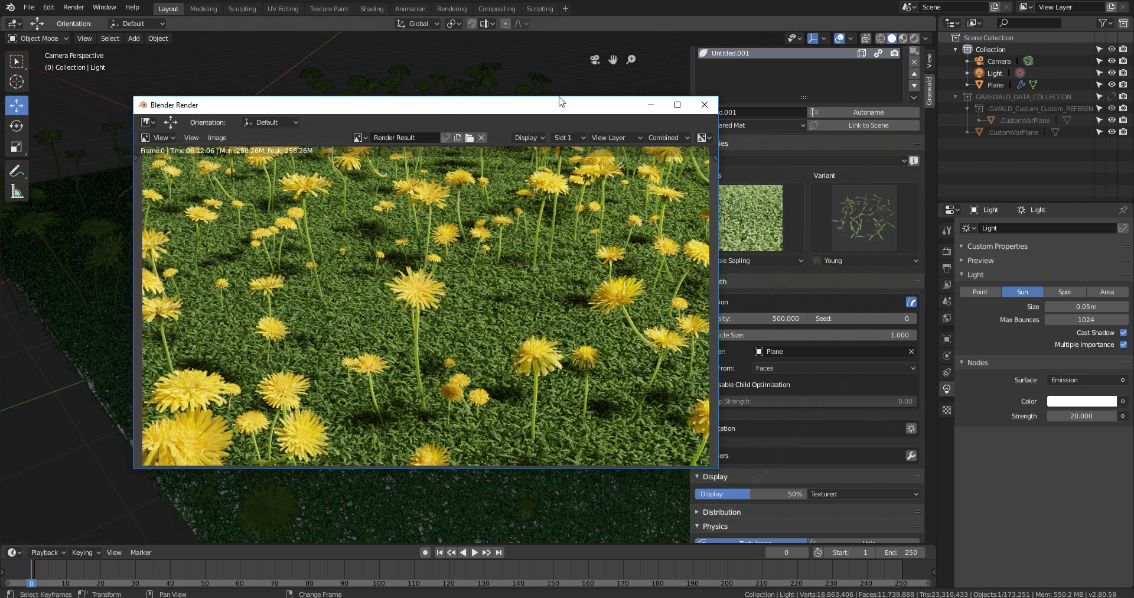
Move the finished dandelion field render window aside and close it.
{"action": "left_click_drag", "start_coordinate": [564, 105], "coordinate": [665, 90]}
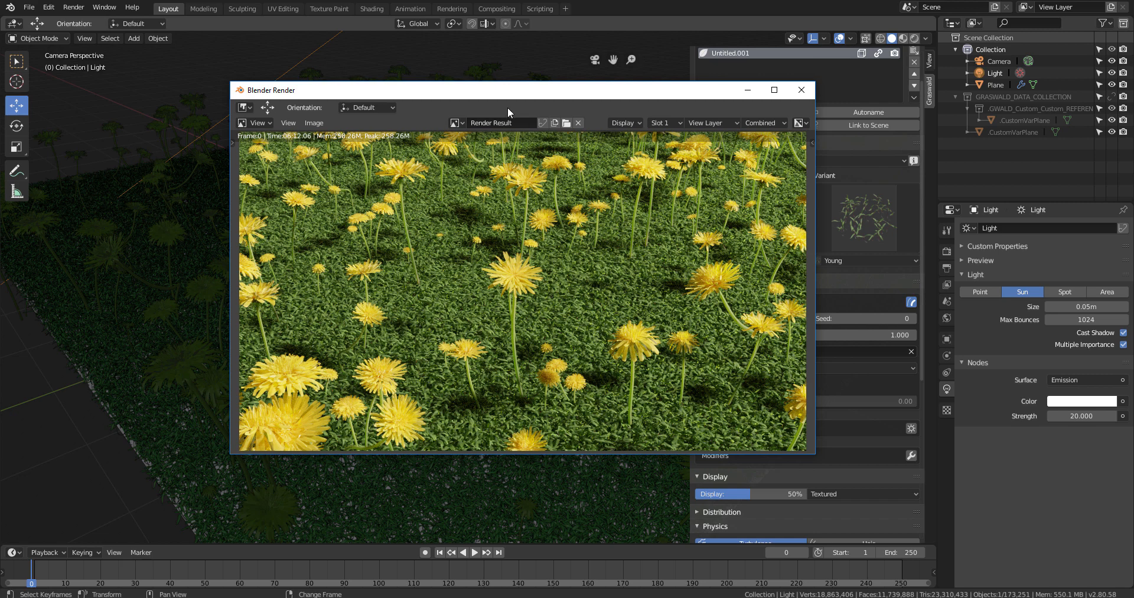
{"action": "left_click_drag", "start_coordinate": [533, 97], "coordinate": [548, 100]}
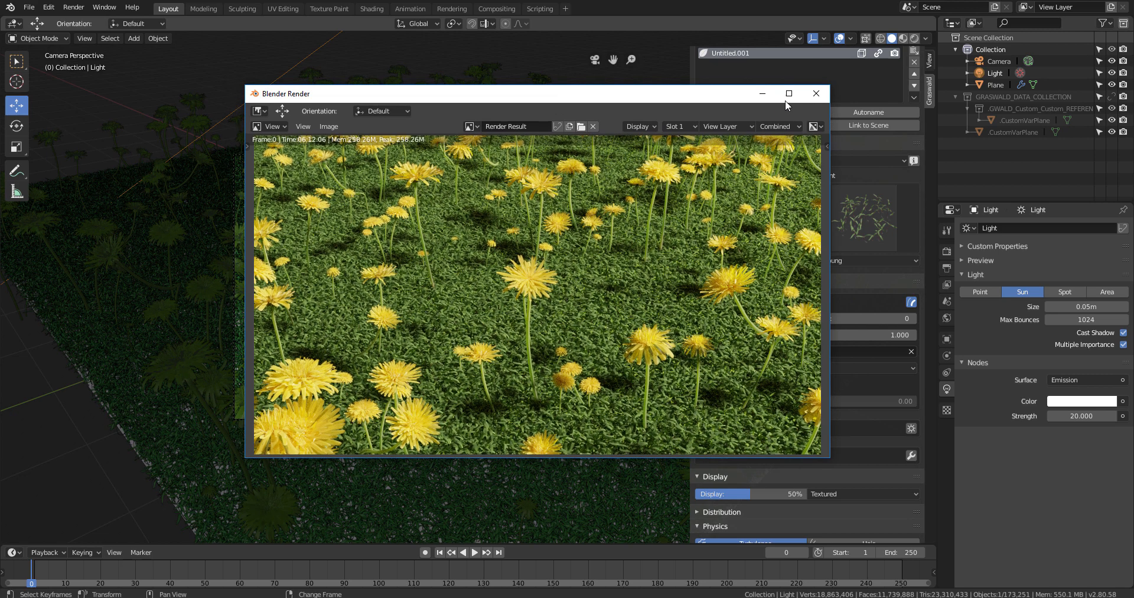
{"action": "left_click", "coordinate": [815, 95]}
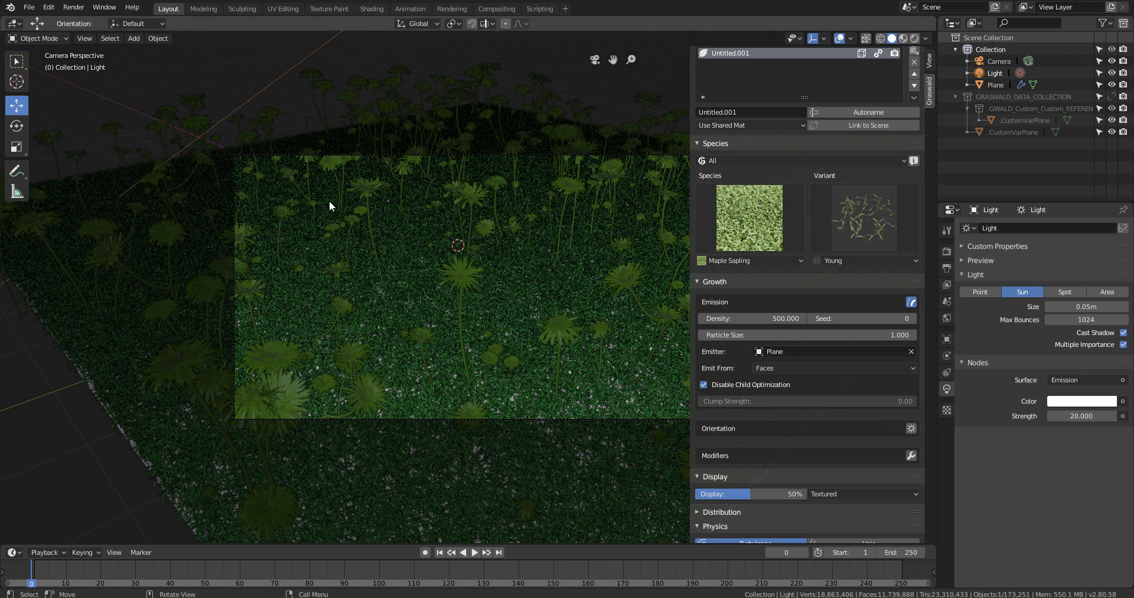
Look at the list of available add-ons in the preferences, and close the preferences.
{"action": "left_click", "coordinate": [30, 9]}
{"action": "mouse_move", "coordinate": [48, 7]}
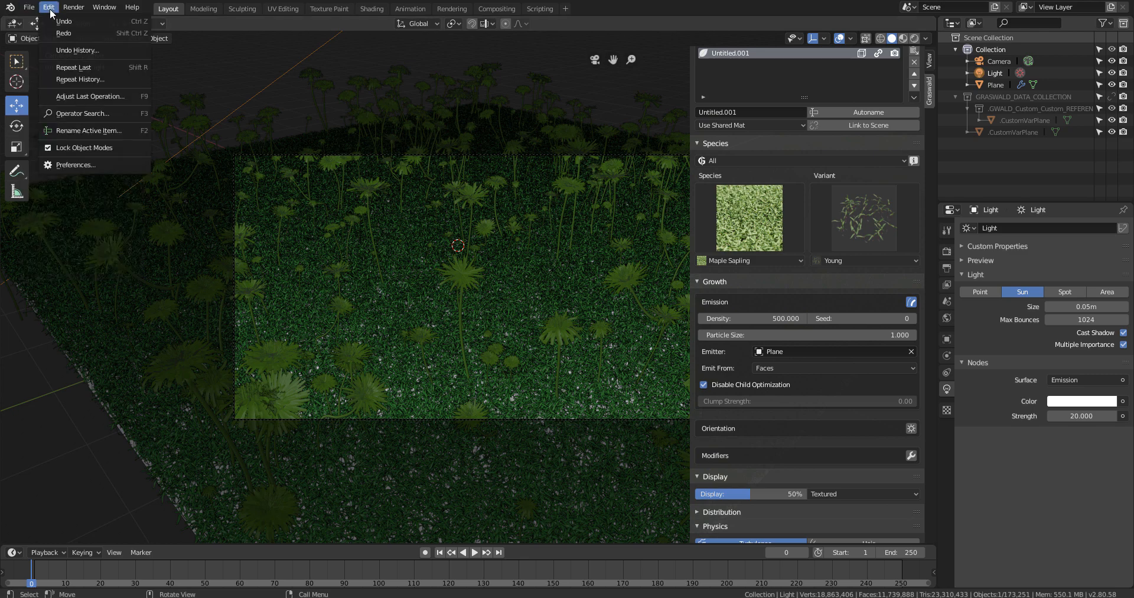
{"action": "left_click", "coordinate": [93, 164]}
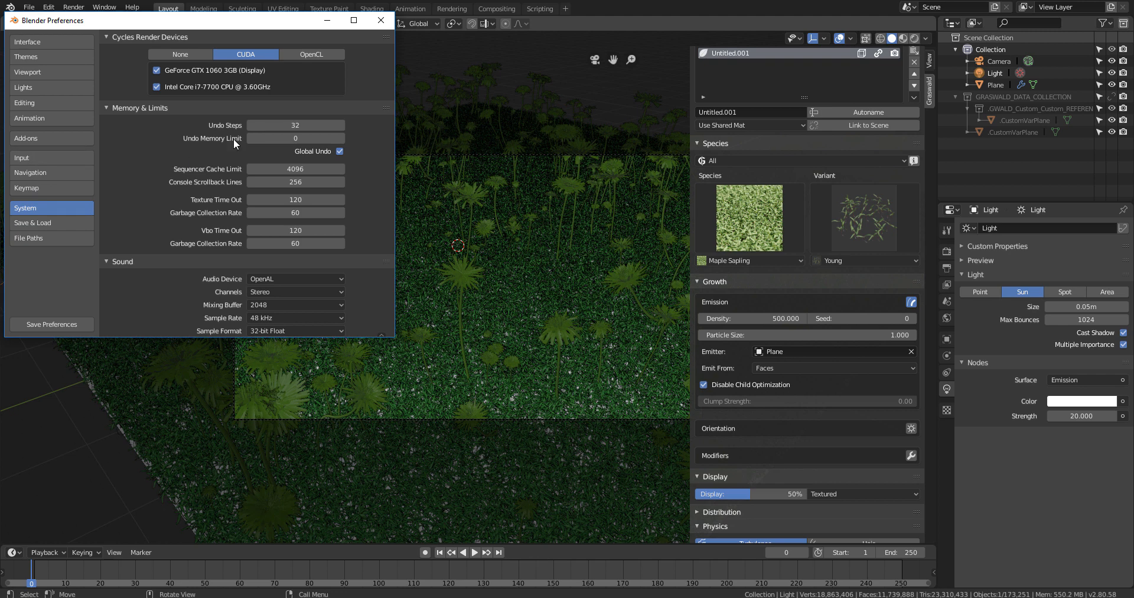
{"action": "left_click", "coordinate": [34, 139]}
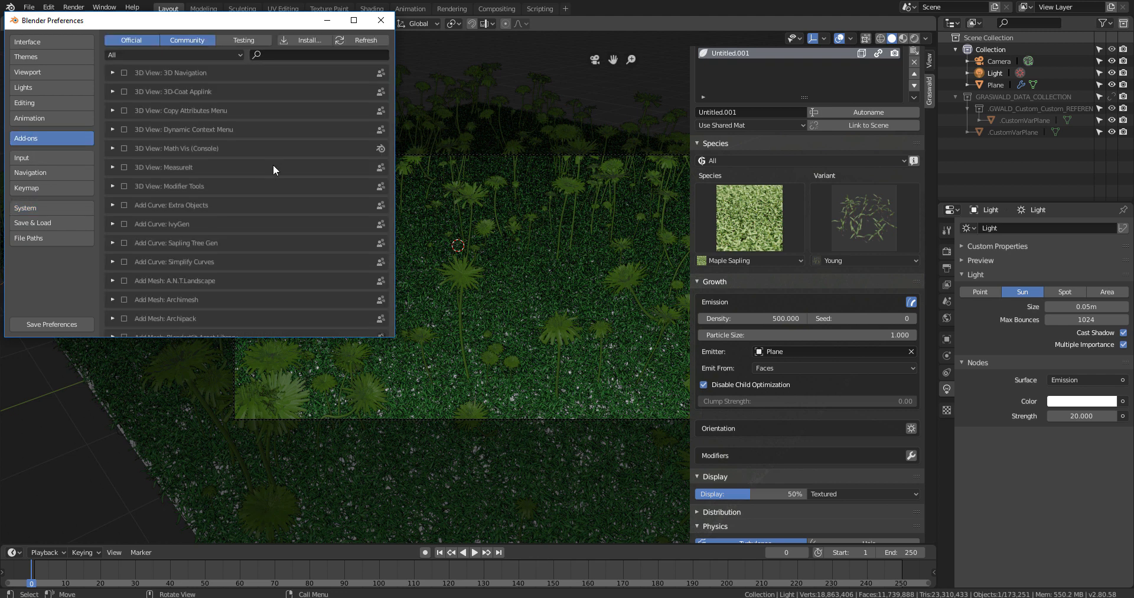
{"action": "left_click", "coordinate": [381, 21]}
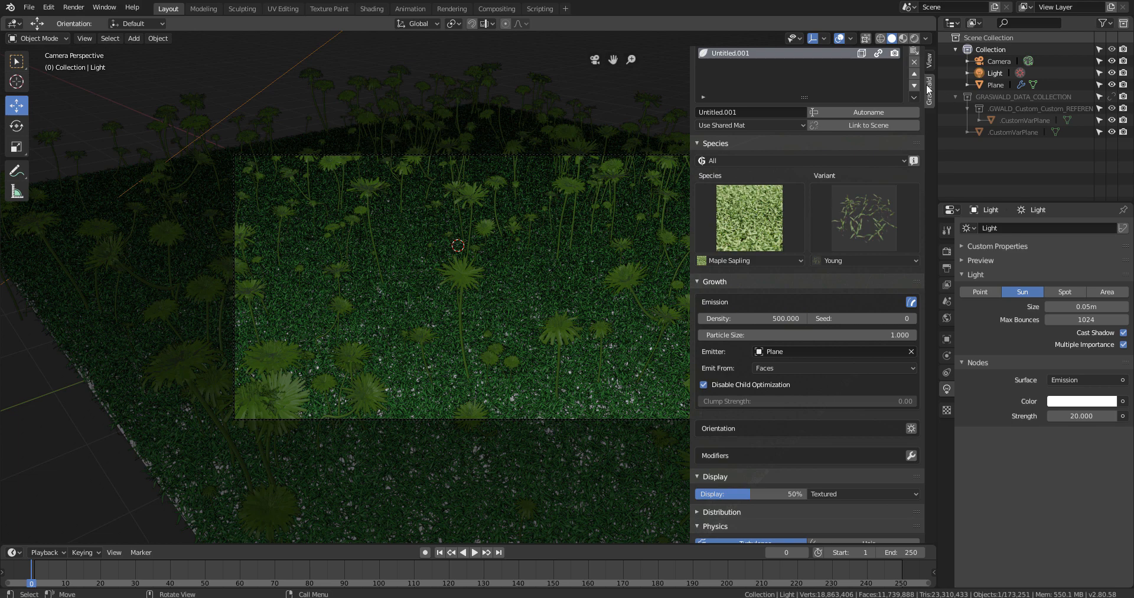
Unlink the Untitled and Untitled.001 Graswald systems from the scene and leave the camera view.
{"action": "scroll", "coordinate": [857, 210], "scroll_direction": "up", "scroll_amount": 2}
{"action": "left_click", "coordinate": [877, 100]}
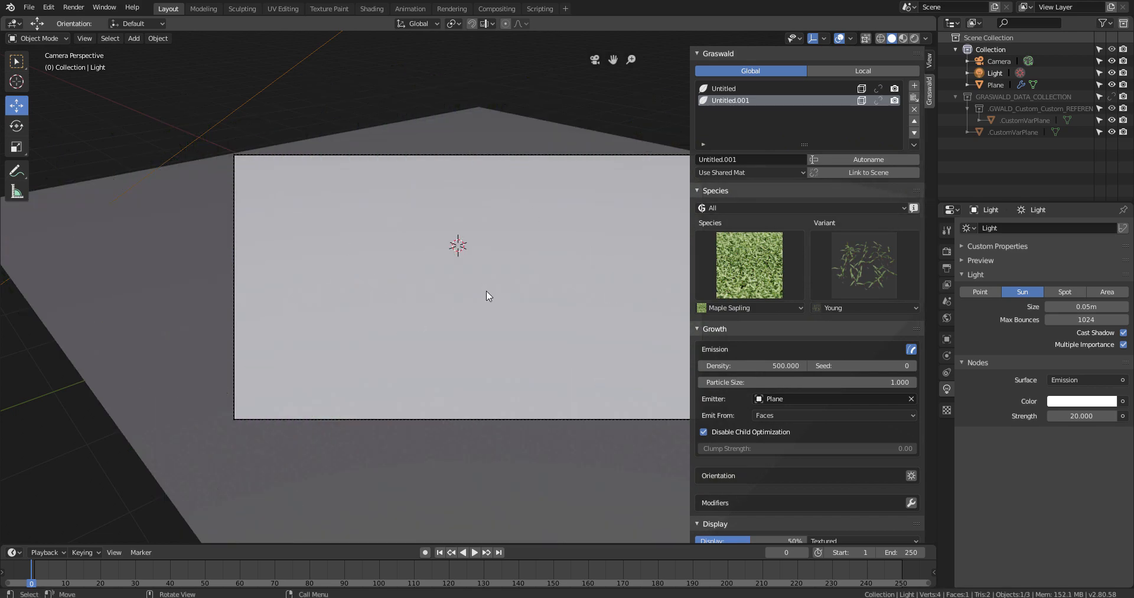
{"action": "key", "text": "KP_0"}
{"action": "middle_click_drag", "start_coordinate": [487, 290], "coordinate": [491, 324]}
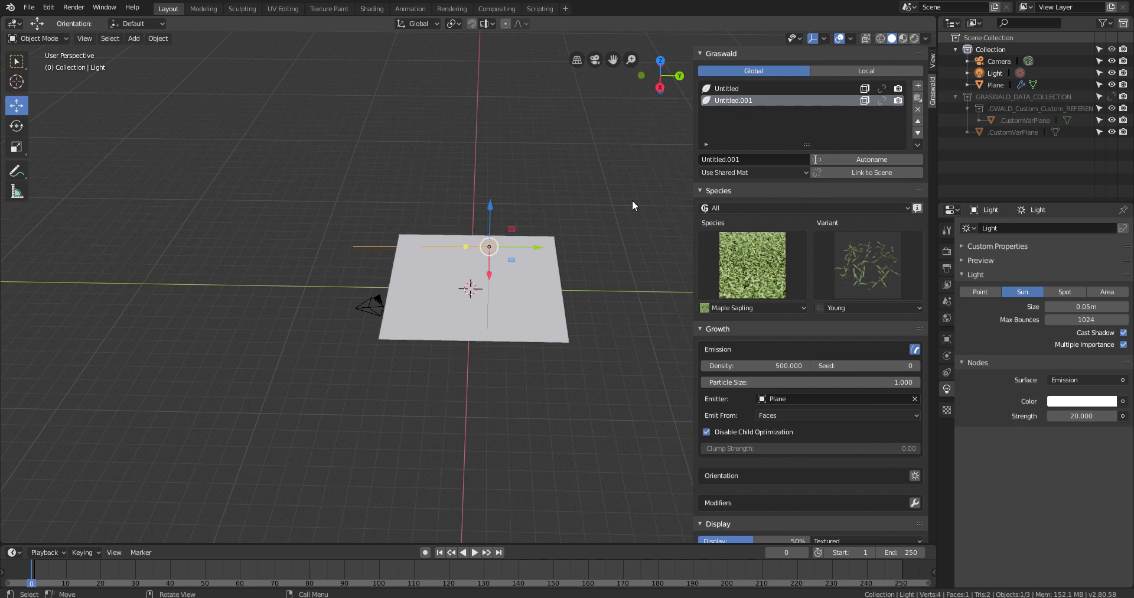
{"action": "key", "text": "n"}
{"action": "middle_click_drag", "start_coordinate": [727, 256], "coordinate": [644, 304]}
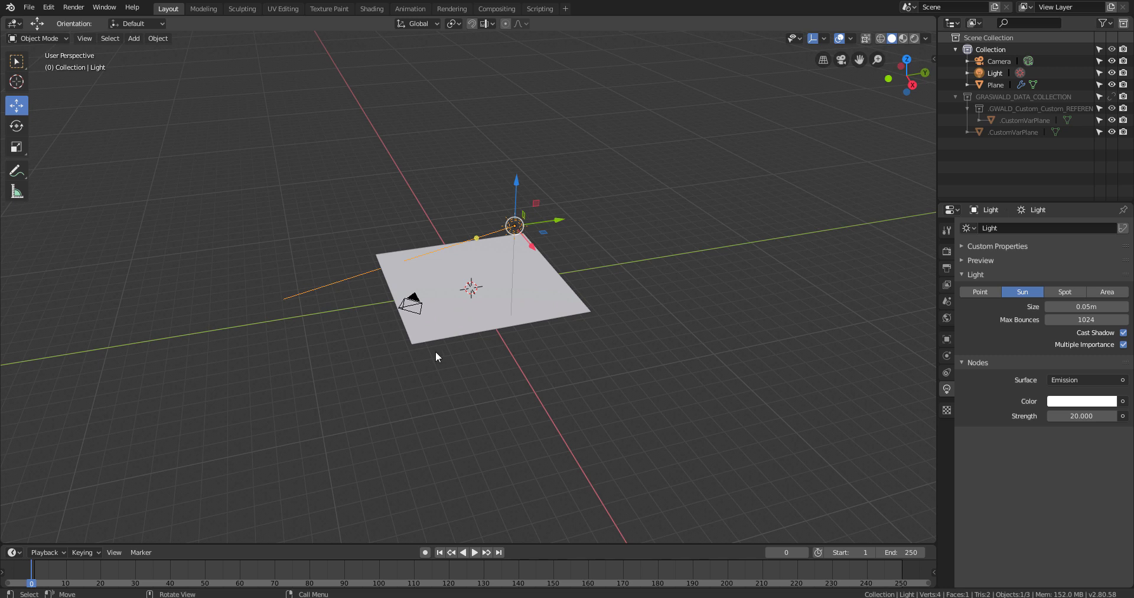
{"action": "scroll", "coordinate": [469, 363], "scroll_direction": "up", "scroll_amount": 2}
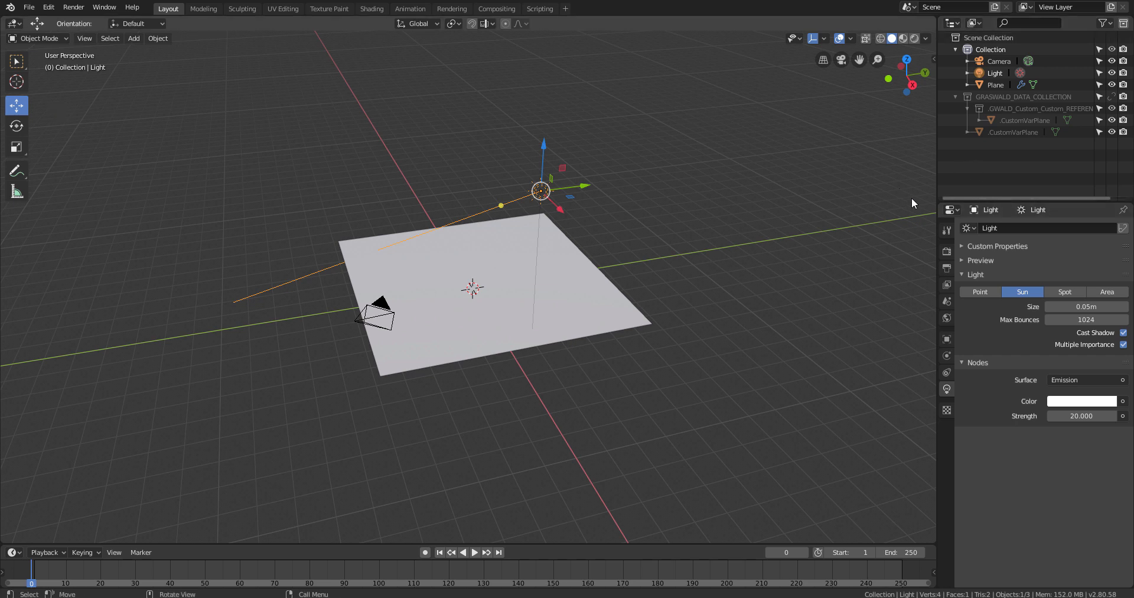
Show the Graswald sidebar again at a greater width and relink both the Untitled and Untitled.001 systems to the scene.
{"action": "key", "text": "n"}
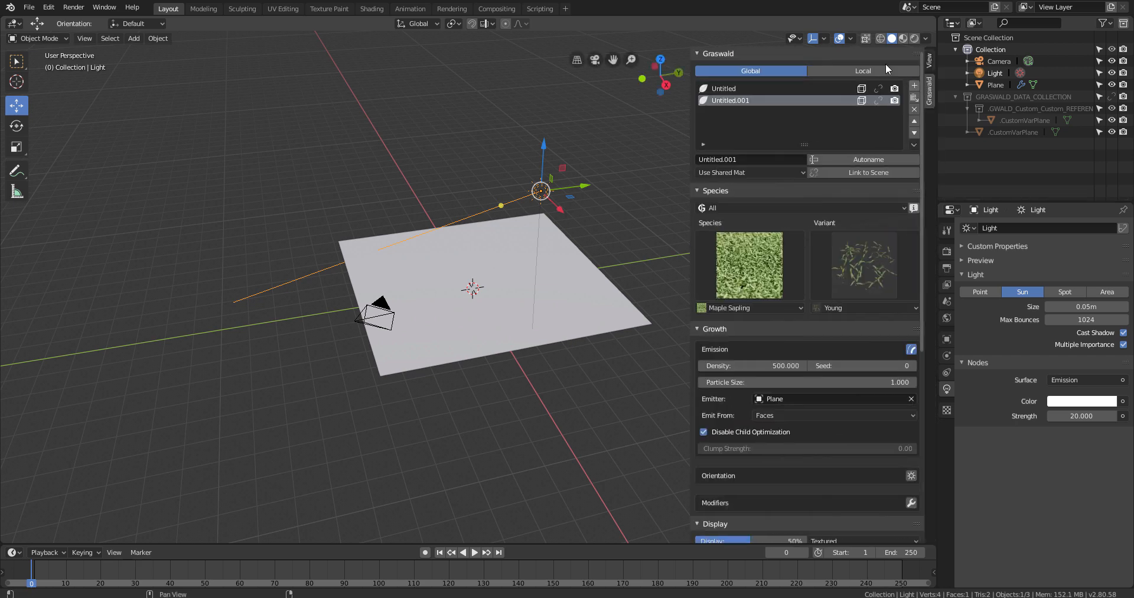
{"action": "left_click", "coordinate": [929, 63]}
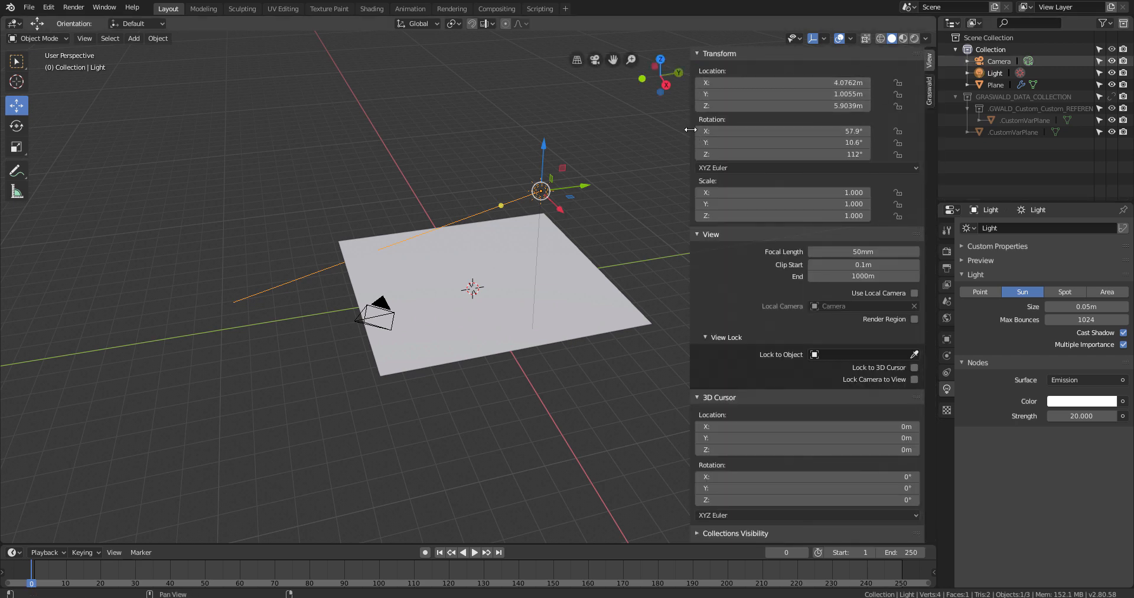
{"action": "left_click_drag", "start_coordinate": [689, 128], "coordinate": [776, 130]}
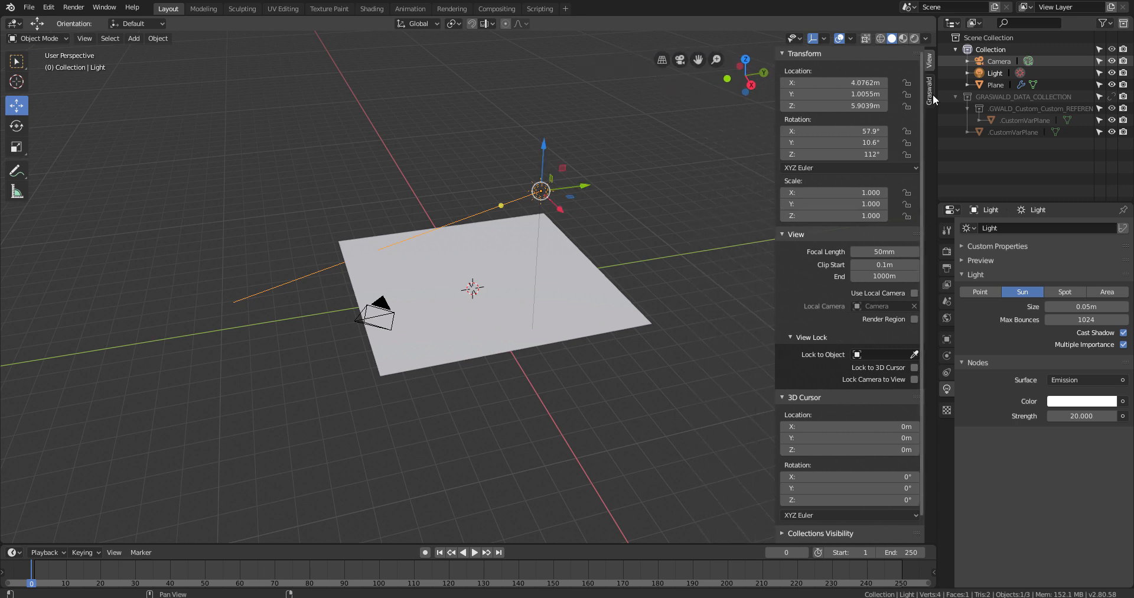
{"action": "left_click", "coordinate": [930, 97]}
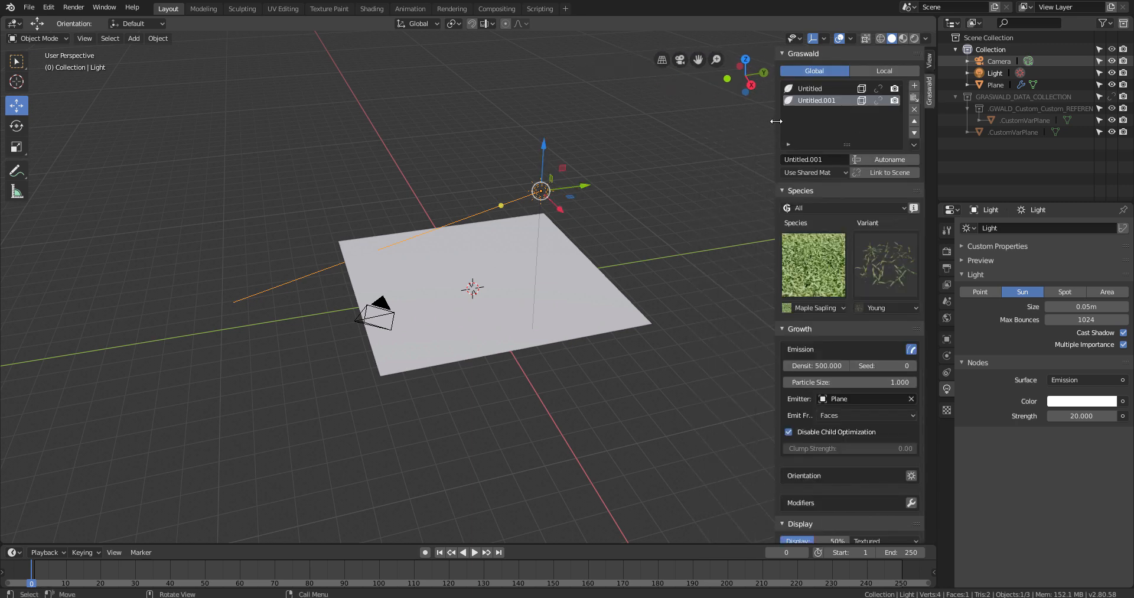
{"action": "left_click_drag", "start_coordinate": [775, 128], "coordinate": [651, 130]}
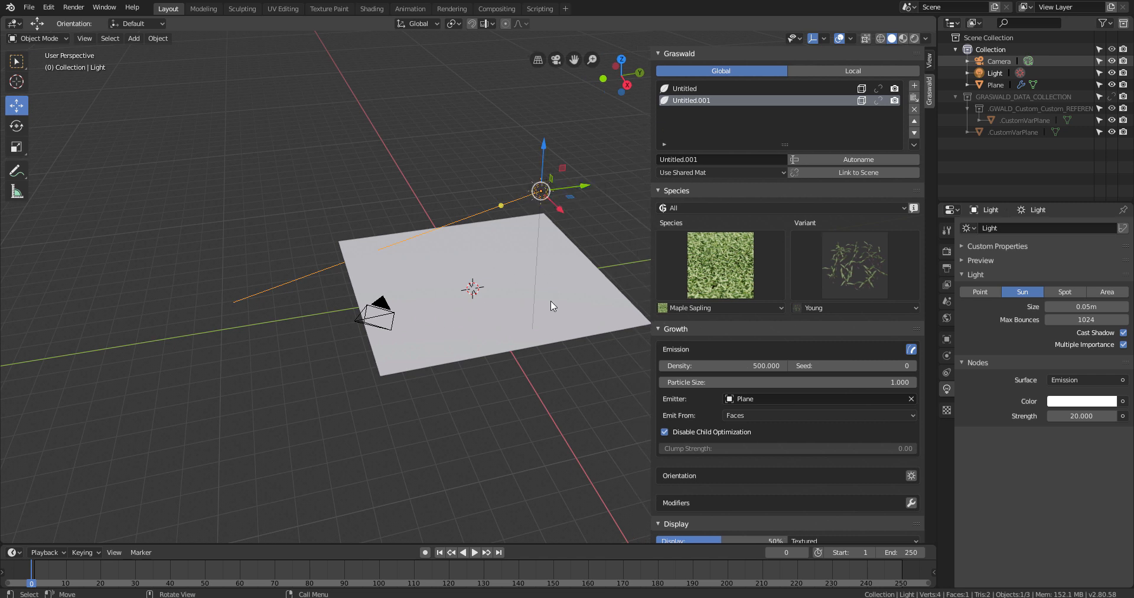
{"action": "left_click", "coordinate": [879, 90]}
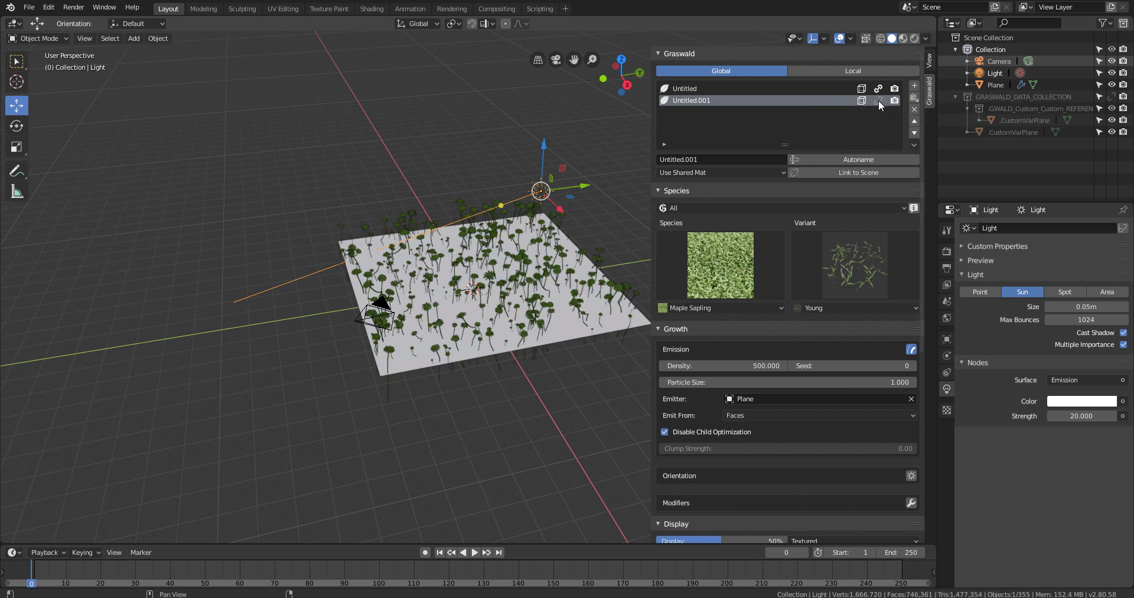
{"action": "left_click", "coordinate": [878, 101]}
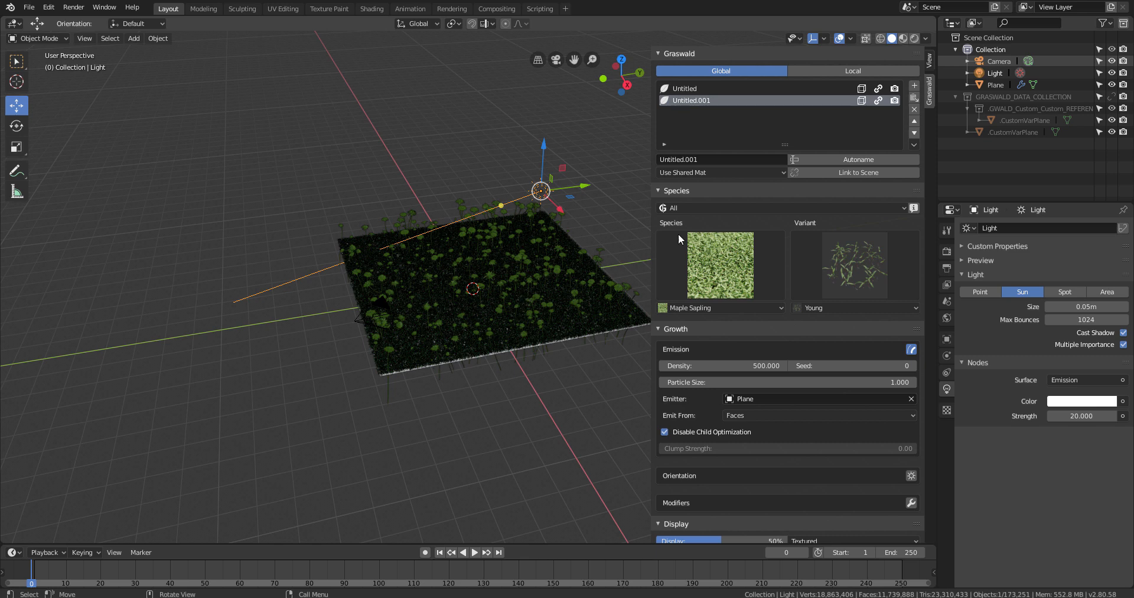
Delete the sun light from the scene and remove both Graswald systems from the list.
{"action": "key", "text": "Delete"}
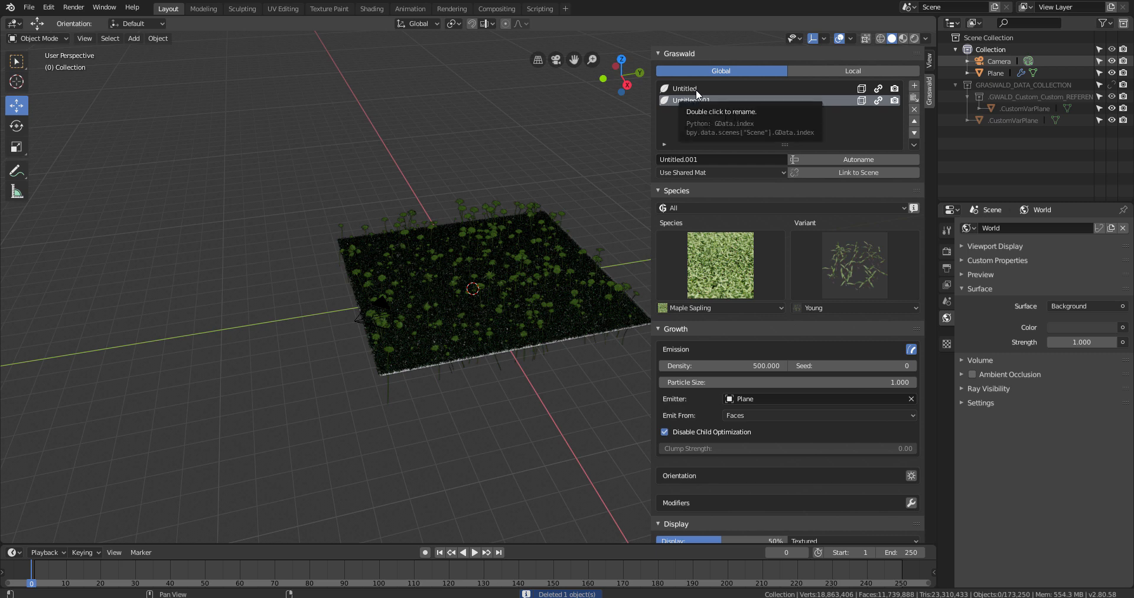
{"action": "left_click", "coordinate": [794, 89]}
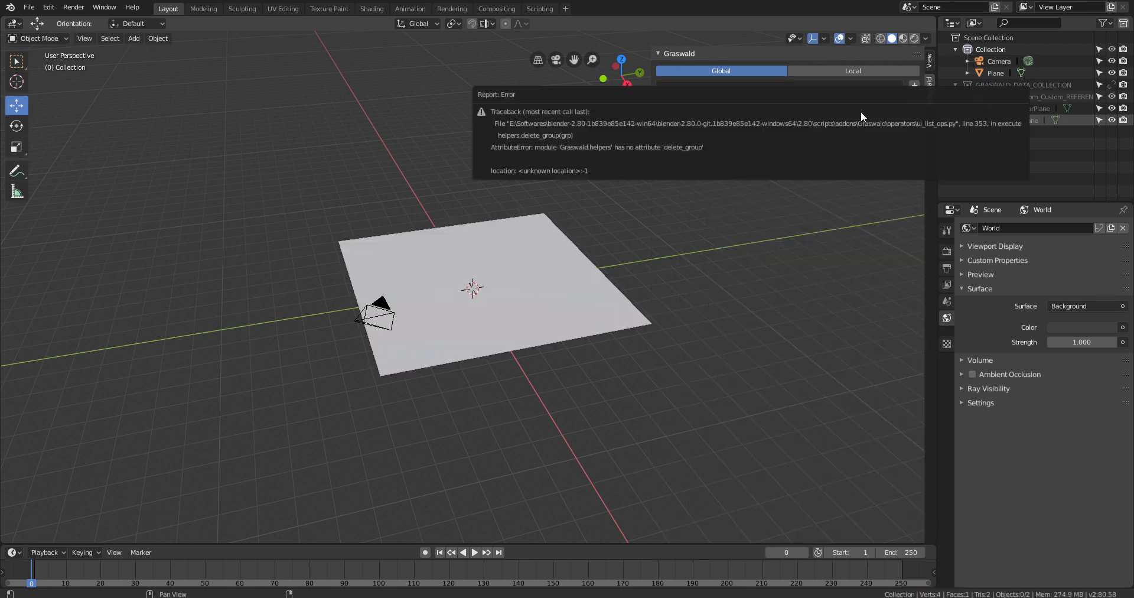
Add a new Graswald system using the Kentucky Bluegrass species with the Big variant.
{"action": "middle_click_drag", "start_coordinate": [475, 341], "coordinate": [532, 266]}
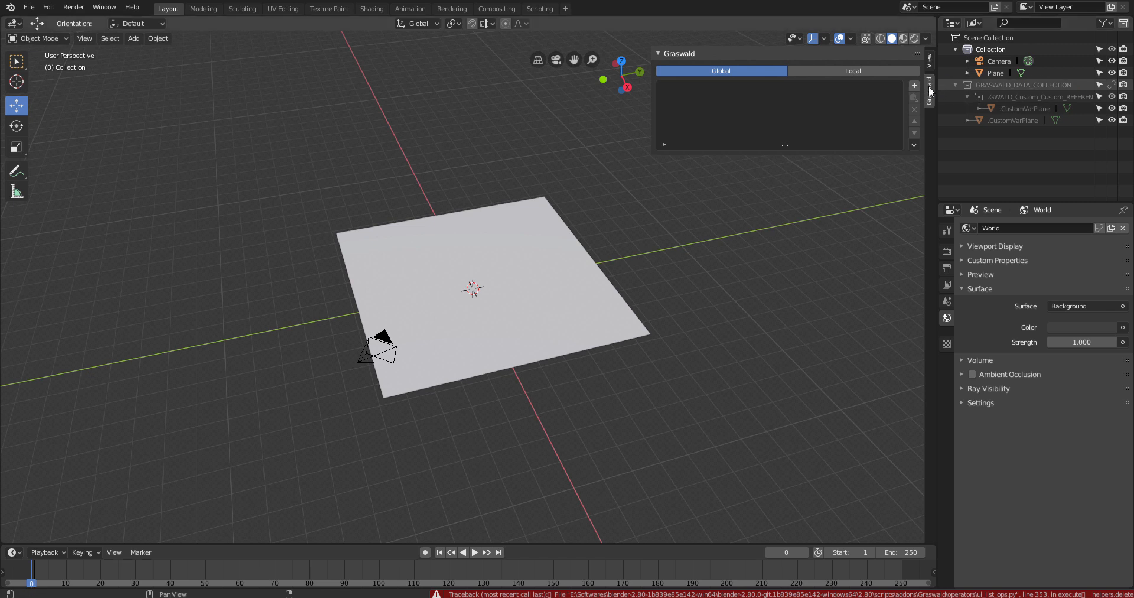
{"action": "middle_click_drag", "start_coordinate": [489, 335], "coordinate": [474, 374]}
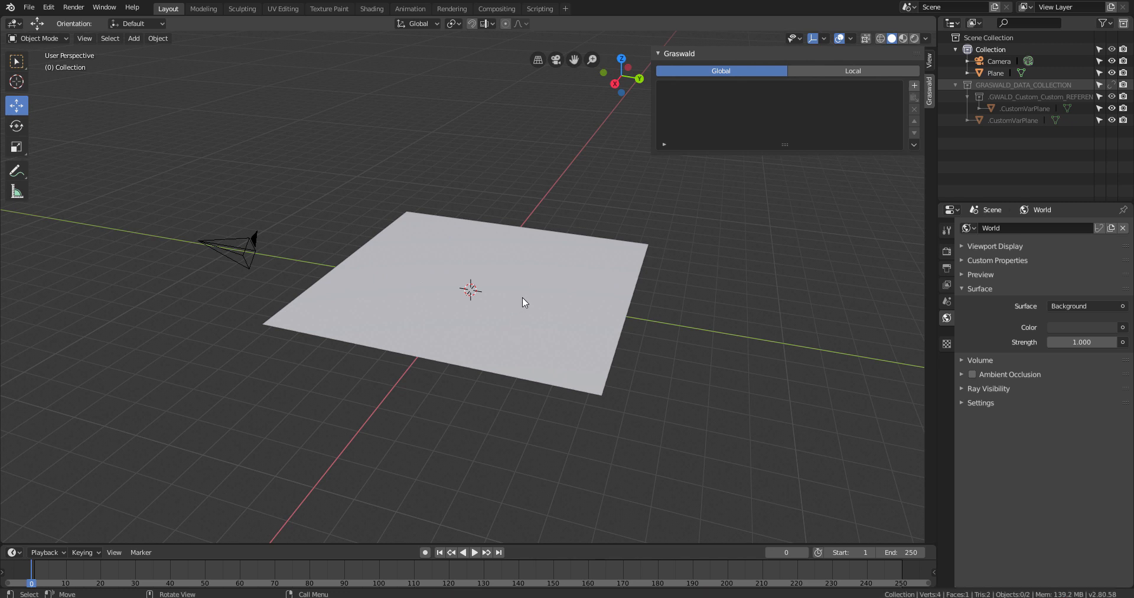
{"action": "left_click", "coordinate": [914, 86]}
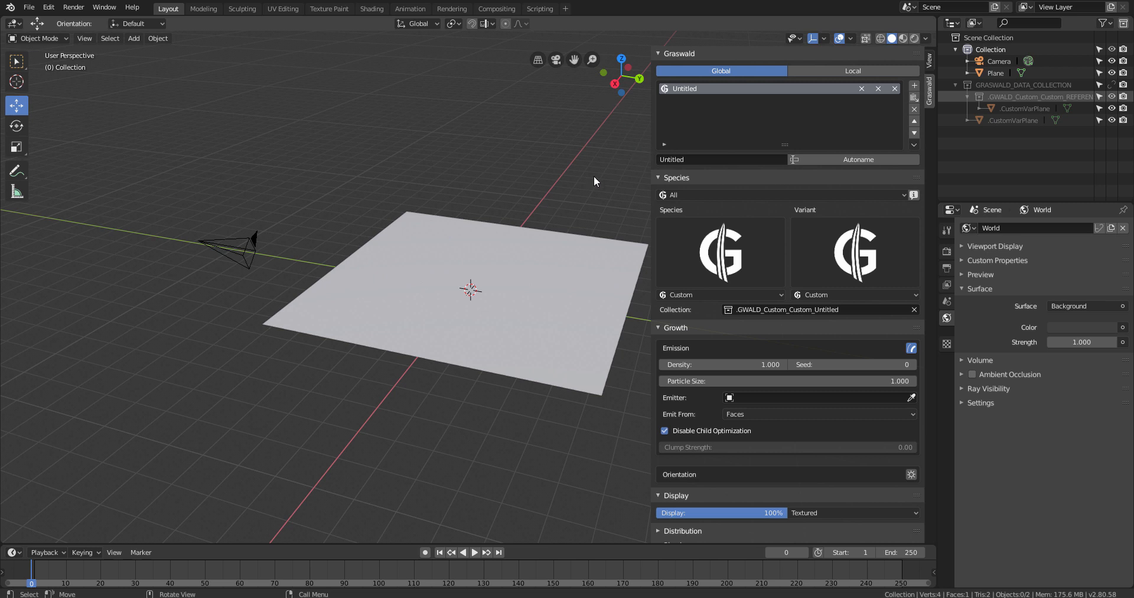
{"action": "left_click", "coordinate": [710, 262]}
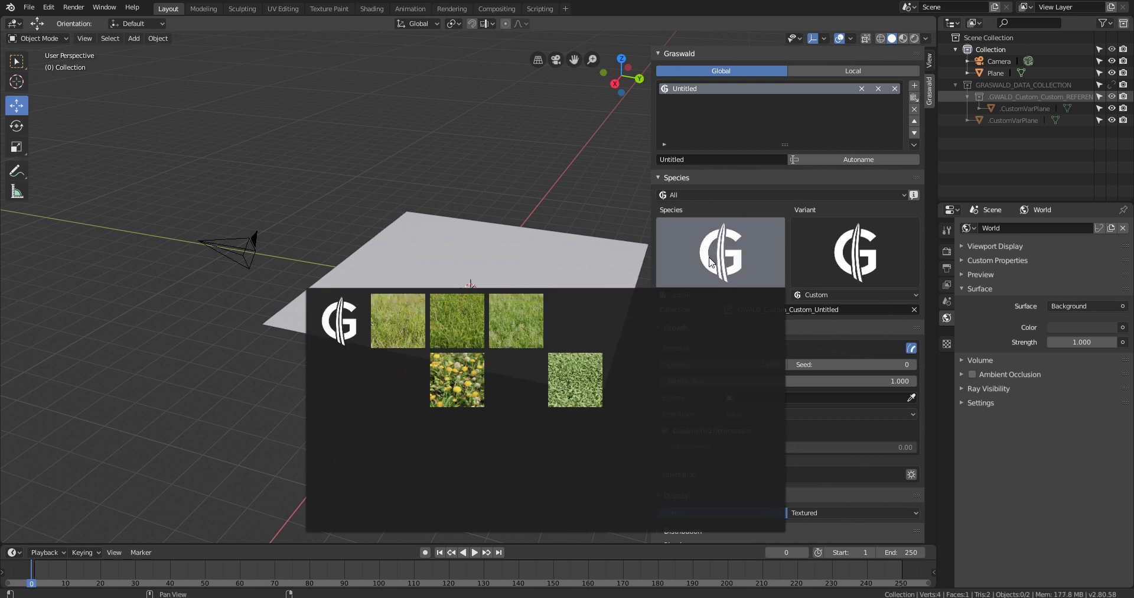
{"action": "left_click", "coordinate": [512, 325]}
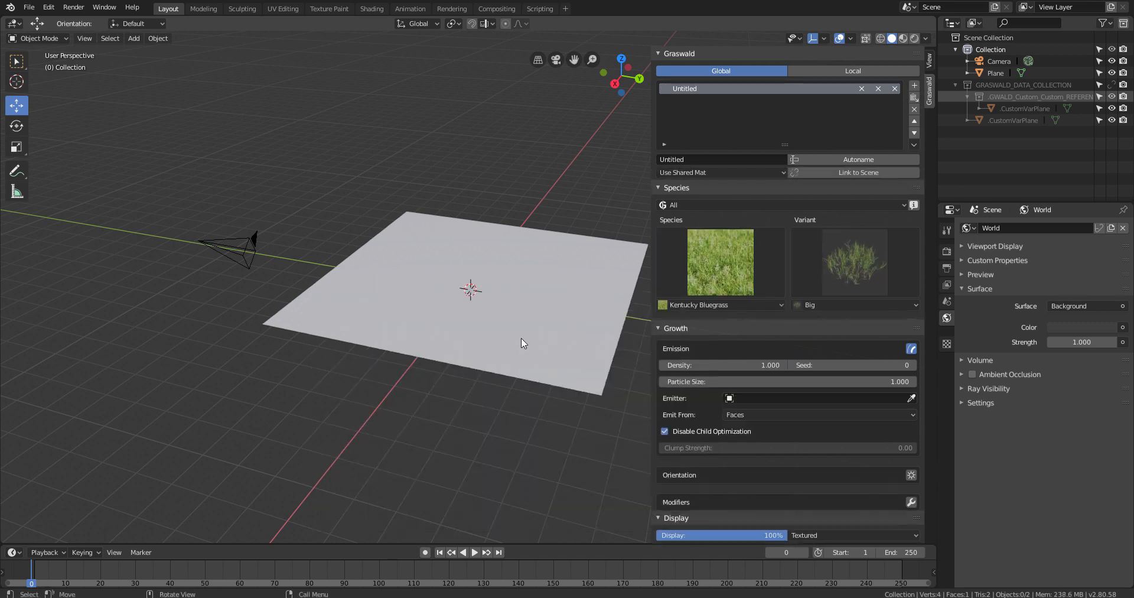
{"action": "left_click", "coordinate": [861, 261]}
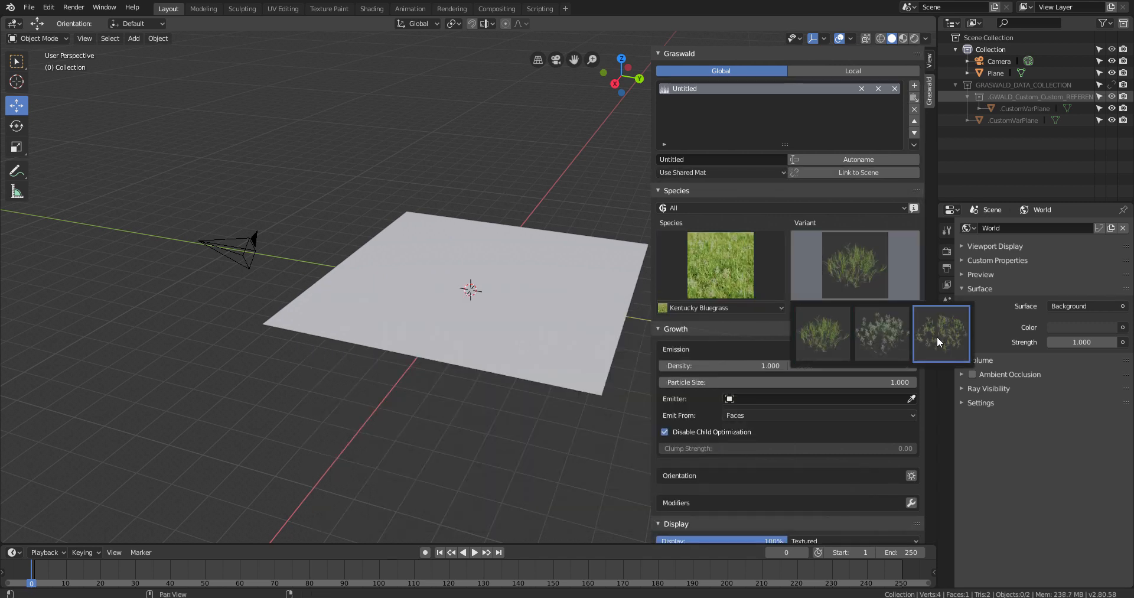
{"action": "left_click", "coordinate": [830, 333]}
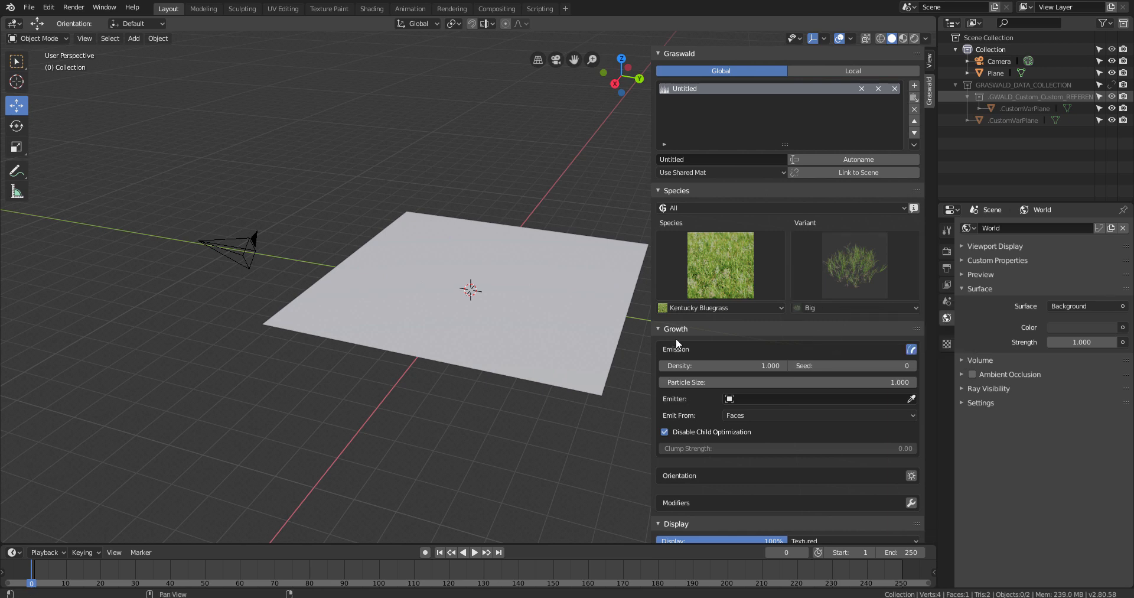
Assign the Plane as the emitter of the Kentucky Bluegrass system.
{"action": "left_click", "coordinate": [720, 290]}
{"action": "left_click", "coordinate": [912, 399]}
{"action": "left_click", "coordinate": [452, 241]}
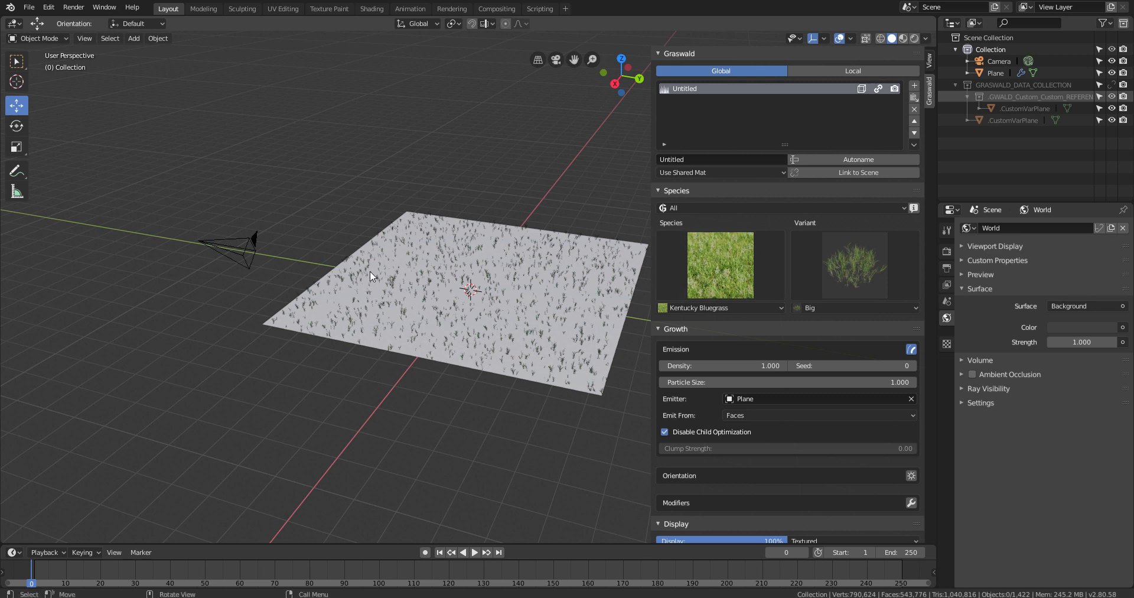
Undo the emitter assignment and remove the Kentucky Bluegrass system from the list.
{"action": "key", "text": "ctrl+z"}
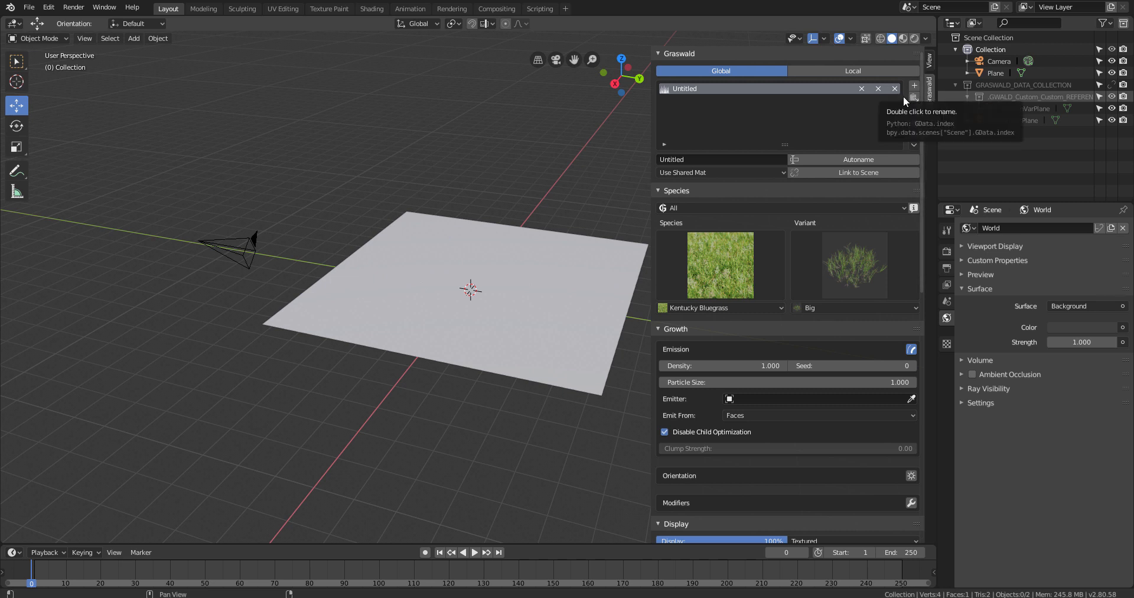
{"action": "left_click", "coordinate": [913, 109]}
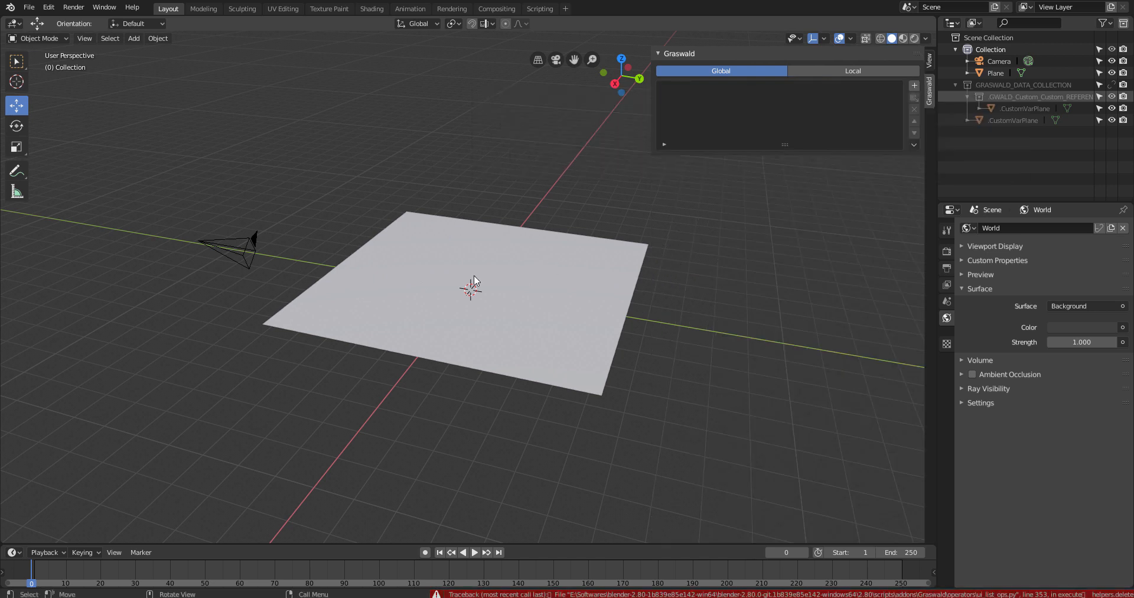
Select the plane and add a new Graswald system that uses it as the emitter.
{"action": "left_click", "coordinate": [515, 250]}
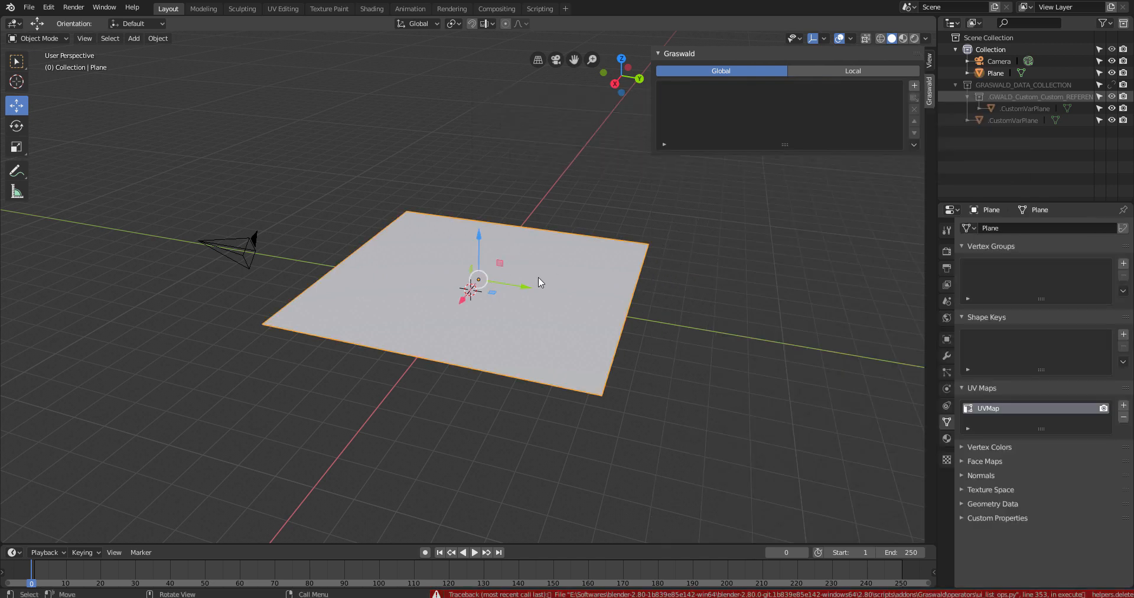
{"action": "left_click", "coordinate": [915, 86]}
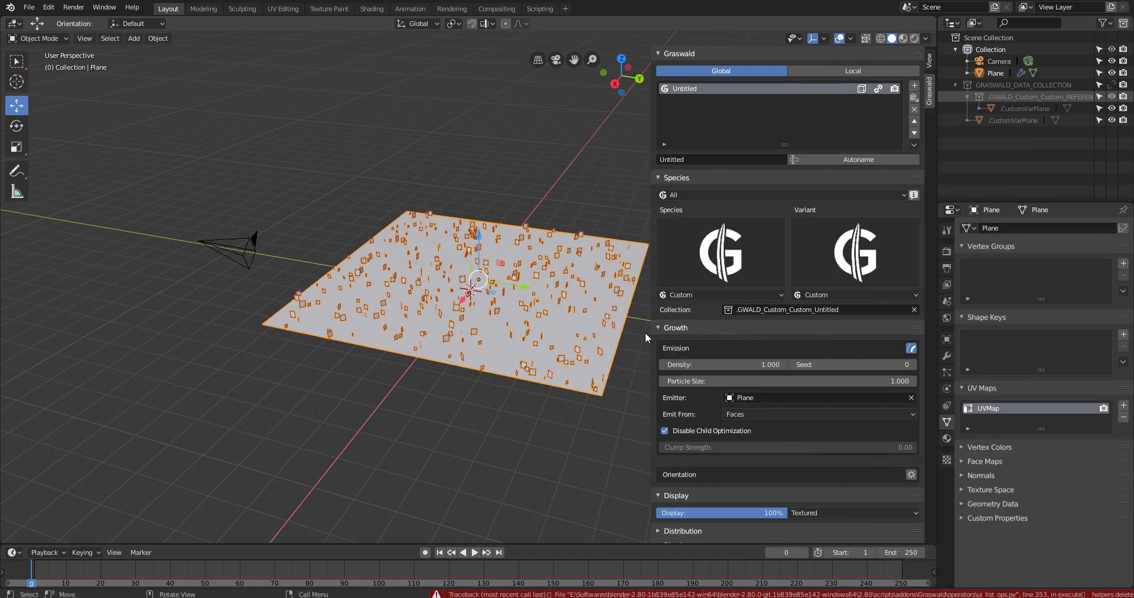
{"action": "scroll", "coordinate": [410, 314], "scroll_direction": "up", "scroll_amount": 2}
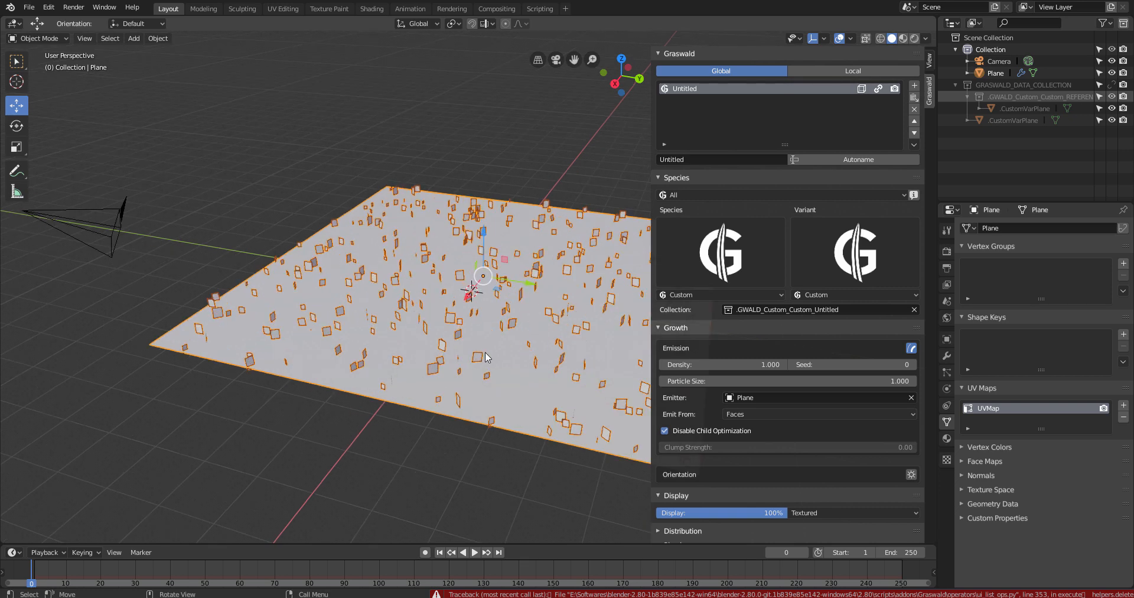
{"action": "scroll", "coordinate": [484, 353], "scroll_direction": "down", "scroll_amount": 2}
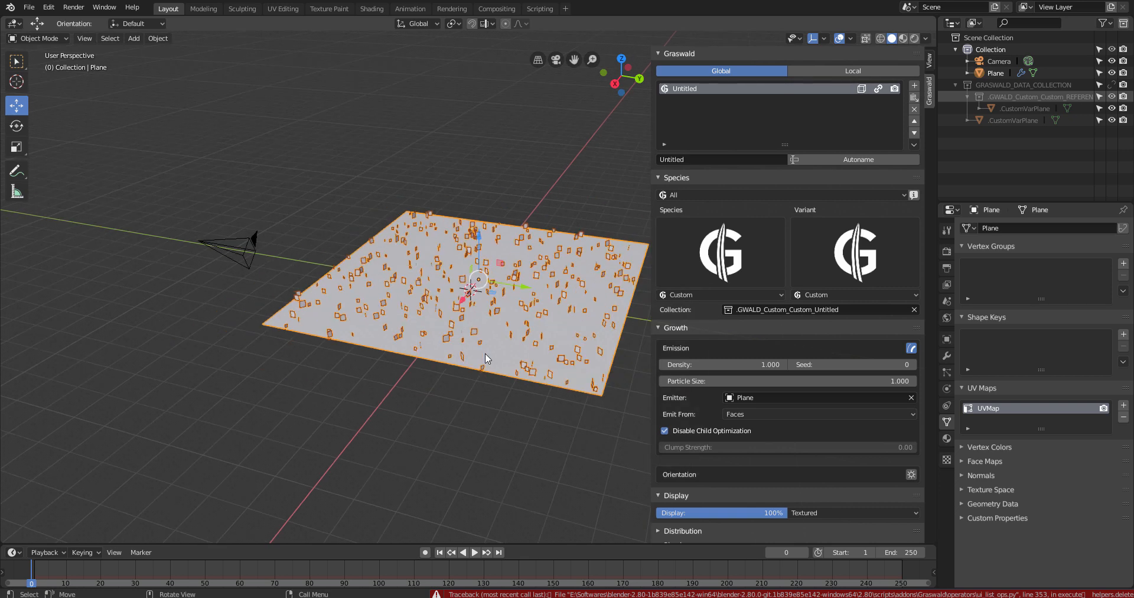
Set the new system's species to Kentucky Bluegrass and its variant to Big.
{"action": "left_click", "coordinate": [734, 255]}
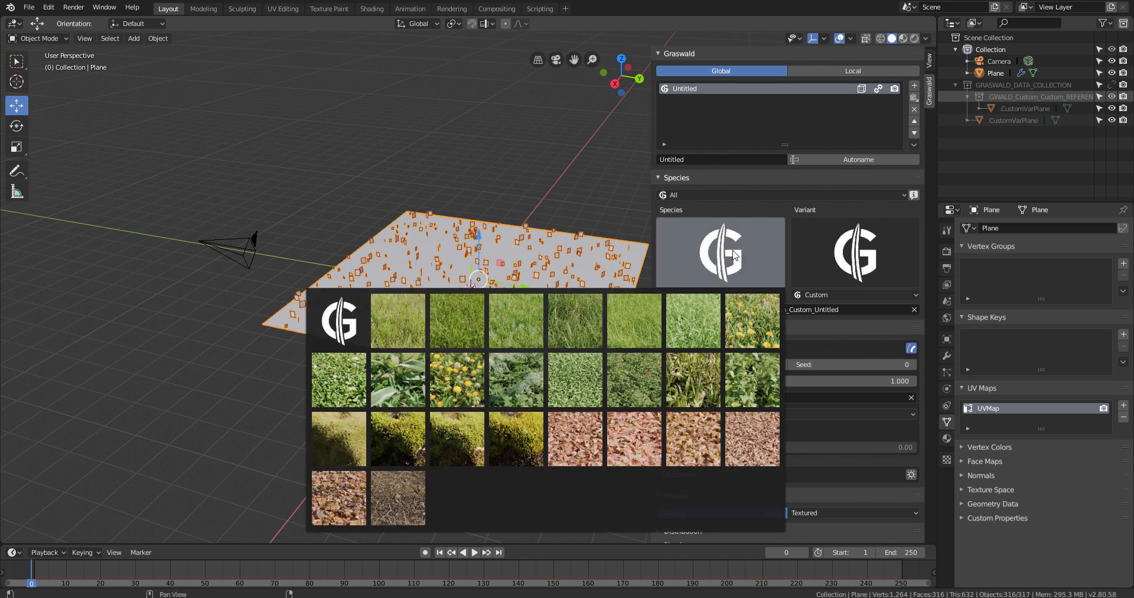
{"action": "left_click", "coordinate": [527, 327]}
{"action": "left_click", "coordinate": [871, 269]}
{"action": "left_click", "coordinate": [830, 316]}
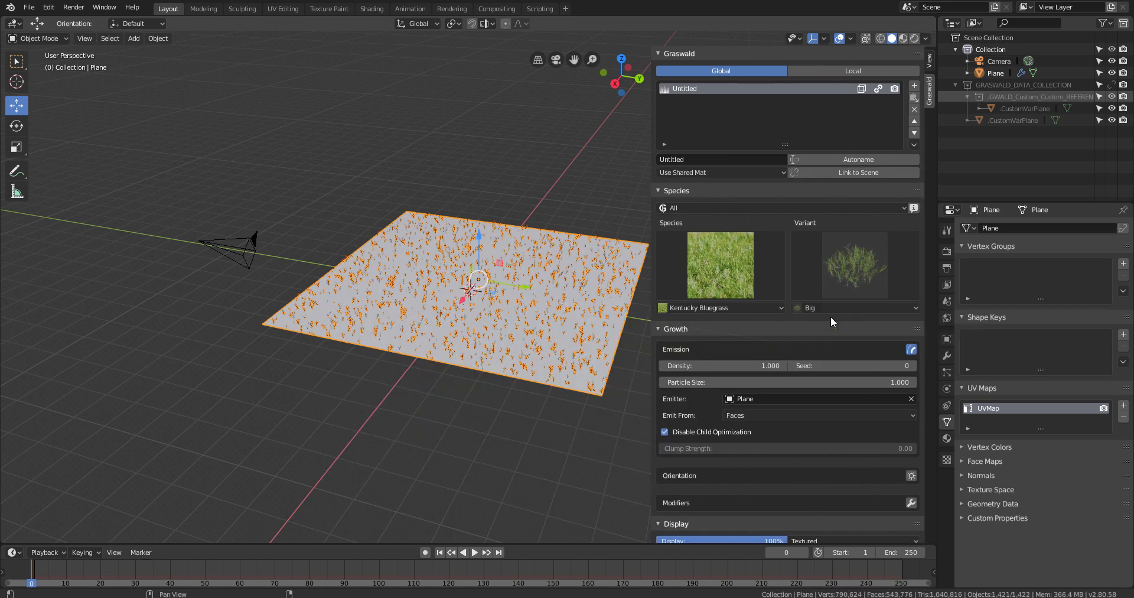
{"action": "scroll", "coordinate": [508, 366], "scroll_direction": "up", "scroll_amount": 3}
{"action": "middle_click_drag", "start_coordinate": [508, 366], "coordinate": [421, 391]}
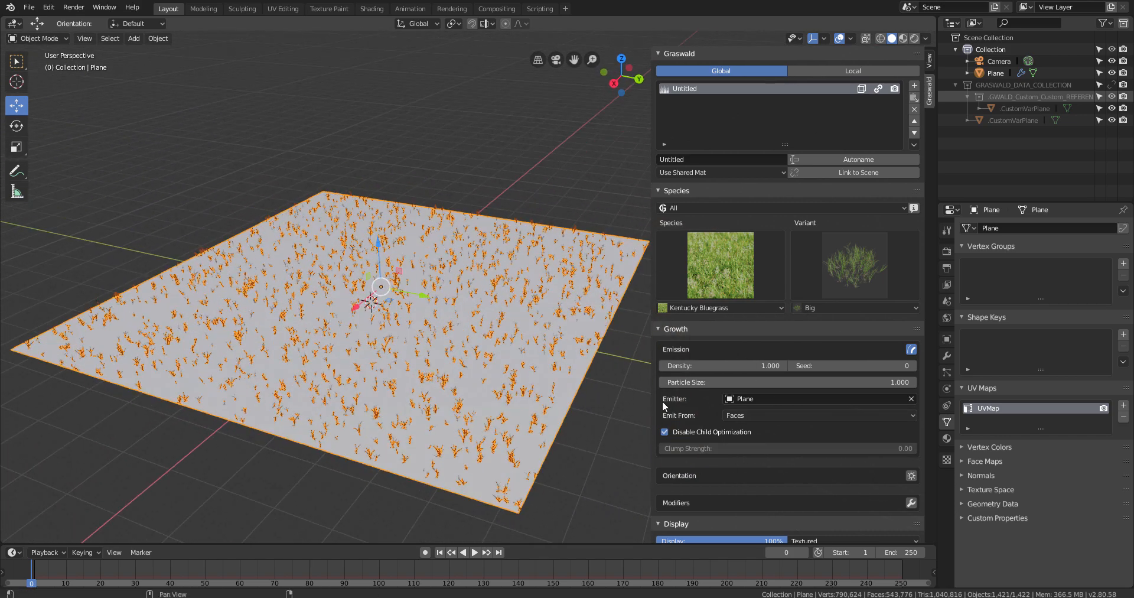
Collapse the Growth, Display, Physics, Material, Overall Settings and Species sections of the Graswald settings.
{"action": "scroll", "coordinate": [775, 415], "scroll_direction": "down", "scroll_amount": 2}
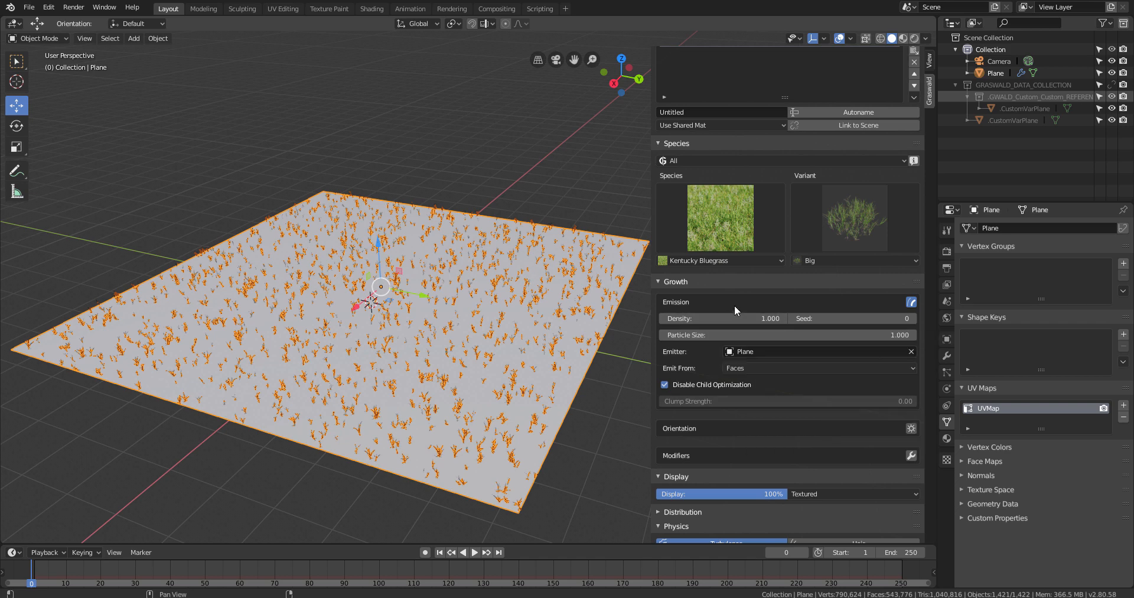
{"action": "left_click", "coordinate": [658, 283]}
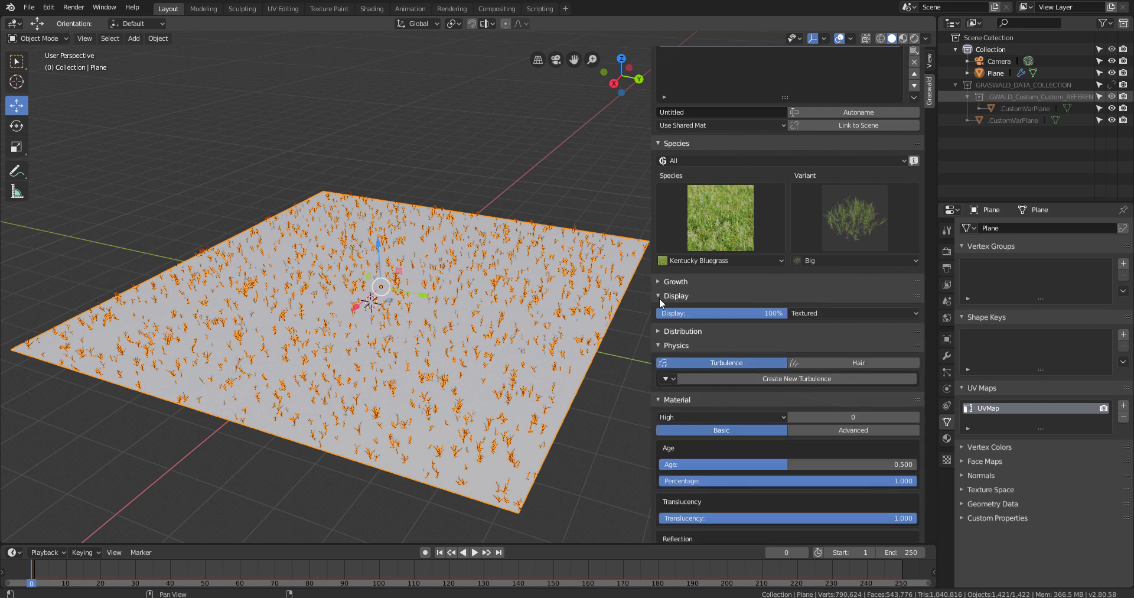
{"action": "left_click", "coordinate": [658, 297]}
{"action": "left_click", "coordinate": [658, 322]}
{"action": "left_click", "coordinate": [659, 340]}
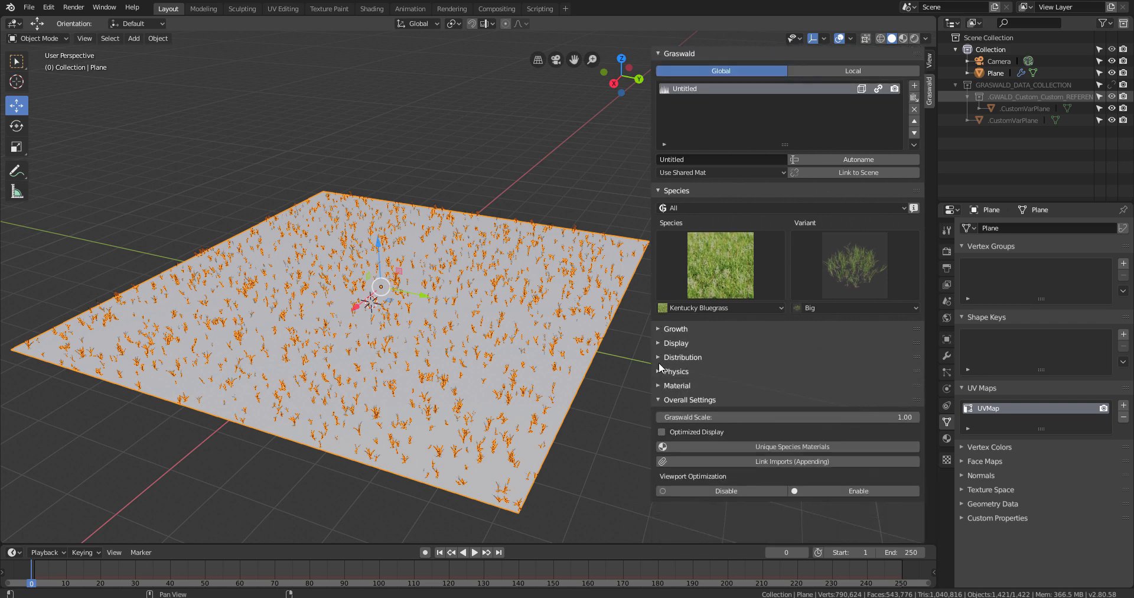
{"action": "left_click", "coordinate": [663, 399]}
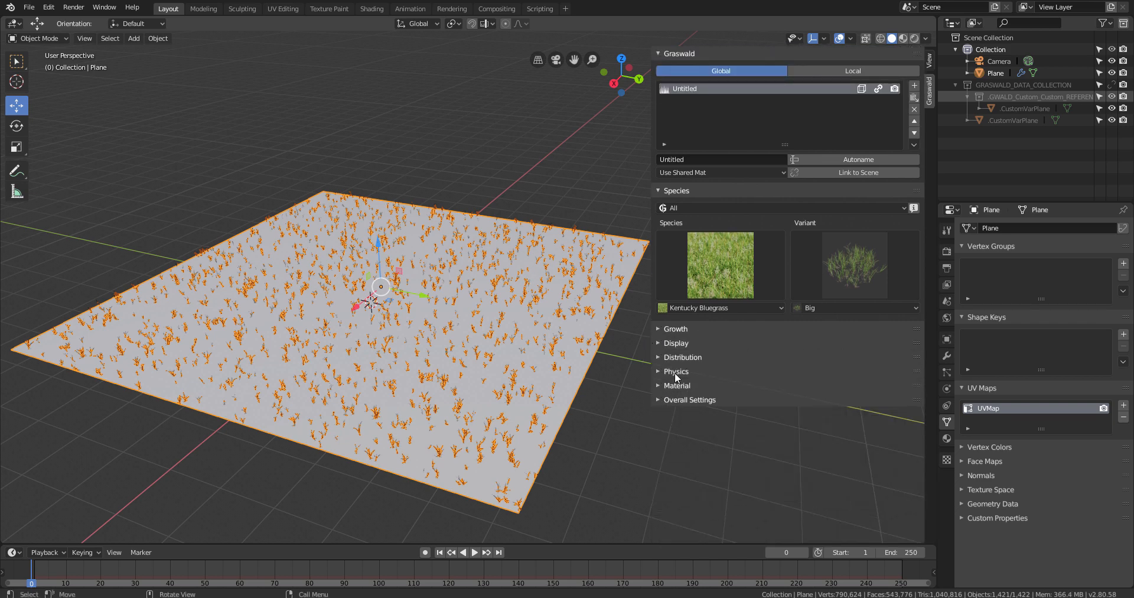
{"action": "left_click", "coordinate": [662, 191]}
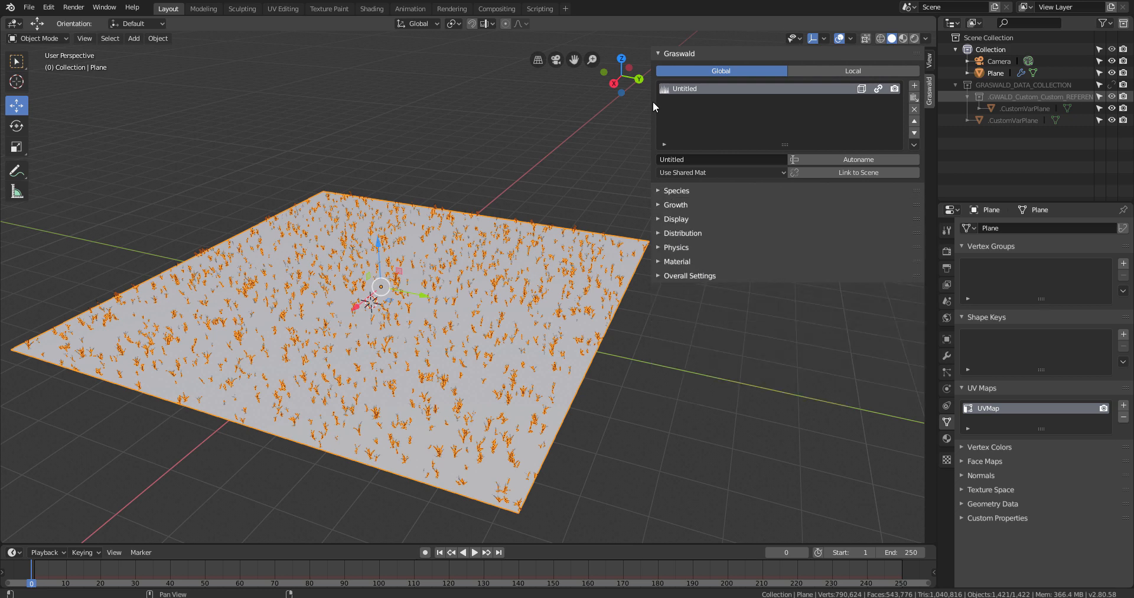
Expand the Species and Growth sections of the Graswald settings again.
{"action": "left_click", "coordinate": [656, 53]}
{"action": "left_click", "coordinate": [658, 54]}
{"action": "left_click", "coordinate": [654, 190]}
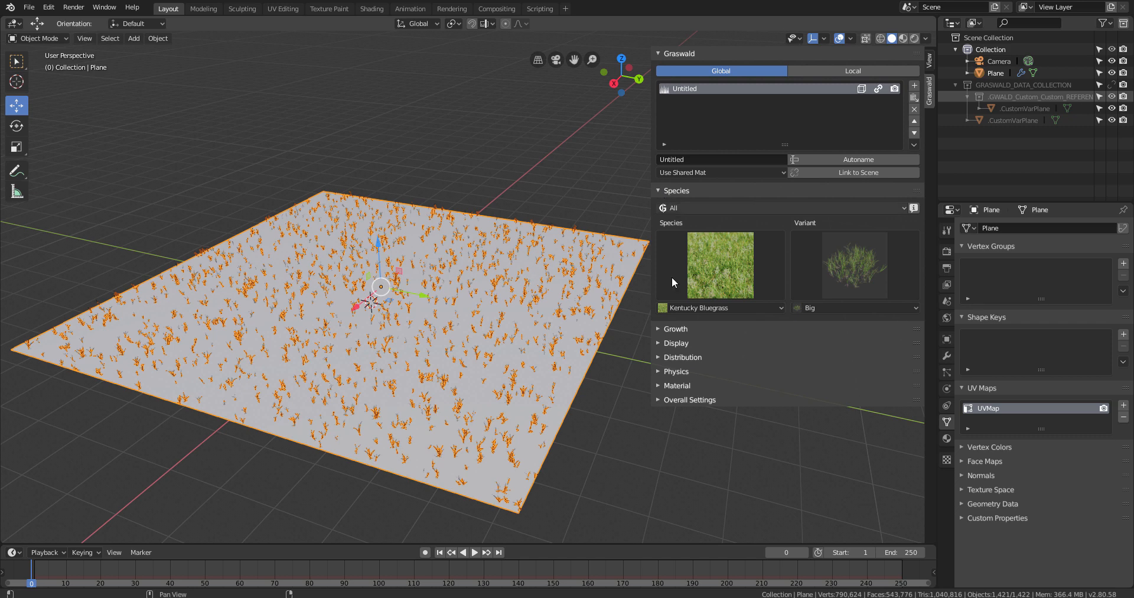
{"action": "left_click", "coordinate": [671, 329]}
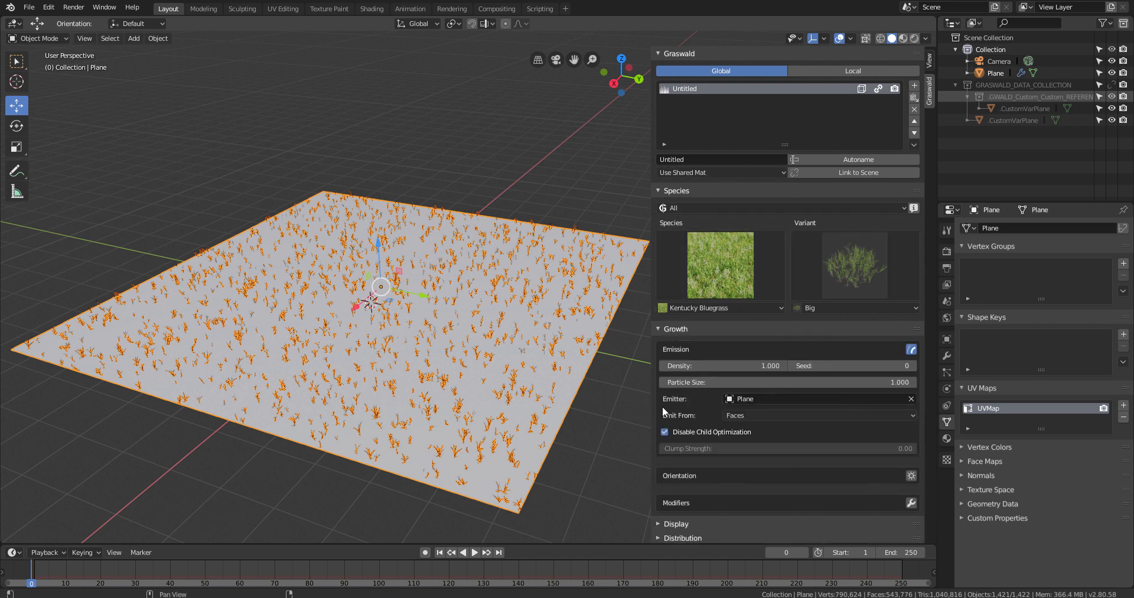
Set the Kentucky Bluegrass emission density to 10.
{"action": "left_click", "coordinate": [706, 366]}
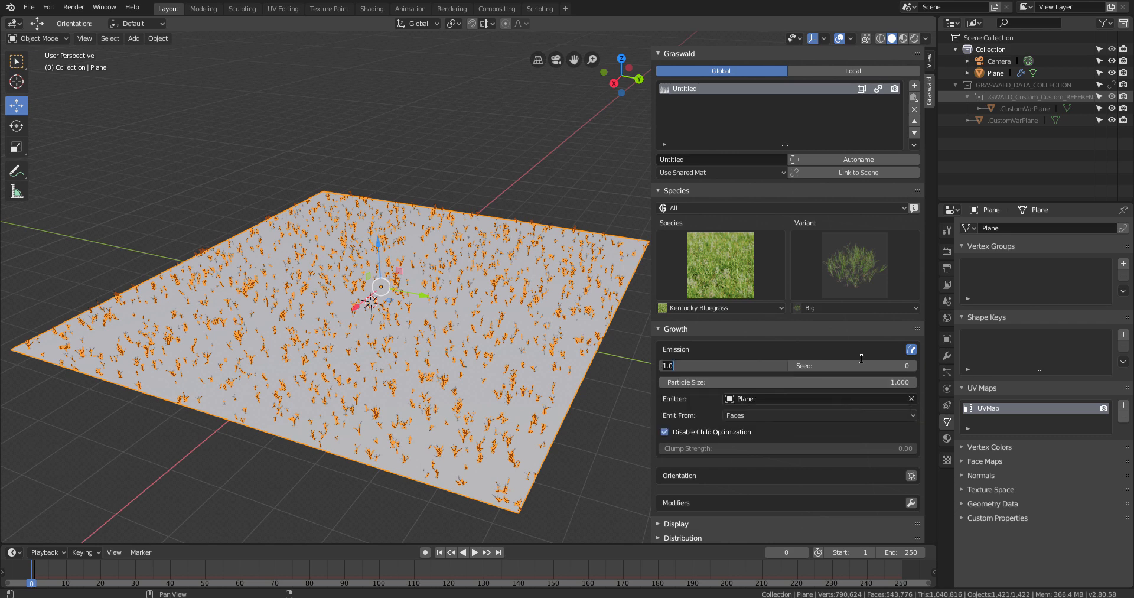
{"action": "key", "text": "Return"}
{"action": "left_click", "coordinate": [778, 365]}
{"action": "type", "text": "10"}
{"action": "key", "text": "Return"}
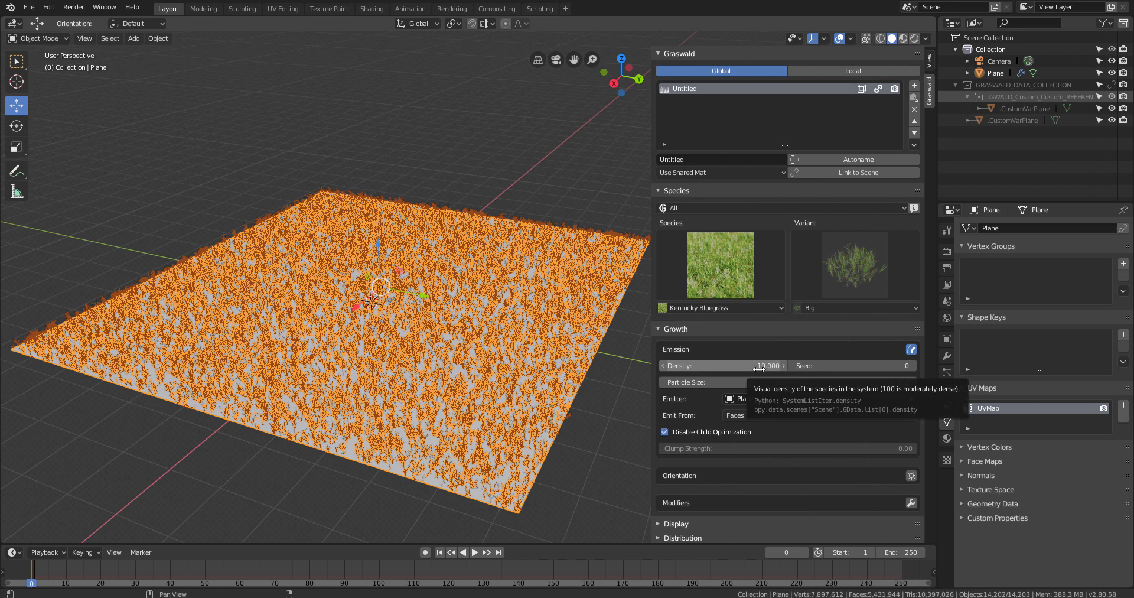
Set the emission seed of the grass system to 1.
{"action": "left_click", "coordinate": [913, 365]}
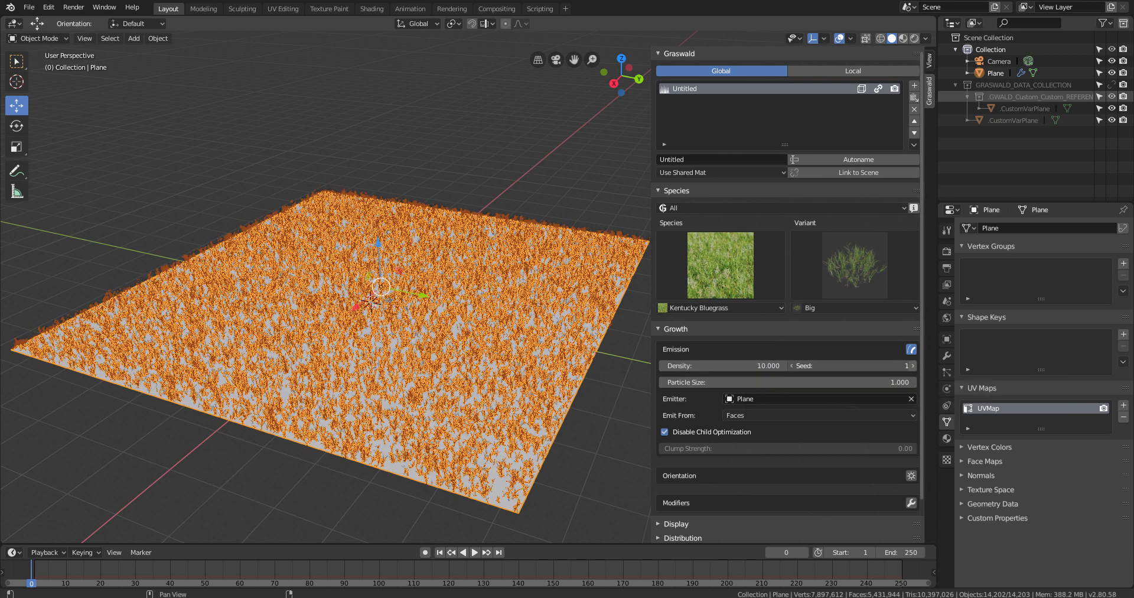
{"action": "left_click", "coordinate": [914, 365]}
{"action": "left_click", "coordinate": [793, 365]}
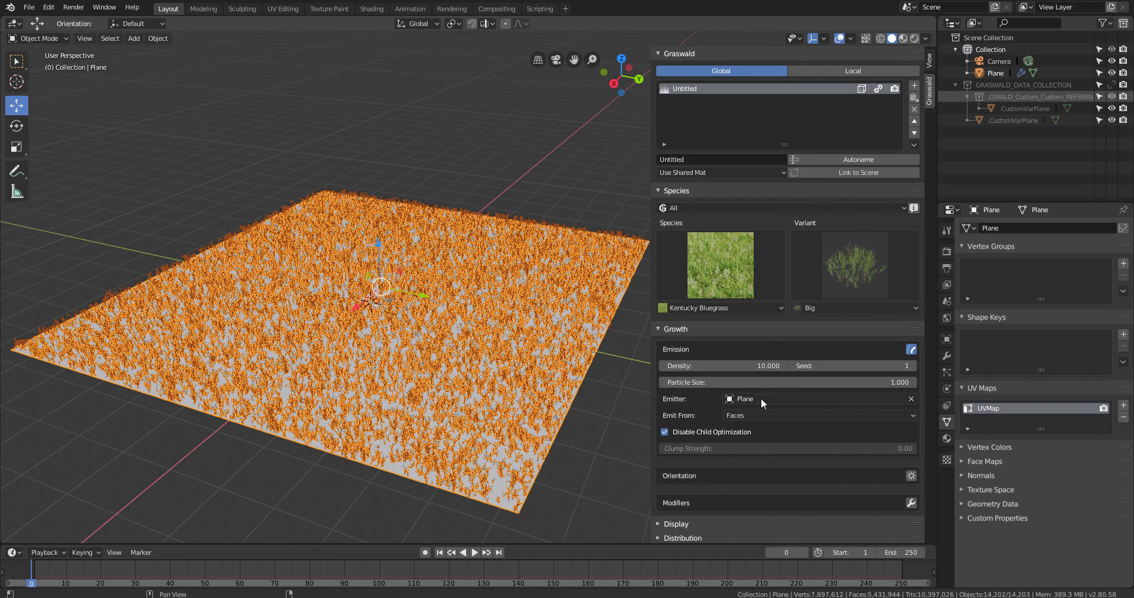
Increase the grass particle size to 6.88 and set the density to 100.
{"action": "left_click_drag", "start_coordinate": [786, 382], "coordinate": [927, 382]}
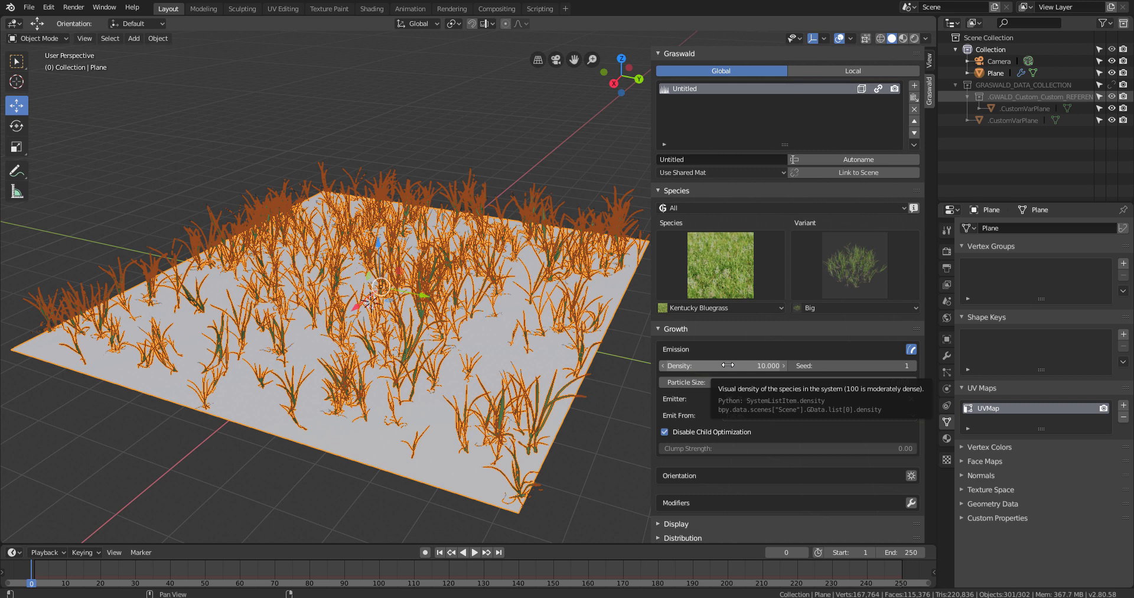
{"action": "left_click_drag", "start_coordinate": [728, 365], "coordinate": [757, 365]}
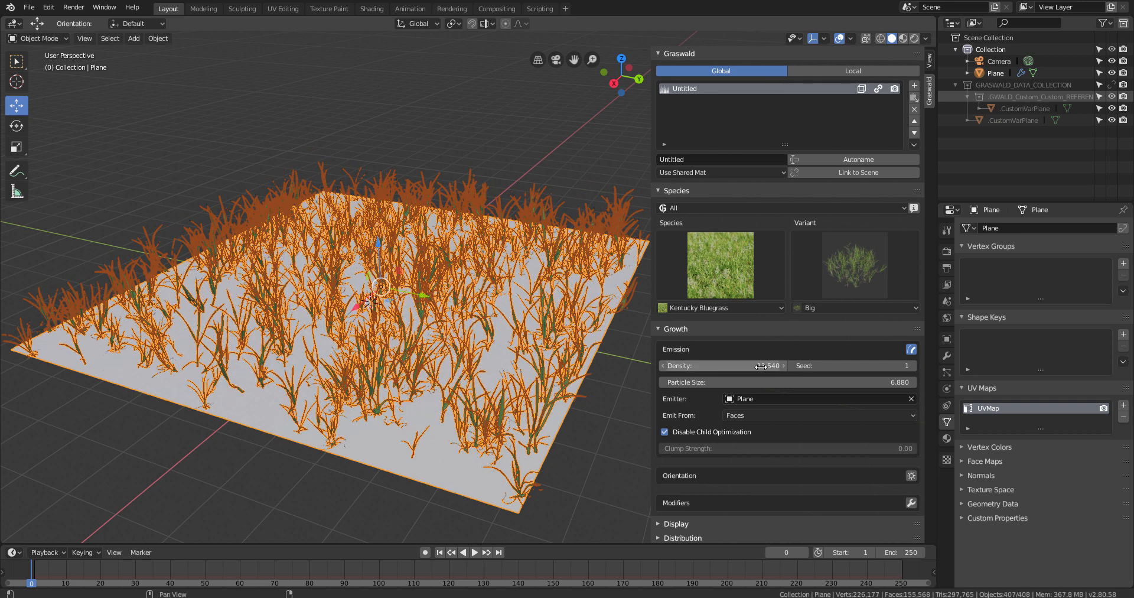
{"action": "left_click", "coordinate": [758, 365]}
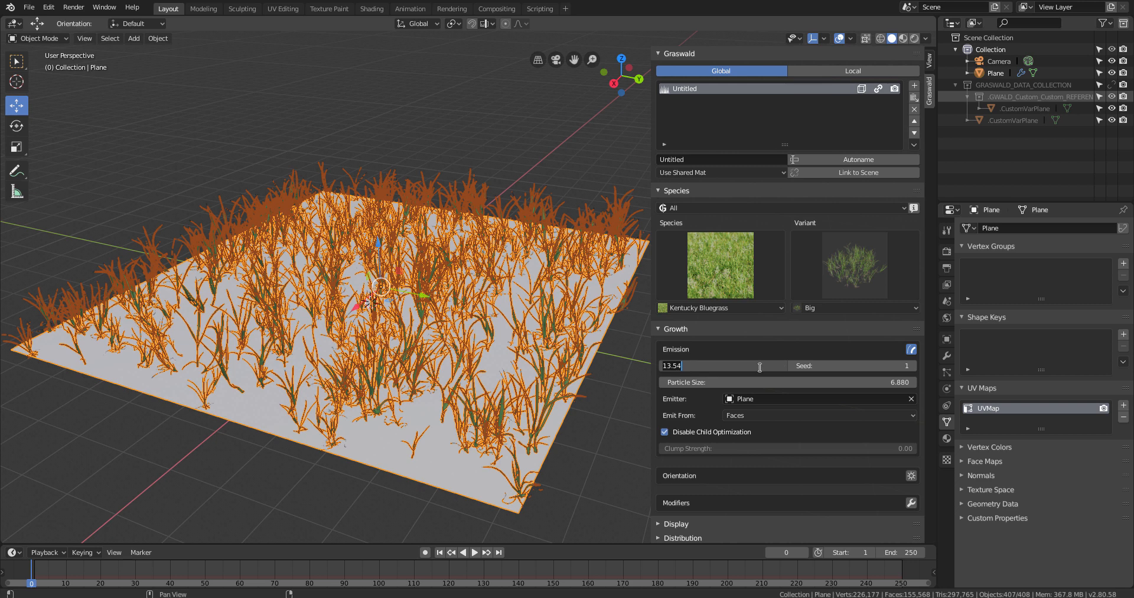
{"action": "type", "text": "100"}
{"action": "key", "text": "Return"}
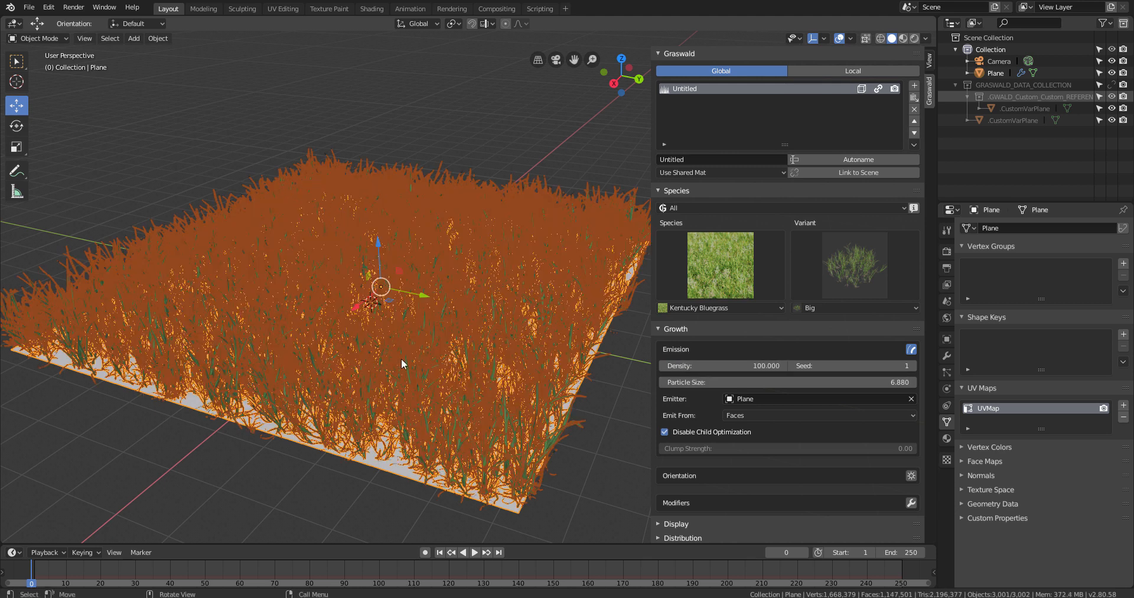
Set the grass particle size to 1 and the emission density to 50.
{"action": "left_click", "coordinate": [847, 383]}
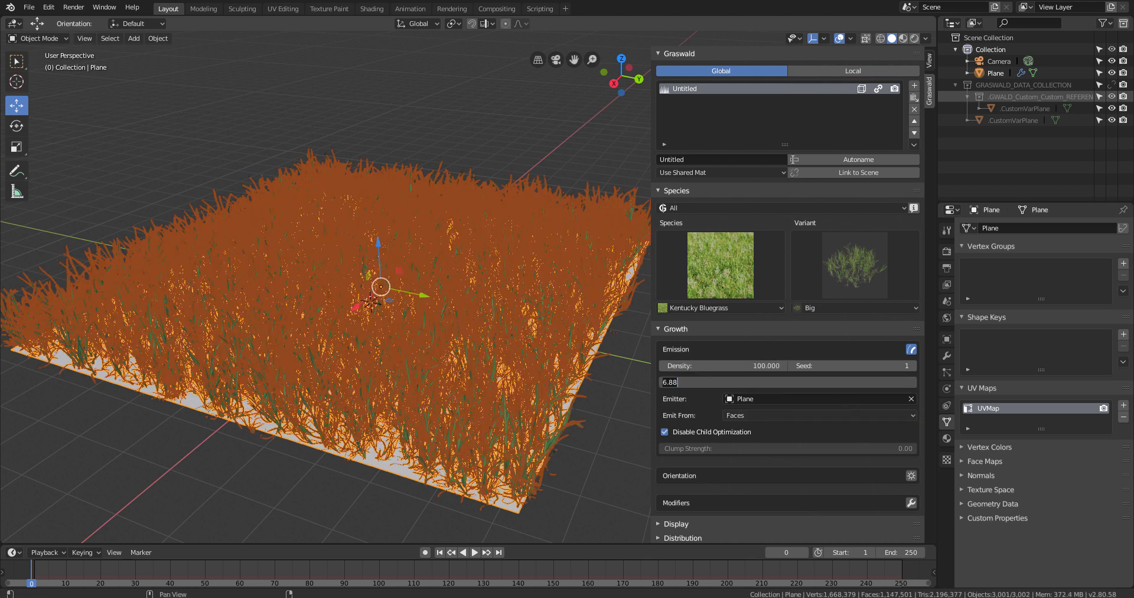
{"action": "type", "text": "1"}
{"action": "key", "text": "Return"}
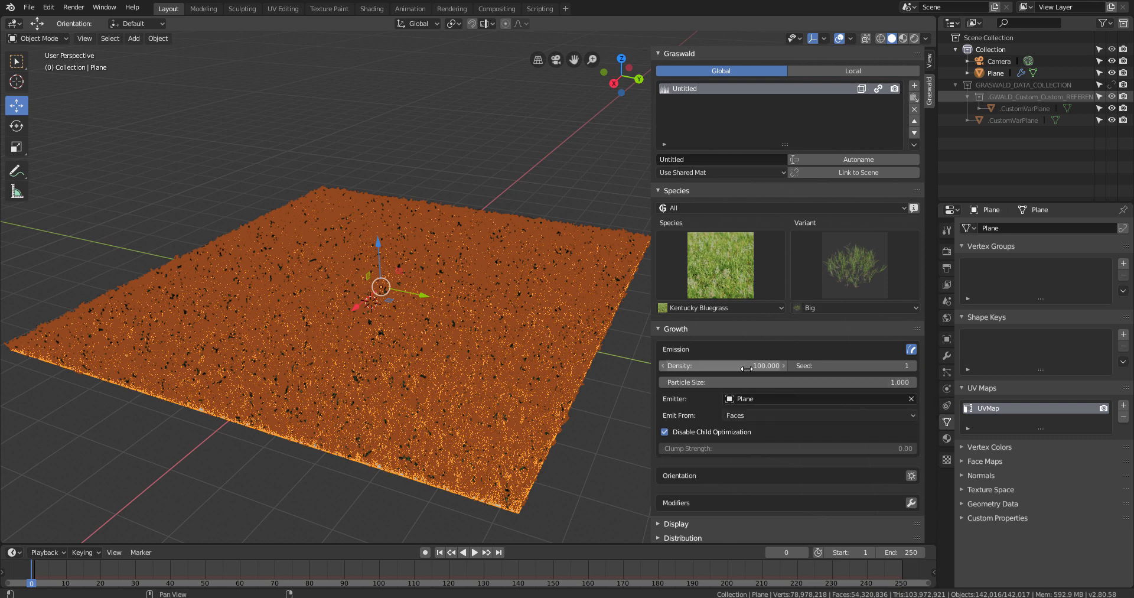
{"action": "left_click", "coordinate": [746, 367]}
{"action": "type", "text": "50"}
{"action": "key", "text": "Return"}
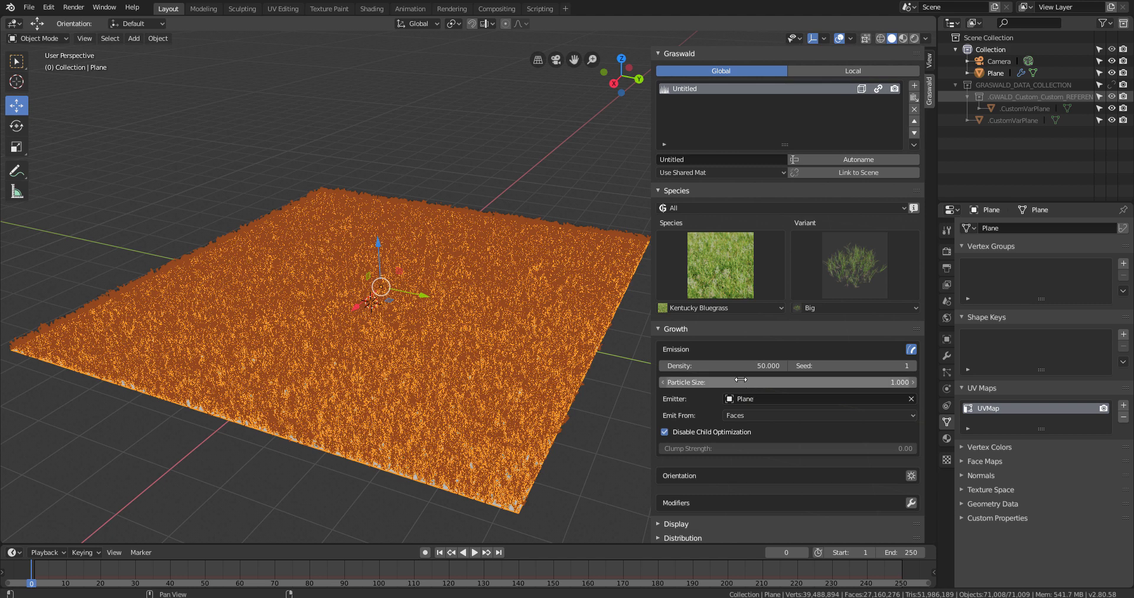
Try an emission density of 70, and set it back to 50.
{"action": "left_click", "coordinate": [742, 366]}
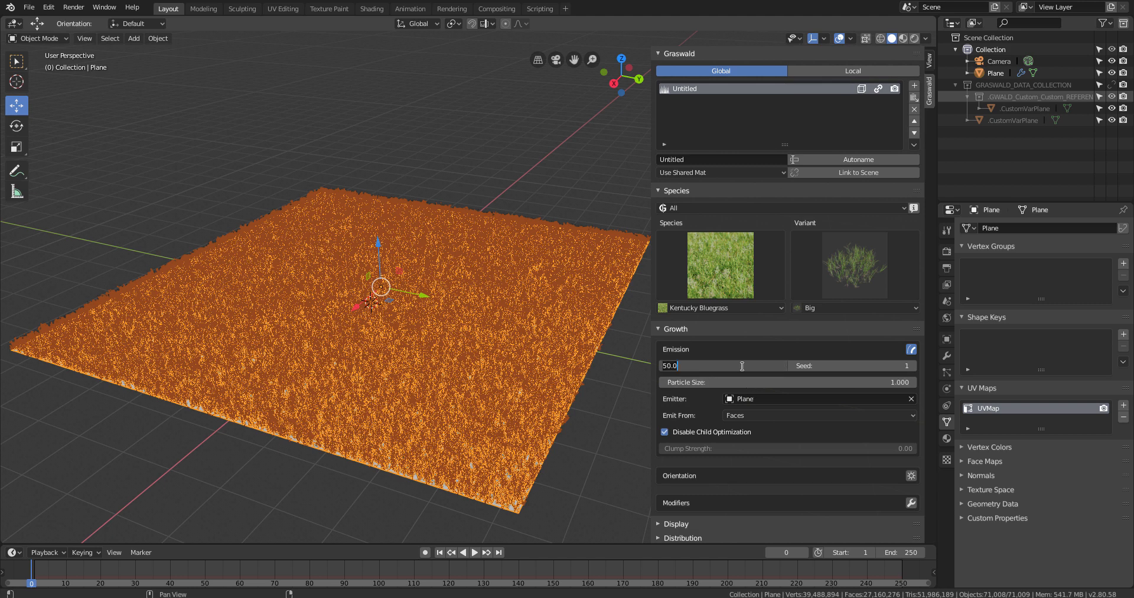
{"action": "type", "text": "70"}
{"action": "key", "text": "Return"}
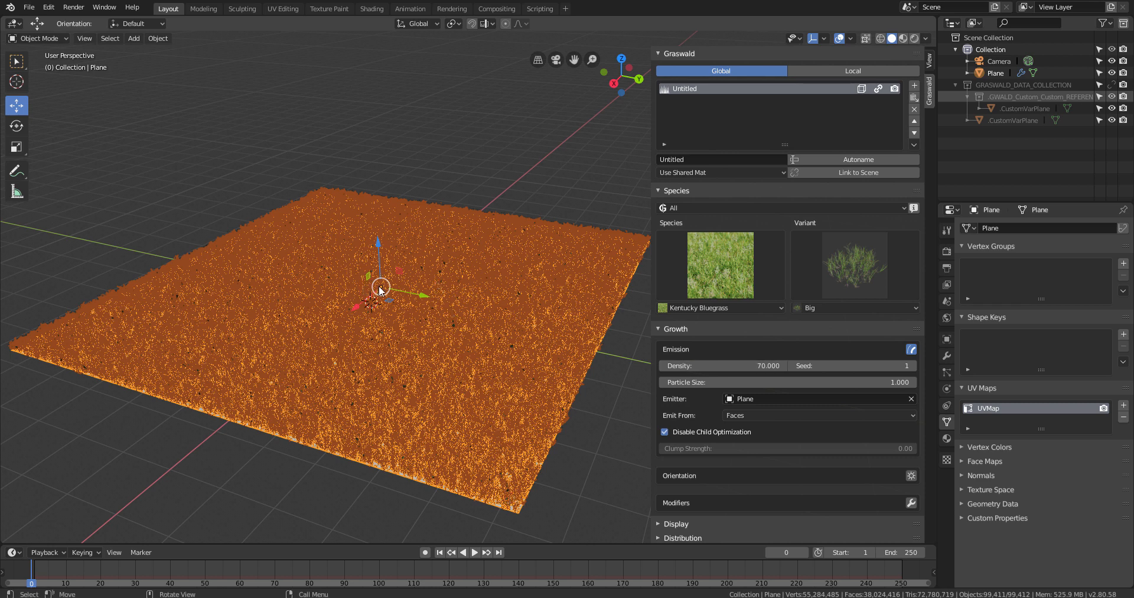
{"action": "left_click", "coordinate": [750, 363]}
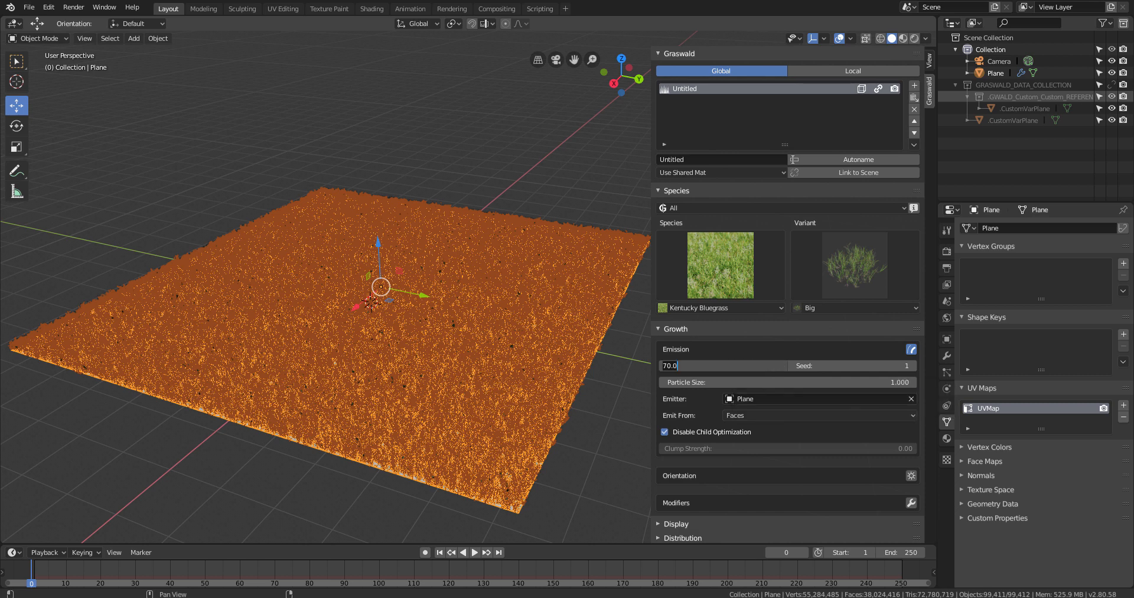
{"action": "type", "text": "50"}
{"action": "key", "text": "Return"}
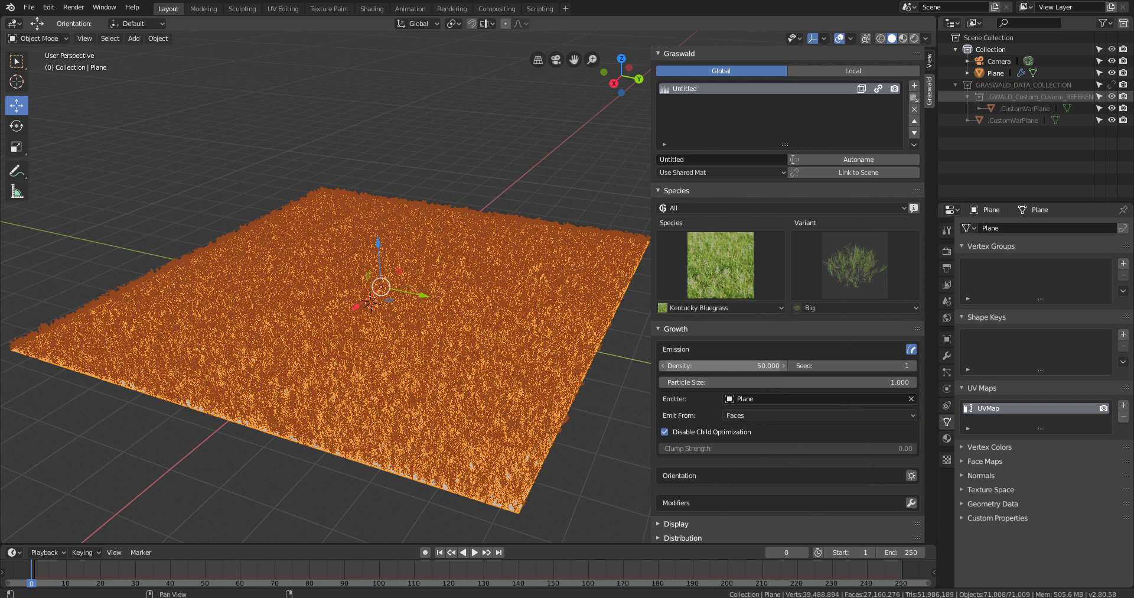
Try emitting the grass from Verts and from Volume, and set Emit From back to Faces.
{"action": "left_click", "coordinate": [781, 416]}
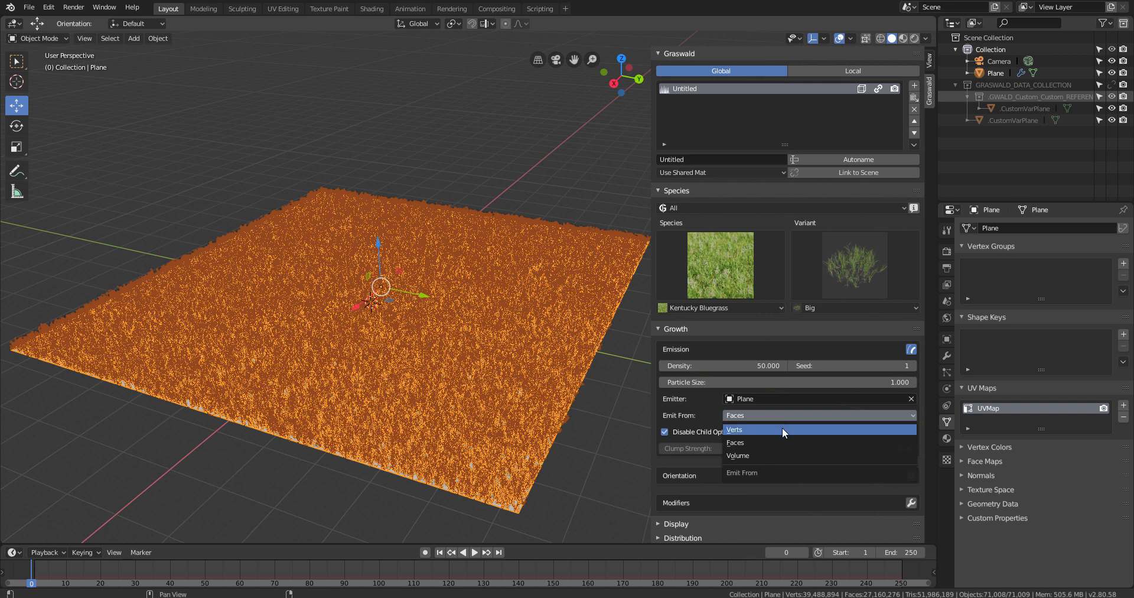
{"action": "left_click", "coordinate": [781, 427]}
{"action": "middle_click_drag", "start_coordinate": [529, 449], "coordinate": [501, 454]}
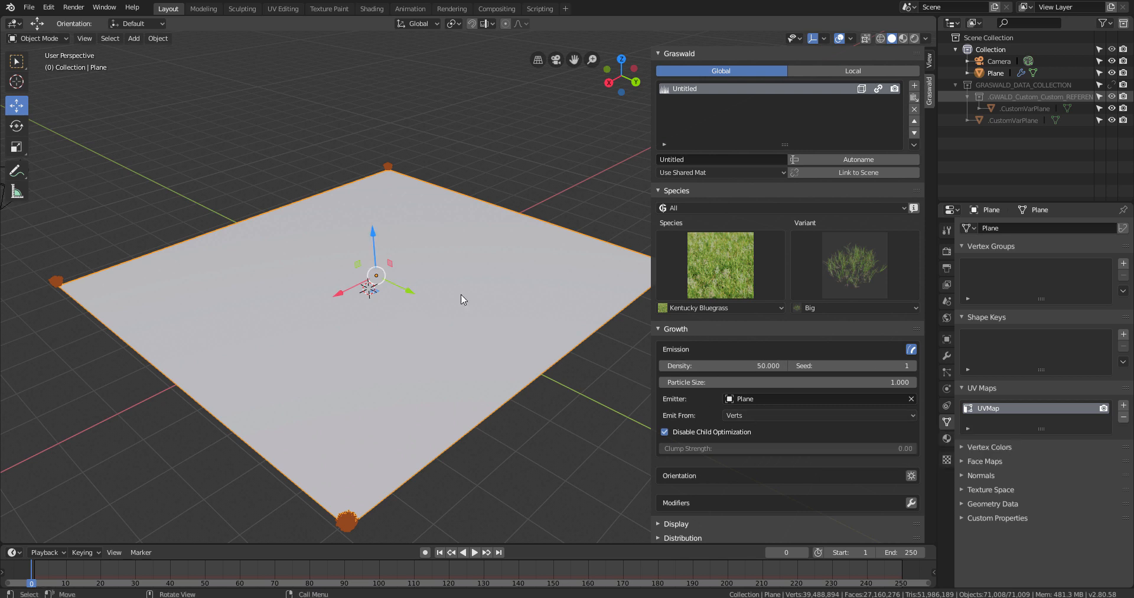
{"action": "left_click", "coordinate": [765, 415]}
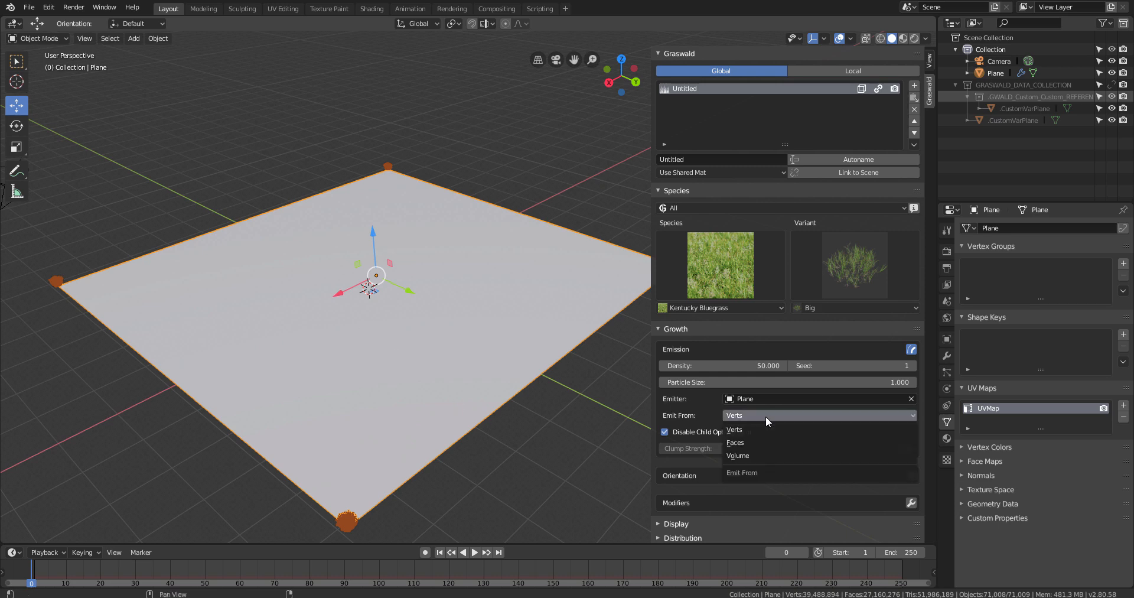
{"action": "left_click", "coordinate": [766, 455]}
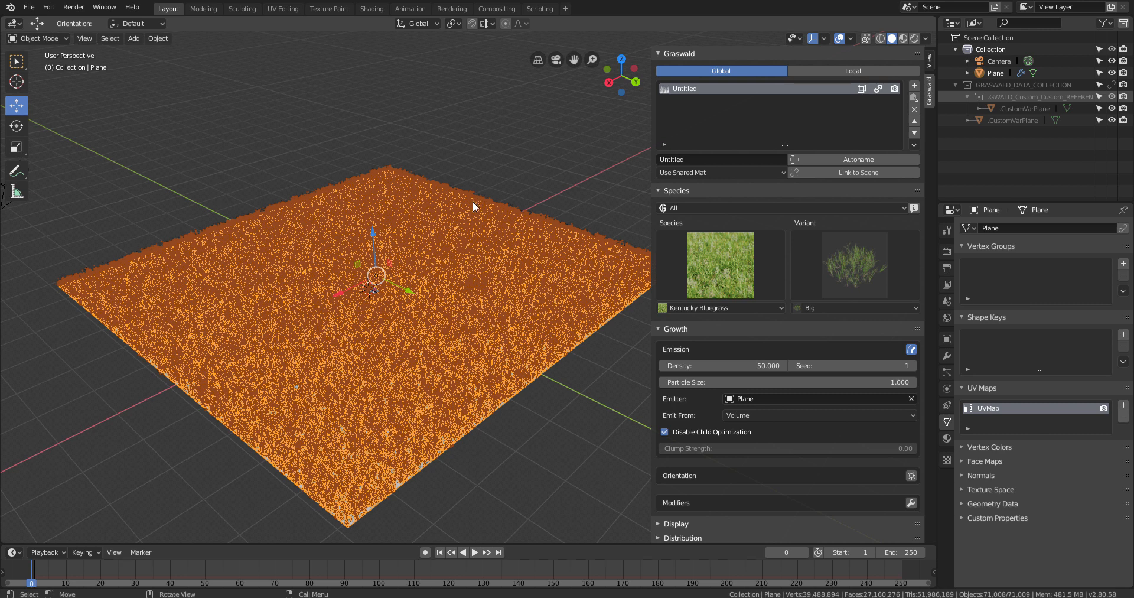
{"action": "left_click", "coordinate": [764, 415]}
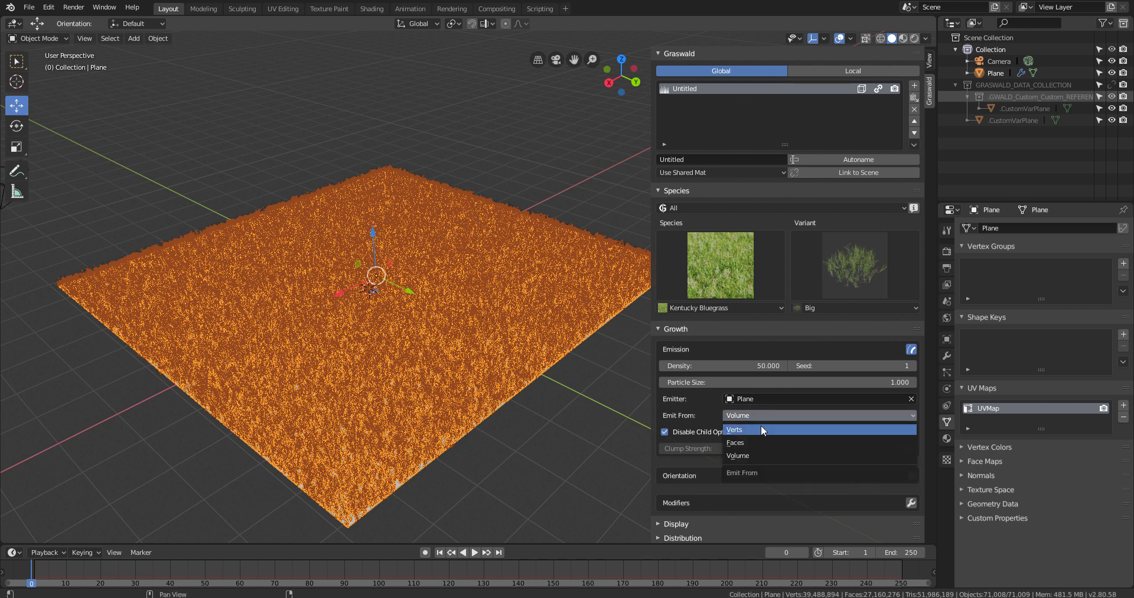
{"action": "left_click", "coordinate": [755, 443]}
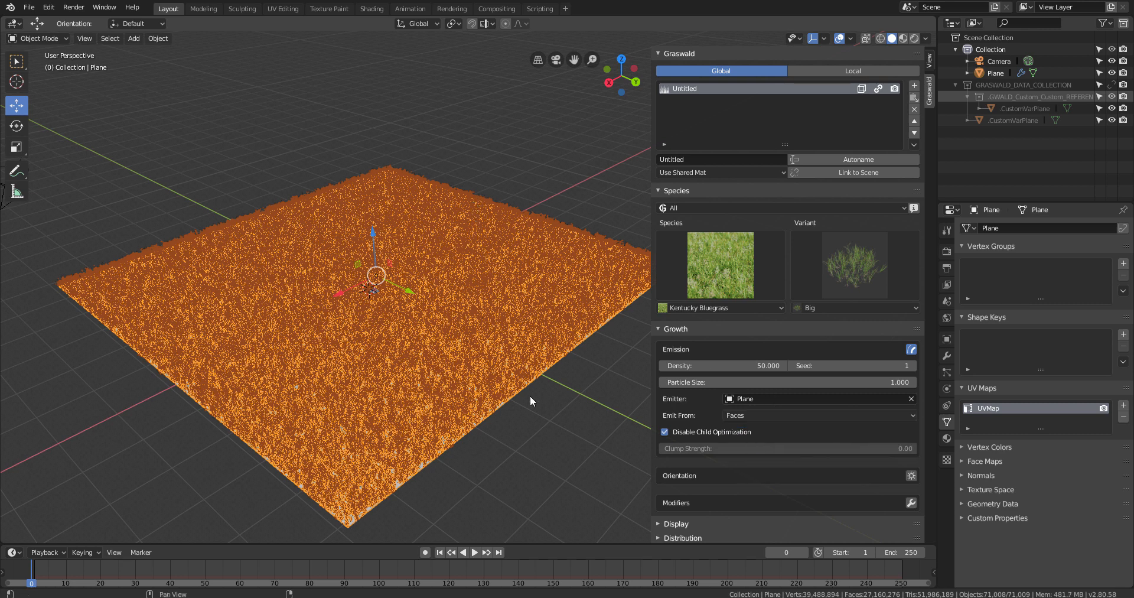
Look at the objects available as emitter for the grass system, keeping the Plane assigned.
{"action": "scroll", "coordinate": [752, 410], "scroll_direction": "down", "scroll_amount": 2}
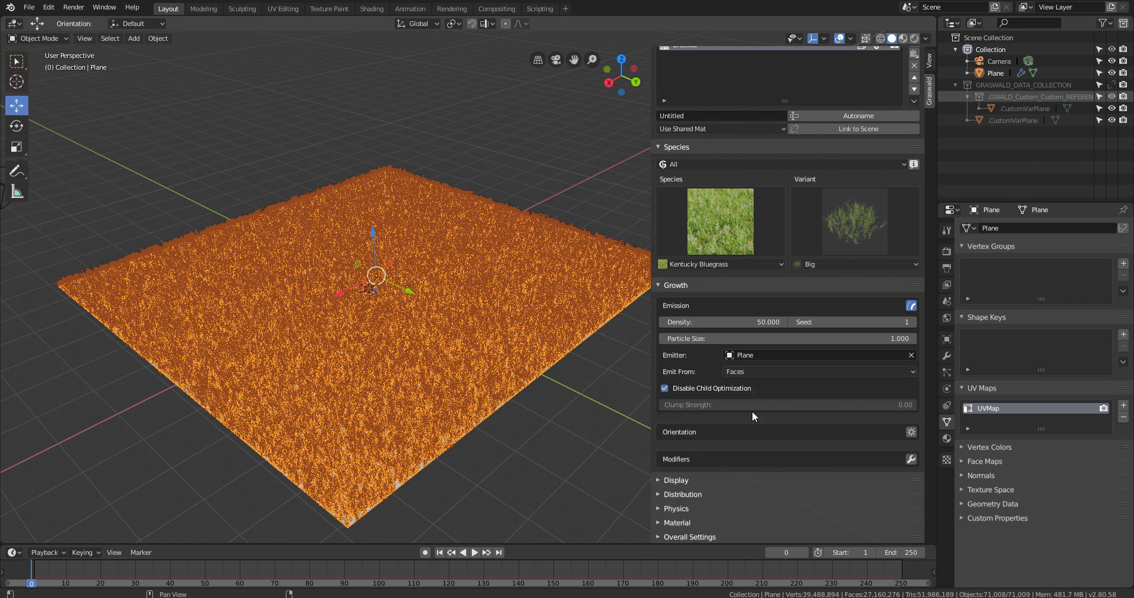
{"action": "left_click", "coordinate": [770, 355]}
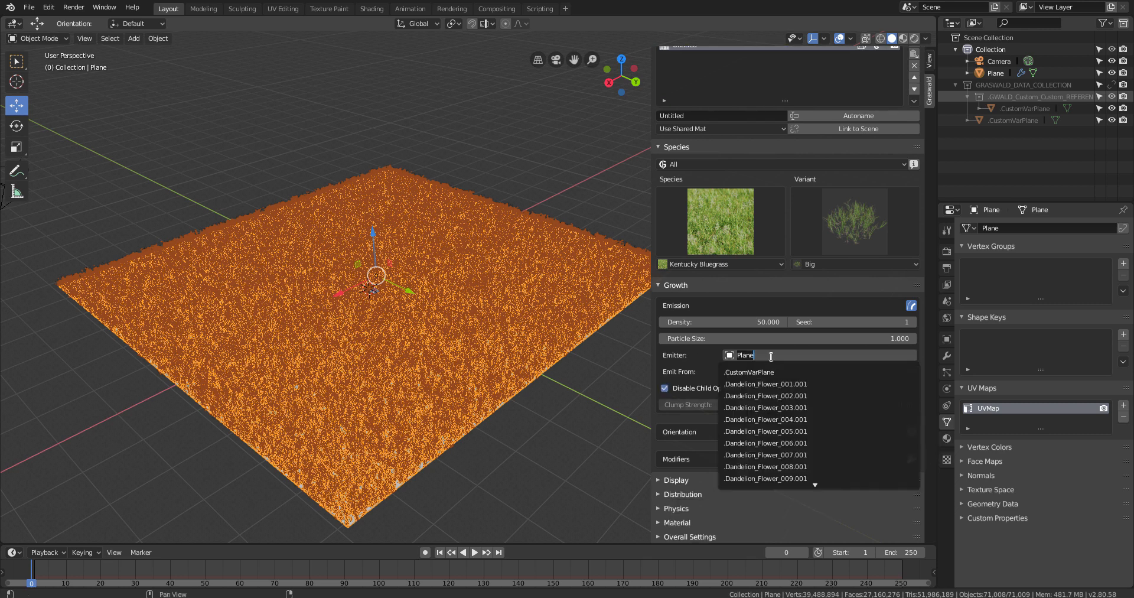
{"action": "left_click", "coordinate": [697, 361]}
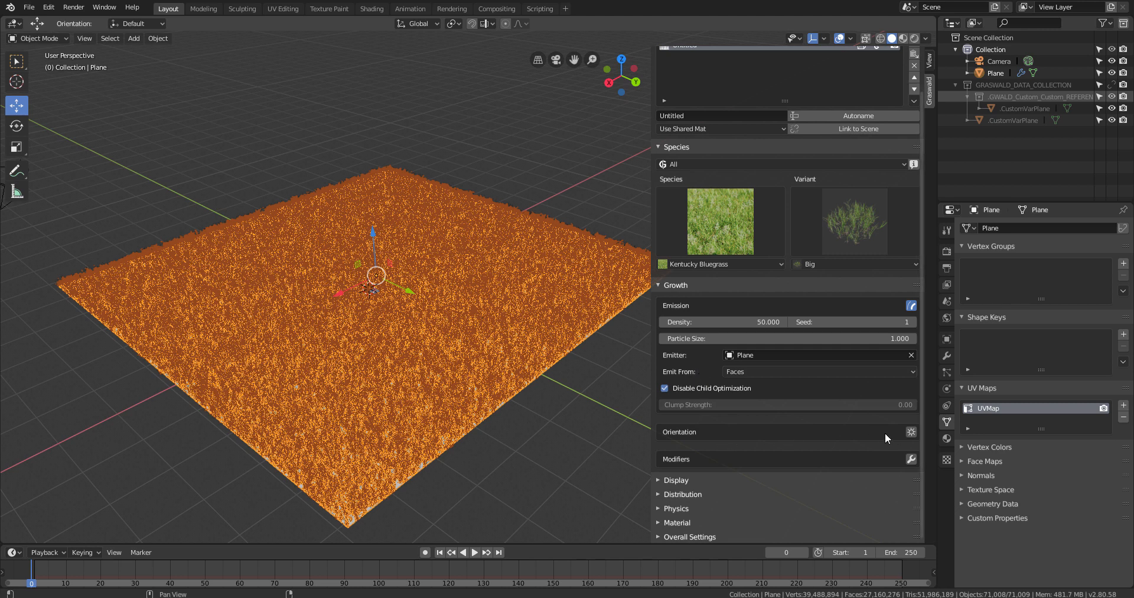
Move the grass-covered plane freely away from its original position.
{"action": "key", "text": "g"}
{"action": "left_click", "coordinate": [911, 436]}
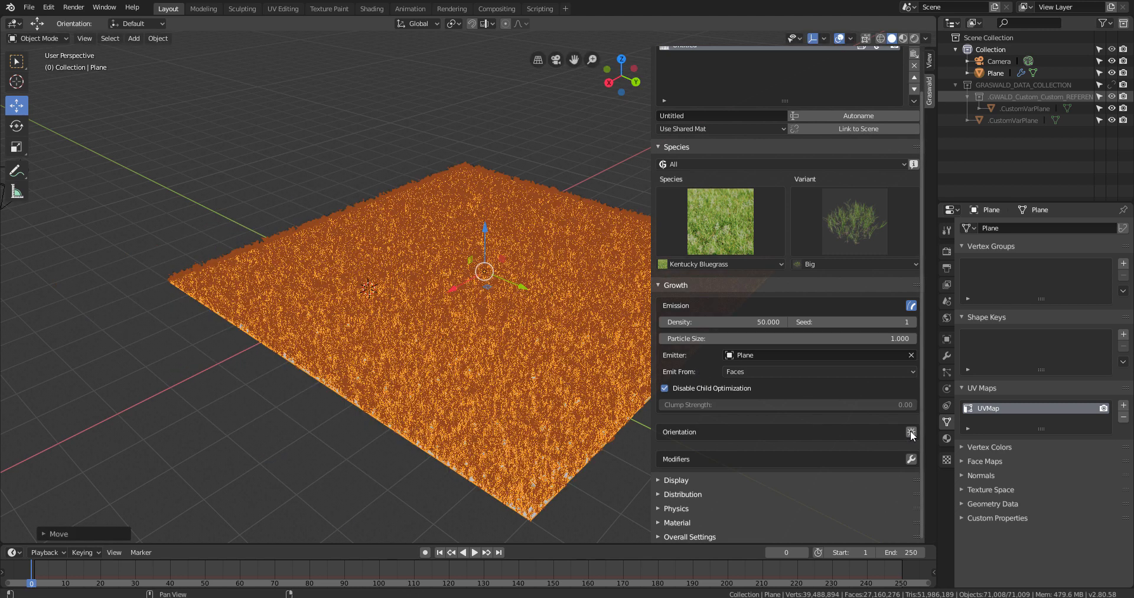
Undo the plane's last move and open the Orientation settings of the grass growth.
{"action": "key", "text": "ctrl+z"}
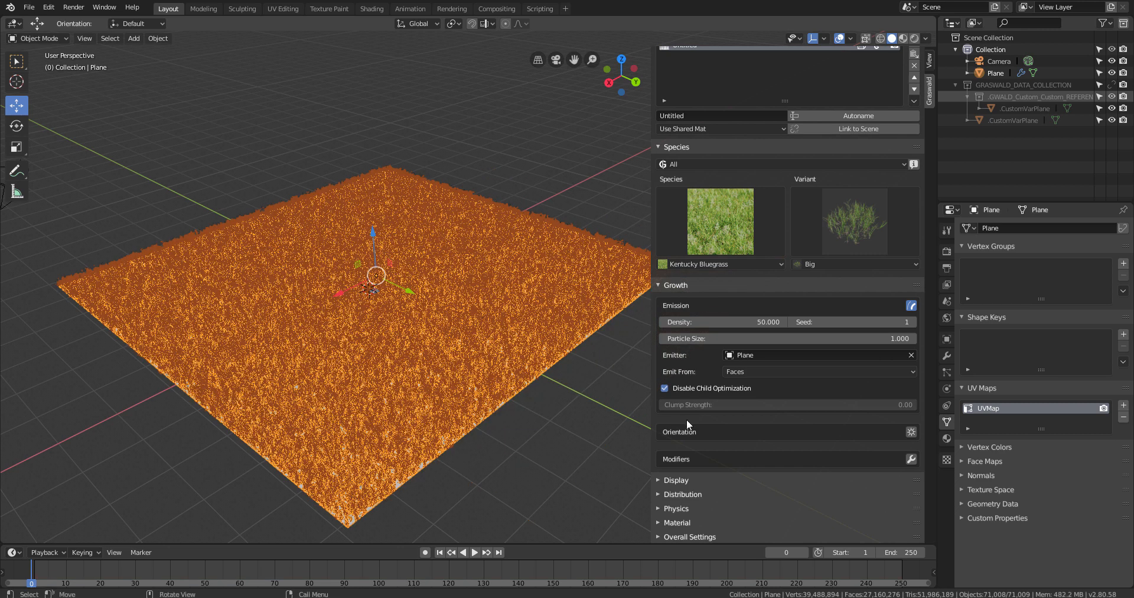
{"action": "left_click", "coordinate": [911, 433]}
{"action": "scroll", "coordinate": [743, 436], "scroll_direction": "down", "scroll_amount": 3}
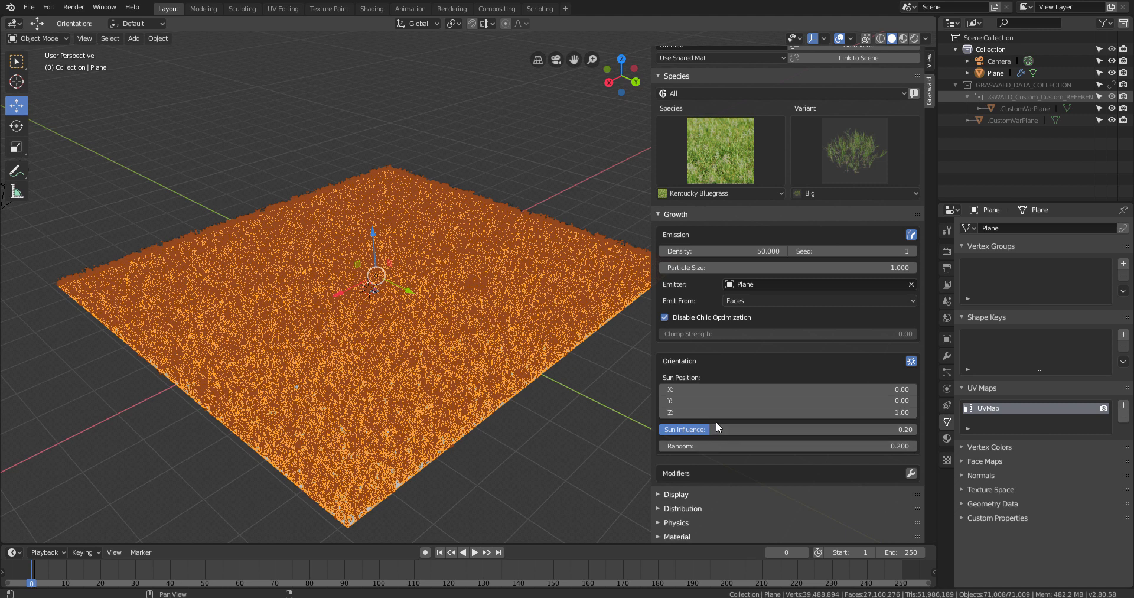
Try a Sun Influence of 0.35 with the sun position at X 1.00, and with X -0.39 and Y 1.00.
{"action": "middle_click_drag", "start_coordinate": [380, 329], "coordinate": [328, 313]}
{"action": "scroll", "coordinate": [327, 313], "scroll_direction": "up", "scroll_amount": 6}
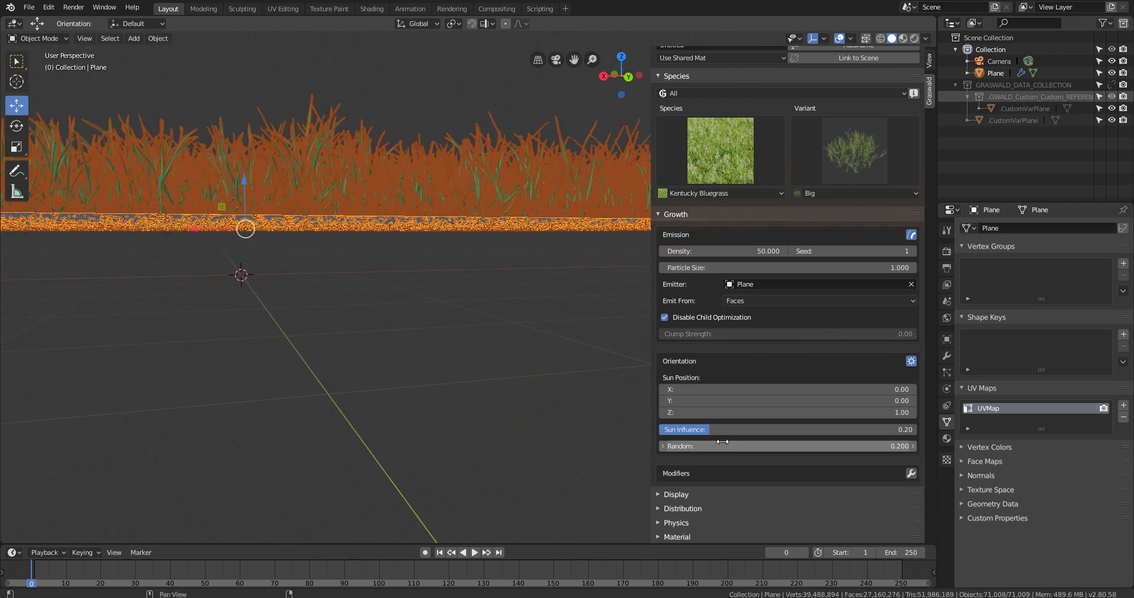
{"action": "left_click_drag", "start_coordinate": [713, 429], "coordinate": [780, 429]}
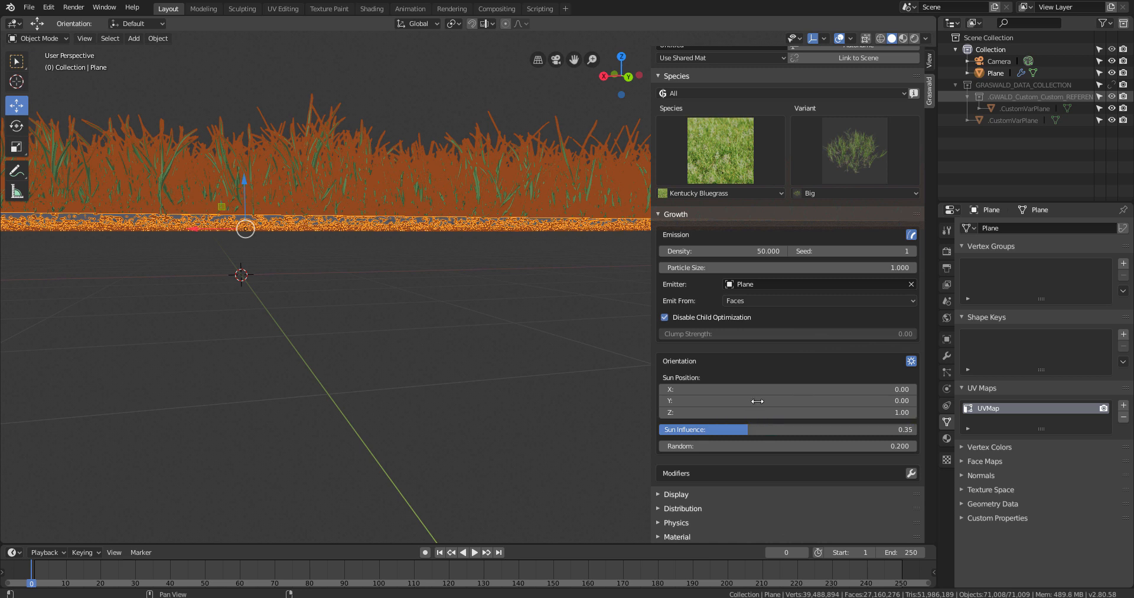
{"action": "left_click_drag", "start_coordinate": [767, 390], "coordinate": [845, 390]}
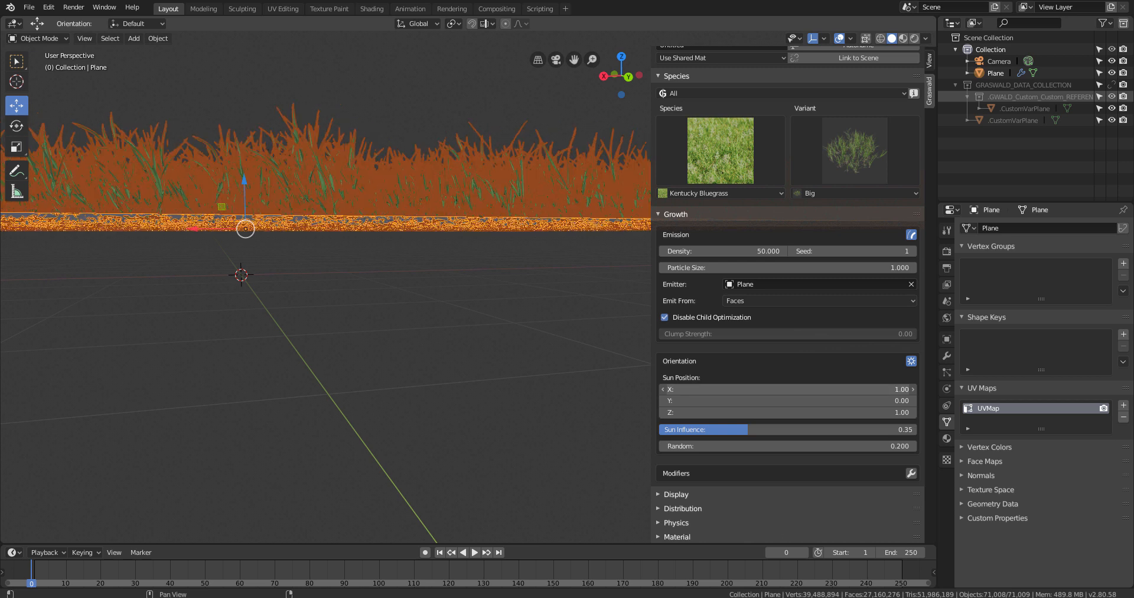
{"action": "left_click_drag", "start_coordinate": [844, 390], "coordinate": [785, 401]}
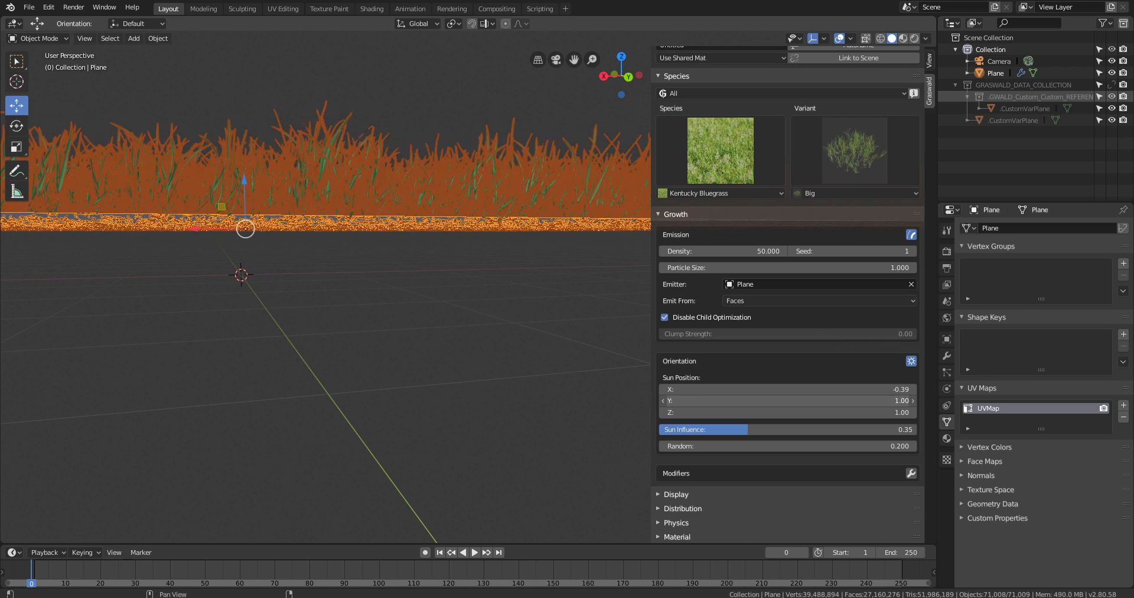
{"action": "middle_click_drag", "start_coordinate": [302, 314], "coordinate": [298, 325]}
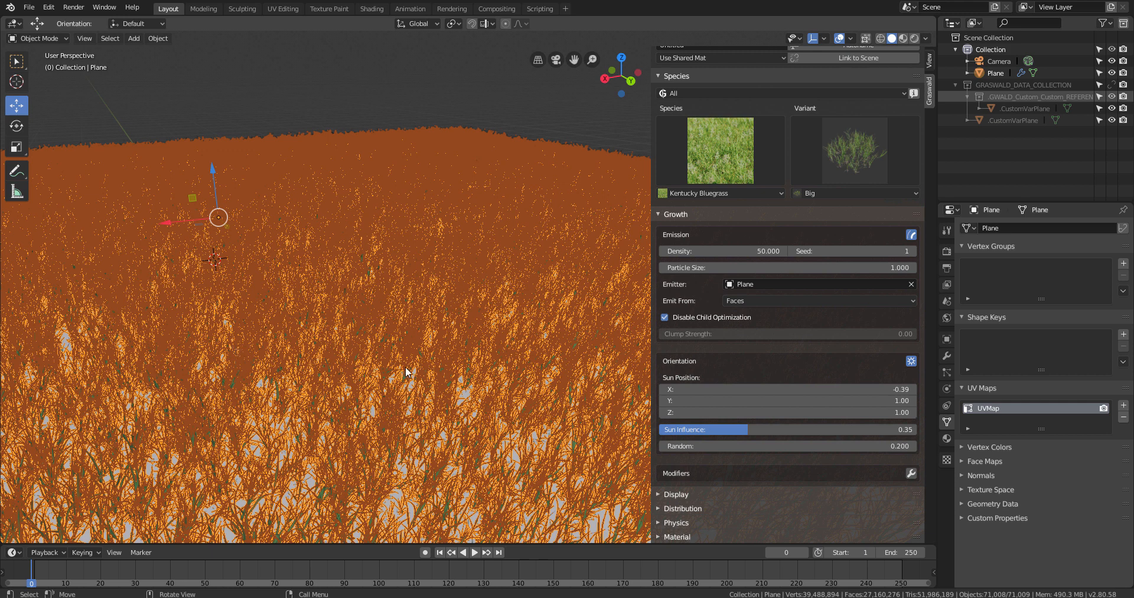
Set the sun position's X and Y to 0 and the Sun Influence to 0.20.
{"action": "left_click", "coordinate": [881, 390]}
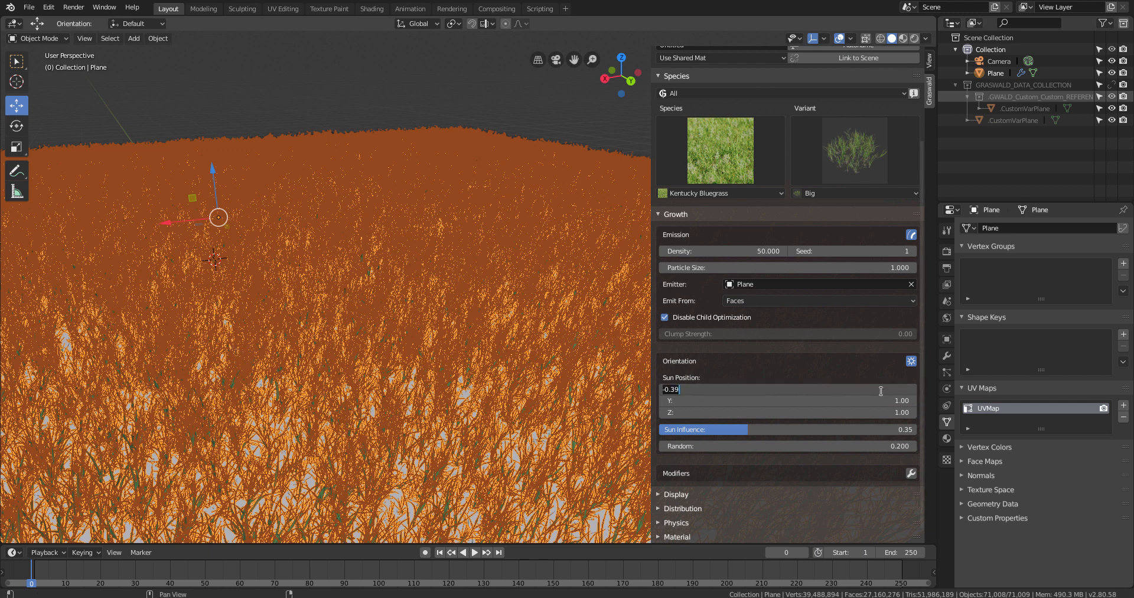
{"action": "type", "text": "0"}
{"action": "key", "text": "Return"}
{"action": "left_click", "coordinate": [882, 400]}
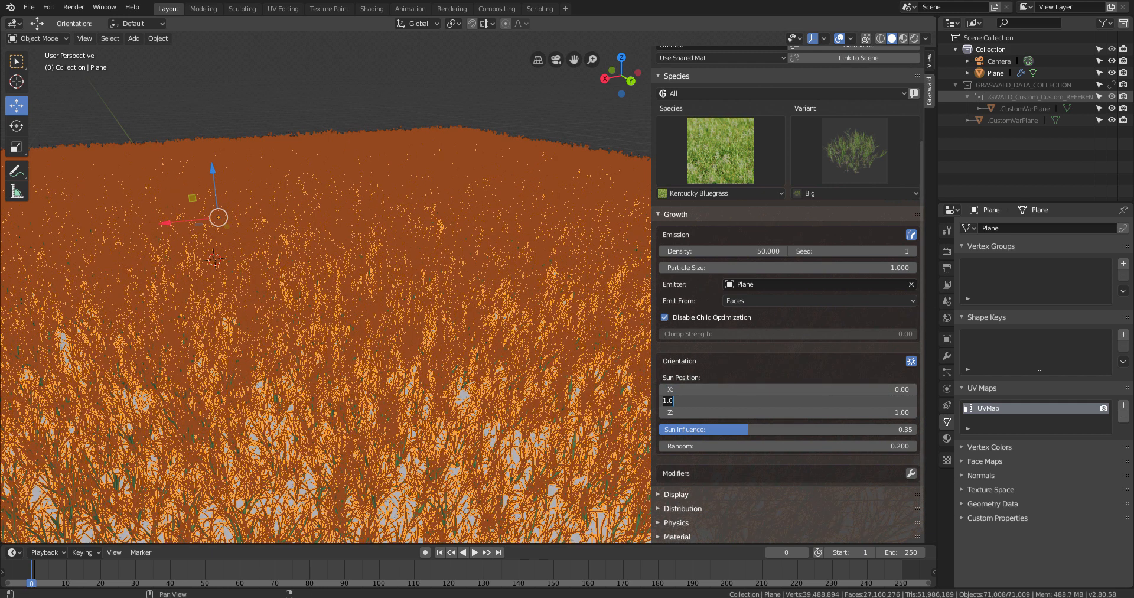
{"action": "type", "text": "0"}
{"action": "key", "text": "Return"}
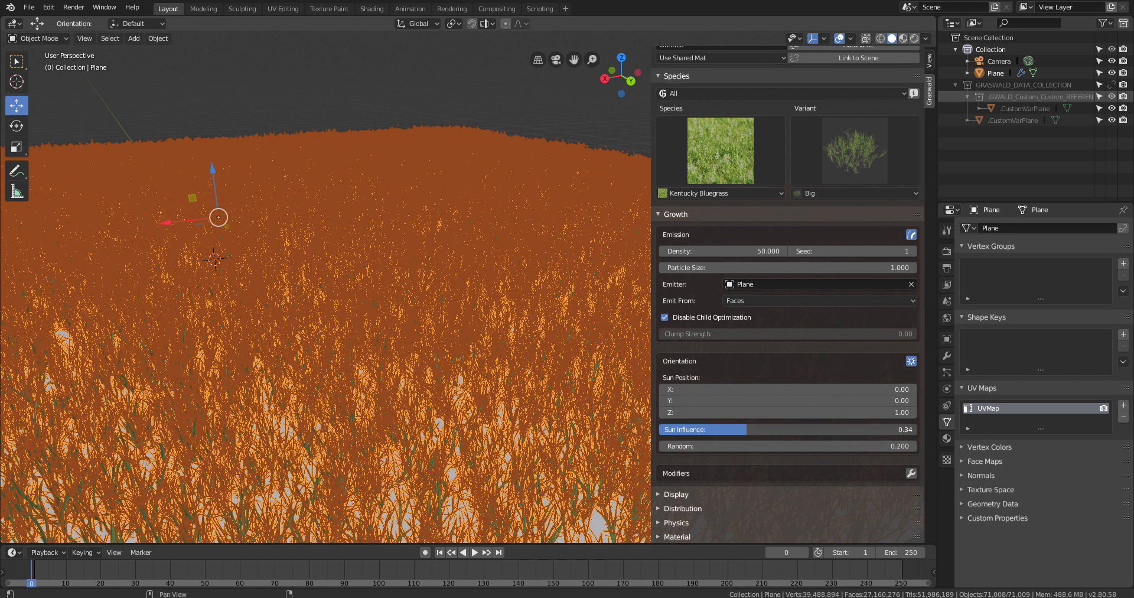
{"action": "left_click_drag", "start_coordinate": [746, 429], "coordinate": [712, 430]}
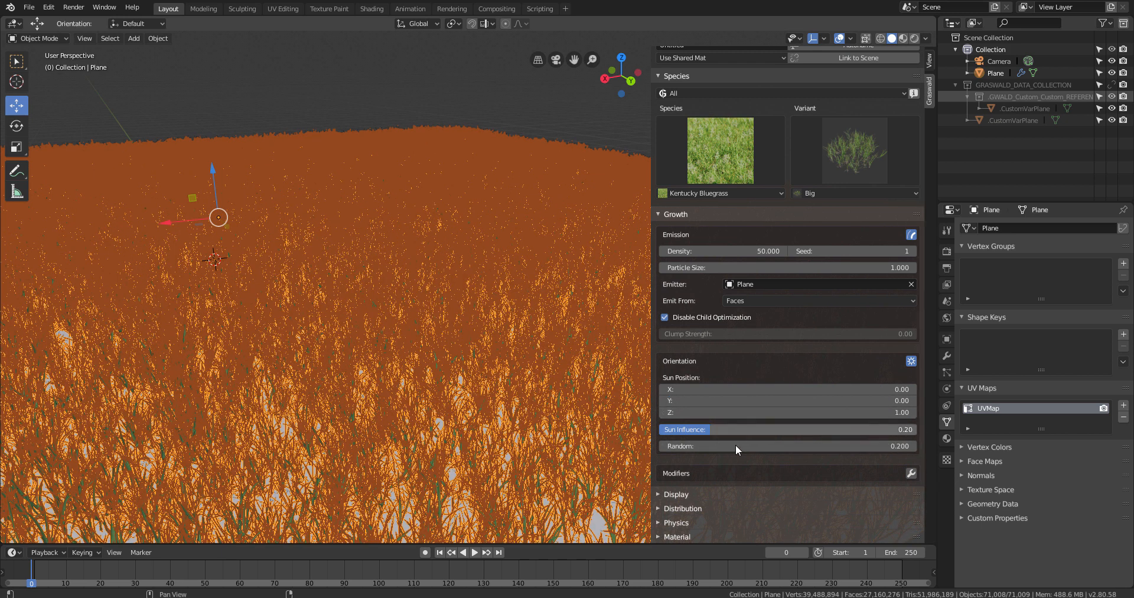
Try a Random orientation of up to 1.870 on the grass, and bring it down to 0.
{"action": "mouse_move", "coordinate": [390, 357]}
{"action": "middle_mouse_down"}
{"action": "mouse_move", "coordinate": [387, 331]}
{"action": "mouse_move", "coordinate": [381, 354]}
{"action": "middle_mouse_up"}
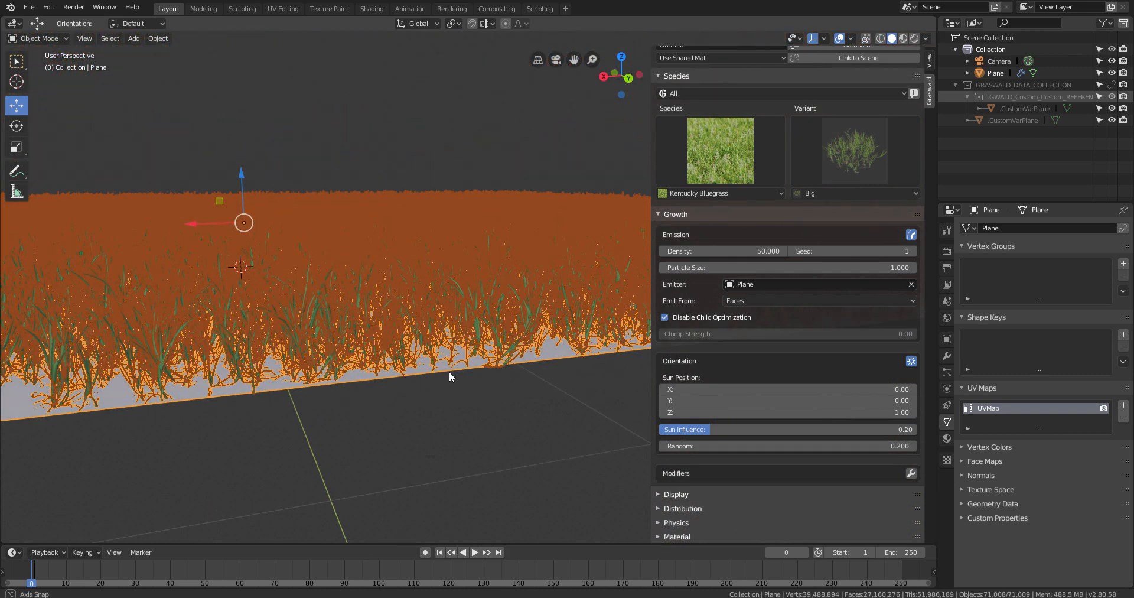
{"action": "left_click_drag", "start_coordinate": [786, 446], "coordinate": [661, 431]}
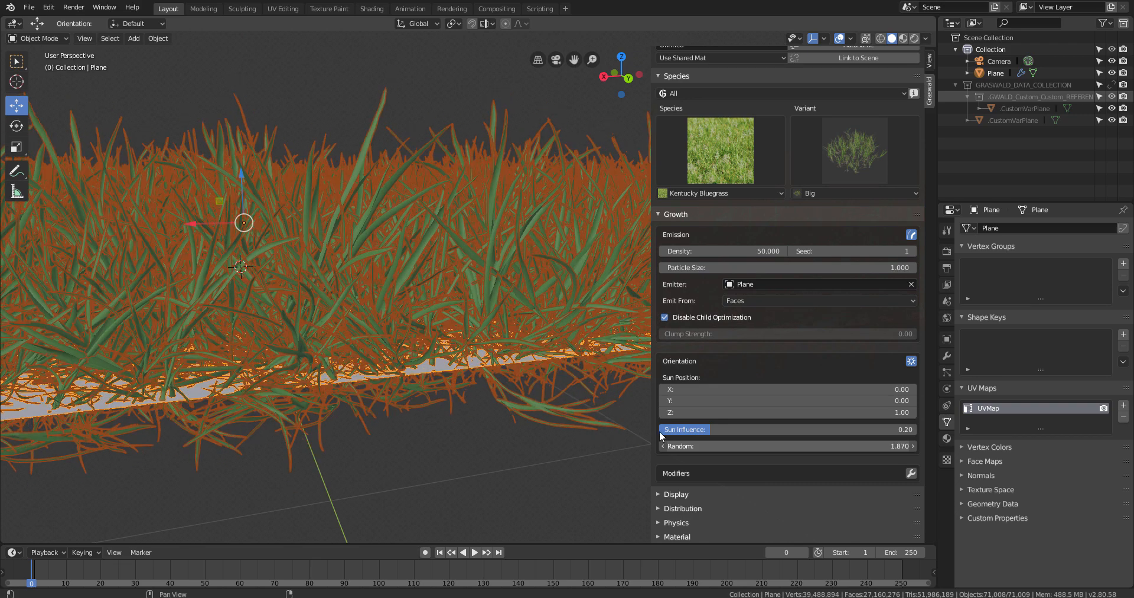
{"action": "scroll", "coordinate": [509, 379], "scroll_direction": "down", "scroll_amount": 4}
{"action": "scroll", "coordinate": [451, 386], "scroll_direction": "up", "scroll_amount": 3}
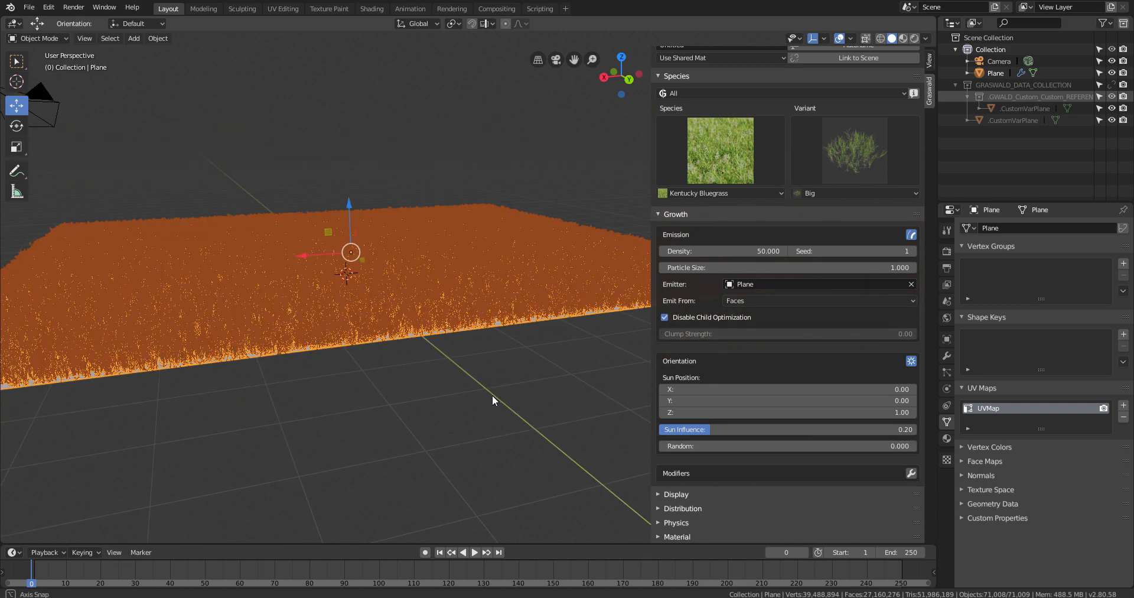
Try Random orientation values of 0.890 and 3.620 on the grass.
{"action": "middle_click_drag", "start_coordinate": [491, 400], "coordinate": [500, 399]}
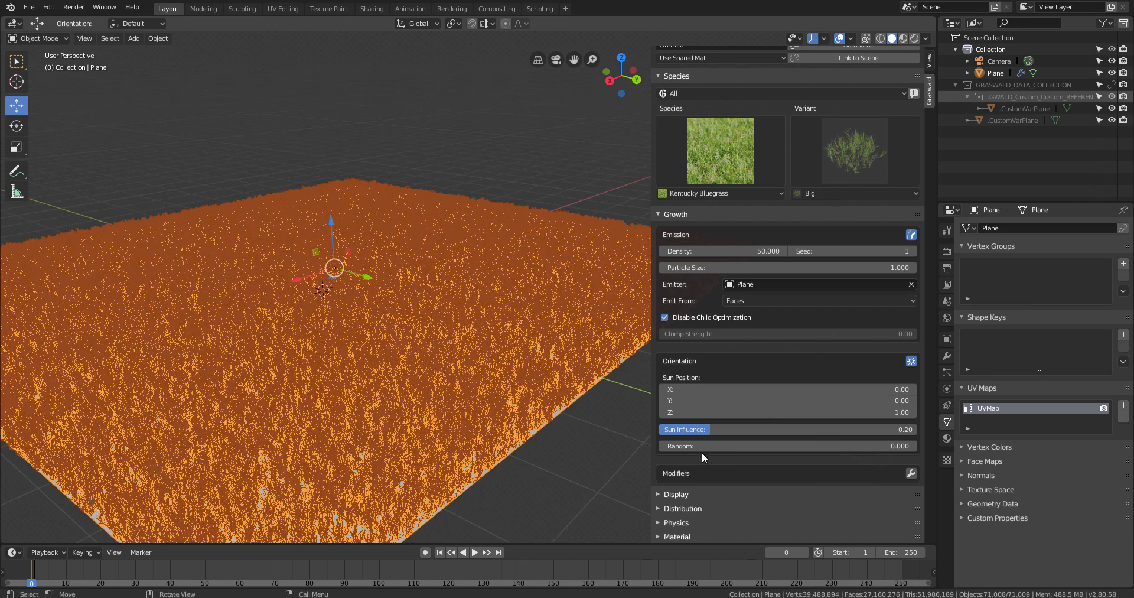
{"action": "left_click_drag", "start_coordinate": [787, 446], "coordinate": [883, 446]}
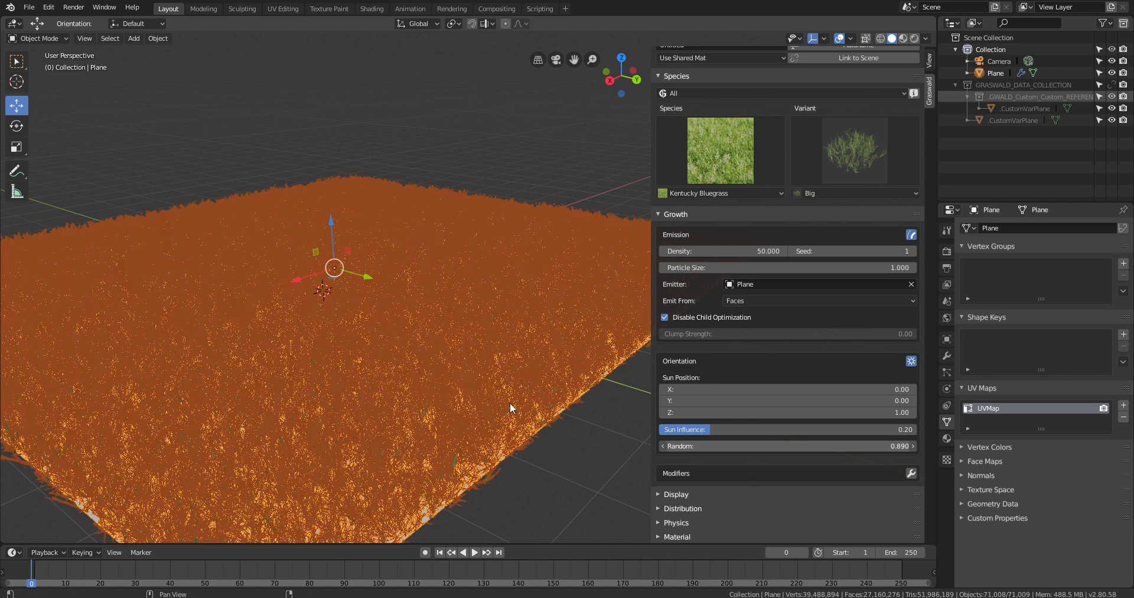
{"action": "middle_click_drag", "start_coordinate": [399, 332], "coordinate": [384, 355]}
{"action": "left_click_drag", "start_coordinate": [712, 446], "coordinate": [782, 448]}
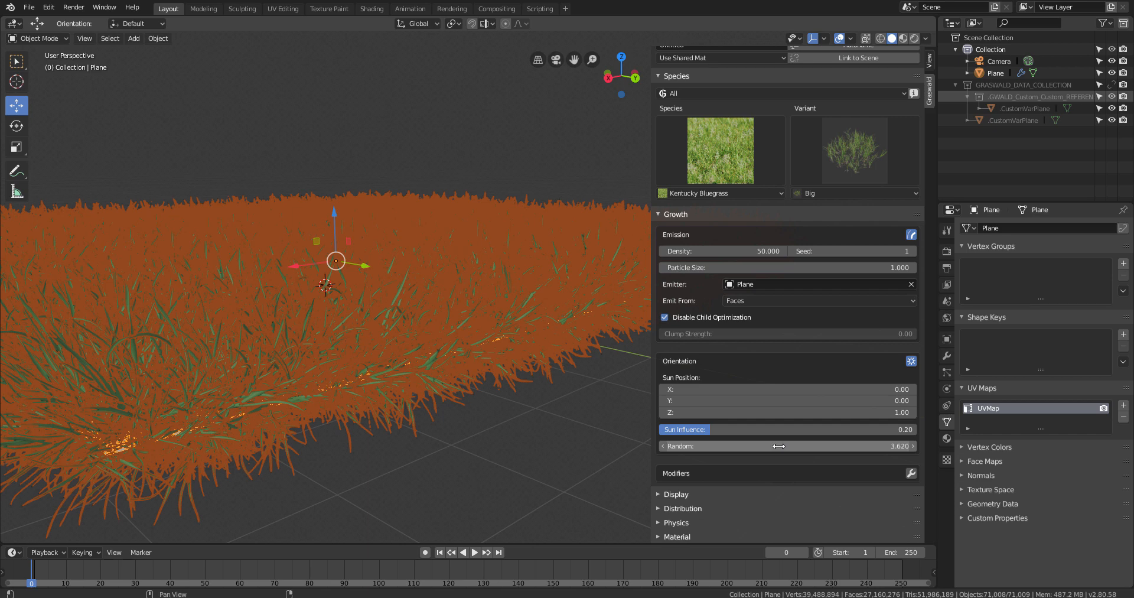
Set the Random orientation of the grass to 0.
{"action": "left_click", "coordinate": [773, 446]}
{"action": "type", "text": "0"}
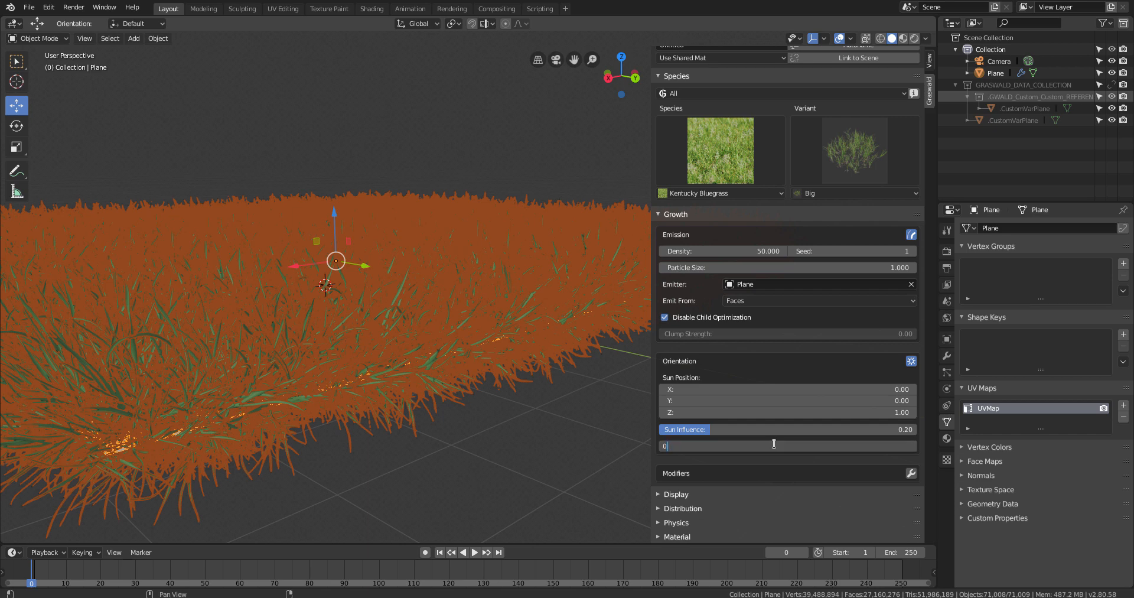
{"action": "key", "text": "Return"}
{"action": "mouse_move", "coordinate": [480, 413]}
{"action": "middle_mouse_down"}
{"action": "mouse_move", "coordinate": [494, 438]}
{"action": "mouse_move", "coordinate": [496, 401]}
{"action": "middle_mouse_up"}
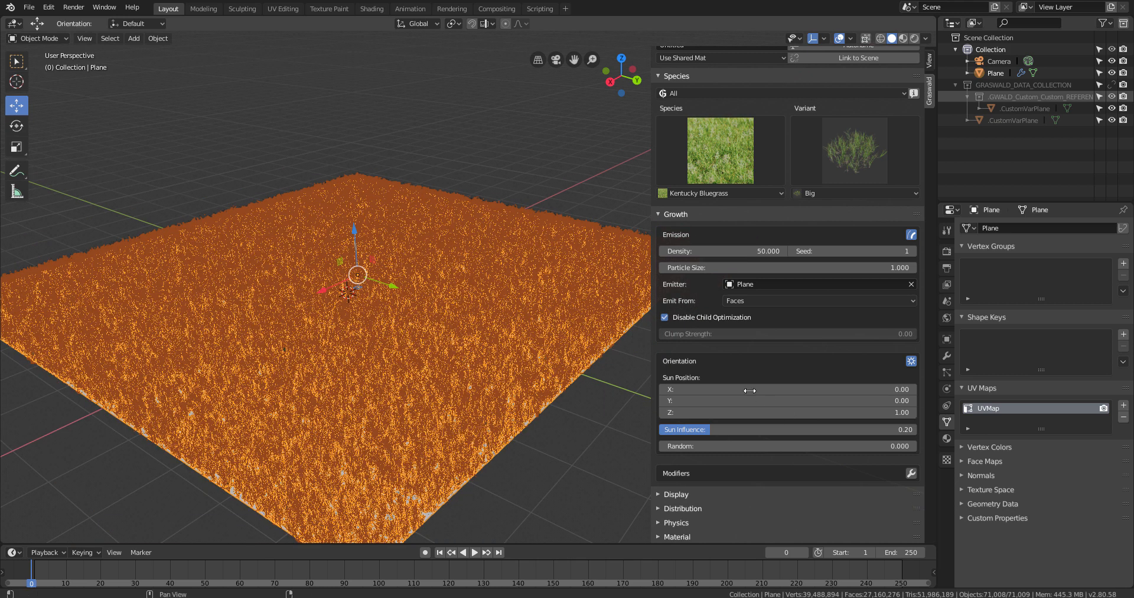
Close the Orientation settings and open the Modifiers settings of the grass growth.
{"action": "left_click", "coordinate": [912, 360]}
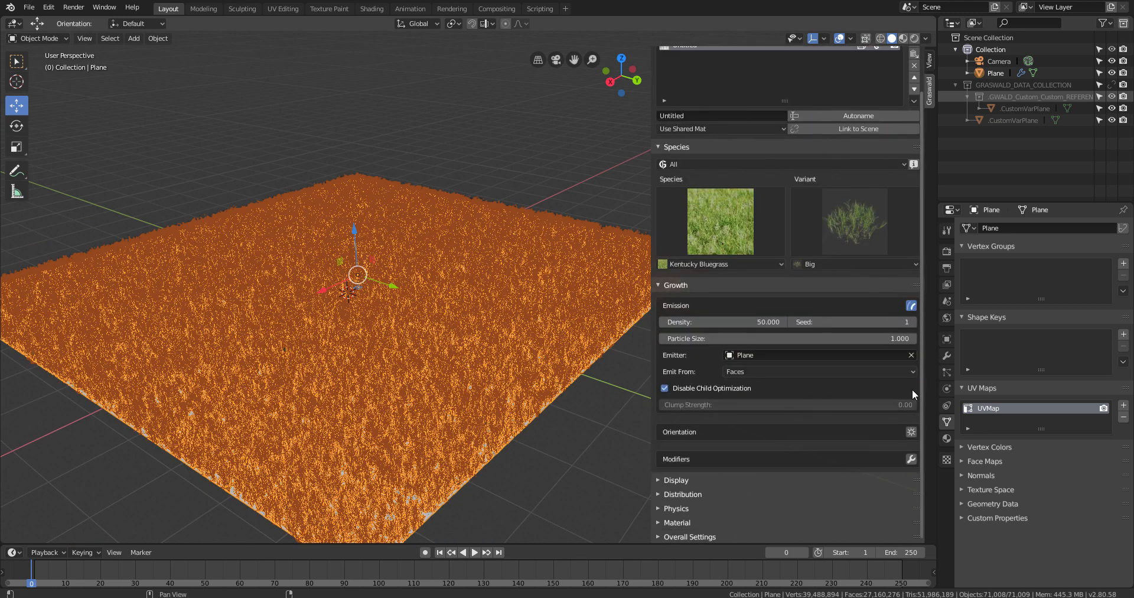
{"action": "left_click", "coordinate": [912, 460]}
{"action": "scroll", "coordinate": [852, 425], "scroll_direction": "down", "scroll_amount": 1}
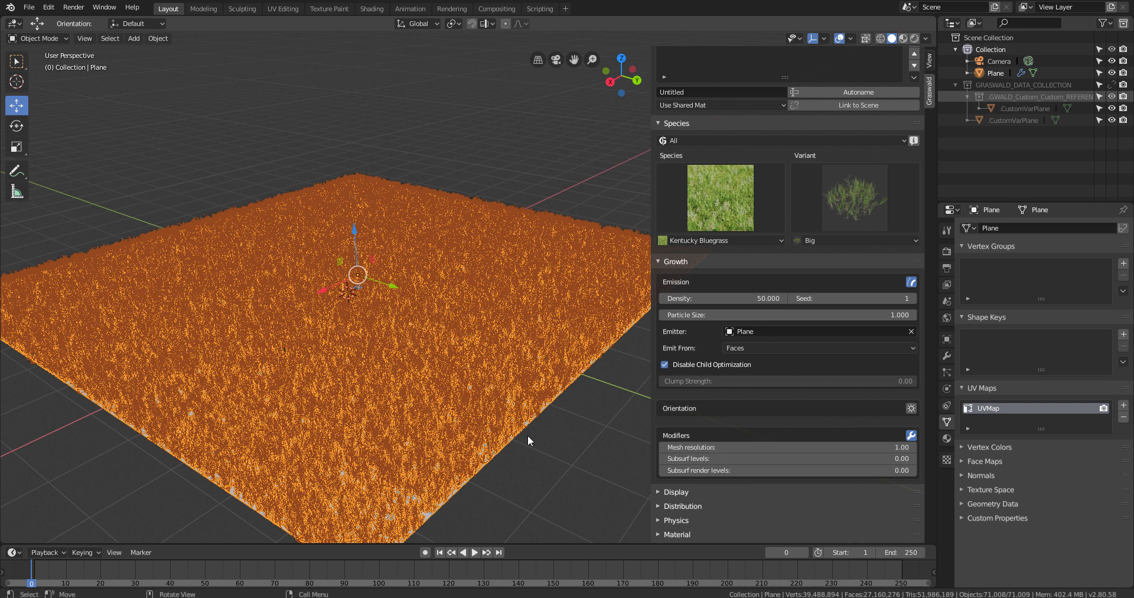
Set the Particle Size of the grass to 10 and inspect the enlarged blades up close.
{"action": "scroll", "coordinate": [767, 355], "scroll_direction": "up", "scroll_amount": 2}
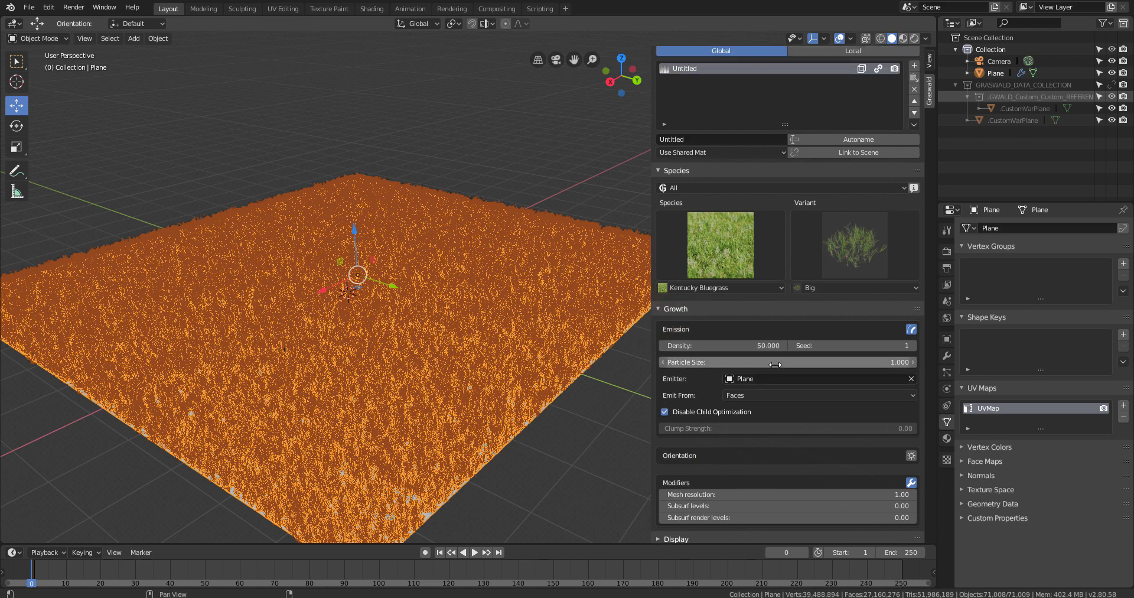
{"action": "left_click", "coordinate": [775, 362]}
{"action": "type", "text": "10"}
{"action": "key", "text": "Return"}
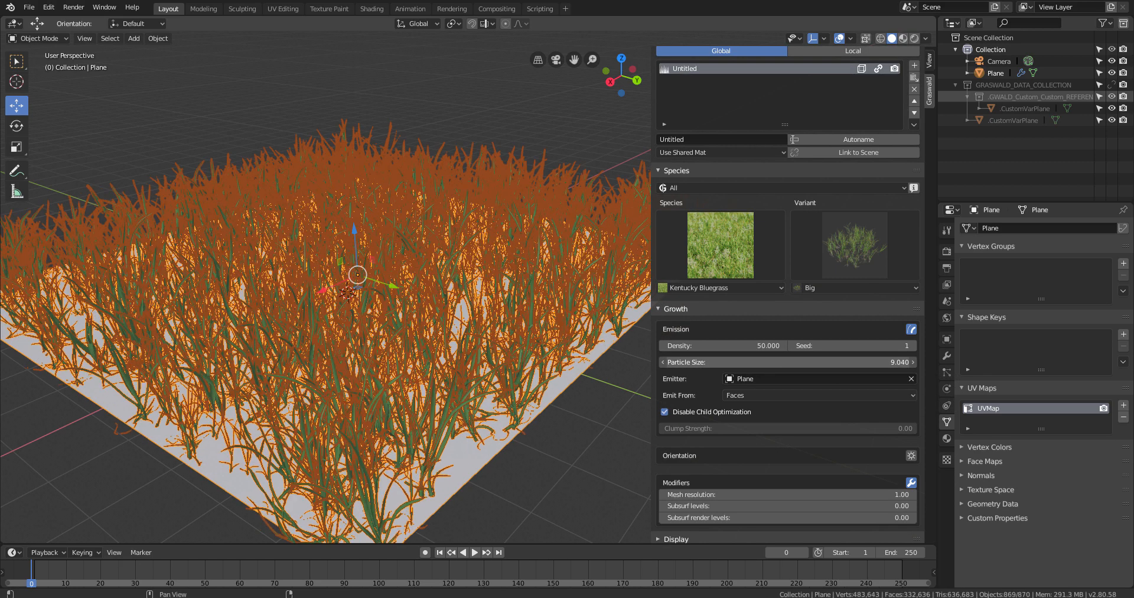
{"action": "scroll", "coordinate": [391, 414], "scroll_direction": "up", "scroll_amount": 5}
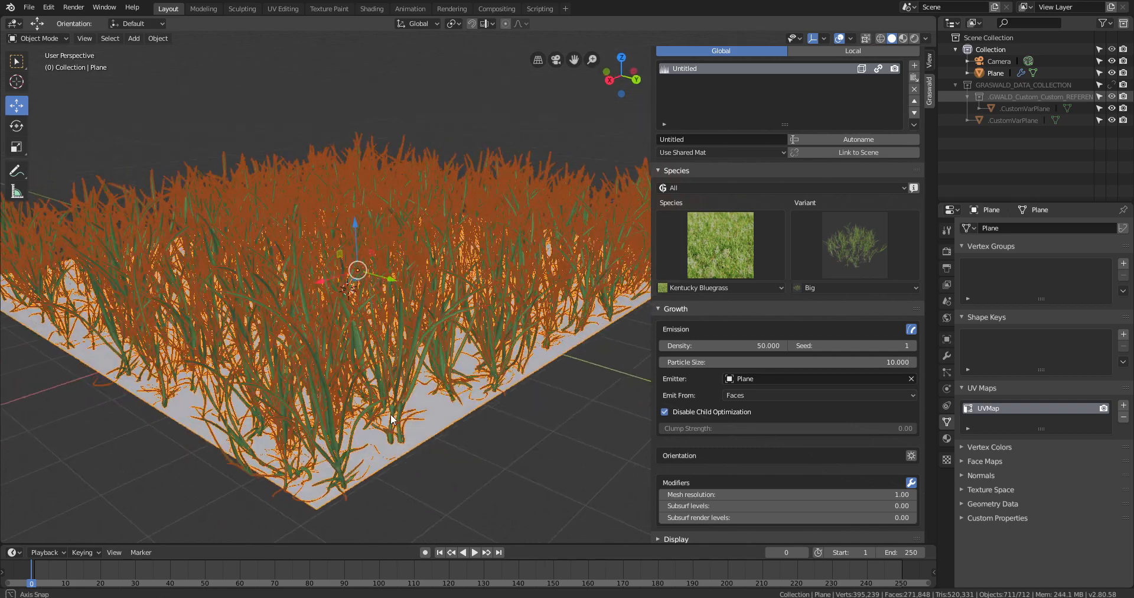
{"action": "scroll", "coordinate": [457, 426], "scroll_direction": "up", "scroll_amount": 2}
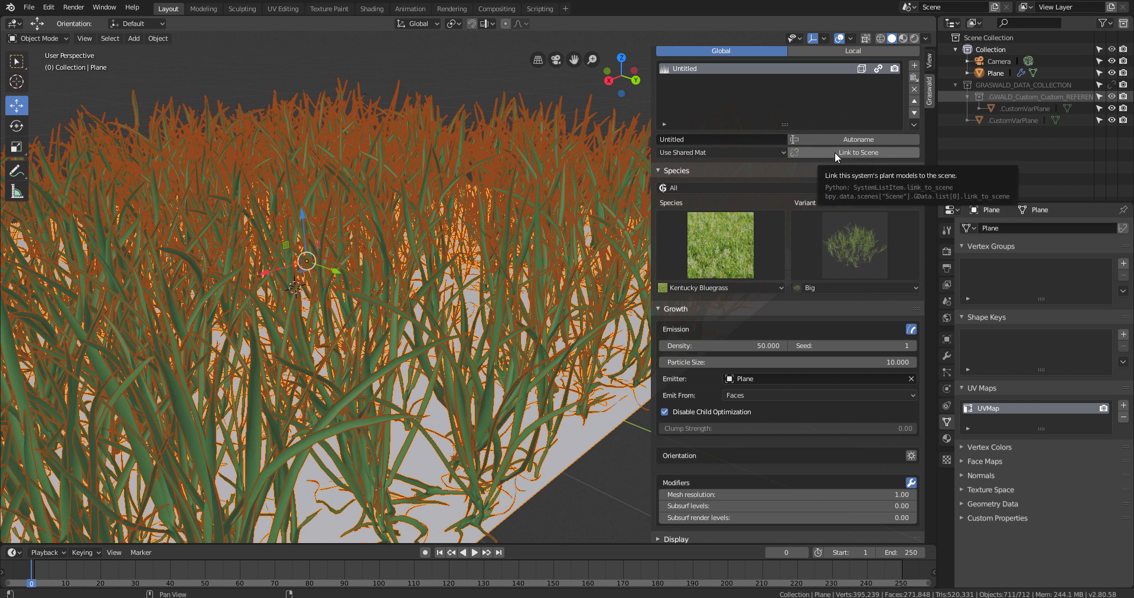
Link the grass system's plant models to the scene and move the grass-covered plane freely by a short distance.
{"action": "scroll", "coordinate": [429, 320], "scroll_direction": "down", "scroll_amount": 6}
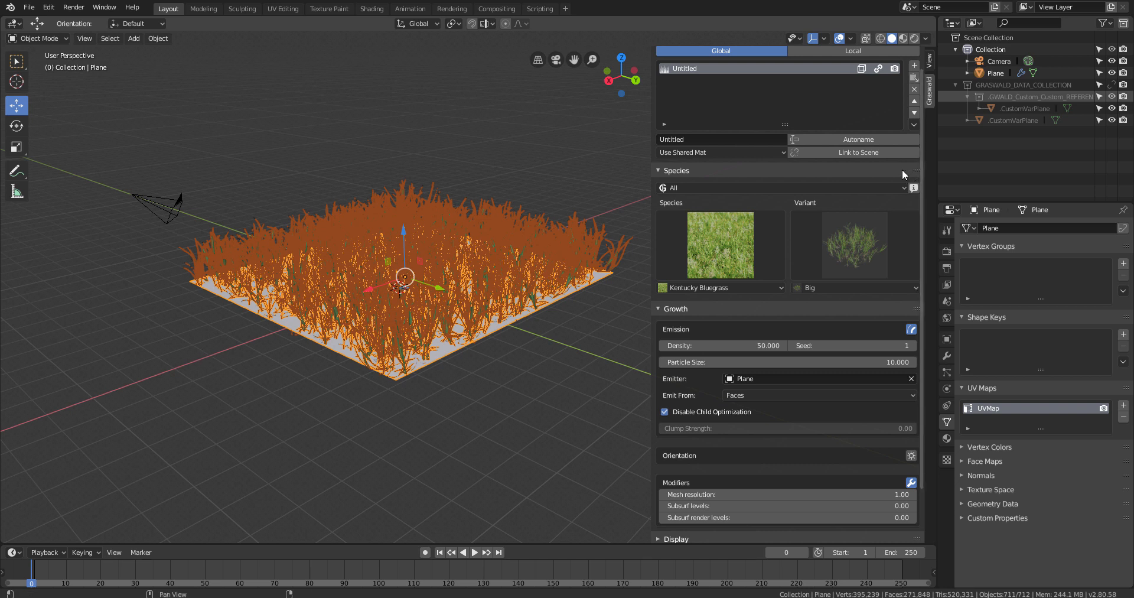
{"action": "left_click", "coordinate": [865, 153]}
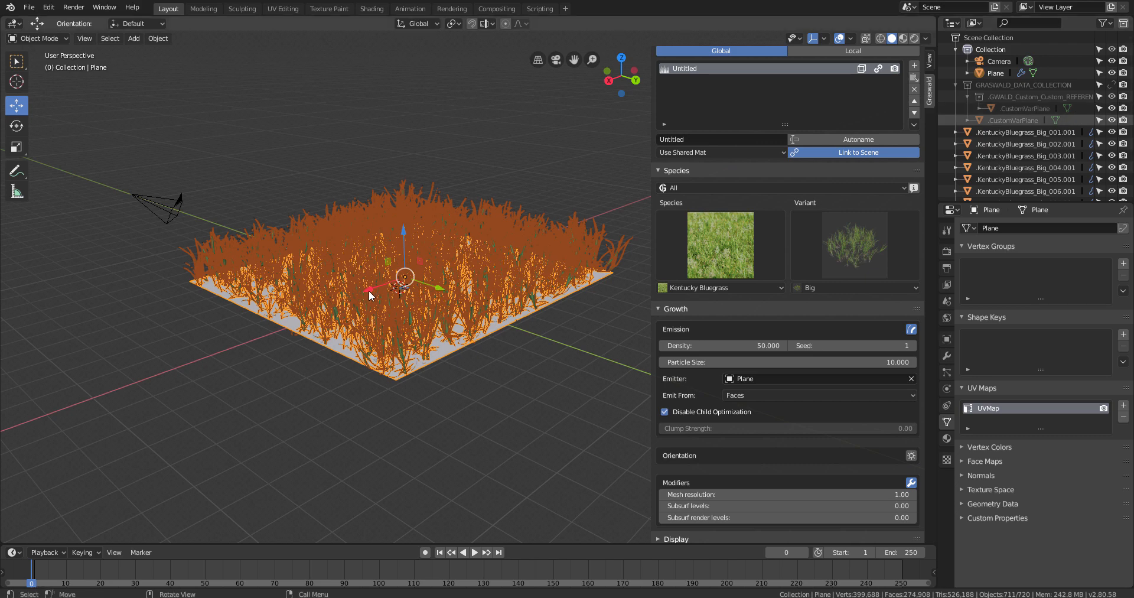
{"action": "key", "text": "g"}
{"action": "left_click_drag", "start_coordinate": [376, 270], "coordinate": [354, 286]}
{"action": "left_click", "coordinate": [408, 210]}
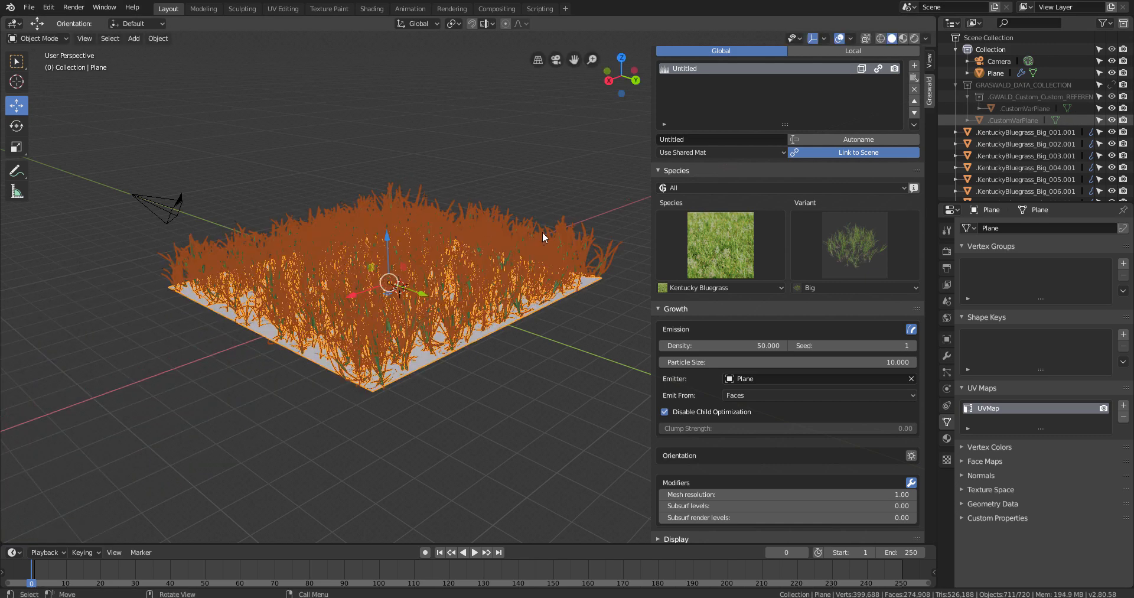
Select the linked model .KentuckyBluegrass_Big_001.001, move it out onto the empty ground beside the plane, and inspect it up close.
{"action": "left_click", "coordinate": [801, 152]}
{"action": "left_click", "coordinate": [801, 151]}
{"action": "left_click", "coordinate": [1068, 135]}
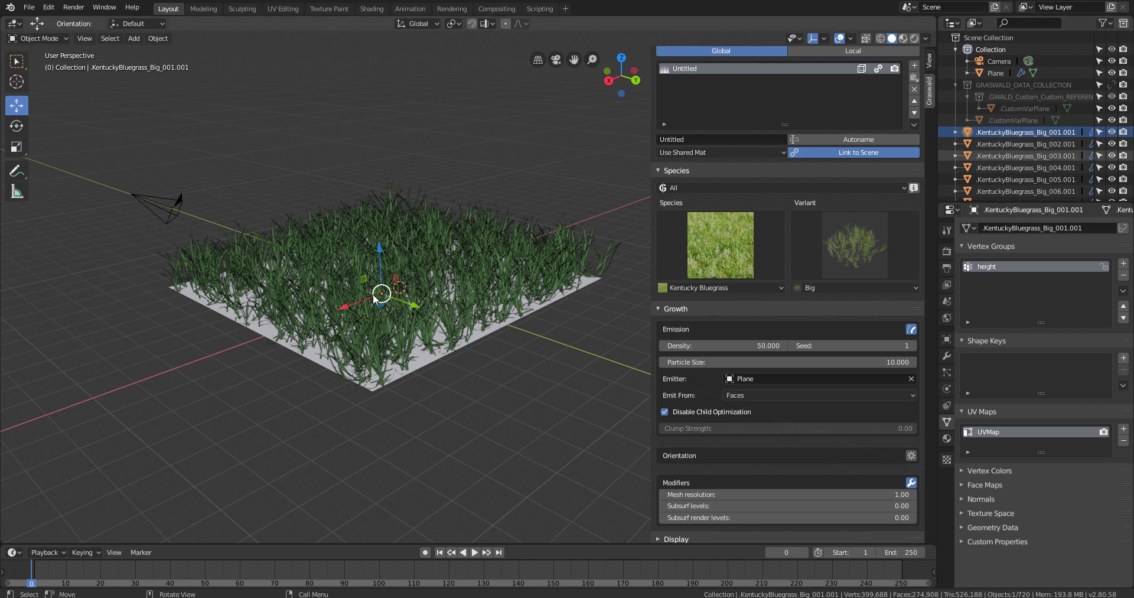
{"action": "key", "text": "g"}
{"action": "left_click", "coordinate": [94, 391]}
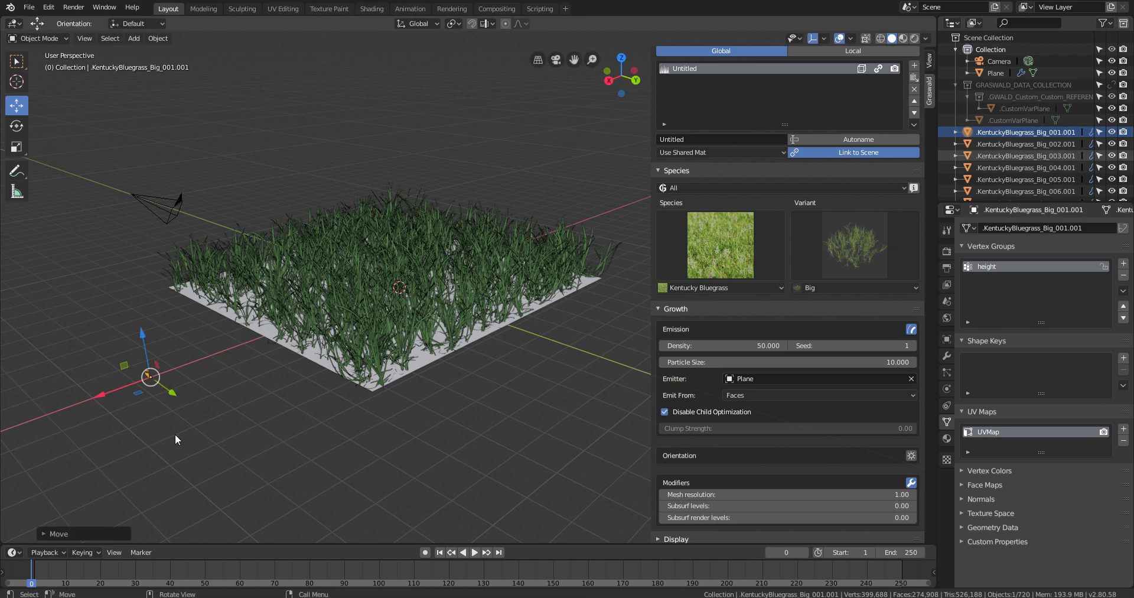
{"action": "middle_click_drag", "start_coordinate": [175, 436], "coordinate": [239, 421]}
{"action": "scroll", "coordinate": [344, 458], "scroll_direction": "up", "scroll_amount": 4}
{"action": "middle_click_drag", "start_coordinate": [344, 458], "coordinate": [348, 428]}
{"action": "scroll", "coordinate": [348, 427], "scroll_direction": "down", "scroll_amount": 2}
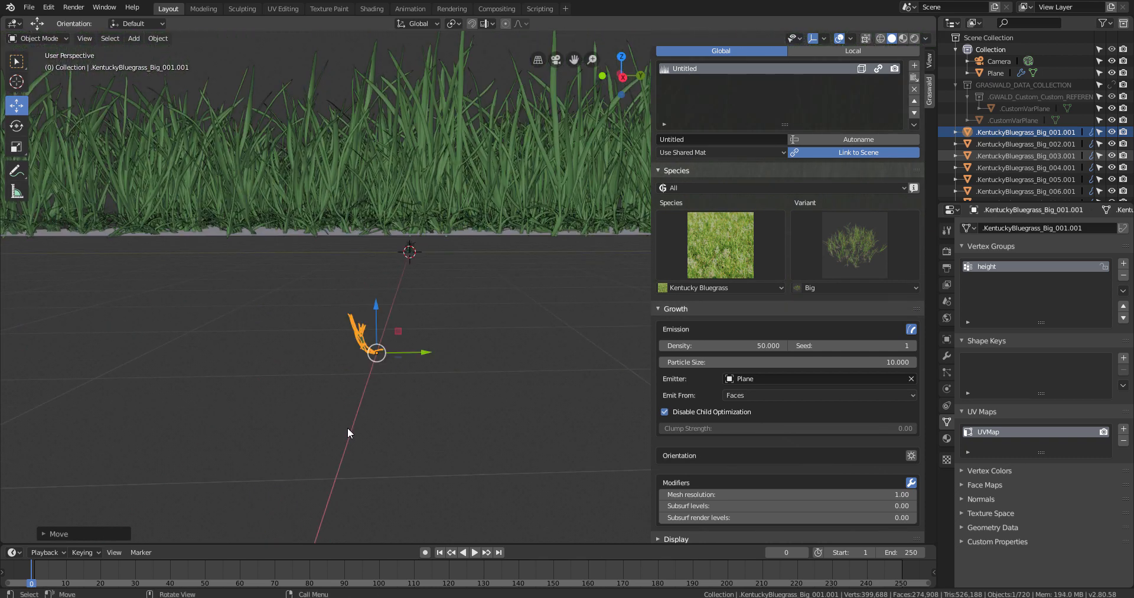
Compare the grass-covered plane with the separate .KentuckyBluegrass_Big_001.001 model by selecting each in turn, ending on the model.
{"action": "left_click", "coordinate": [352, 233]}
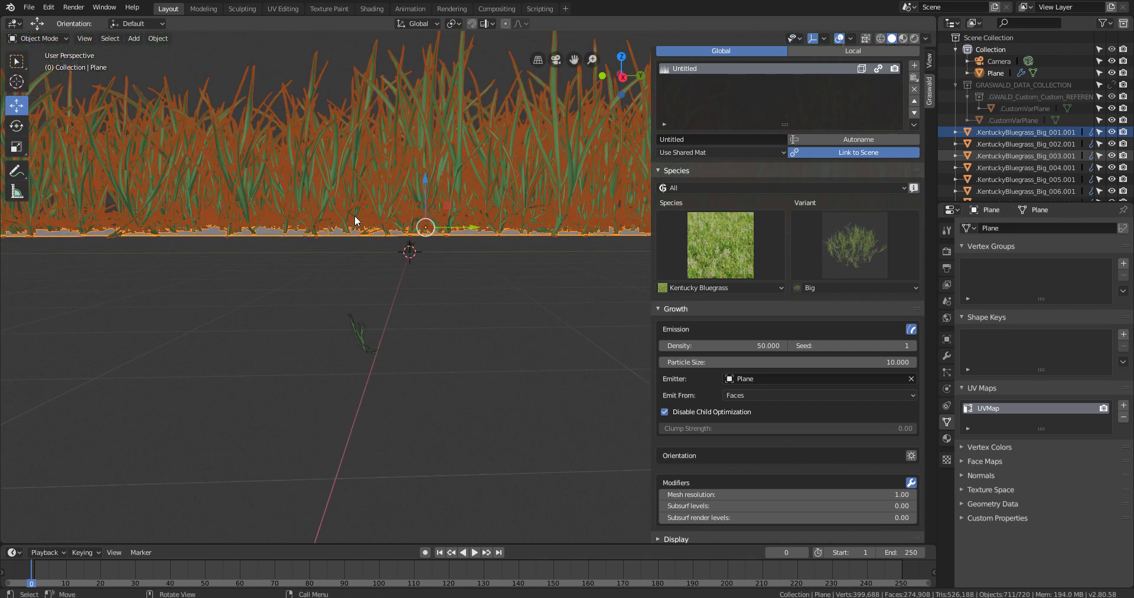
{"action": "left_click", "coordinate": [368, 346]}
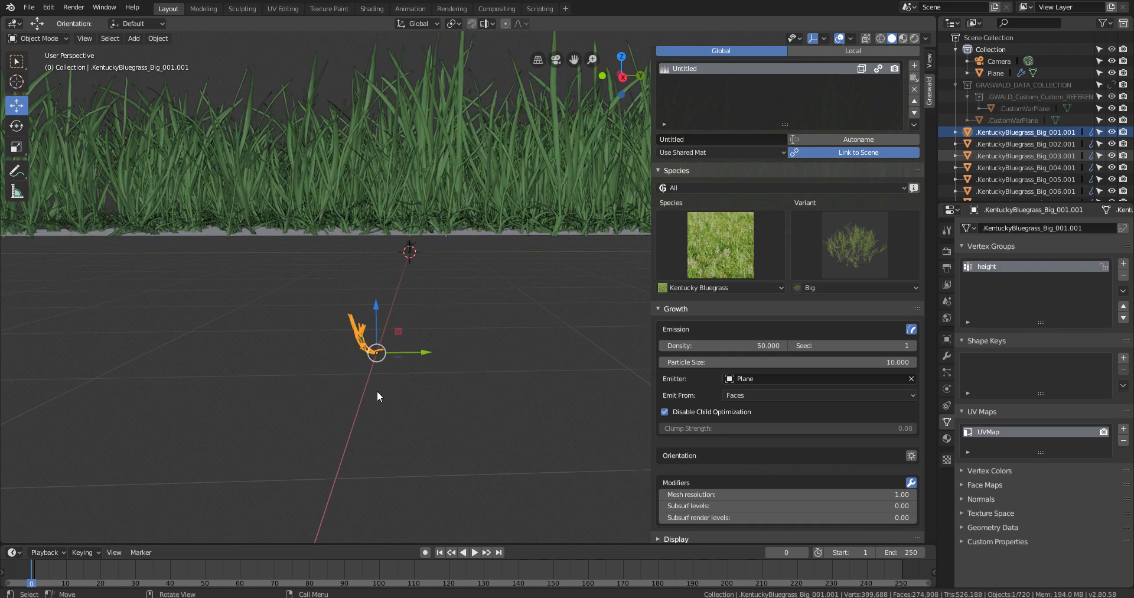
{"action": "middle_click_drag", "start_coordinate": [377, 391], "coordinate": [347, 397]}
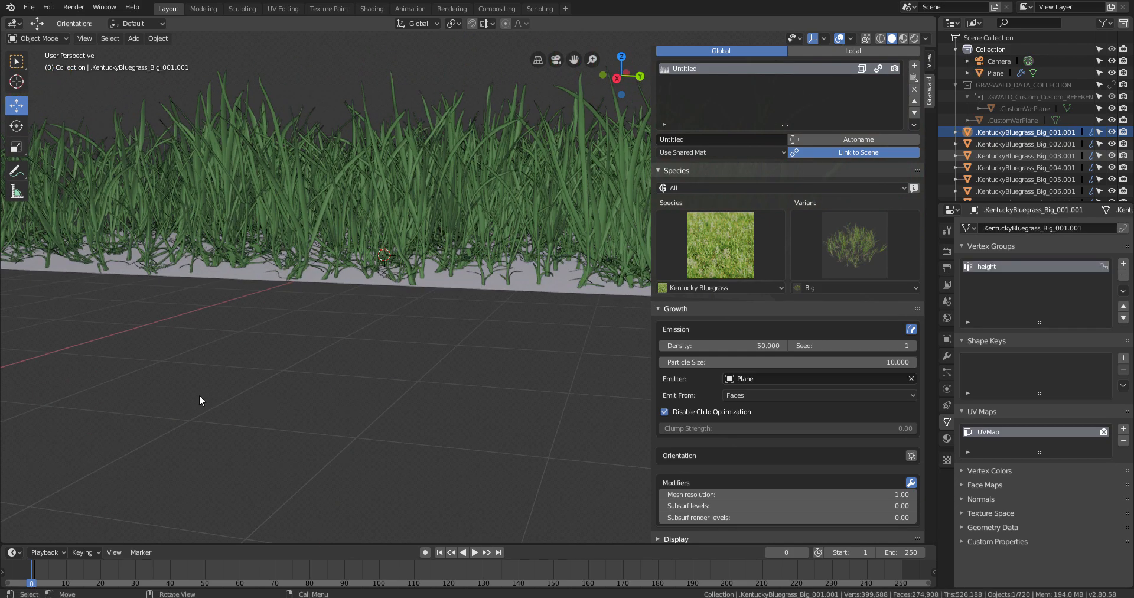
{"action": "middle_click_drag", "start_coordinate": [200, 395], "coordinate": [337, 378], "text": "shift"}
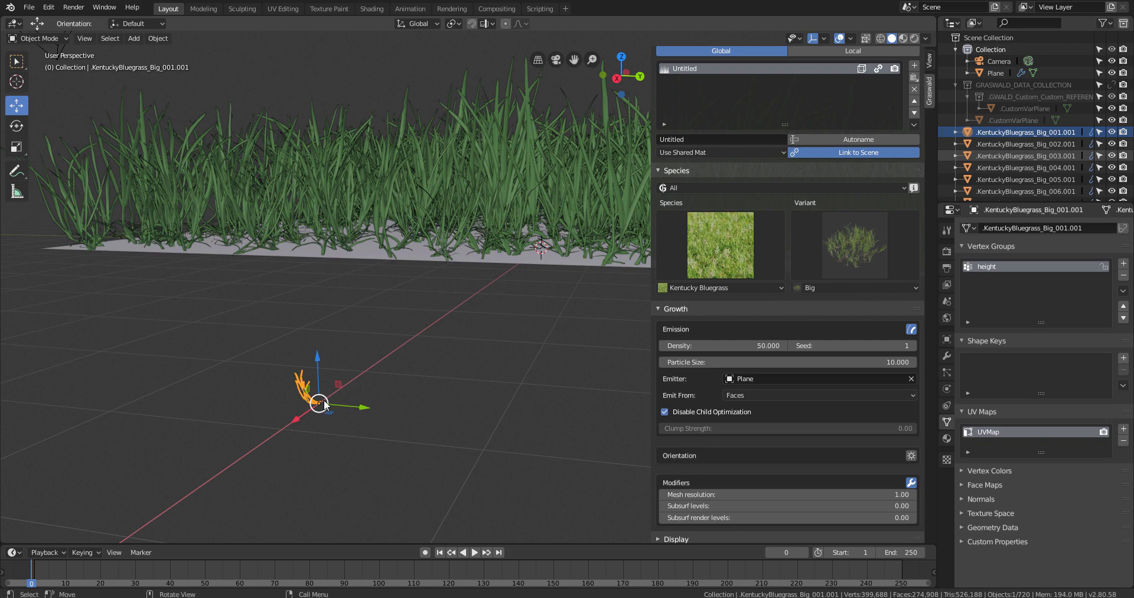
Scale the separate .KentuckyBluegrass_Big_001.001 model up to about 5.5 times its size and view its effect on the grass-covered plane.
{"action": "key", "text": "s"}
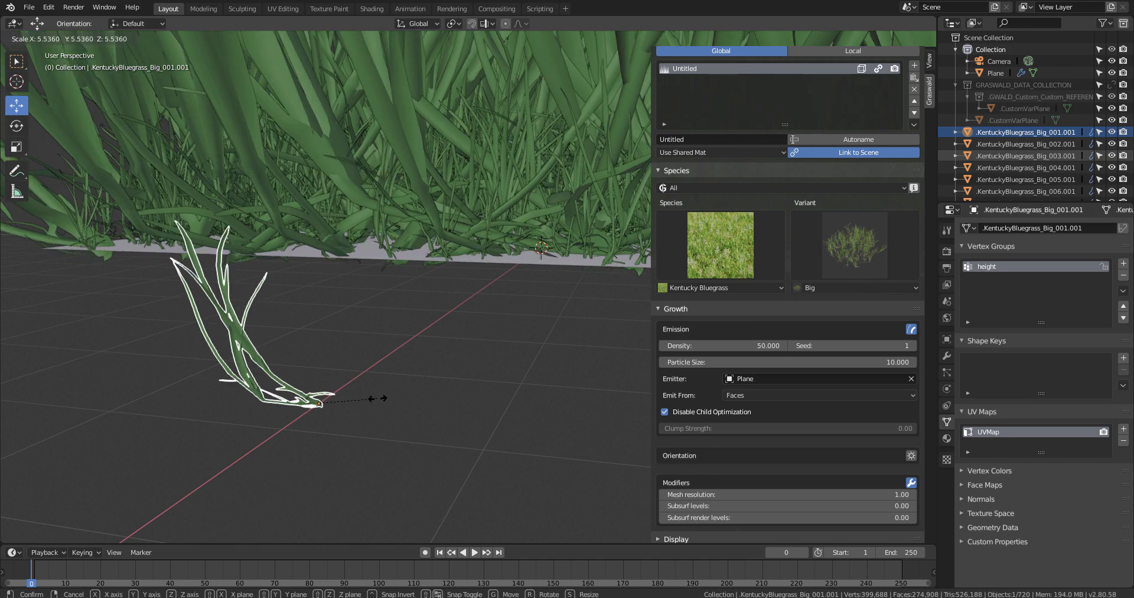
{"action": "left_click", "coordinate": [378, 398]}
{"action": "scroll", "coordinate": [424, 369], "scroll_direction": "down", "scroll_amount": 9}
{"action": "middle_click_drag", "start_coordinate": [487, 367], "coordinate": [453, 386]}
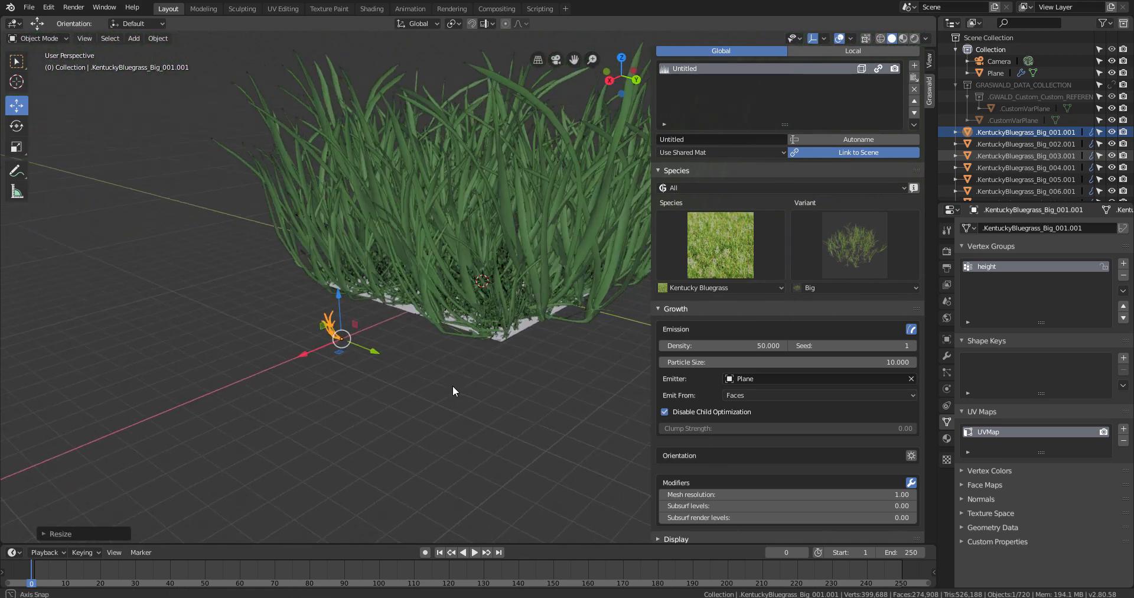
Shrink the separate grass model uniformly, compare it with the grass on the plane, and enlarge it again.
{"action": "key", "text": "s"}
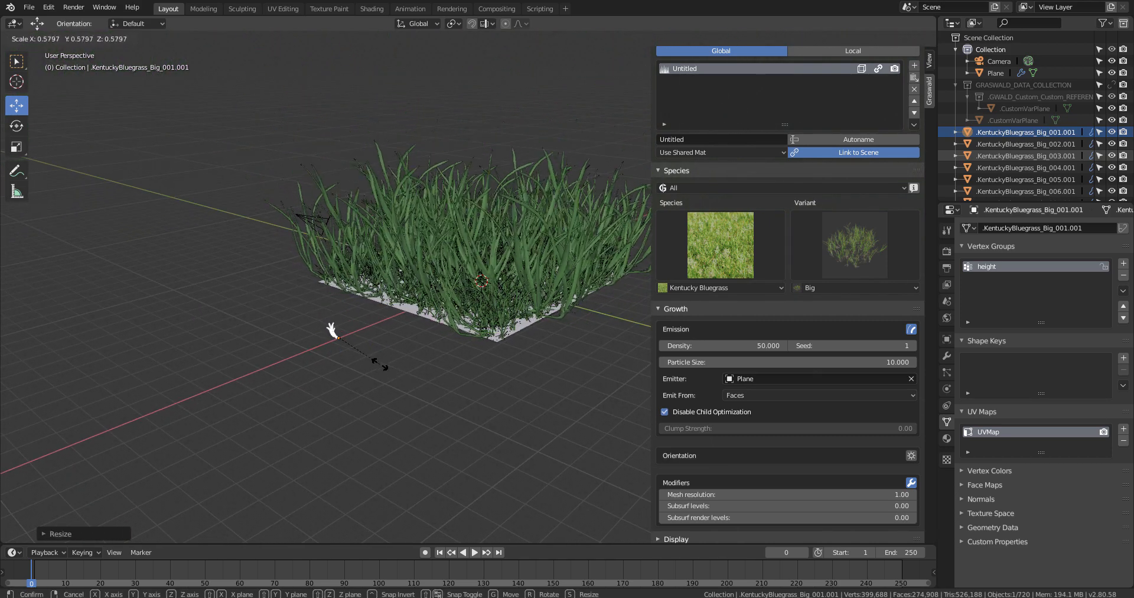
{"action": "left_click", "coordinate": [356, 353]}
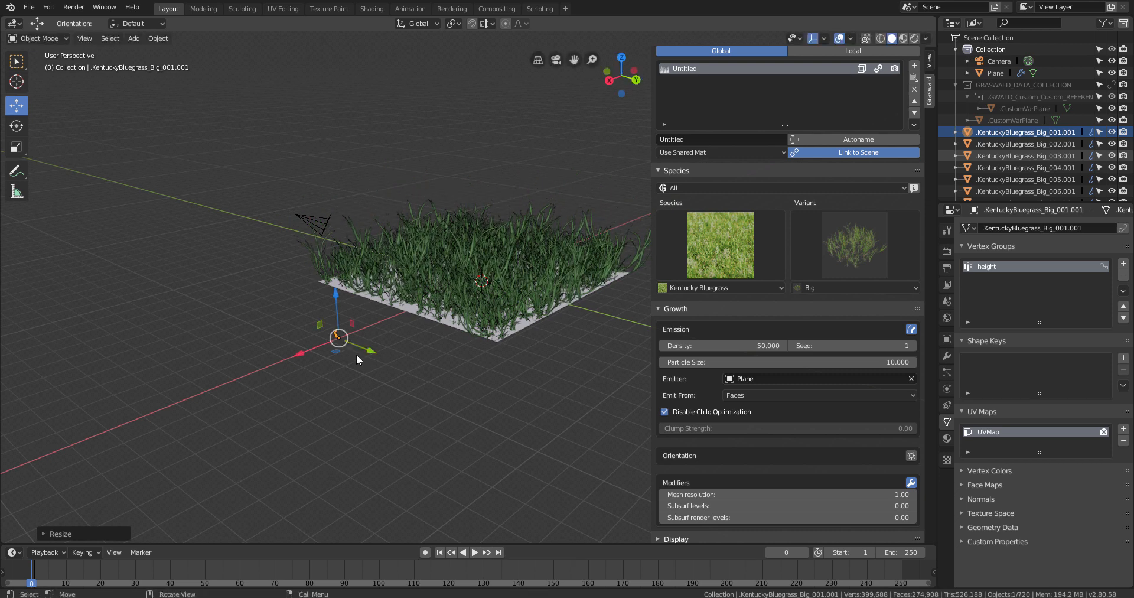
{"action": "scroll", "coordinate": [324, 379], "scroll_direction": "up", "scroll_amount": 3}
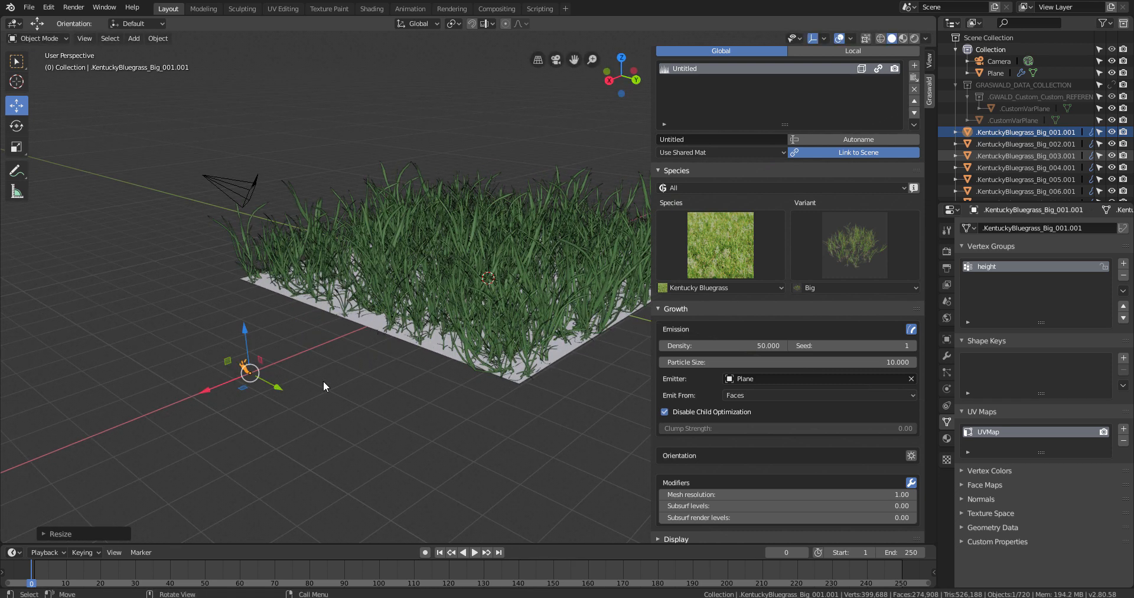
{"action": "middle_click_drag", "start_coordinate": [317, 382], "coordinate": [343, 377]}
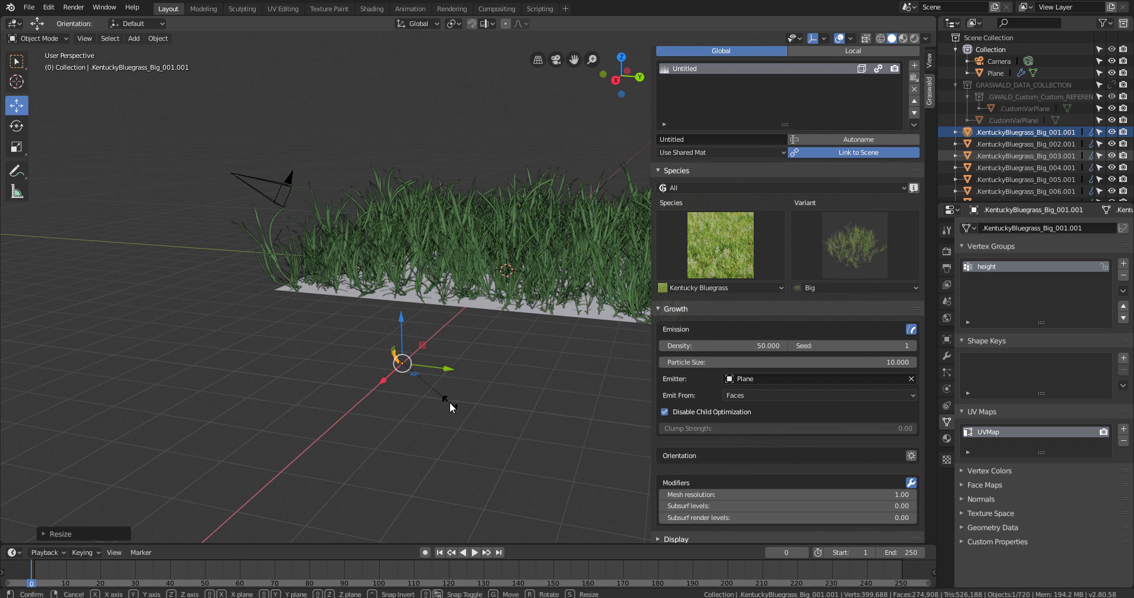
{"action": "key", "text": "s"}
{"action": "left_click", "coordinate": [409, 386]}
{"action": "scroll", "coordinate": [409, 387], "scroll_direction": "up", "scroll_amount": 3}
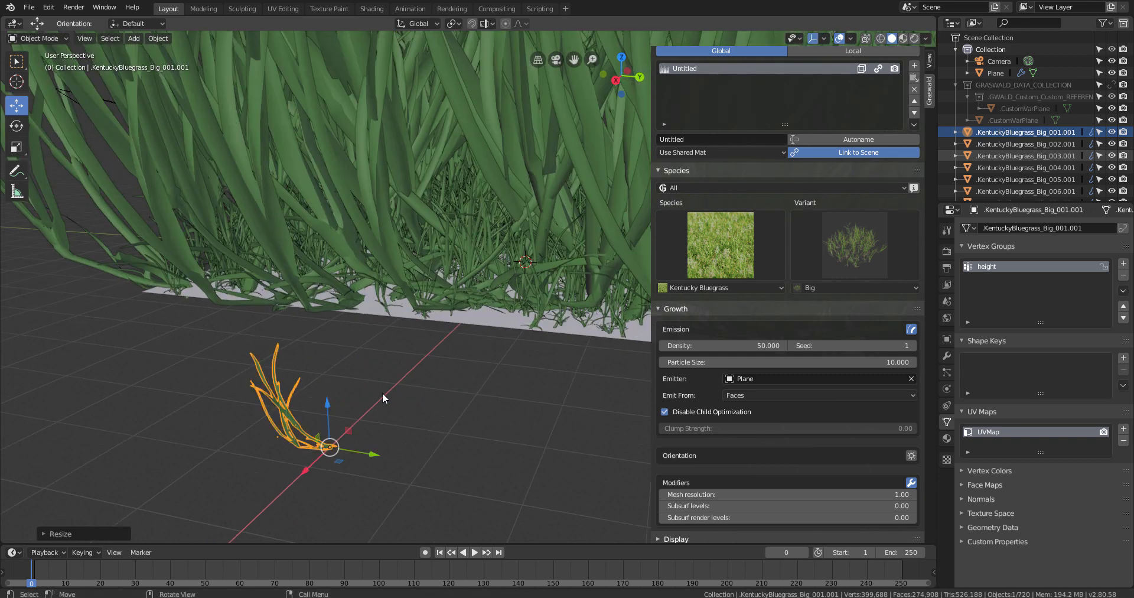
Try moving the upper vertices of the separate grass model's mesh along the global Y axis in Edit Mode.
{"action": "key", "text": "Tab"}
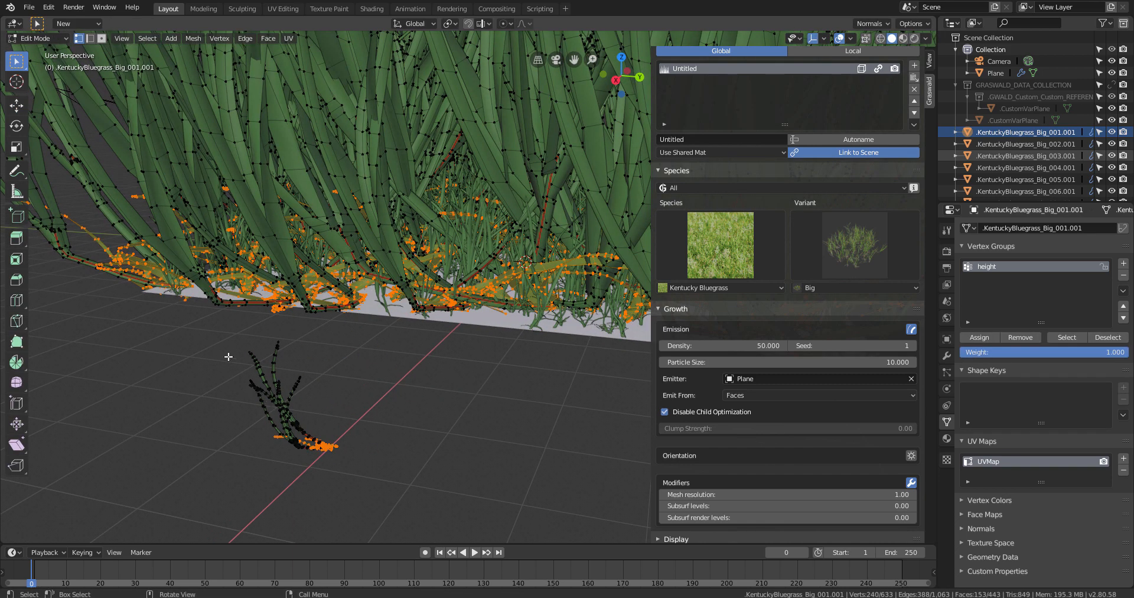
{"action": "left_click_drag", "start_coordinate": [213, 336], "coordinate": [332, 404]}
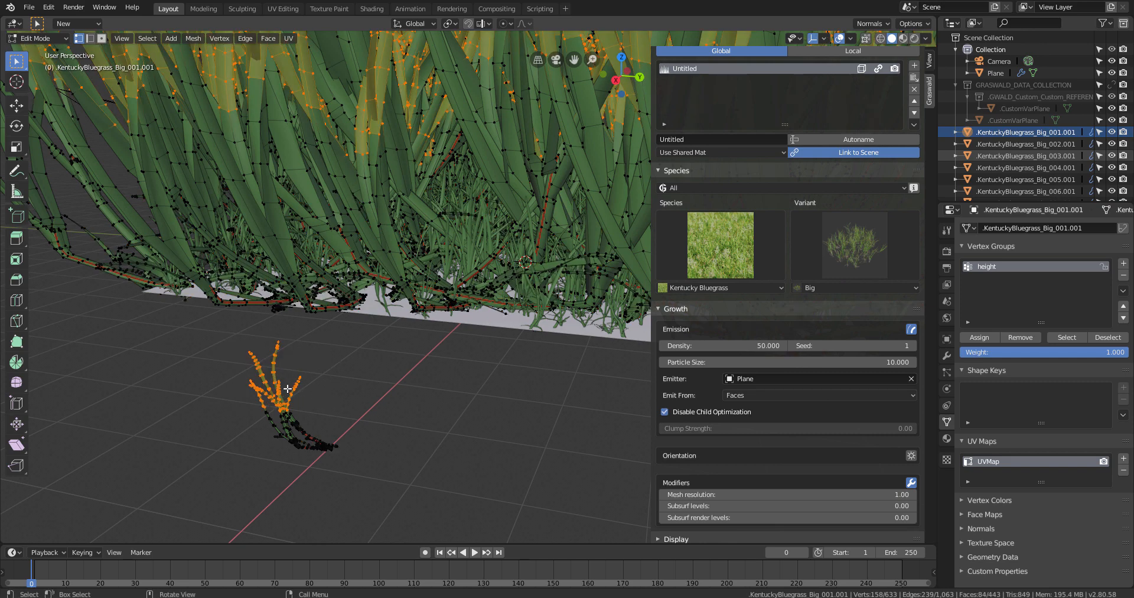
{"action": "key", "text": "g"}
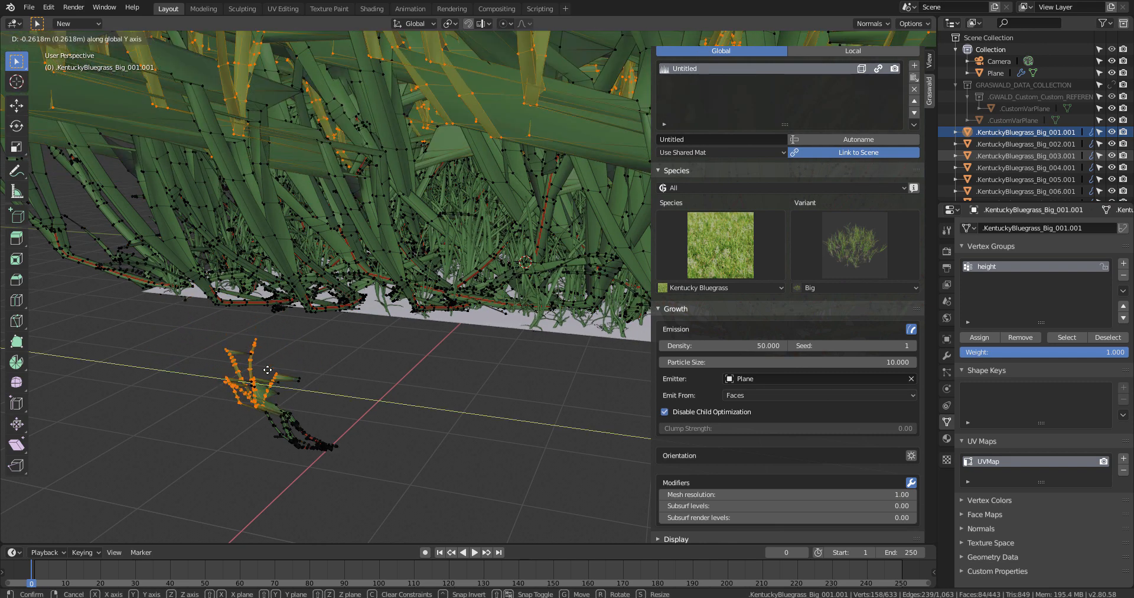
{"action": "left_click", "coordinate": [303, 361]}
{"action": "key", "text": "Tab"}
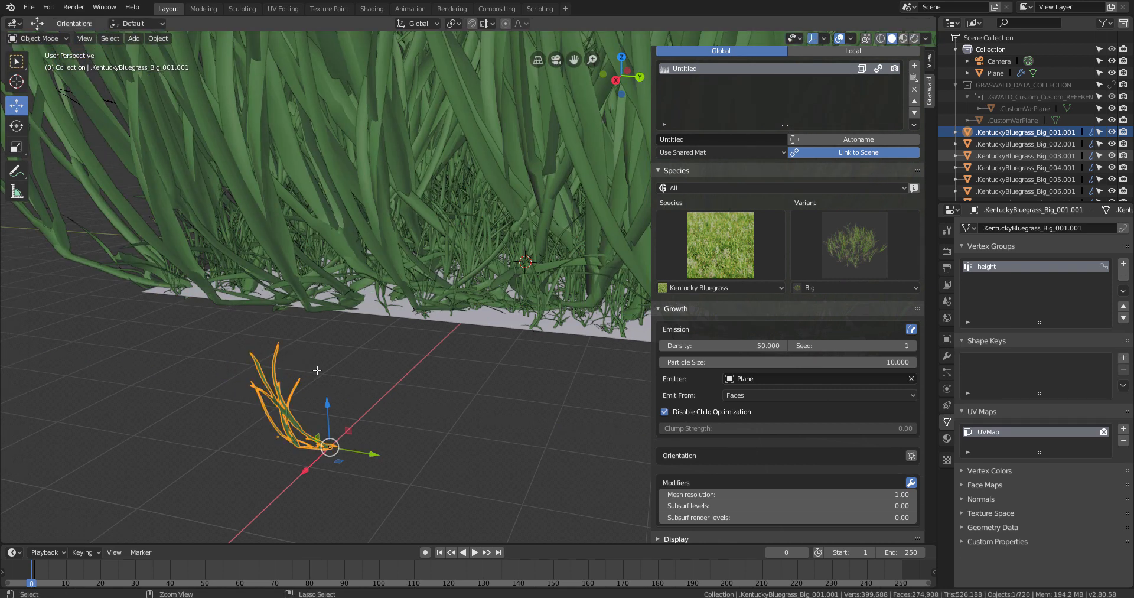
Undo the edits to the separate grass model, the linking of models to the scene, and the enlarged Particle Size.
{"action": "key", "text": "ctrl+z"}
{"action": "key", "text": "ctrl+z"}
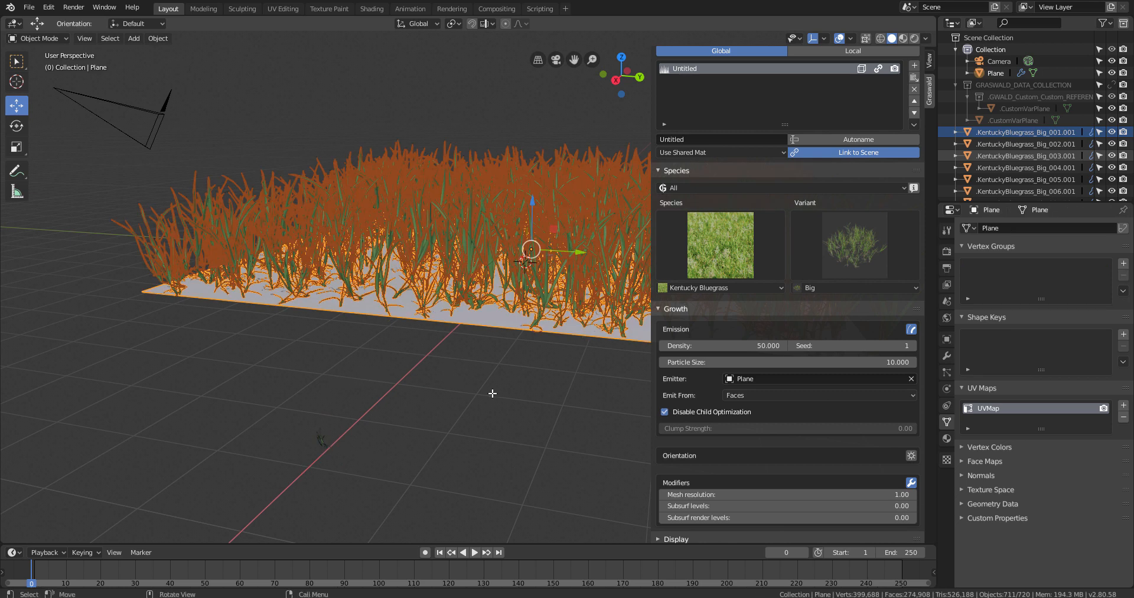
{"action": "key", "text": "ctrl+shift+z"}
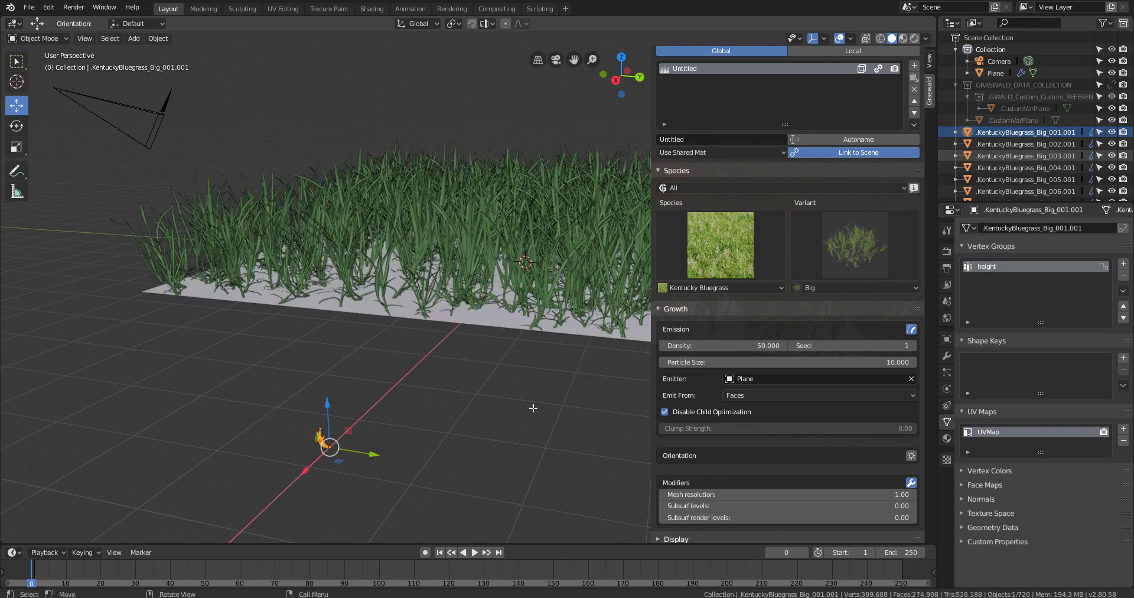
{"action": "scroll", "coordinate": [728, 480], "scroll_direction": "down", "scroll_amount": 2}
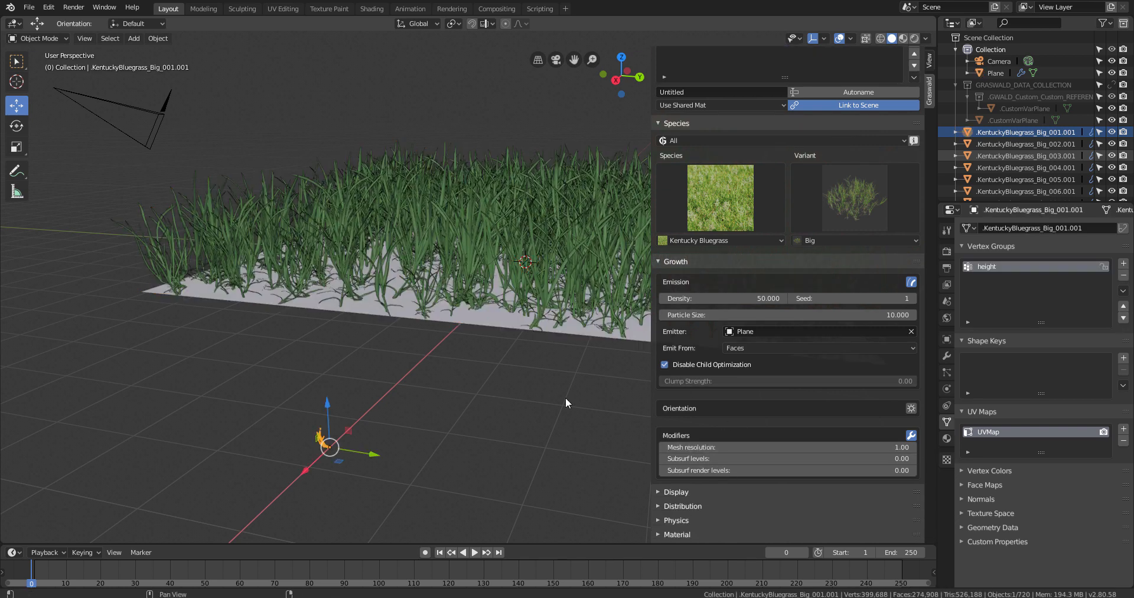
{"action": "key", "text": "ctrl+z"}
{"action": "key", "text": "ctrl+z"}
{"action": "key", "text": "ctrl+z"}
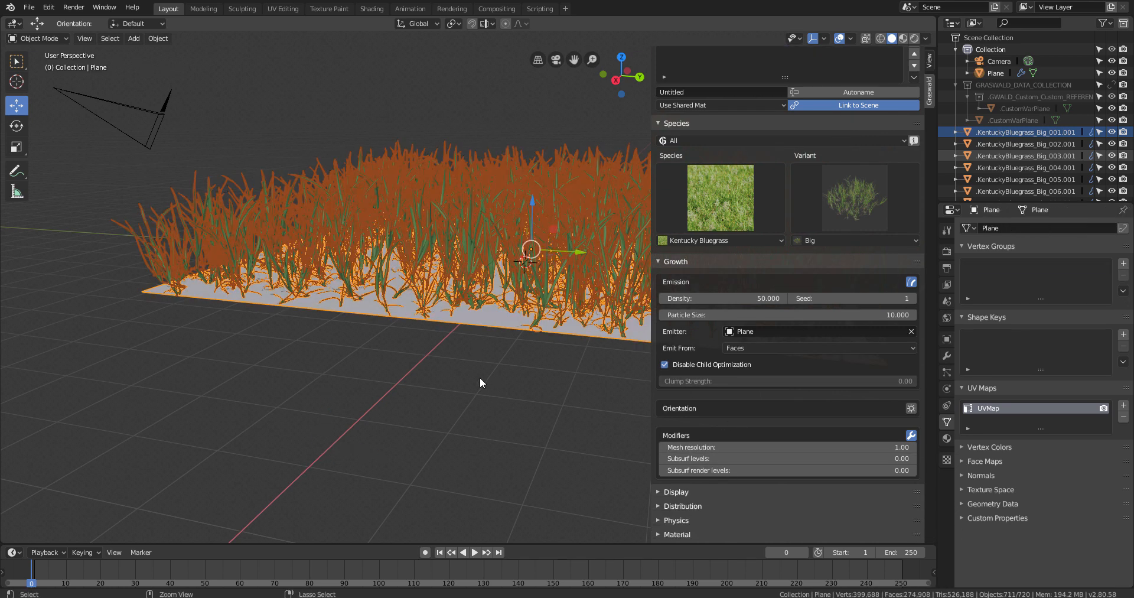
{"action": "key", "text": "ctrl+shift+z"}
{"action": "key", "text": "ctrl+z"}
{"action": "key", "text": "ctrl+z"}
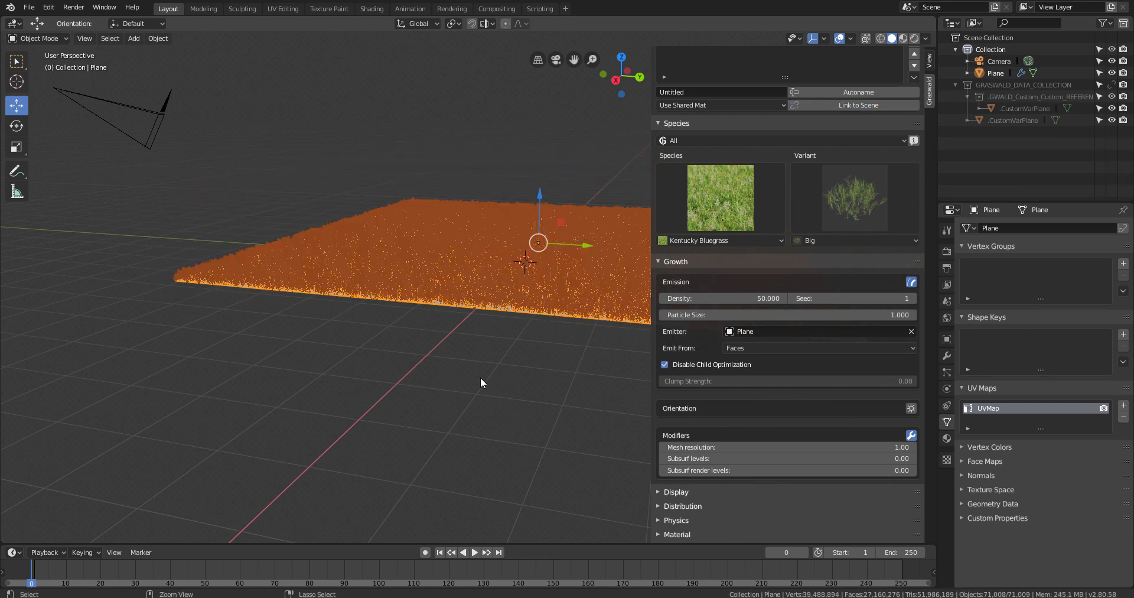
Try a Mesh resolution of 7.45 in the grass system's modifiers and reset it to 1.
{"action": "middle_click_drag", "start_coordinate": [488, 401], "coordinate": [481, 346]}
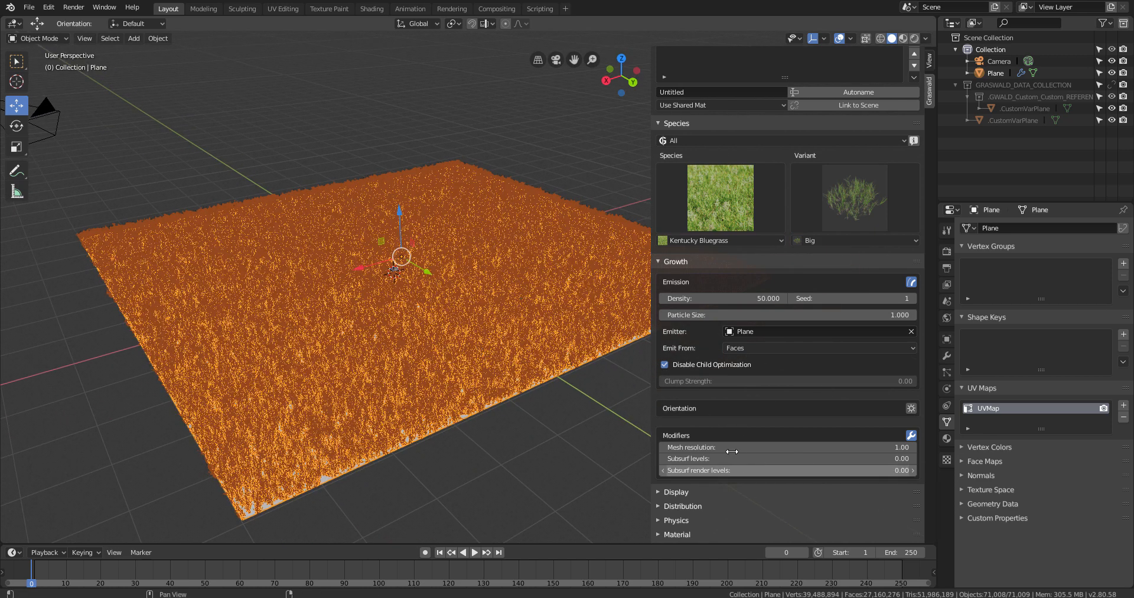
{"action": "left_click_drag", "start_coordinate": [872, 443], "coordinate": [904, 443]}
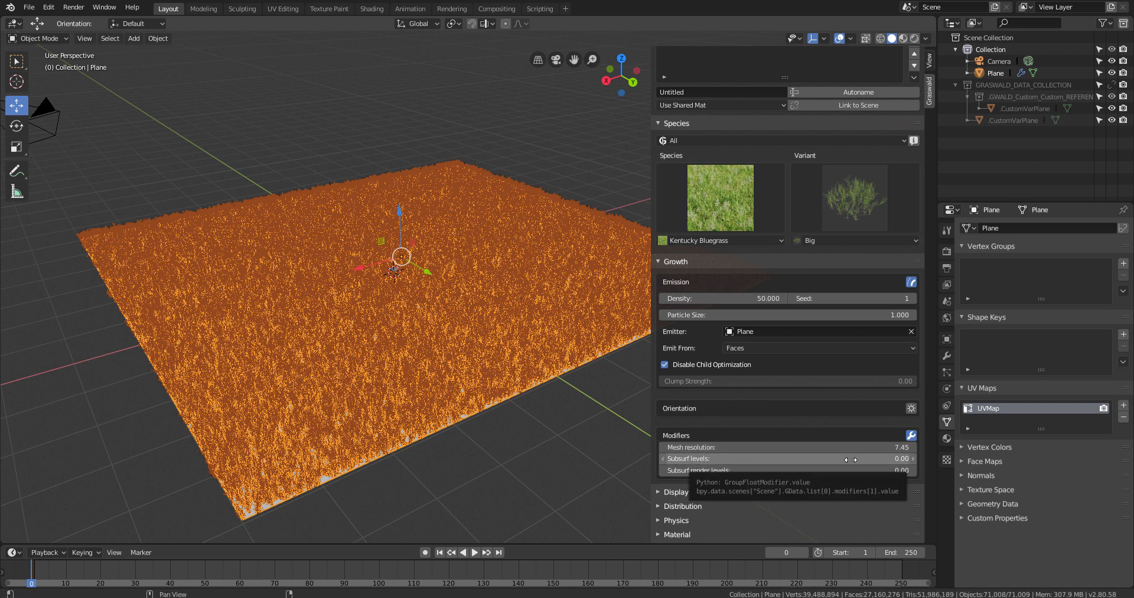
{"action": "left_click", "coordinate": [795, 448]}
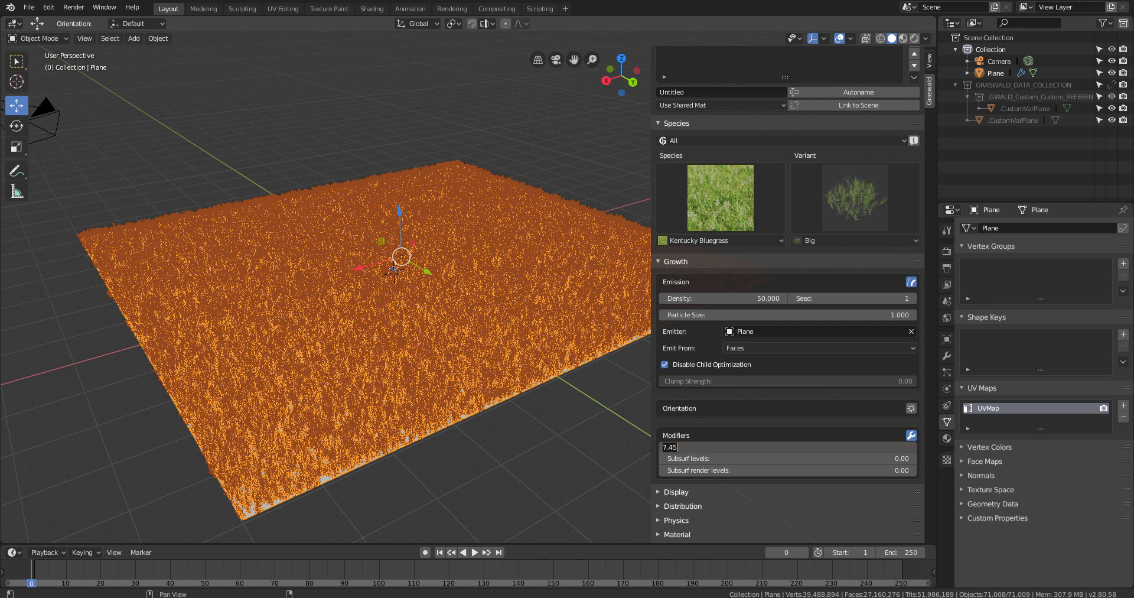
{"action": "type", "text": "1"}
{"action": "key", "text": "Return"}
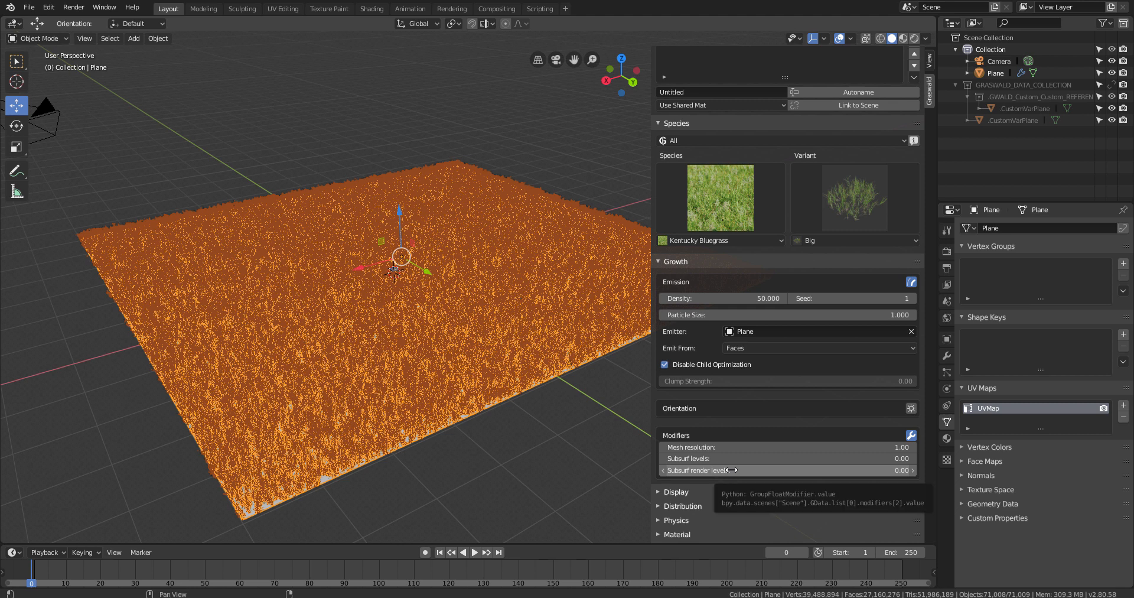
Collapse the Modifiers and Growth settings, expand the Display settings, and set the grass display percentage to 50%.
{"action": "left_click", "coordinate": [911, 435]}
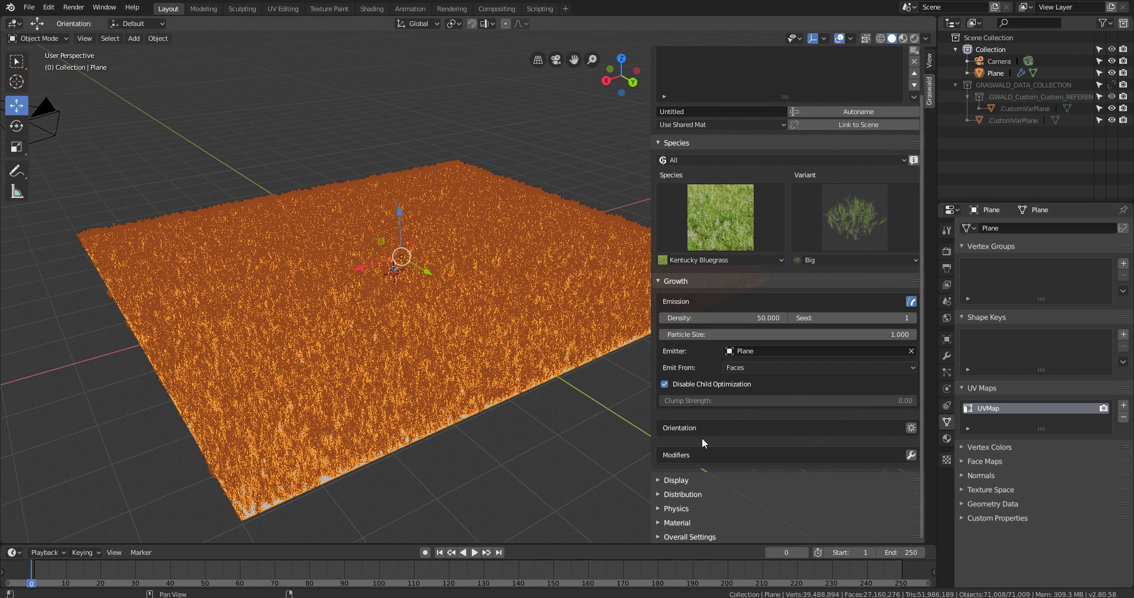
{"action": "left_click", "coordinate": [658, 285]}
{"action": "left_click", "coordinate": [672, 344]}
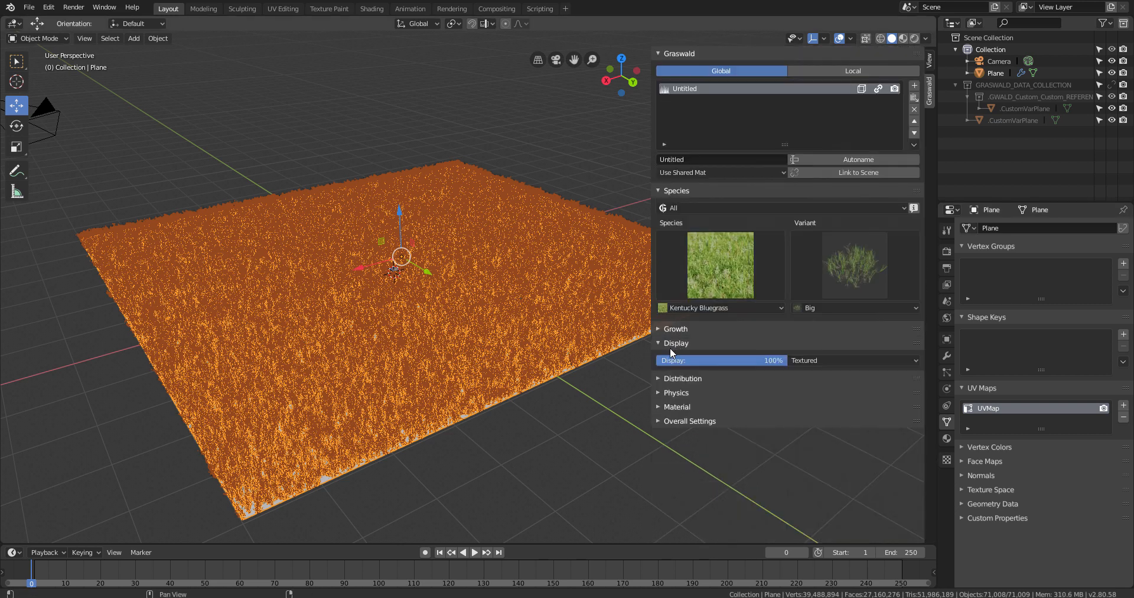
{"action": "left_click", "coordinate": [722, 360]}
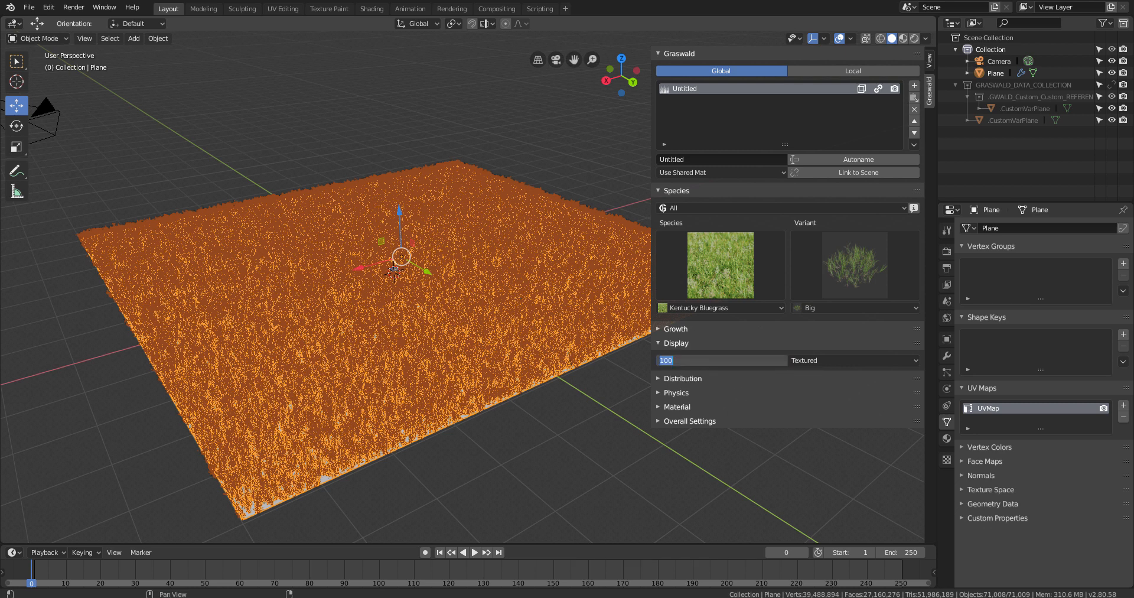
{"action": "type", "text": "50"}
{"action": "key", "text": "Return"}
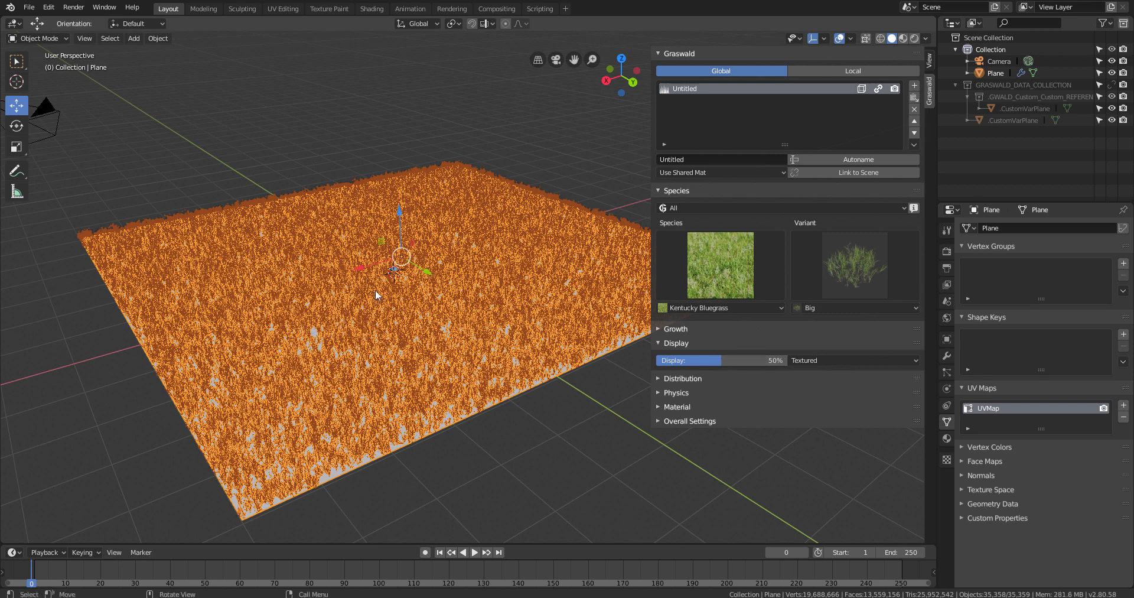
Lower the grass display percentage to 17% and finally set it to 10%.
{"action": "left_click_drag", "start_coordinate": [715, 361], "coordinate": [678, 361]}
{"action": "left_click", "coordinate": [737, 360]}
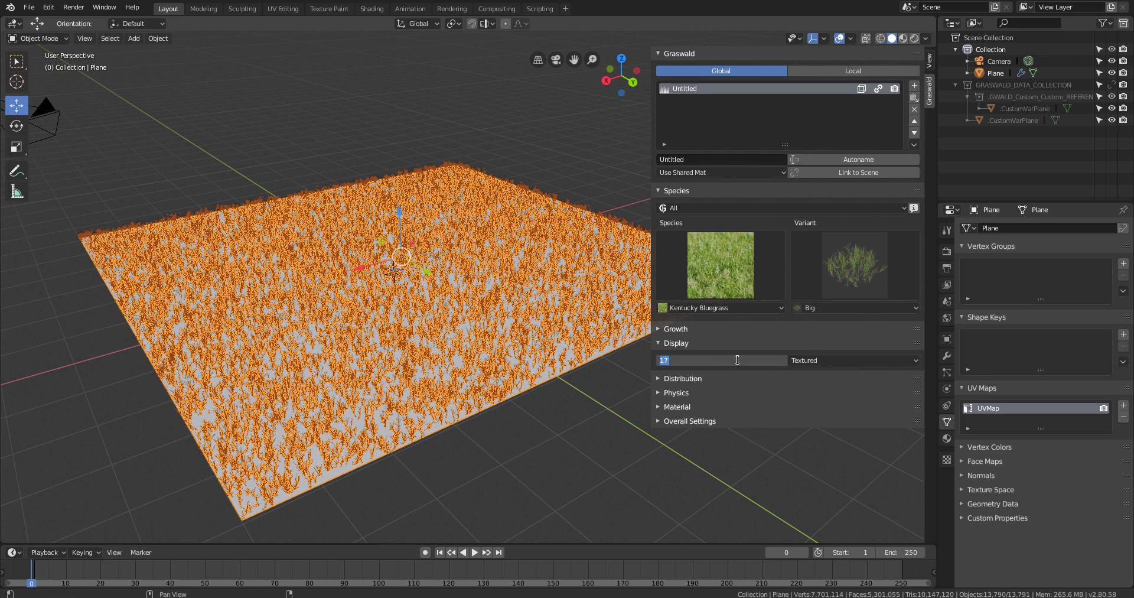
{"action": "type", "text": "10"}
{"action": "key", "text": "Return"}
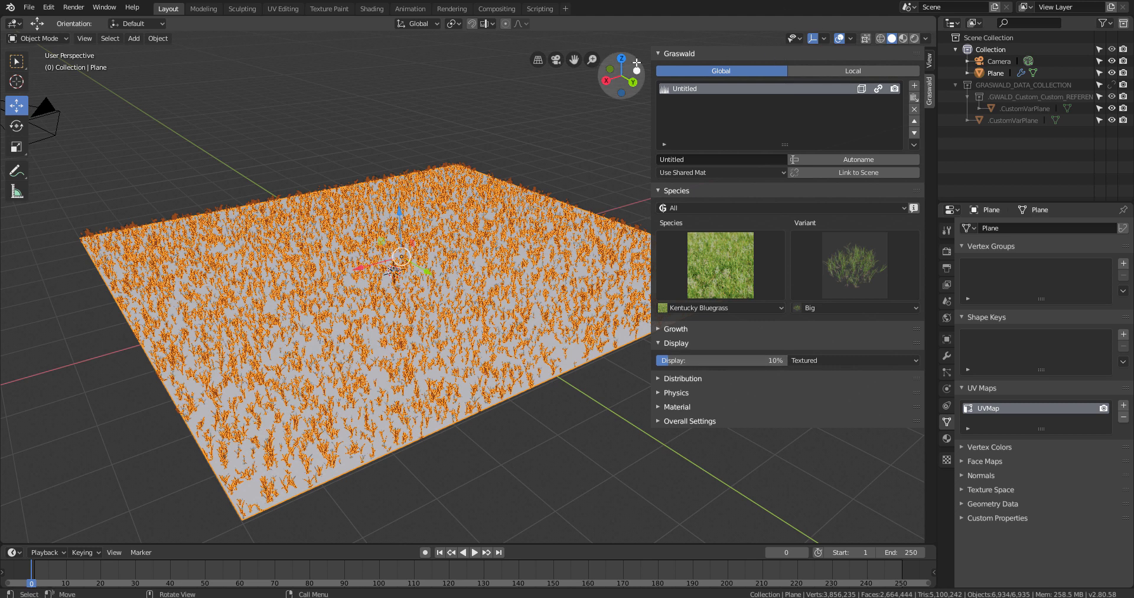
Start a test render of the grass scene, then cancel it and close the render window.
{"action": "key", "text": "F12"}
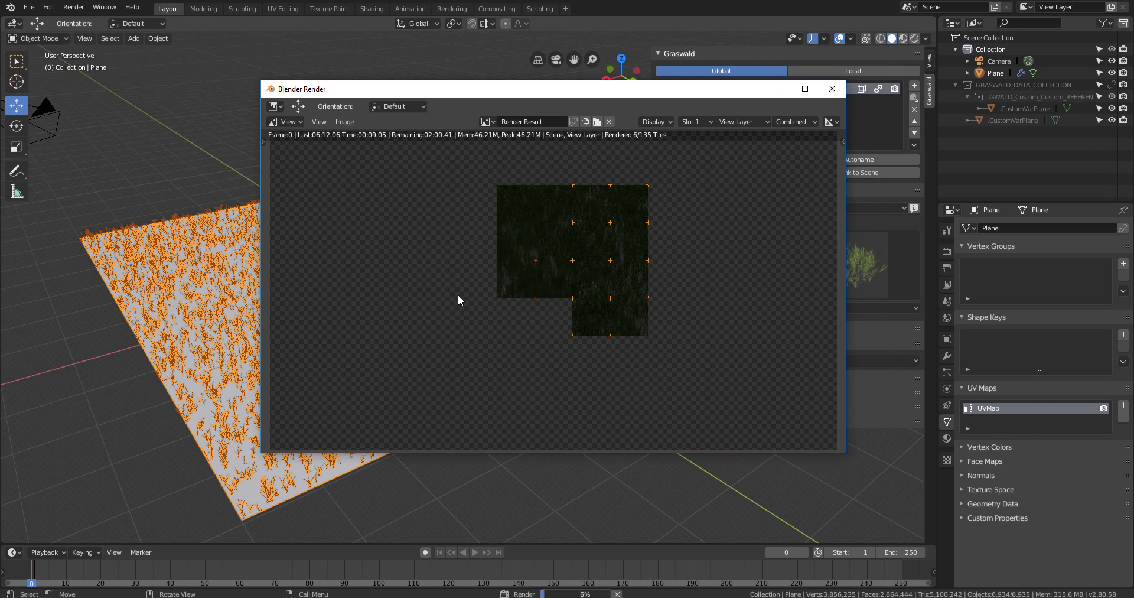
{"action": "key", "text": "Escape"}
{"action": "key", "text": "Escape"}
Hide the viewport sidebar and add a Sun light to the scene.
{"action": "scroll", "coordinate": [471, 290], "scroll_direction": "down", "scroll_amount": 10}
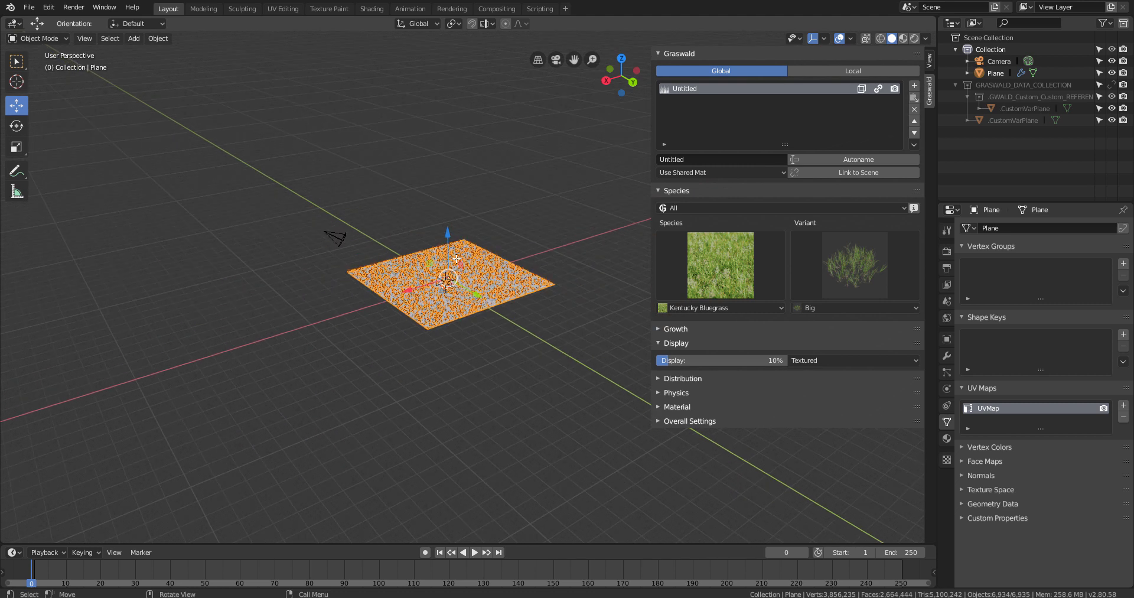
{"action": "mouse_move", "coordinate": [475, 333]}
{"action": "middle_mouse_down"}
{"action": "mouse_move", "coordinate": [435, 332]}
{"action": "mouse_move", "coordinate": [551, 316]}
{"action": "mouse_move", "coordinate": [423, 337]}
{"action": "mouse_move", "coordinate": [468, 325]}
{"action": "middle_mouse_up"}
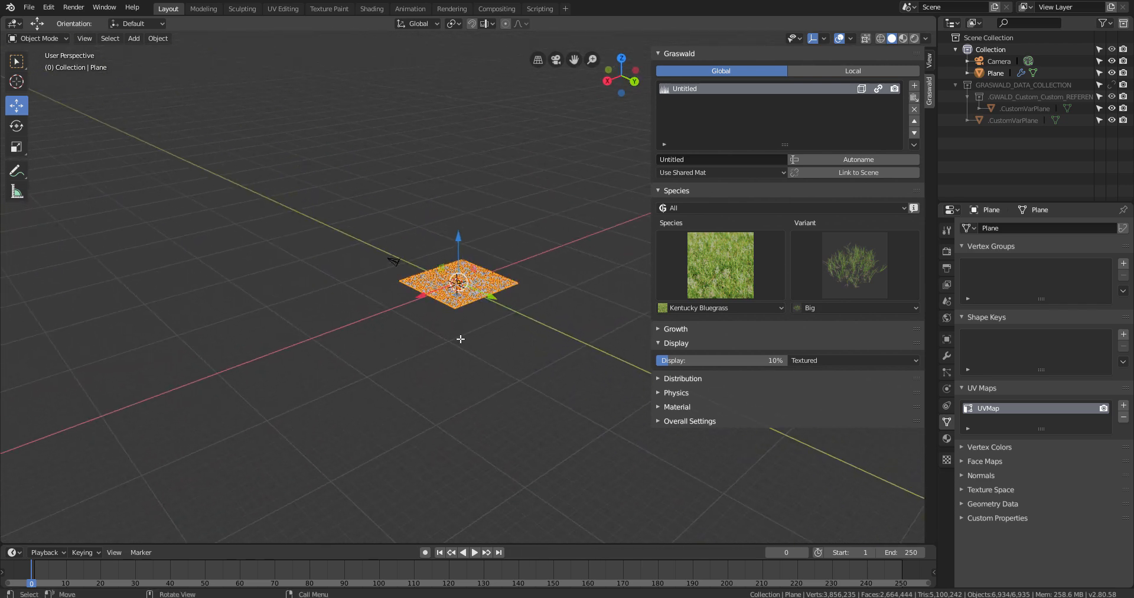
{"action": "scroll", "coordinate": [471, 339], "scroll_direction": "up", "scroll_amount": 7}
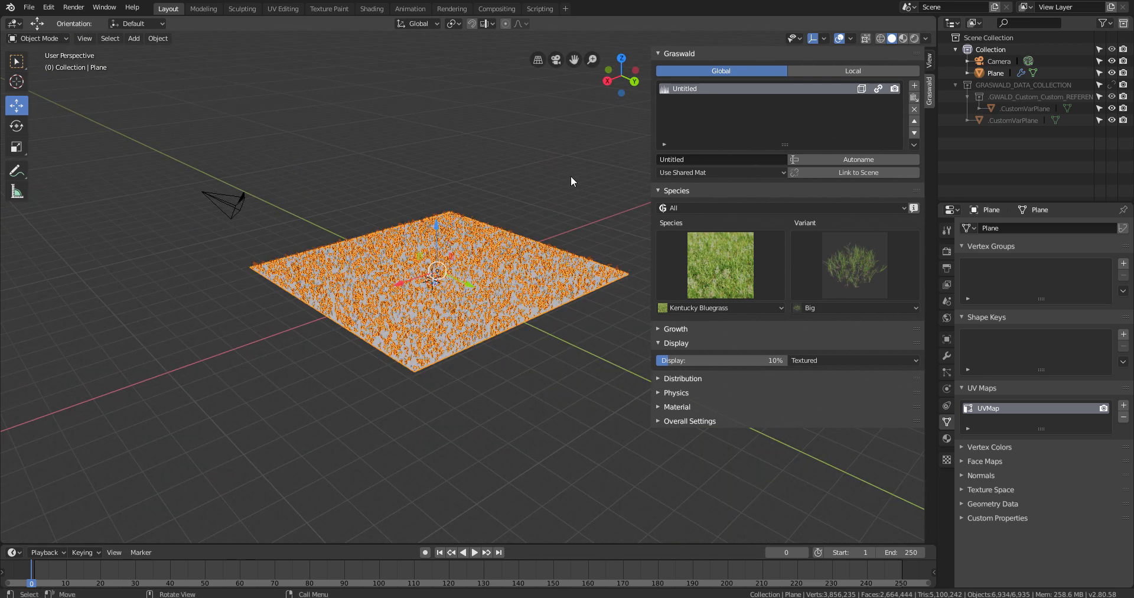
{"action": "key", "text": "n"}
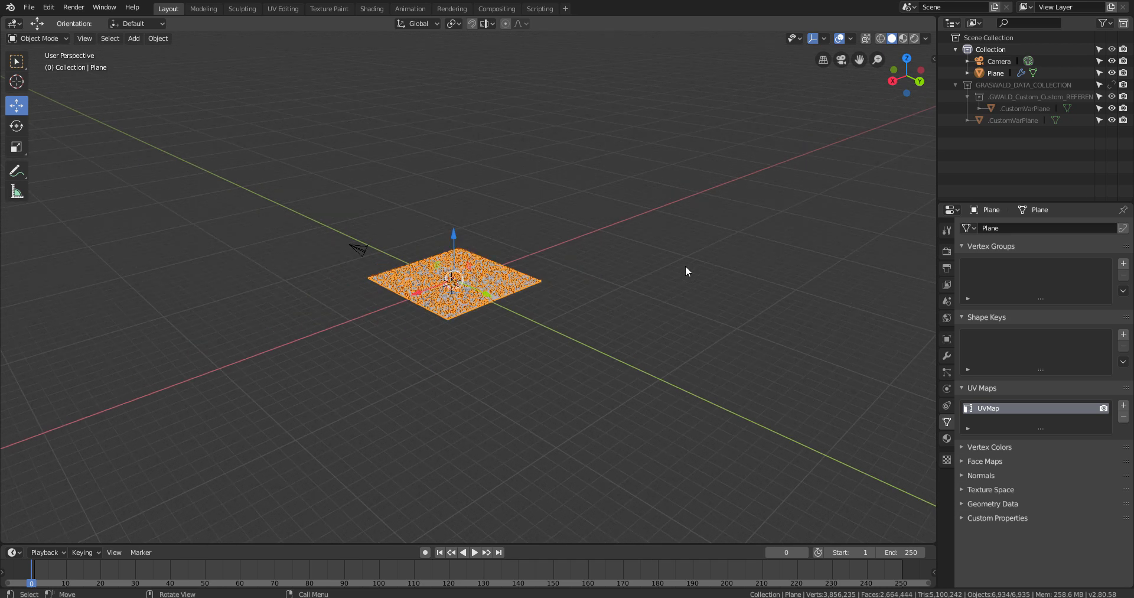
{"action": "scroll", "coordinate": [686, 264], "scroll_direction": "up", "scroll_amount": 1}
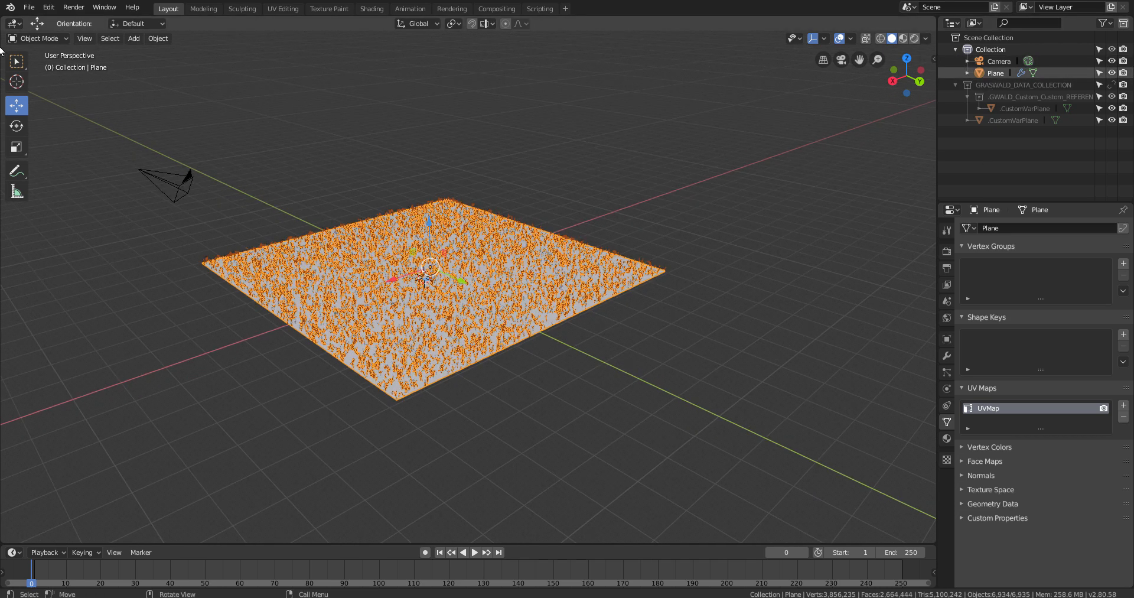
{"action": "left_click", "coordinate": [133, 38]}
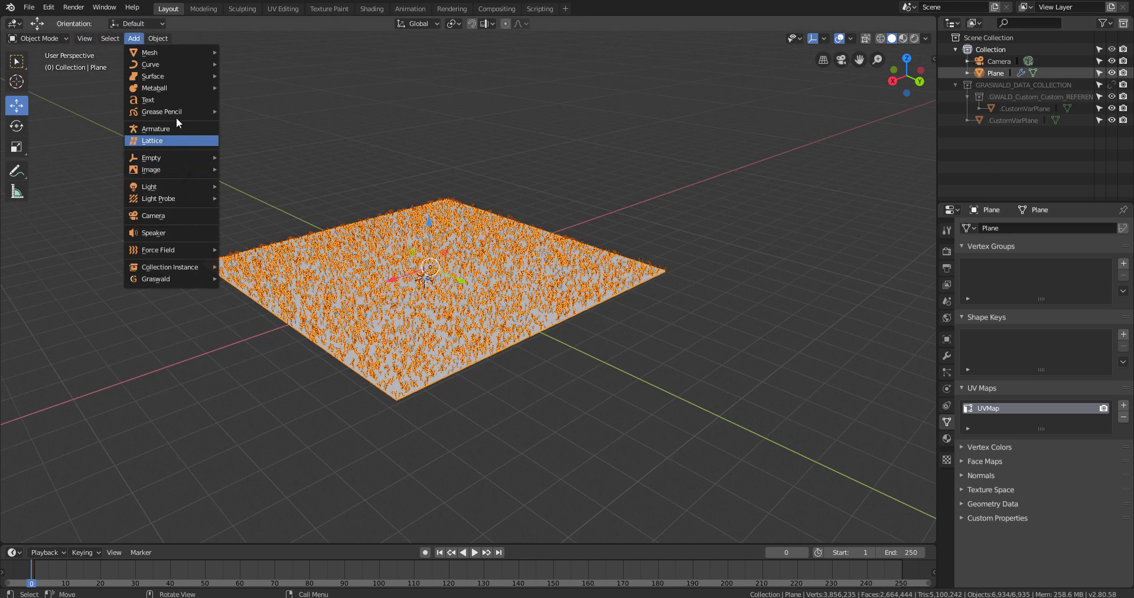
{"action": "mouse_move", "coordinate": [179, 71]}
{"action": "mouse_move", "coordinate": [176, 186]}
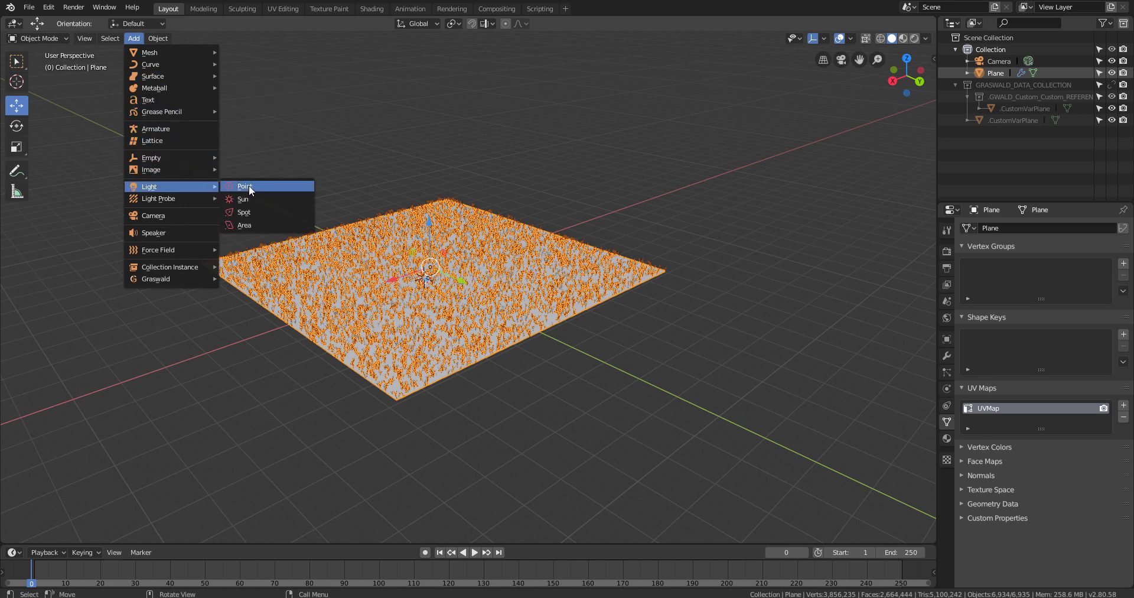
{"action": "left_click", "coordinate": [257, 201]}
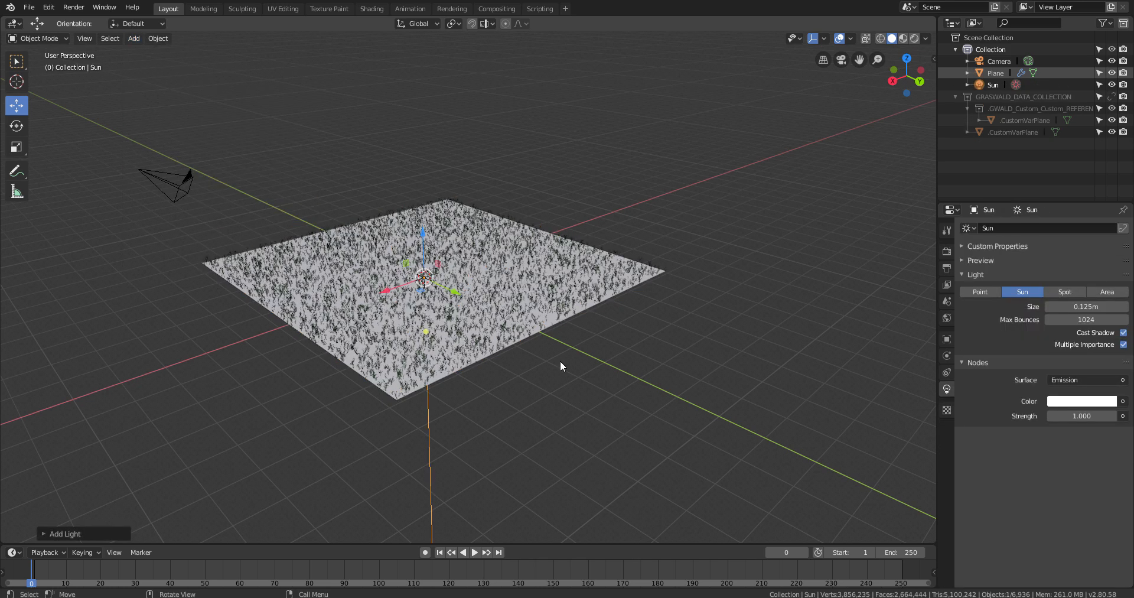
Raise the Sun light about 6.5 m above the grass plane and move it sideways beyond the plane's edge.
{"action": "left_click_drag", "start_coordinate": [423, 236], "coordinate": [417, 24]}
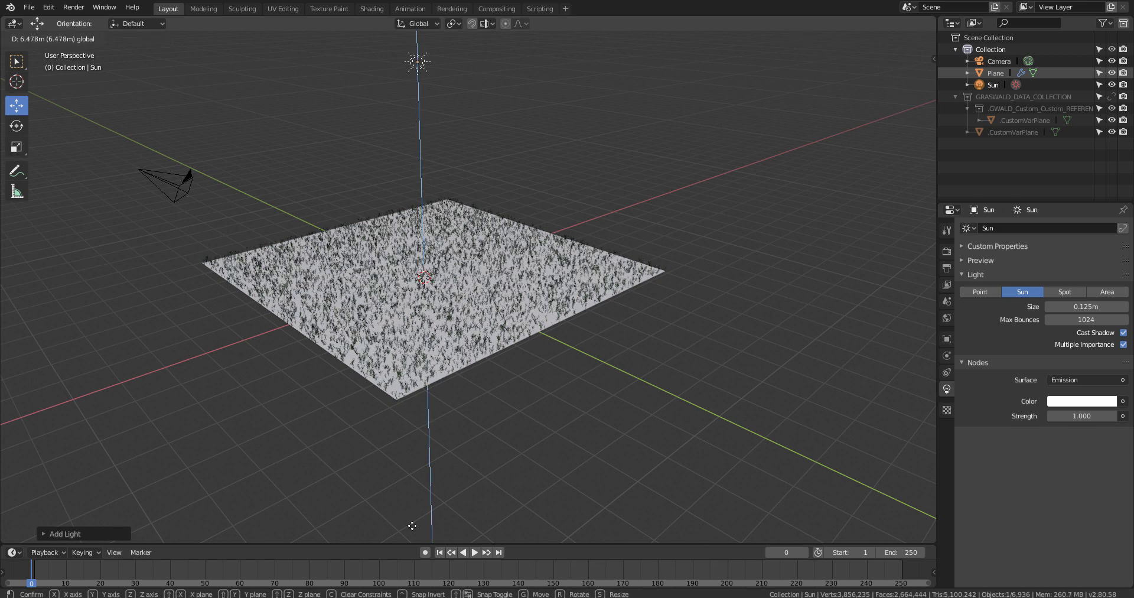
{"action": "left_click_drag", "start_coordinate": [448, 65], "coordinate": [603, 136]}
{"action": "middle_click_drag", "start_coordinate": [687, 210], "coordinate": [683, 200]}
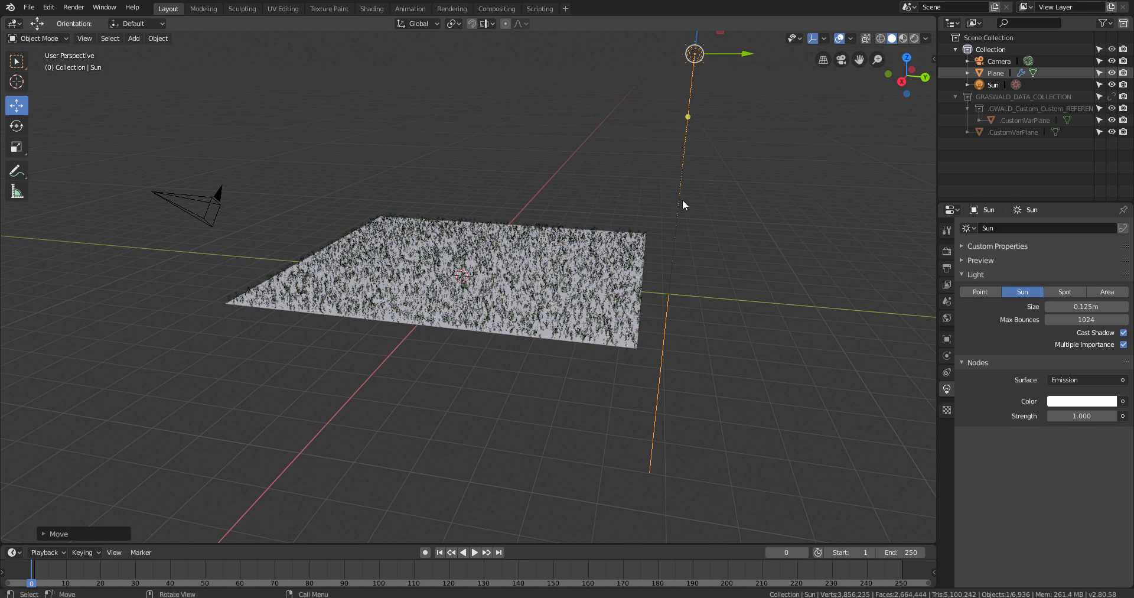
Rotate the Sun in the right orthographic view so its beam slants down across the middle of the grass plane.
{"action": "key", "text": "KP_1"}
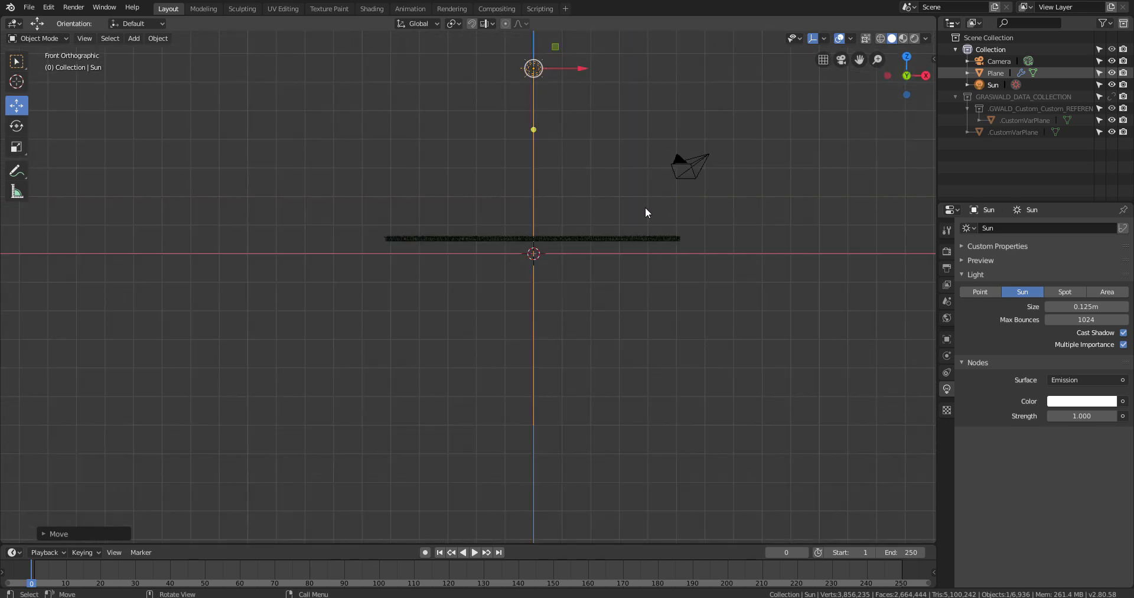
{"action": "key", "text": "KP_3"}
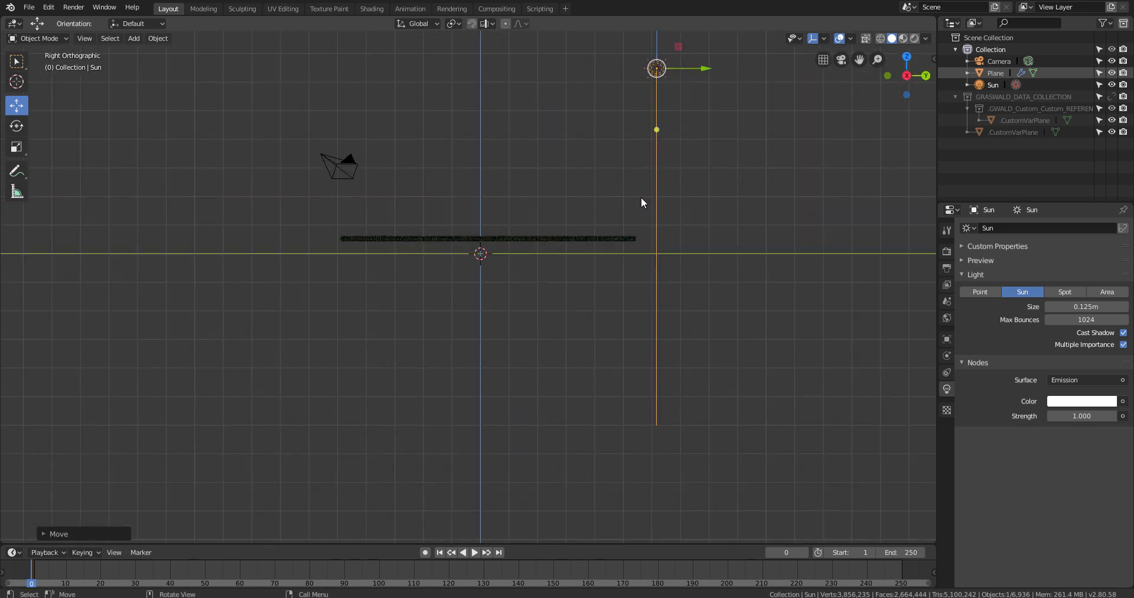
{"action": "key", "text": "r"}
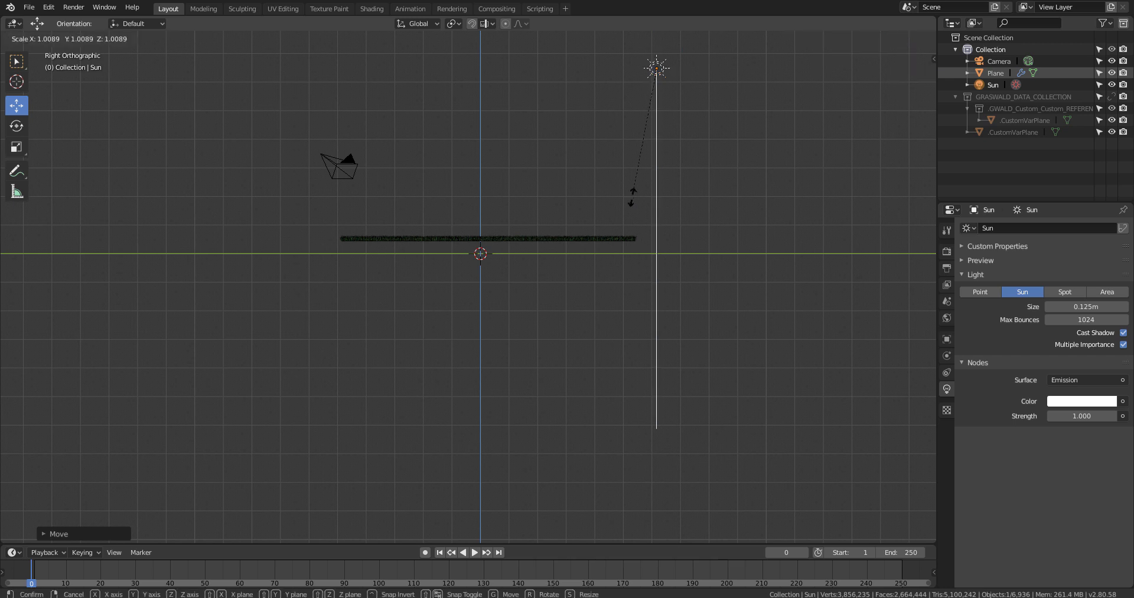
{"action": "left_click", "coordinate": [518, 150]}
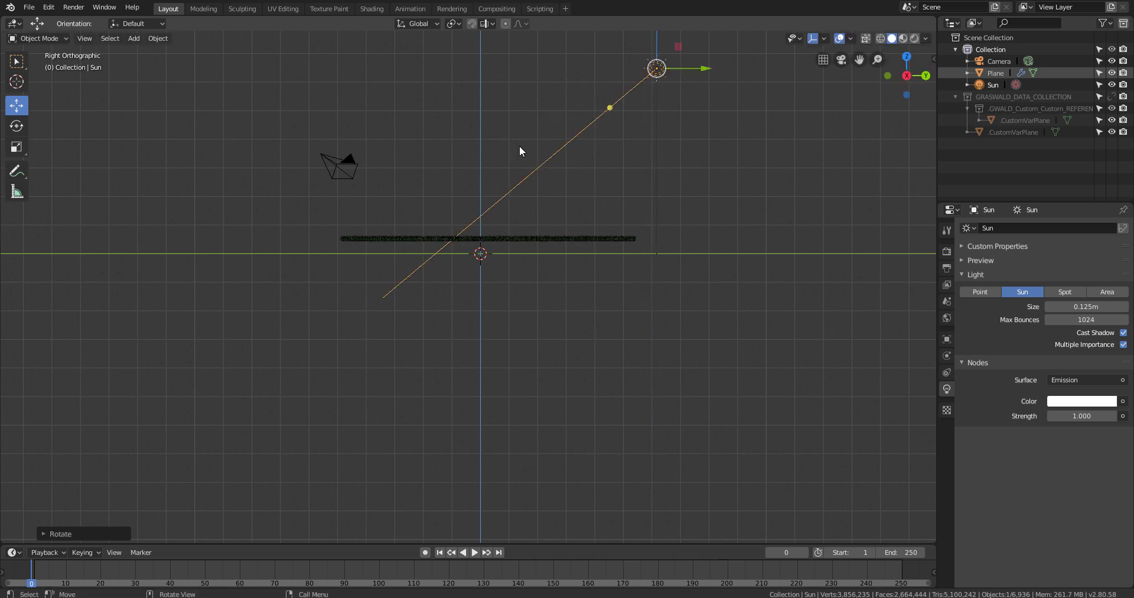
Check the Sun's direction from the front and camera views, and start a brief test render before closing its window.
{"action": "key", "text": "KP_1"}
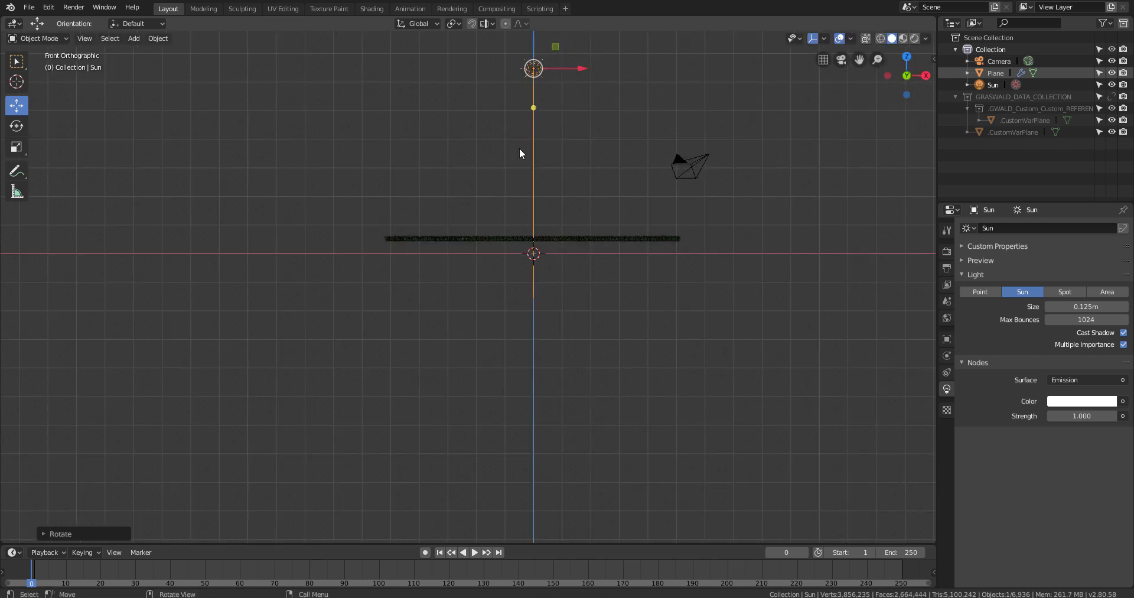
{"action": "key", "text": "KP_0"}
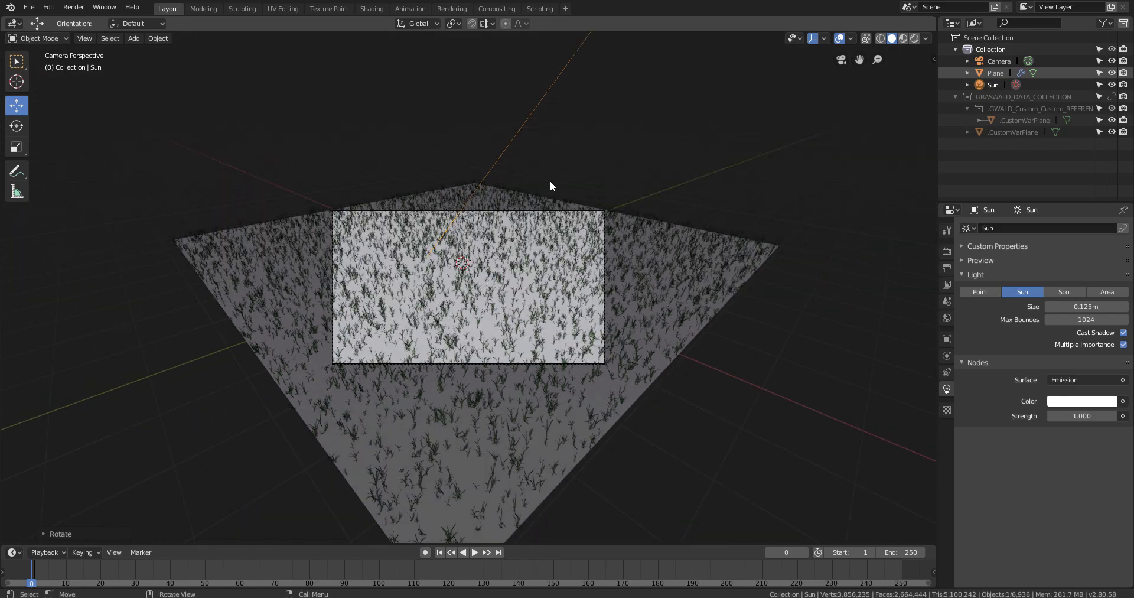
{"action": "middle_click_drag", "start_coordinate": [550, 183], "coordinate": [480, 291]}
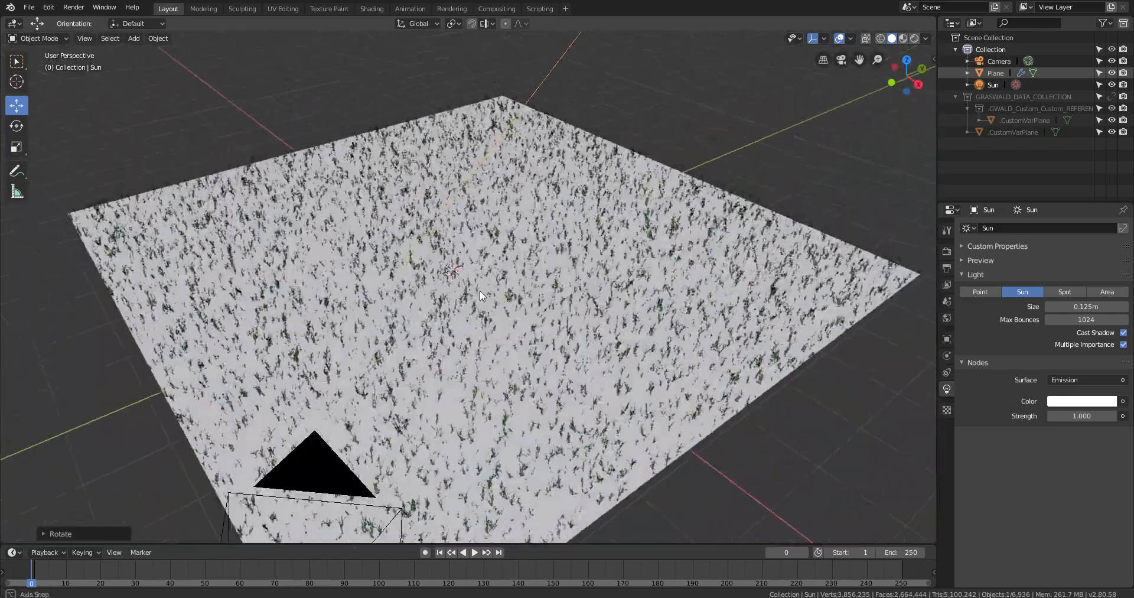
{"action": "key", "text": "F12"}
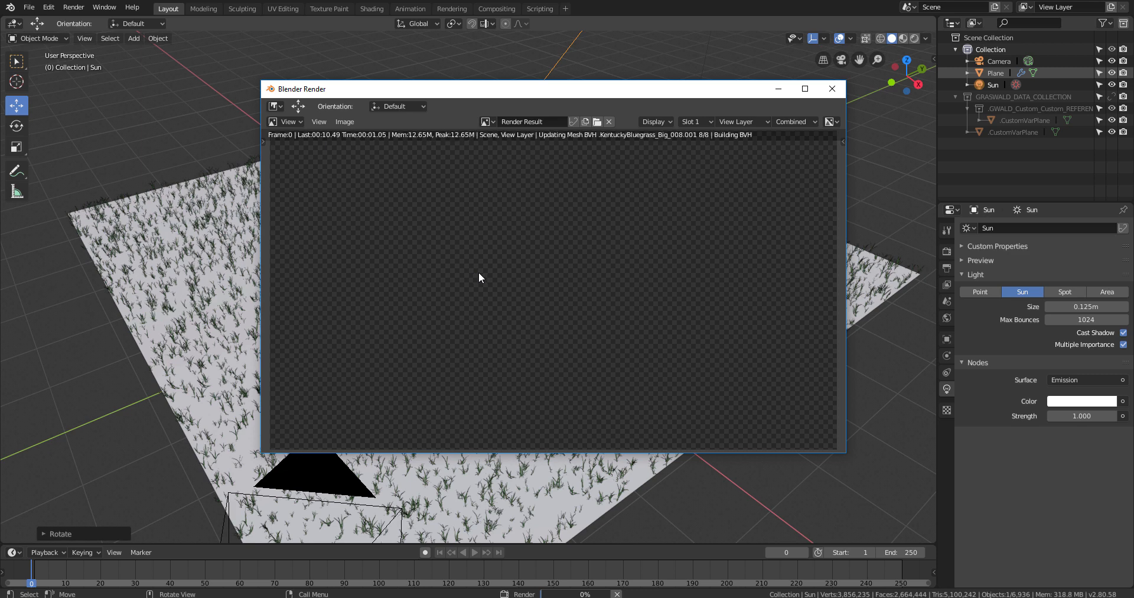
{"action": "left_click", "coordinate": [835, 95]}
Set the Sun's strength to 20 and try it in a test render, closing the render window partway through.
{"action": "left_click", "coordinate": [1085, 415]}
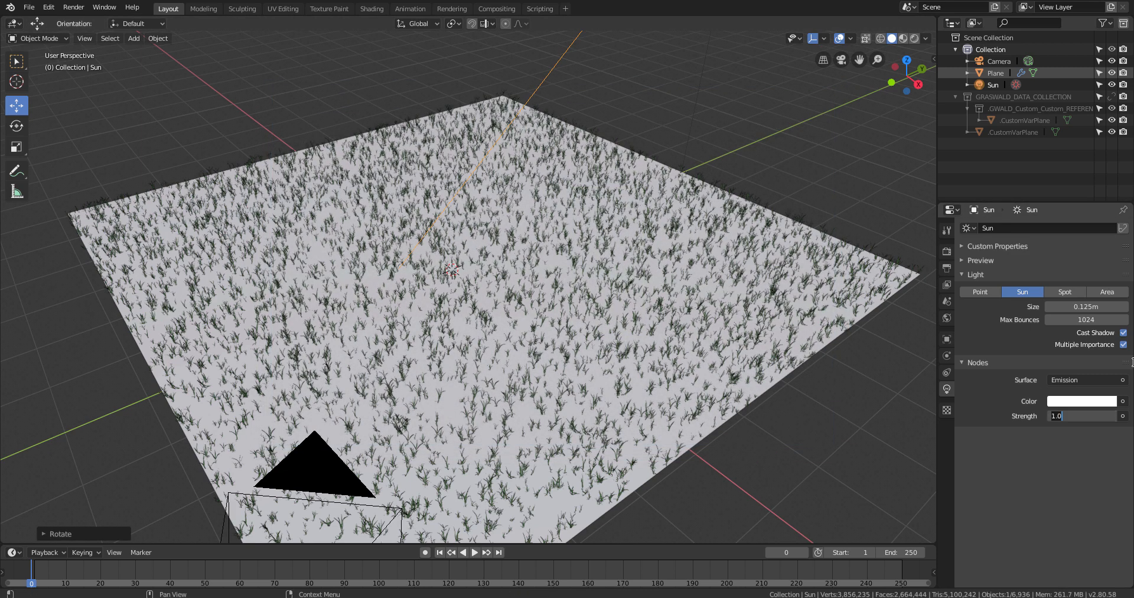
{"action": "type", "text": "20"}
{"action": "key", "text": "Return"}
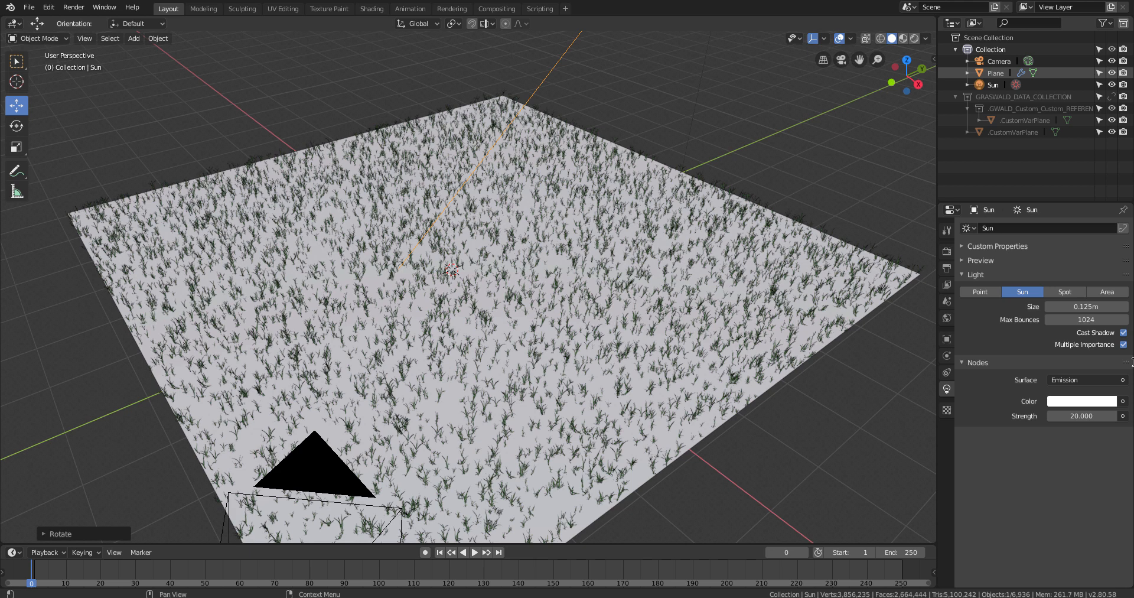
{"action": "left_click", "coordinate": [1069, 305]}
{"action": "left_click", "coordinate": [627, 105]}
{"action": "key", "text": "F12"}
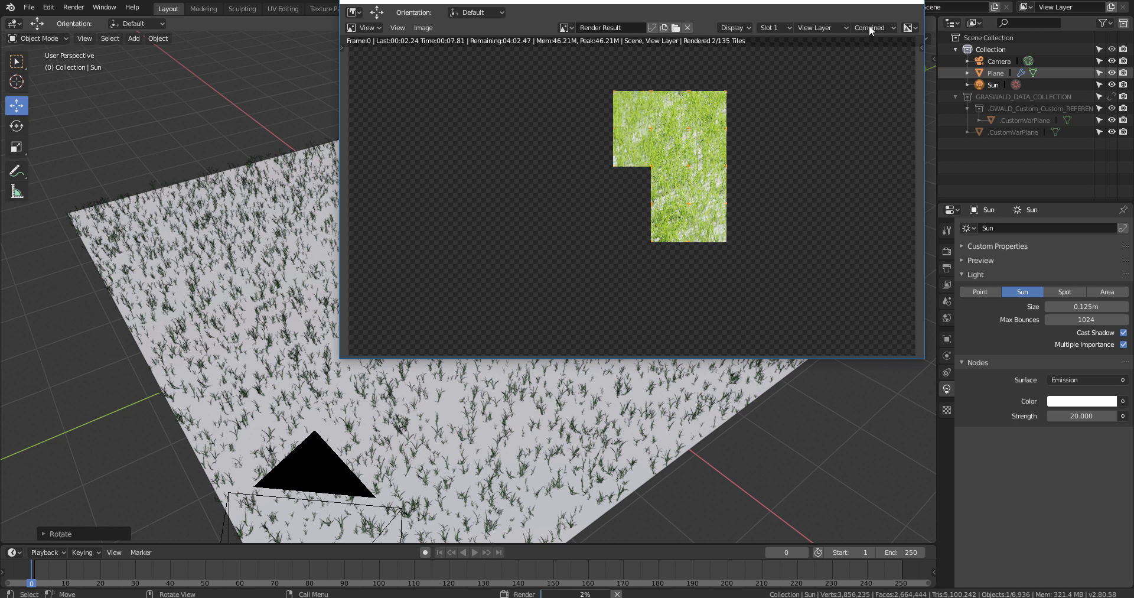
{"action": "left_click", "coordinate": [910, 1]}
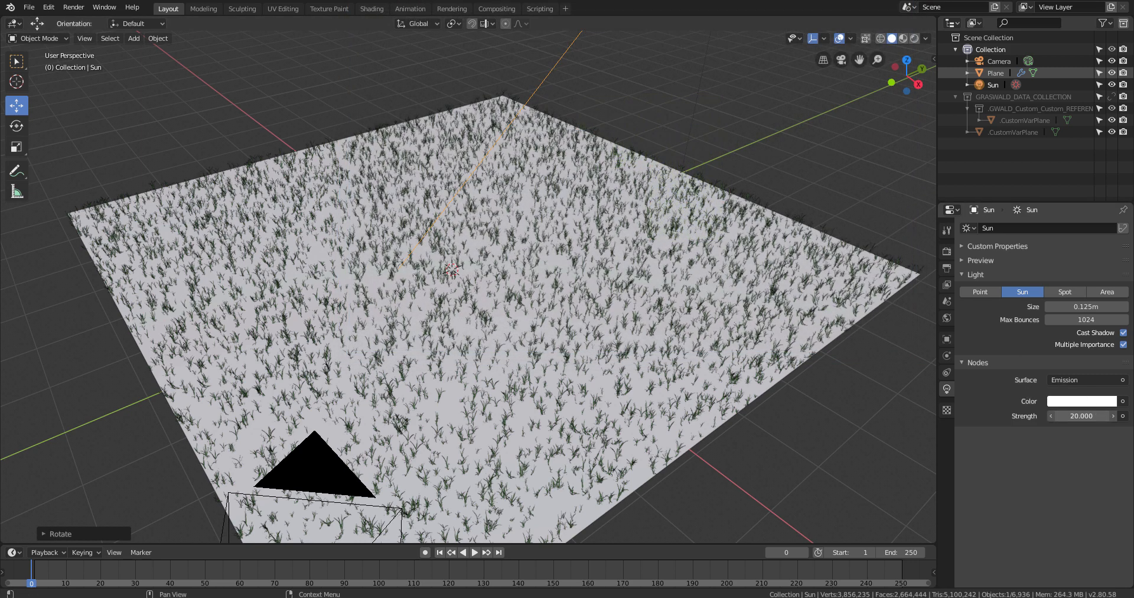
Set the Sun light's strength to 10.
{"action": "left_click", "coordinate": [1082, 416]}
{"action": "type", "text": "10"}
{"action": "key", "text": "Return"}
Show the Graswald sidebar and raise the grass display percentage to 100%.
{"action": "key", "text": "n"}
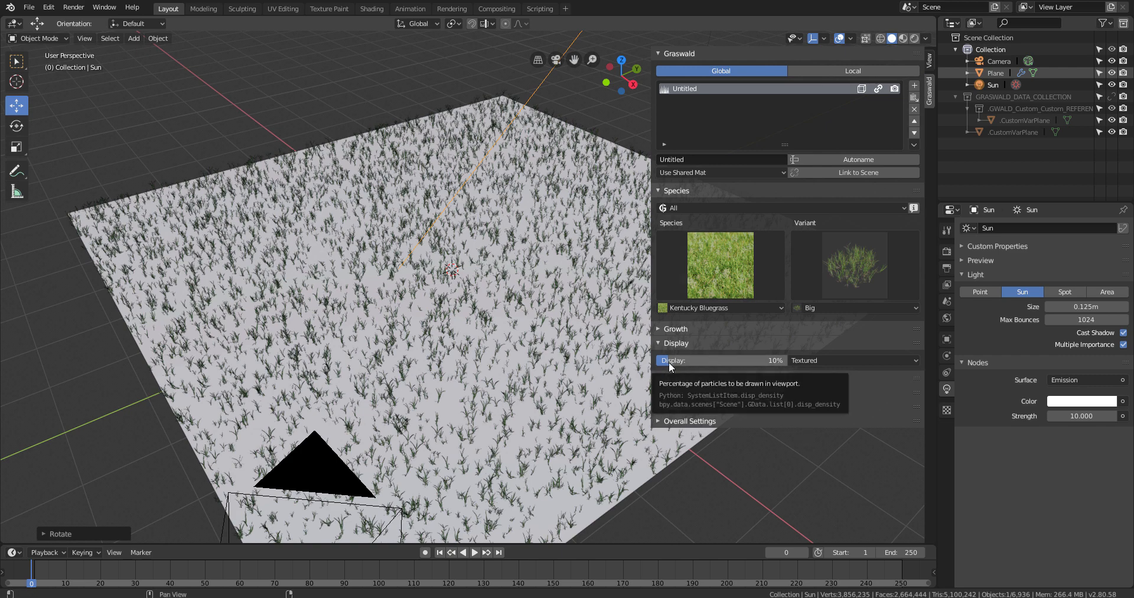
{"action": "left_click_drag", "start_coordinate": [669, 363], "coordinate": [787, 363]}
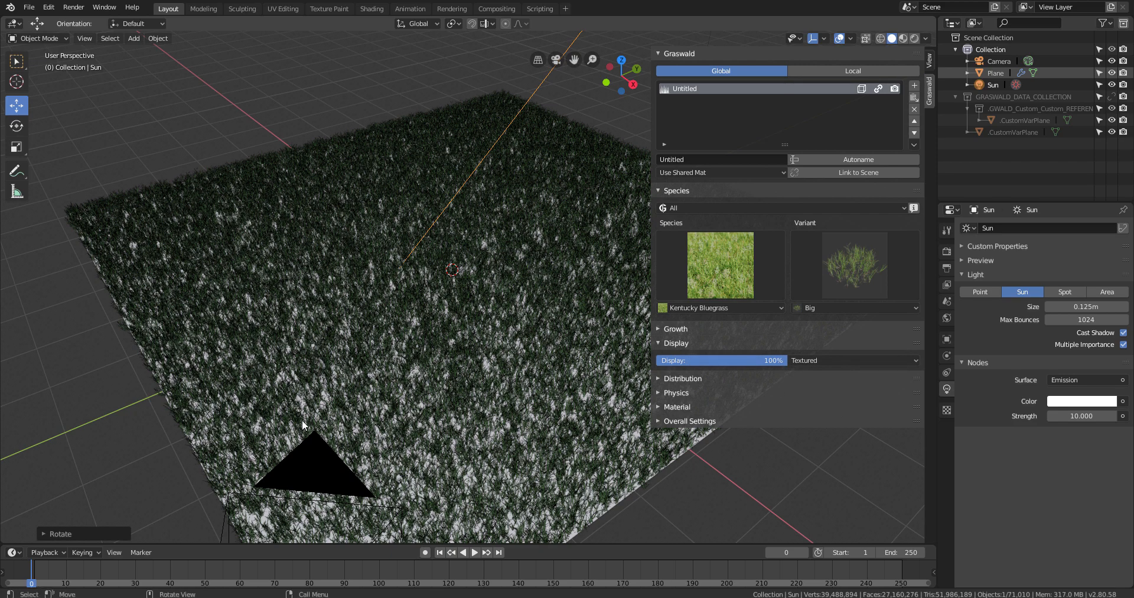
{"action": "middle_click_drag", "start_coordinate": [423, 342], "coordinate": [356, 225]}
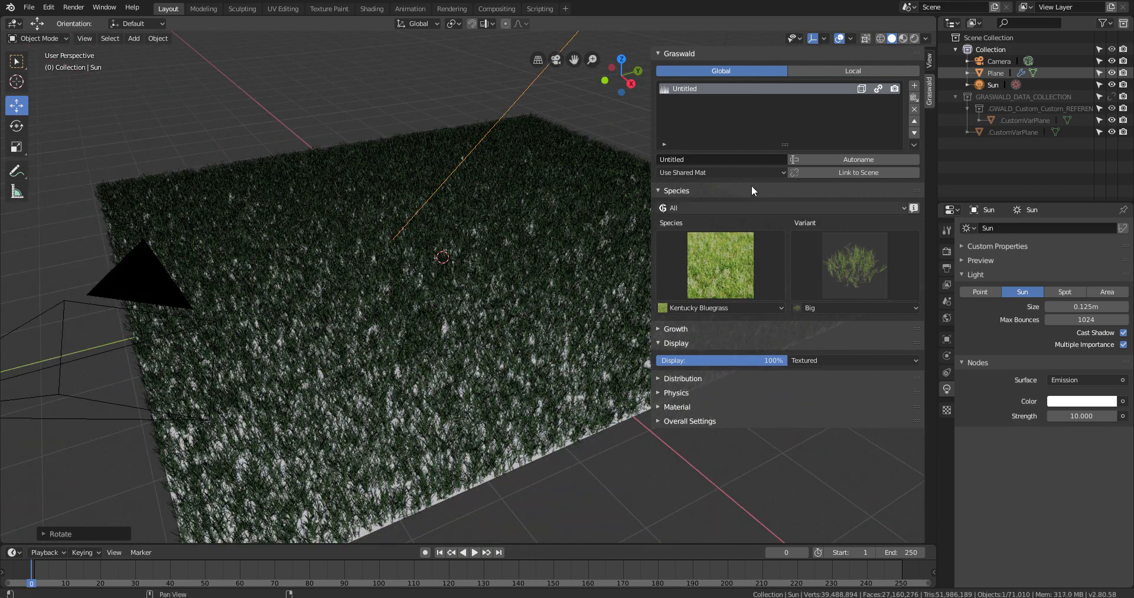
Expand the Growth settings and set the grass emission density to 100.
{"action": "left_click", "coordinate": [680, 329]}
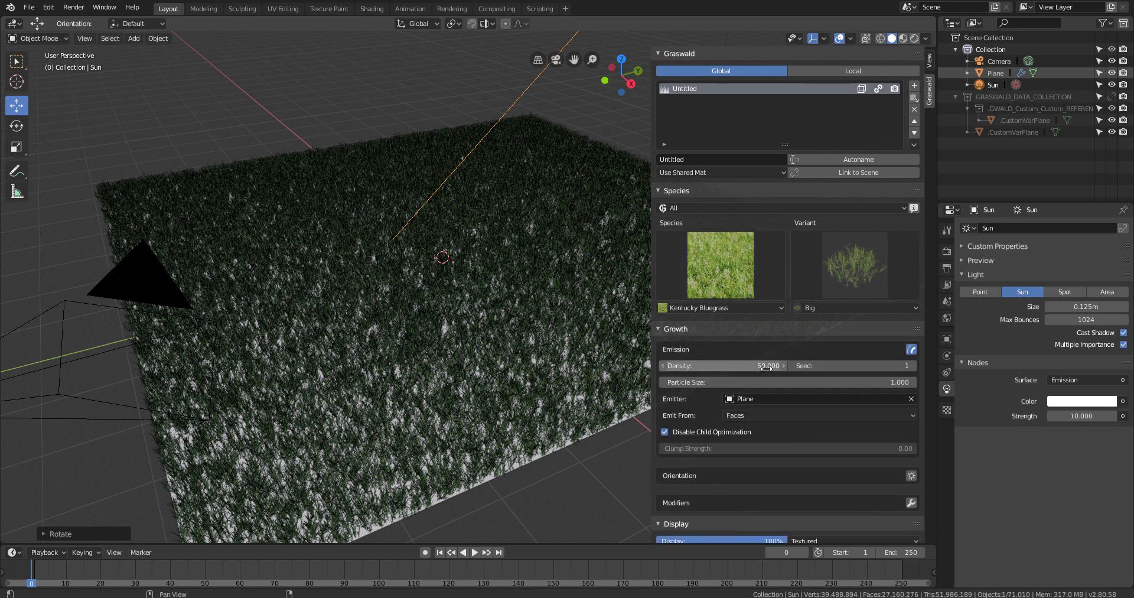
{"action": "left_click", "coordinate": [762, 366]}
{"action": "type", "text": "100"}
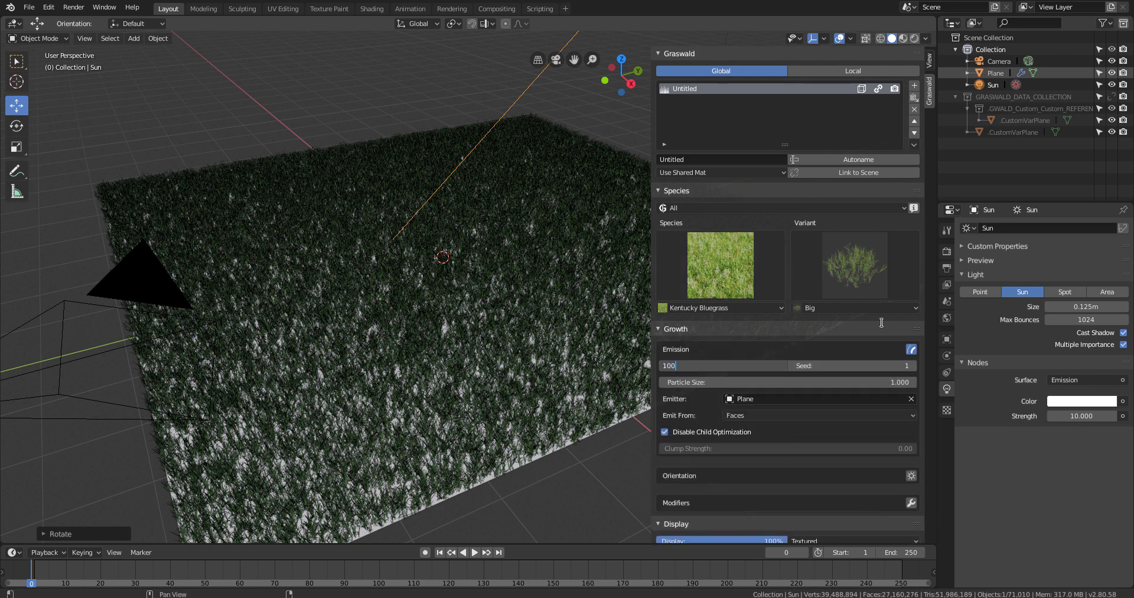
{"action": "key", "text": "Return"}
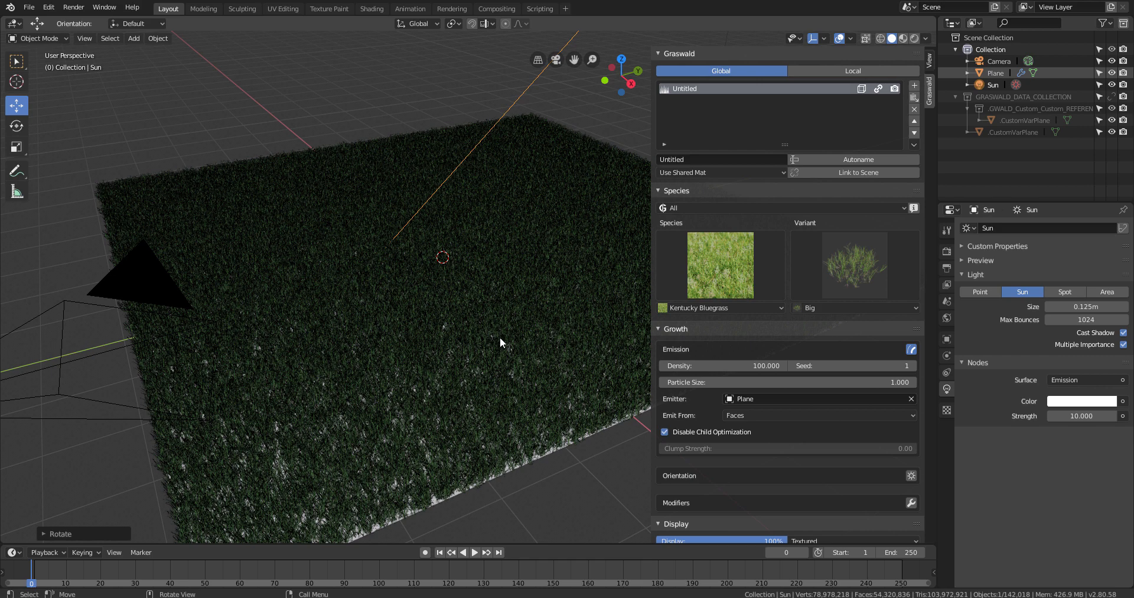
{"action": "middle_click_drag", "start_coordinate": [501, 338], "coordinate": [513, 338]}
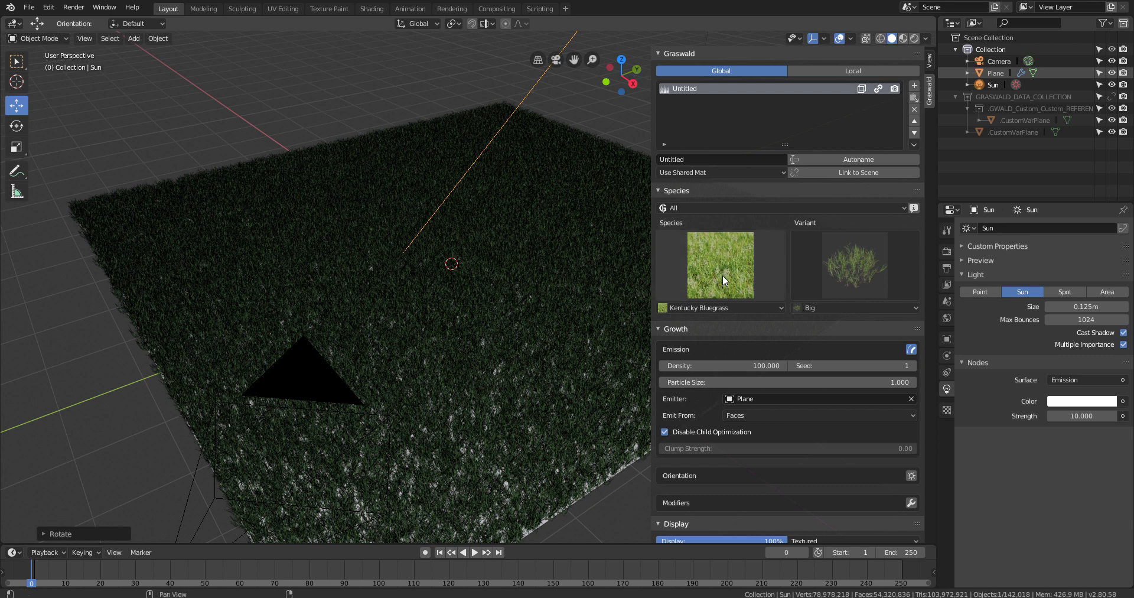
Return the grass emission density to 50.
{"action": "left_click", "coordinate": [736, 365]}
{"action": "type", "text": "50"}
{"action": "key", "text": "Return"}
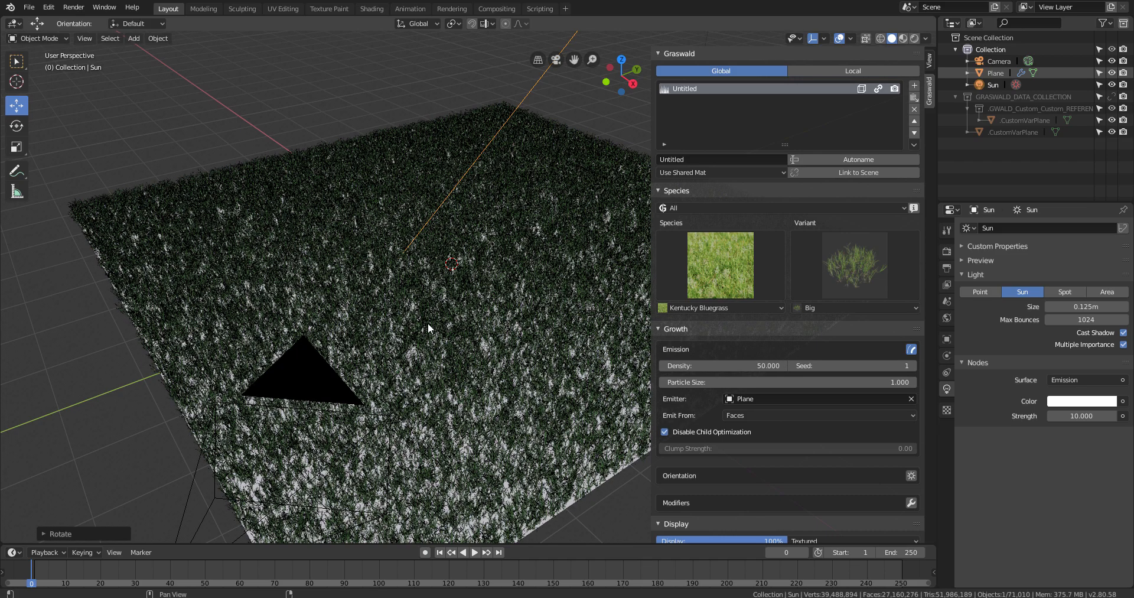
{"action": "middle_click_drag", "start_coordinate": [427, 323], "coordinate": [423, 359]}
Change the grass draw type in the Display settings to Bounds.
{"action": "scroll", "coordinate": [714, 448], "scroll_direction": "down", "scroll_amount": 3}
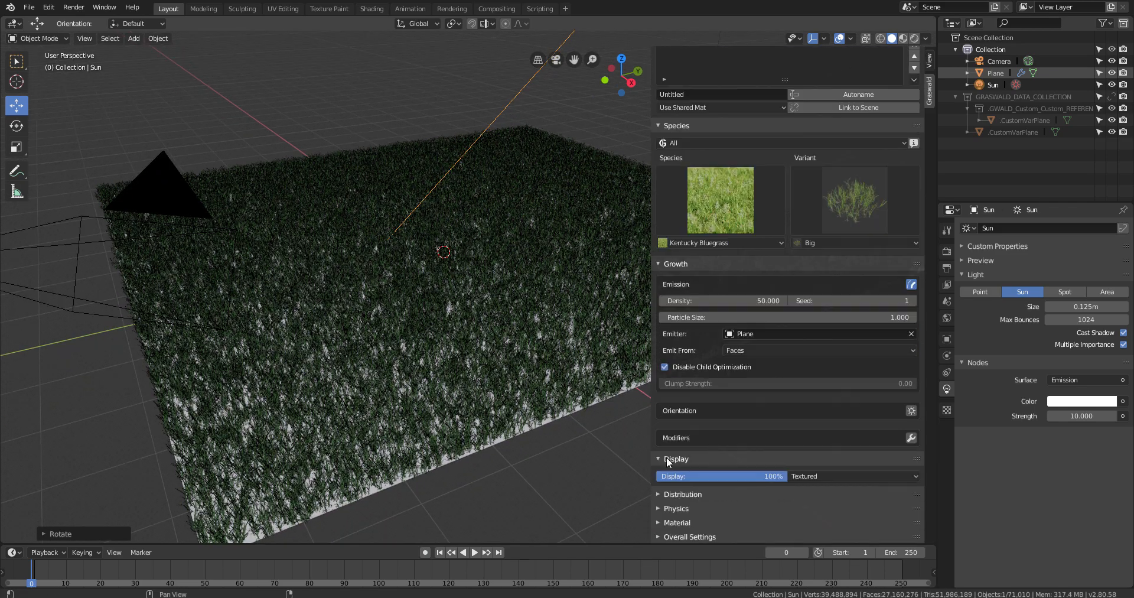
{"action": "left_click", "coordinate": [876, 476]}
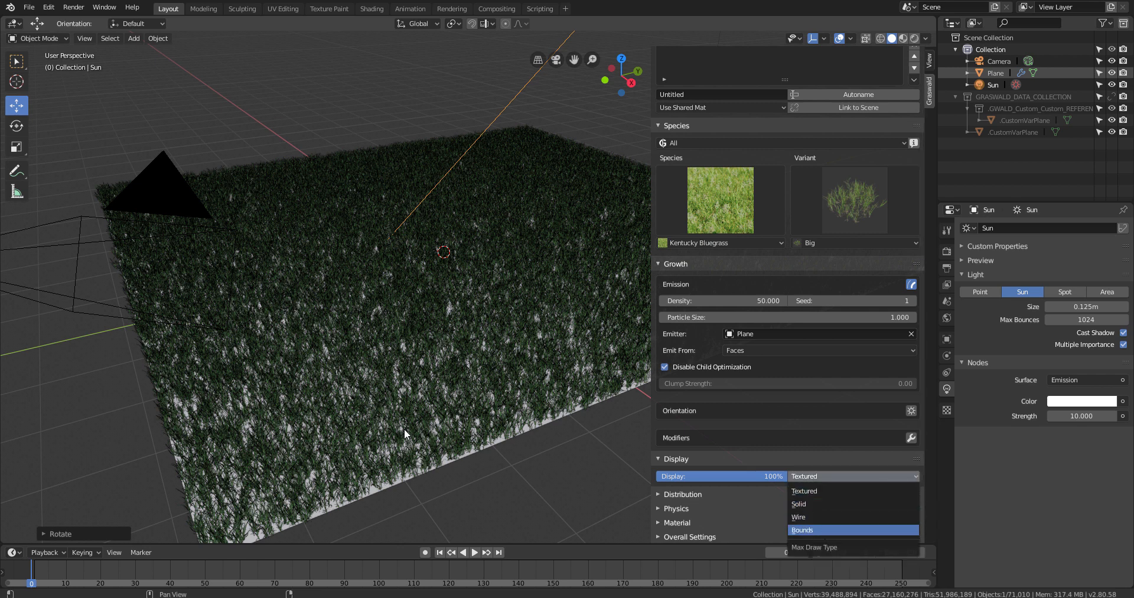
{"action": "key", "text": "Return"}
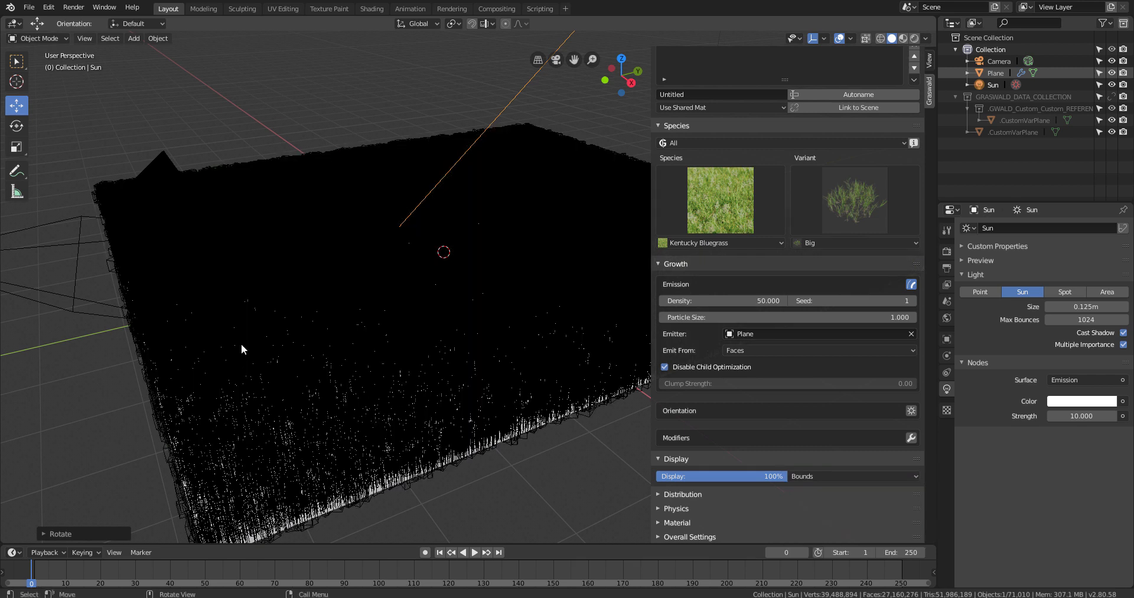
{"action": "middle_click_drag", "start_coordinate": [424, 355], "coordinate": [468, 366]}
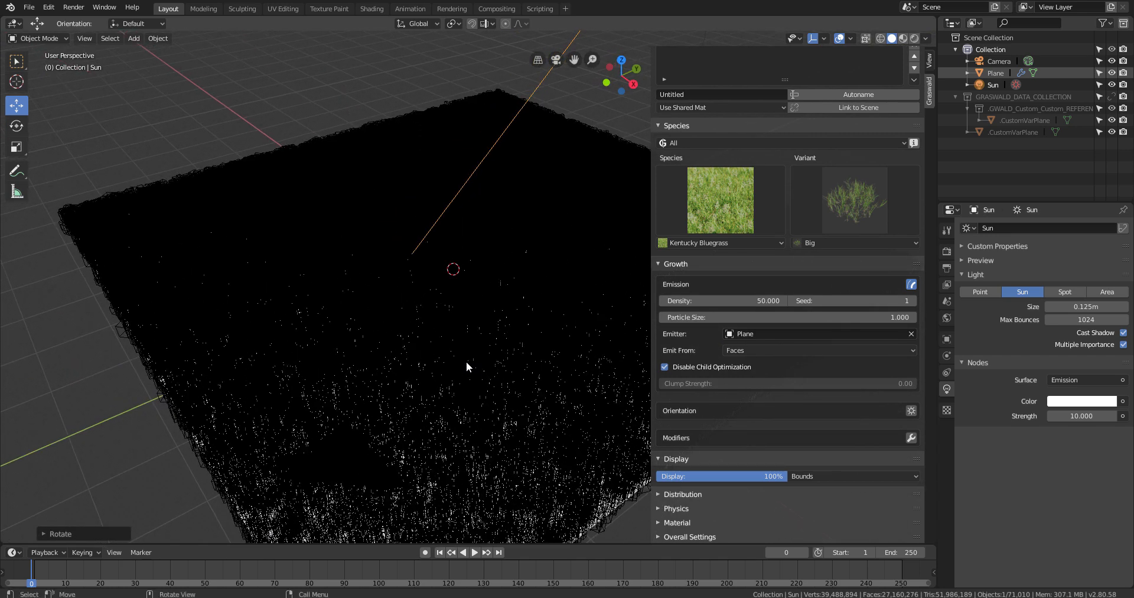
Switch the grass draw type back to Textured and lower the display percentage to 24%.
{"action": "left_click", "coordinate": [816, 475]}
{"action": "left_click", "coordinate": [821, 489]}
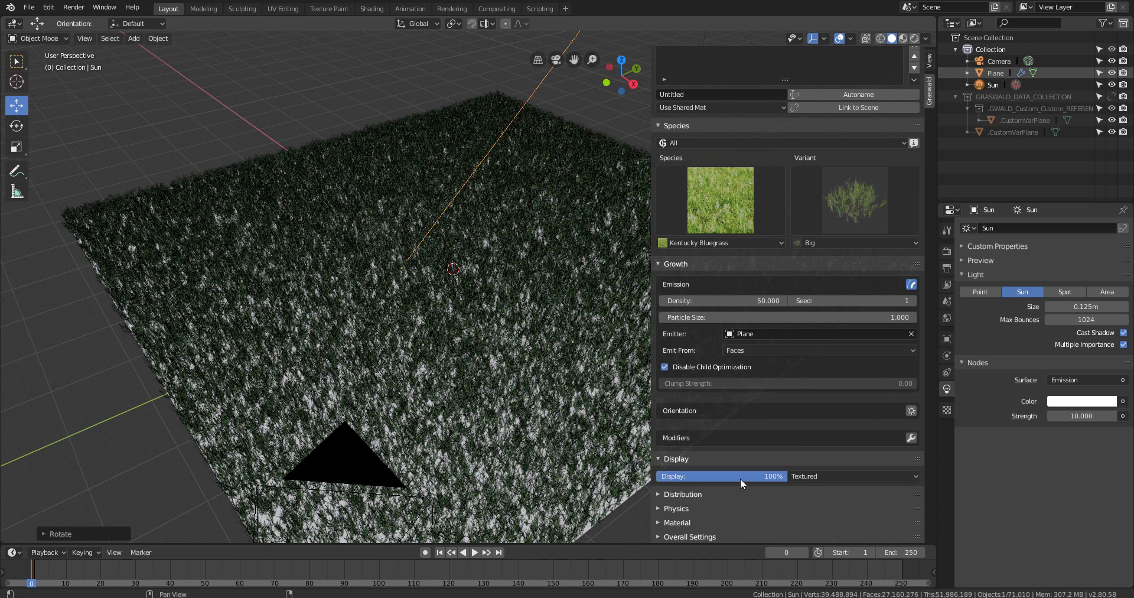
{"action": "left_click_drag", "start_coordinate": [738, 476], "coordinate": [687, 476]}
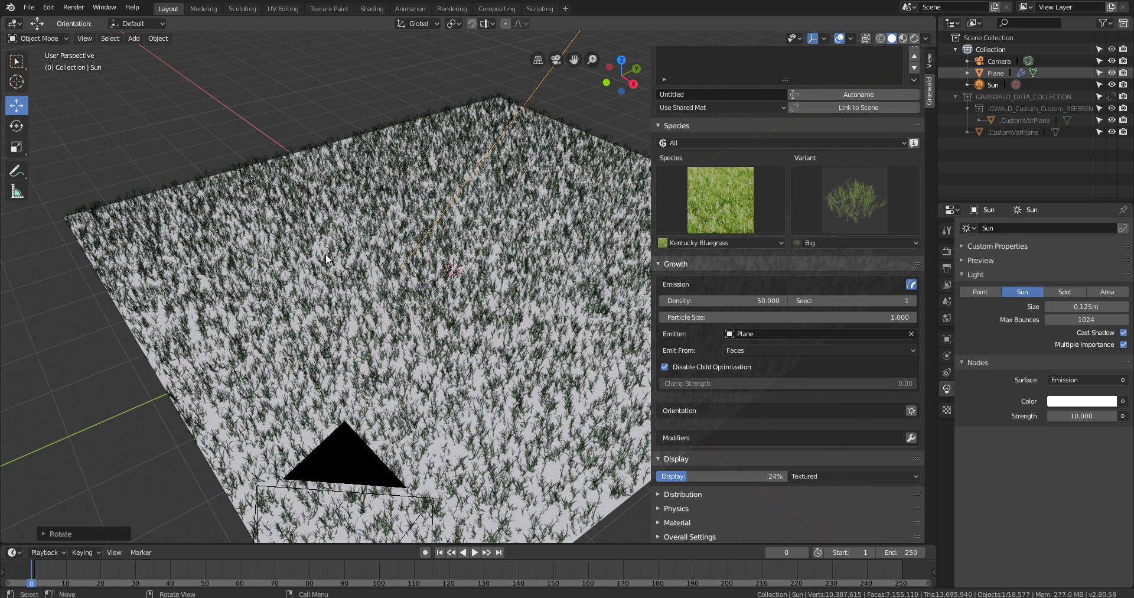
Collapse the Display and Growth settings and expand the Distribution settings.
{"action": "left_click", "coordinate": [659, 459]}
{"action": "left_click", "coordinate": [678, 481]}
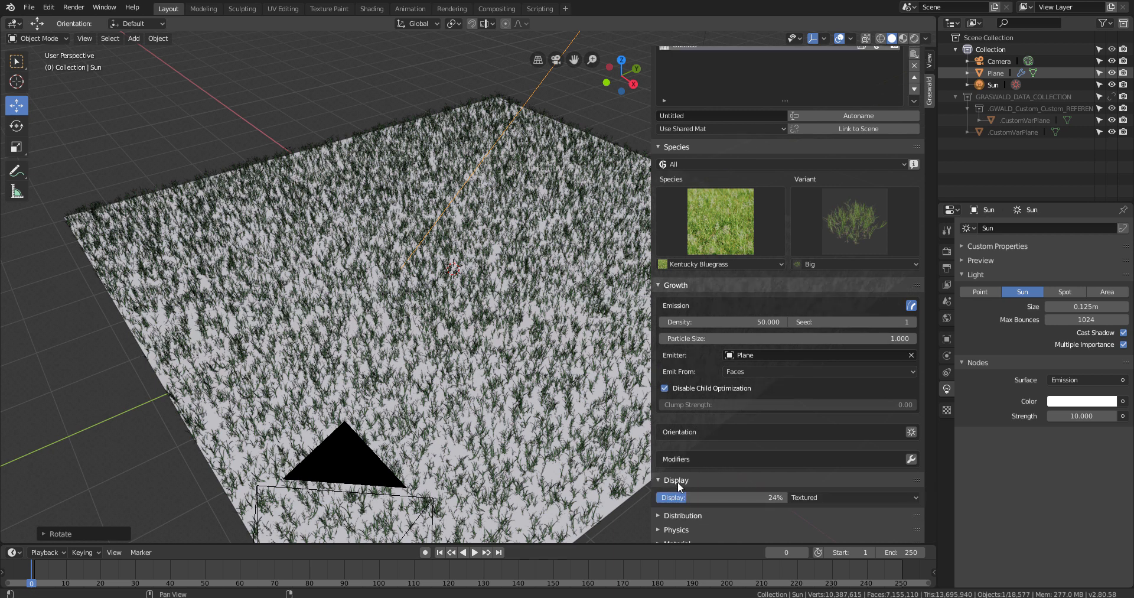
{"action": "left_click", "coordinate": [678, 481]}
{"action": "left_click", "coordinate": [669, 286]}
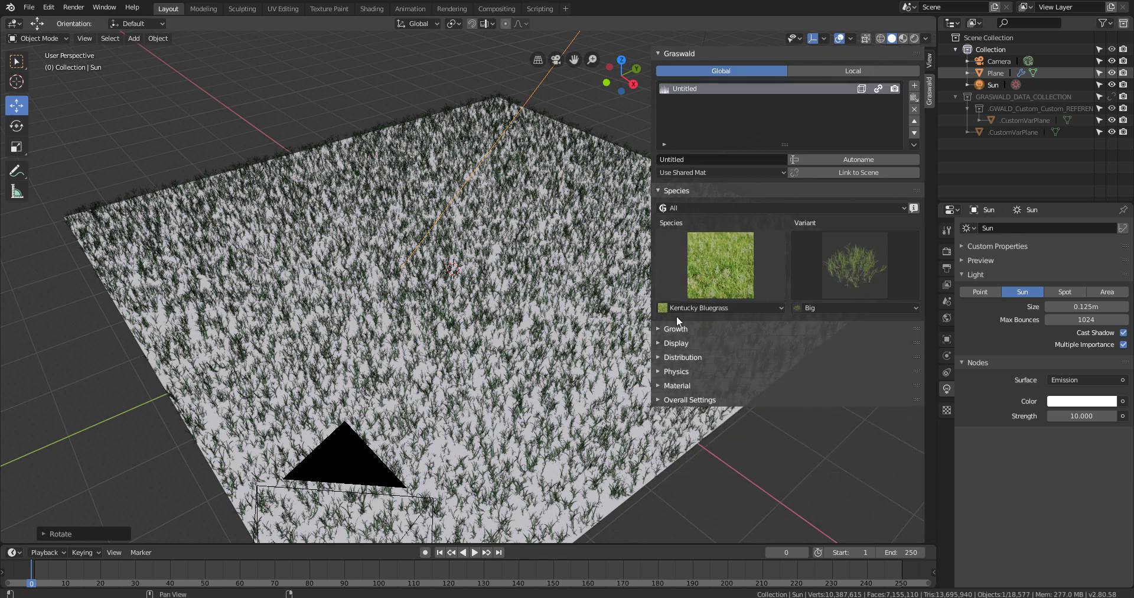
{"action": "left_click", "coordinate": [684, 357]}
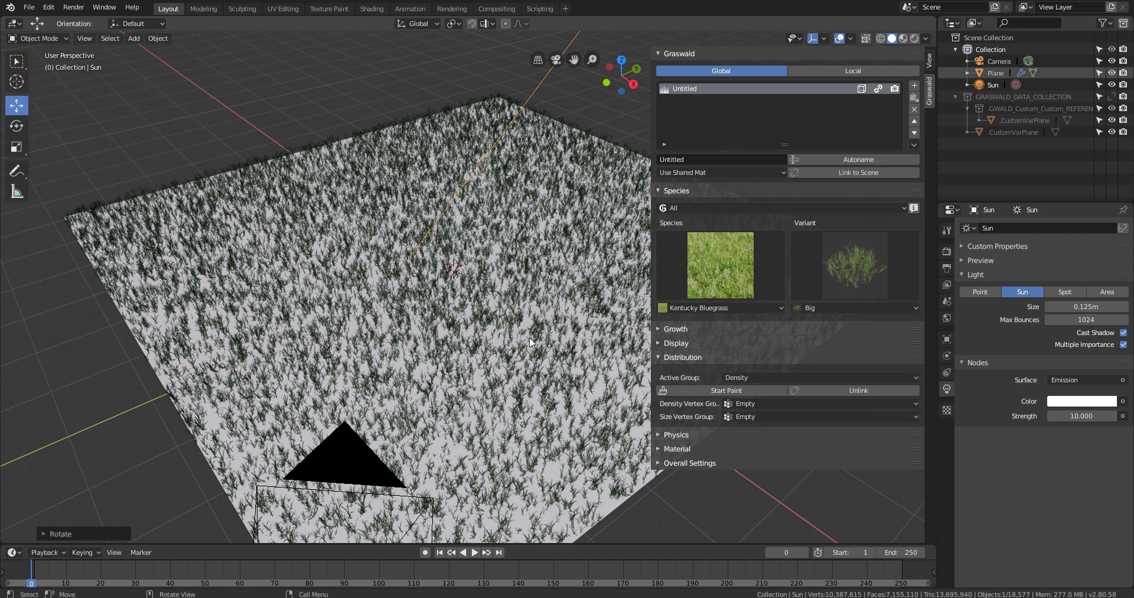
Reopen the Display settings and set the grass display percentage back to 100%.
{"action": "left_click", "coordinate": [683, 346]}
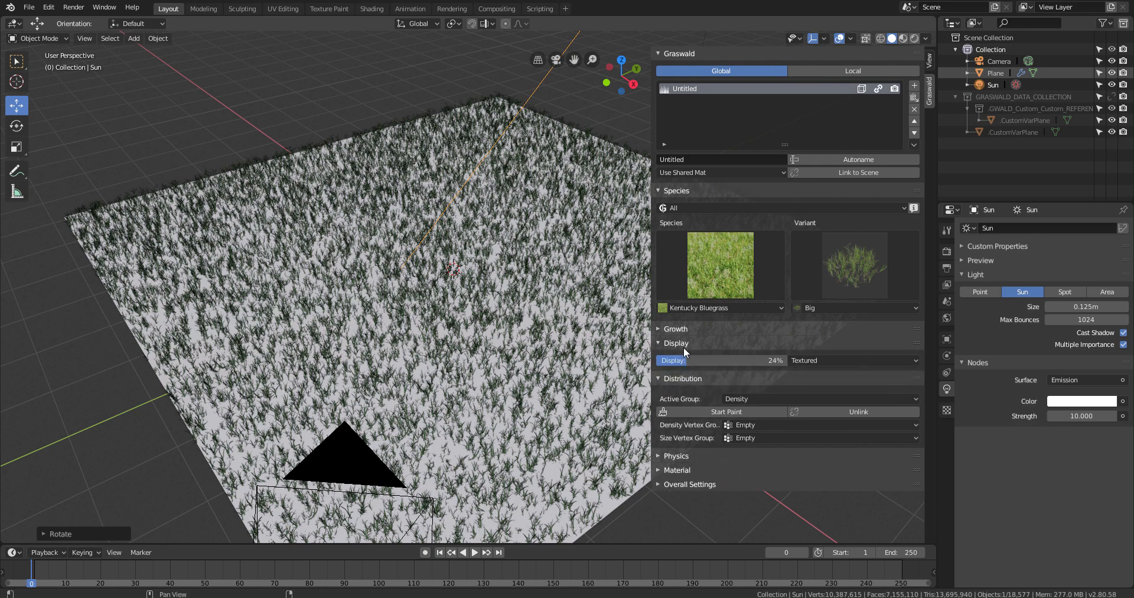
{"action": "left_click_drag", "start_coordinate": [701, 361], "coordinate": [786, 361]}
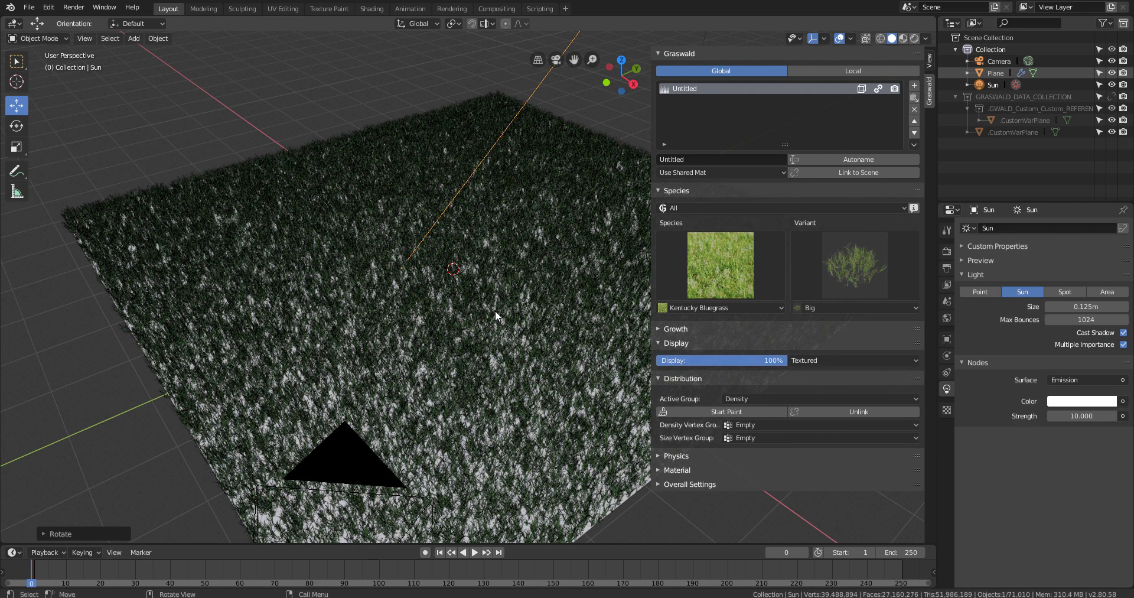
Switch to the camera view and unlink the Untitled grass system from the scene.
{"action": "key", "text": "KP_0"}
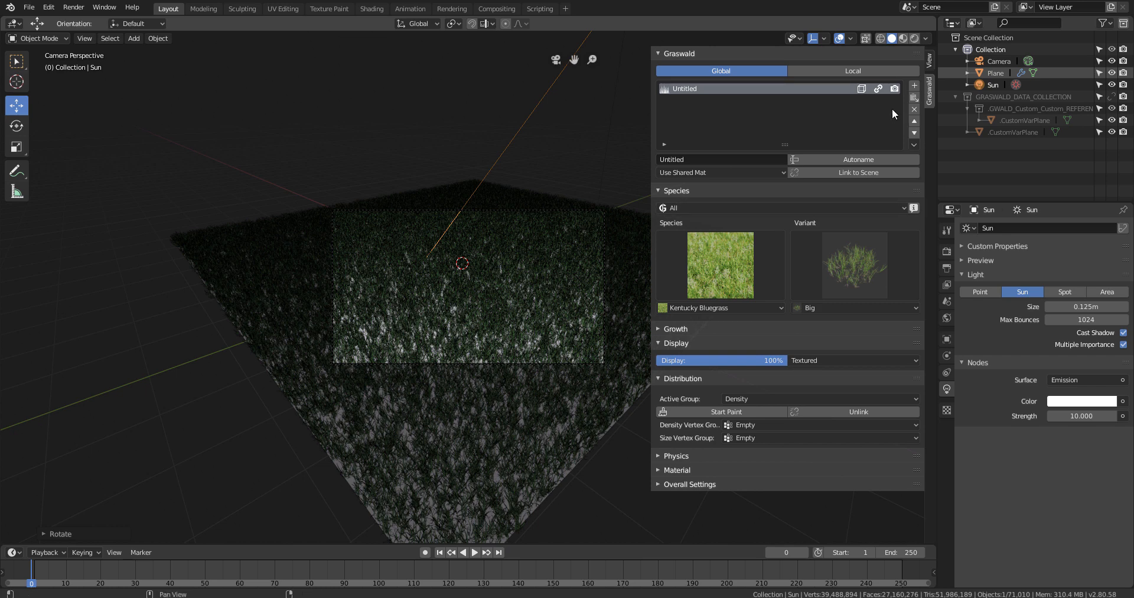
{"action": "left_click", "coordinate": [879, 88]}
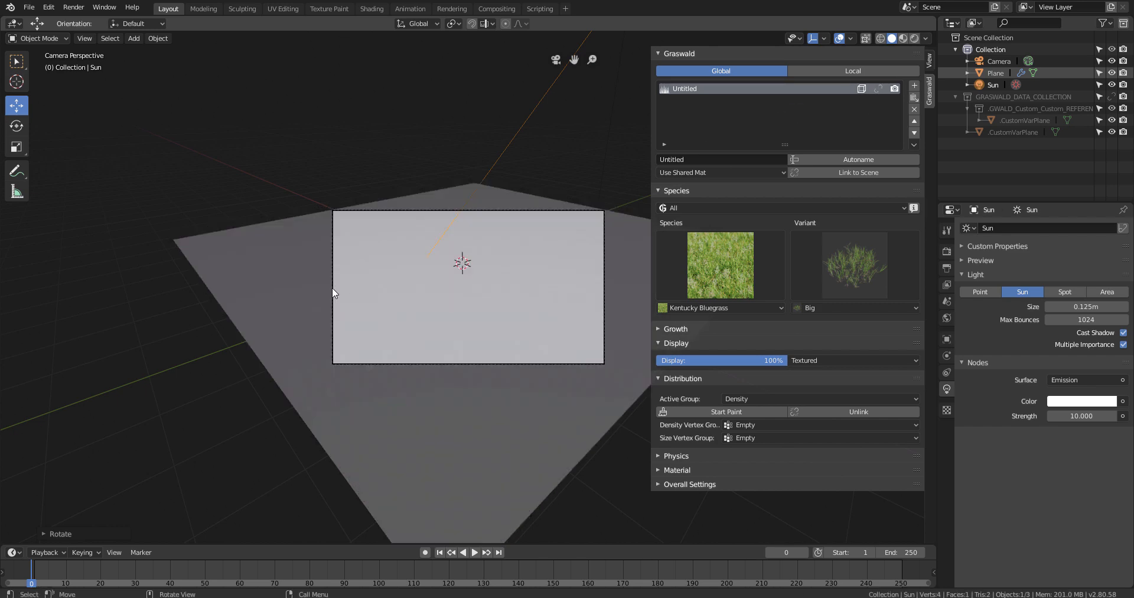
Select the ground plane and subdivide its mesh five times in Edit Mode.
{"action": "key", "text": "KP_0"}
{"action": "scroll", "coordinate": [349, 287], "scroll_direction": "down", "scroll_amount": 3}
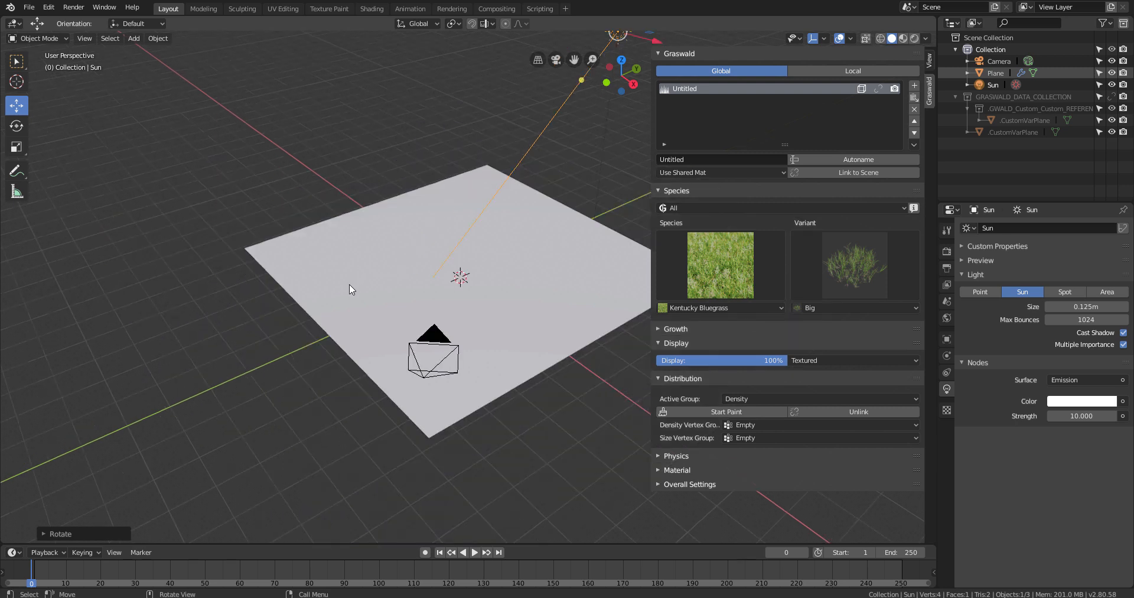
{"action": "middle_click_drag", "start_coordinate": [349, 287], "coordinate": [359, 368]}
{"action": "left_click", "coordinate": [396, 341]}
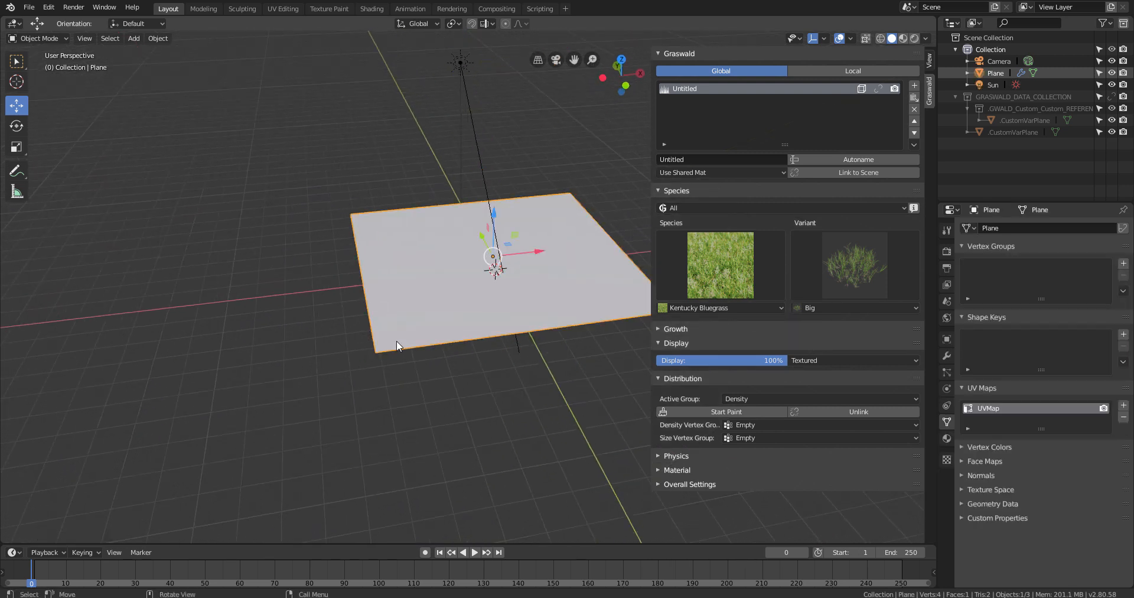
{"action": "middle_click_drag", "start_coordinate": [448, 311], "coordinate": [438, 315]}
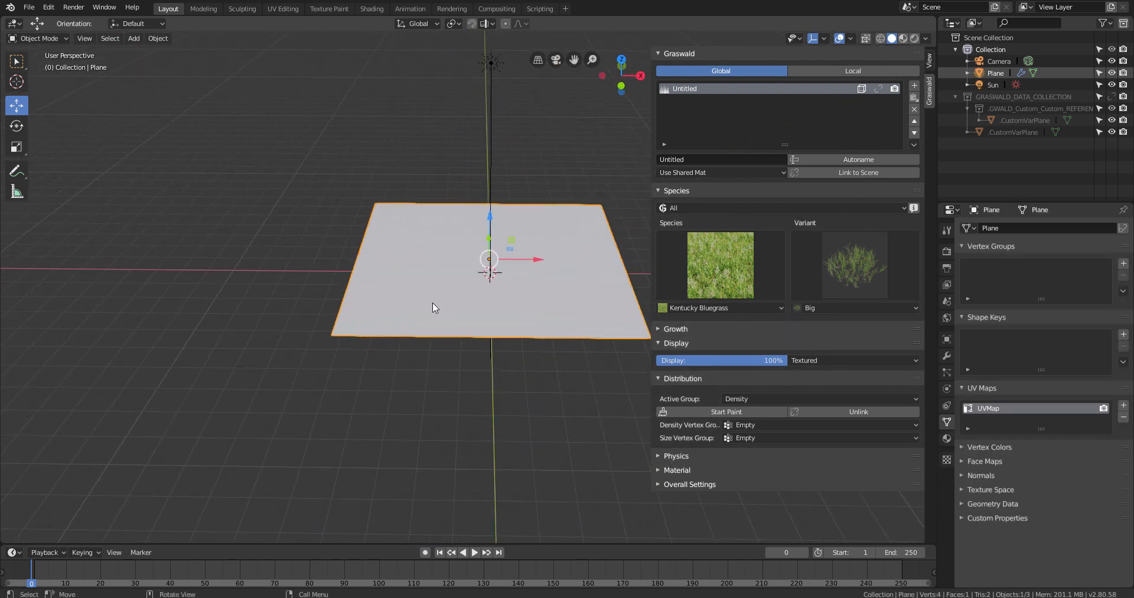
{"action": "key", "text": "Tab"}
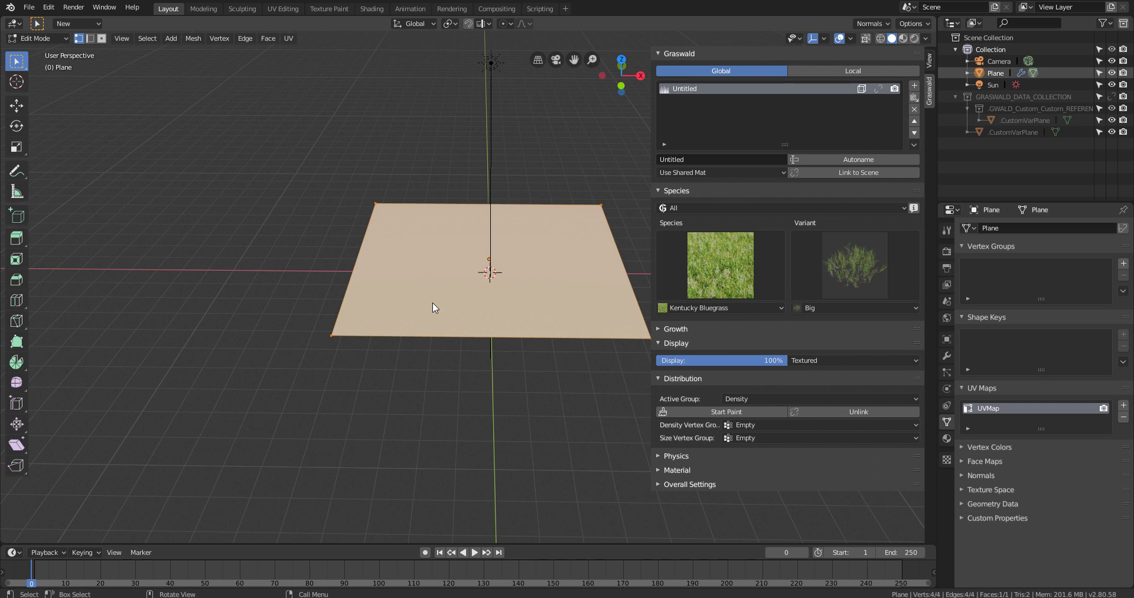
{"action": "right_click", "coordinate": [433, 302]}
{"action": "left_click", "coordinate": [431, 302]}
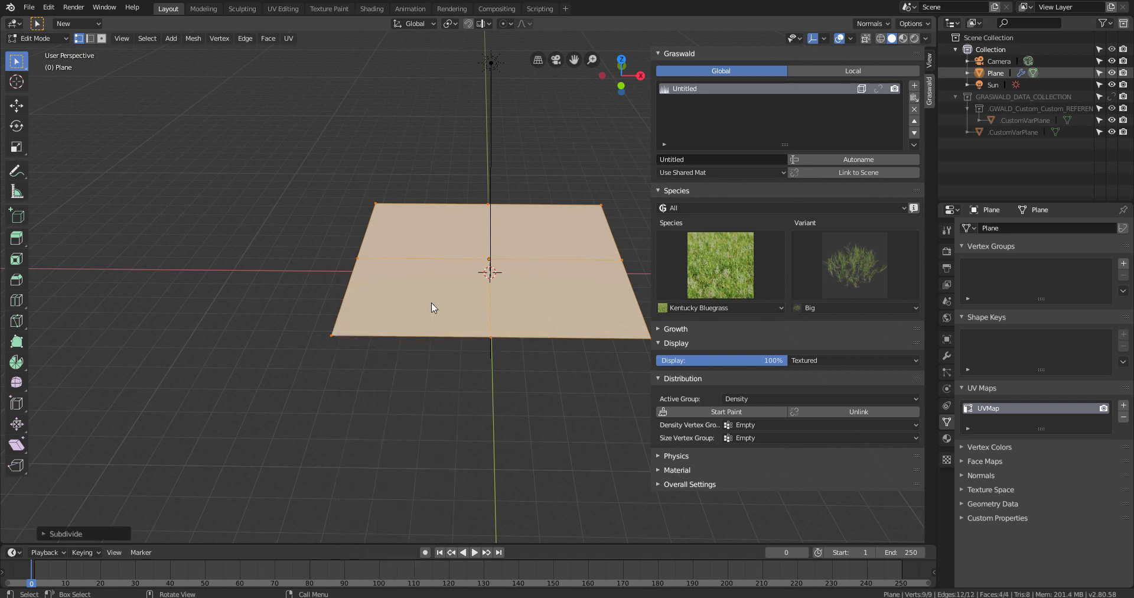
{"action": "right_click", "coordinate": [431, 302]}
{"action": "left_click", "coordinate": [431, 303]}
{"action": "right_click", "coordinate": [431, 302]}
{"action": "left_click", "coordinate": [432, 303]}
{"action": "right_click", "coordinate": [431, 302]}
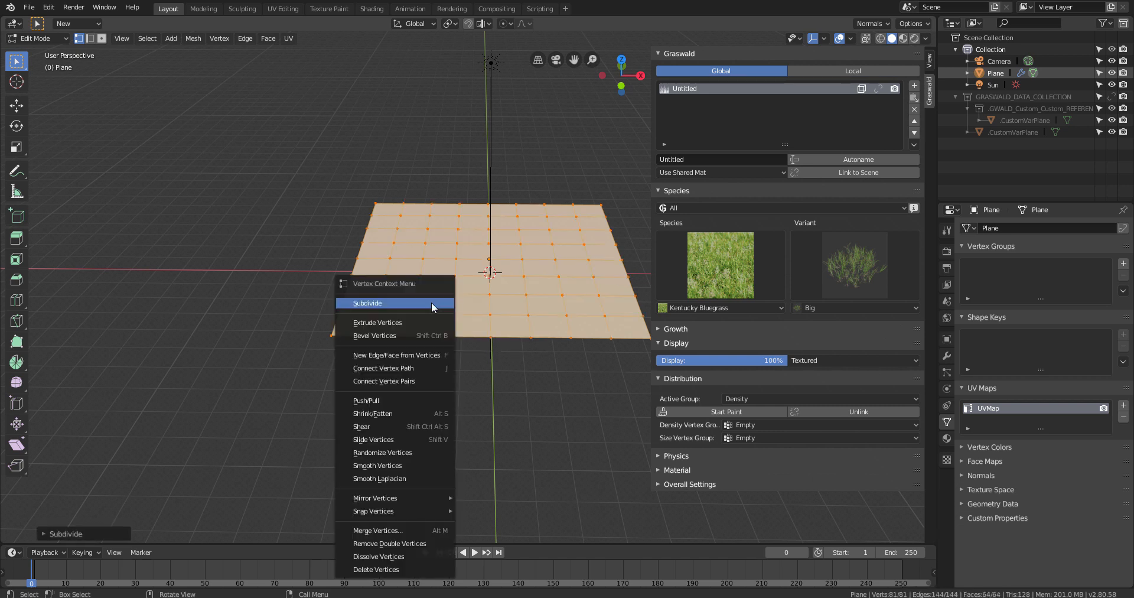
{"action": "left_click", "coordinate": [431, 303]}
{"action": "right_click", "coordinate": [431, 302]}
{"action": "left_click", "coordinate": [431, 303]}
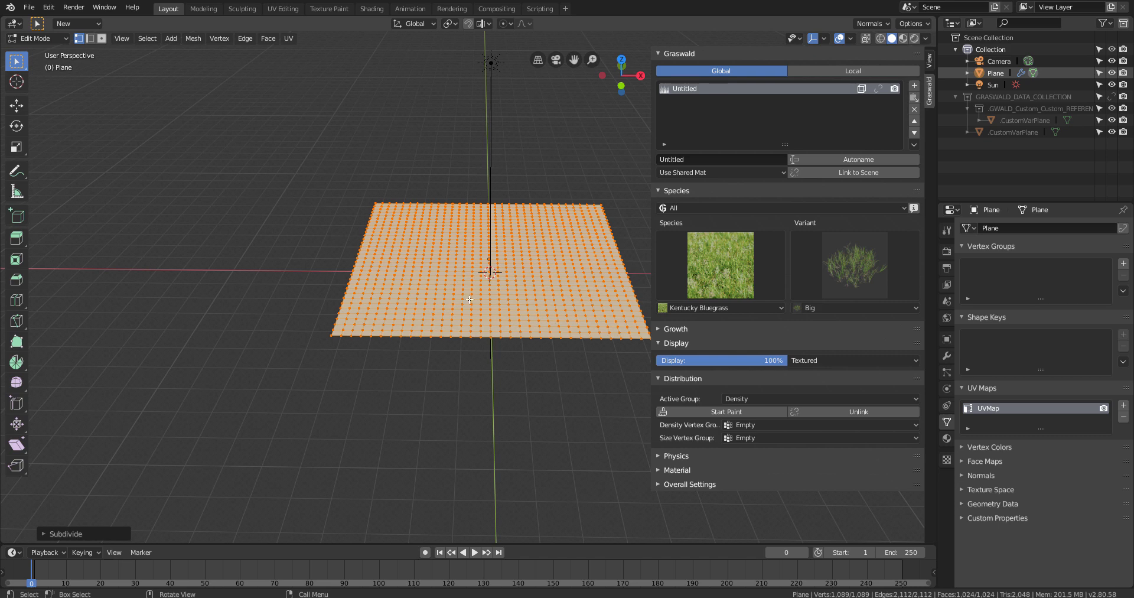
Start painting the grass density on the plane from the camera view and paint full weight over the left part of the frame.
{"action": "middle_click_drag", "start_coordinate": [469, 300], "coordinate": [396, 301]}
{"action": "scroll", "coordinate": [484, 349], "scroll_direction": "up", "scroll_amount": 2}
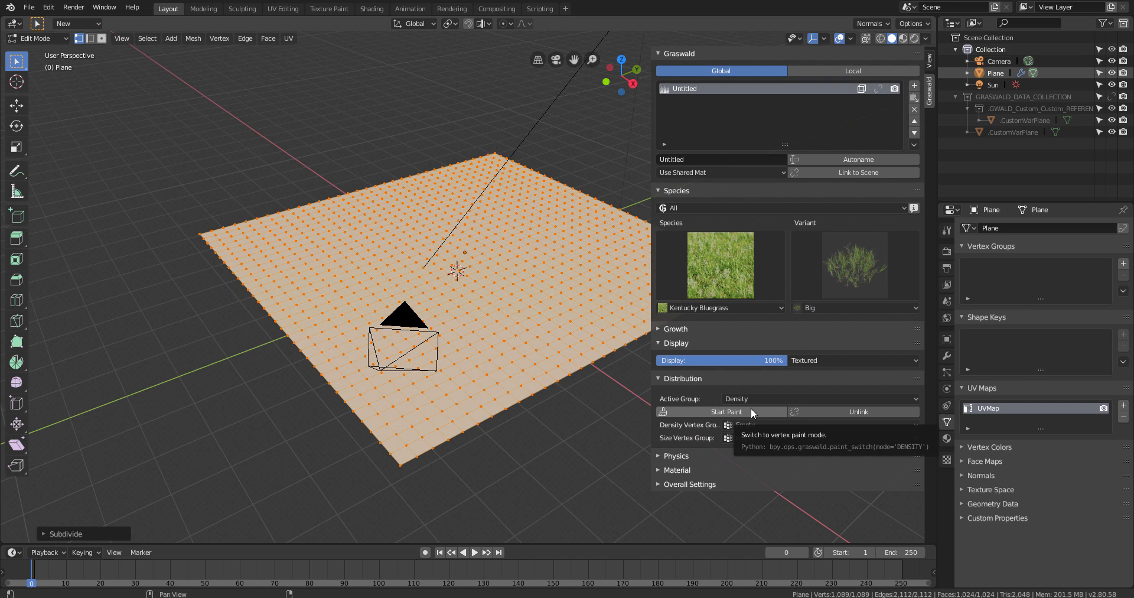
{"action": "key", "text": "KP_0"}
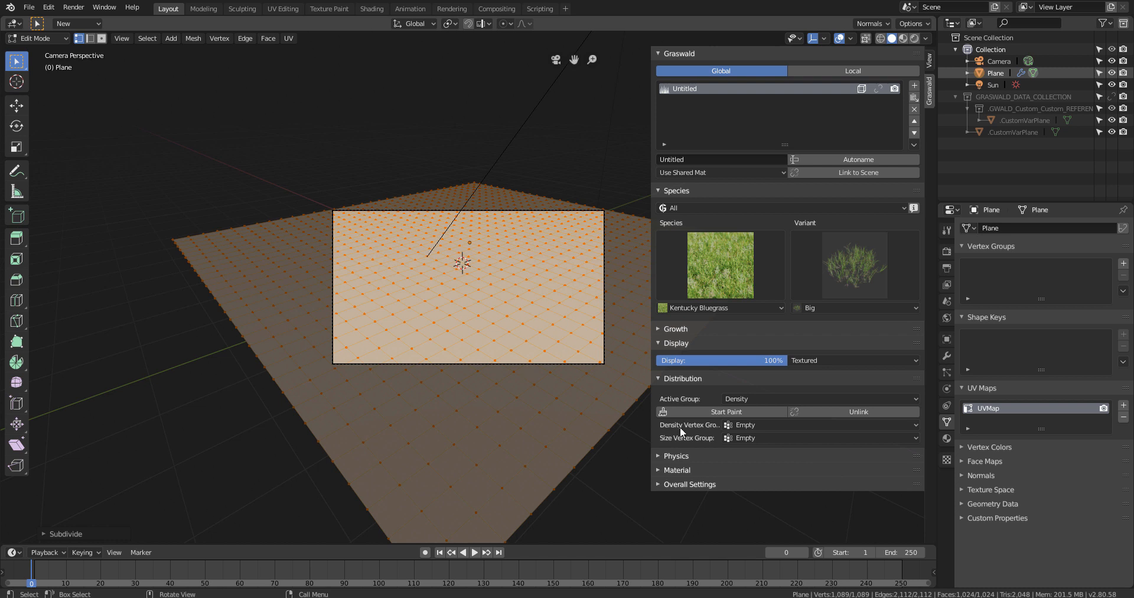
{"action": "left_click", "coordinate": [736, 413]}
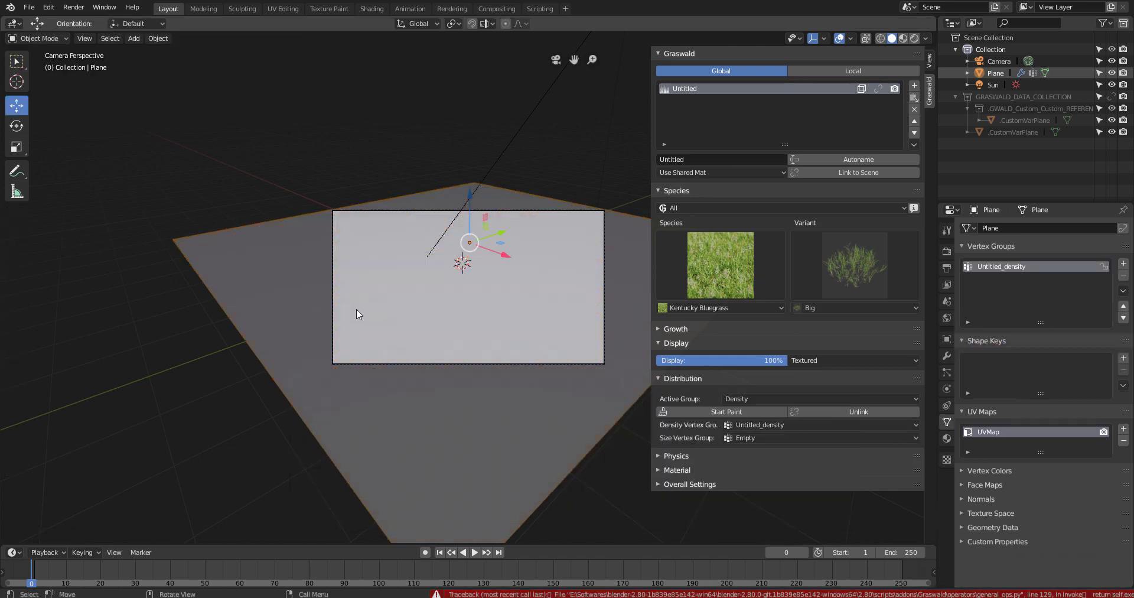
{"action": "left_click", "coordinate": [739, 410]}
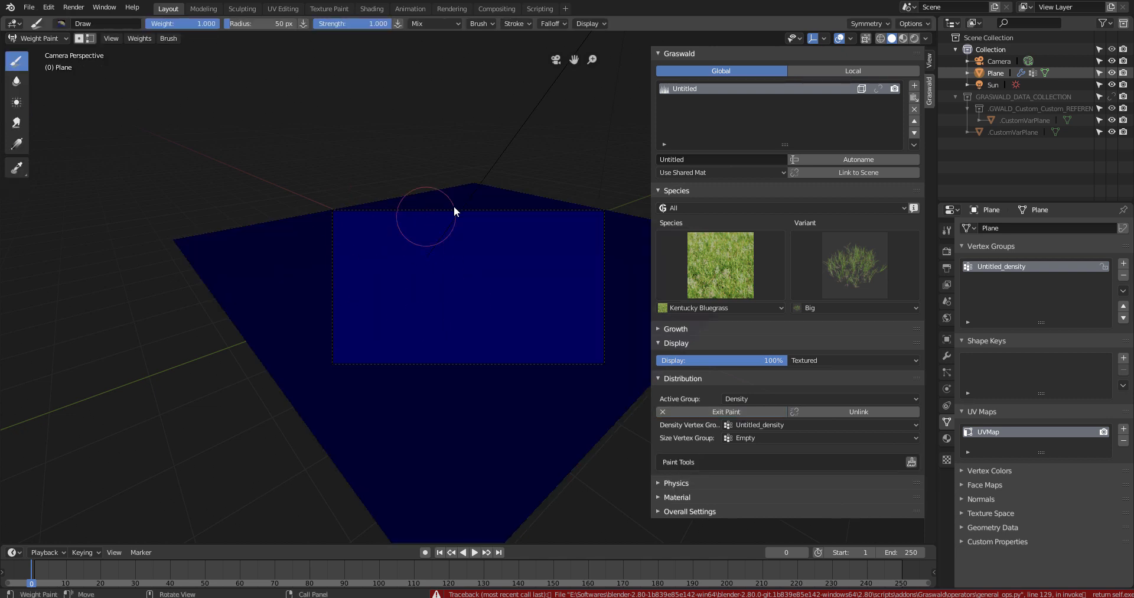
{"action": "left_click", "coordinate": [345, 221]}
{"action": "mouse_move", "coordinate": [345, 221]}
{"action": "left_mouse_down"}
{"action": "mouse_move", "coordinate": [344, 319]}
{"action": "mouse_move", "coordinate": [424, 260]}
{"action": "left_mouse_up"}
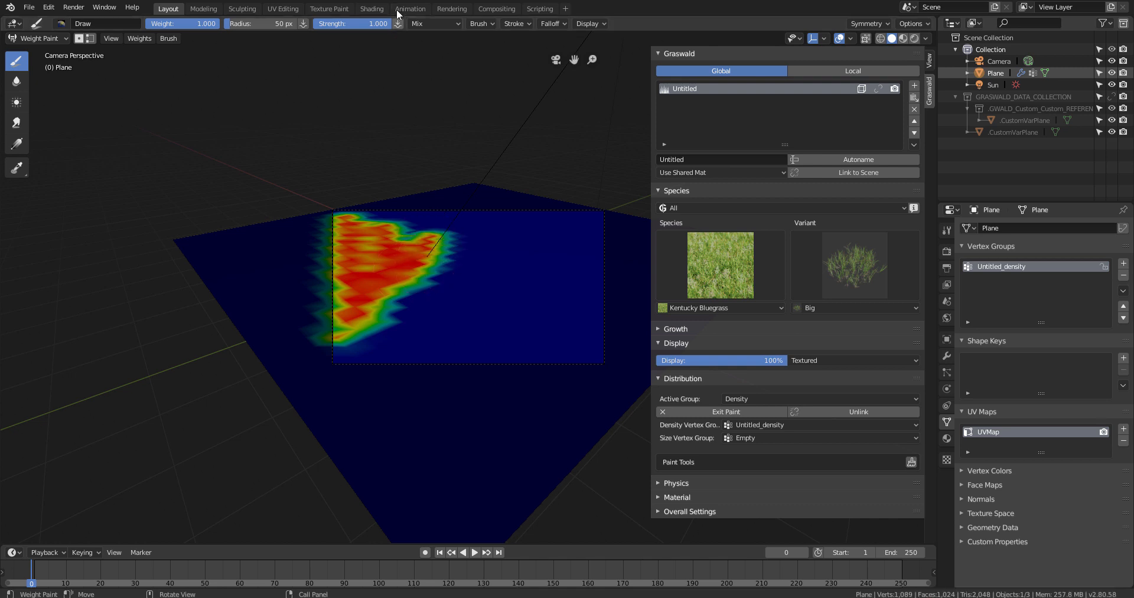
Enlarge the brush radius to 161 px and fill the whole camera frame with full density weight.
{"action": "mouse_move", "coordinate": [253, 23]}
{"action": "left_mouse_down"}
{"action": "mouse_move", "coordinate": [307, 23]}
{"action": "mouse_move", "coordinate": [225, 23]}
{"action": "left_mouse_up"}
{"action": "mouse_move", "coordinate": [408, 266]}
{"action": "left_mouse_down"}
{"action": "mouse_move", "coordinate": [443, 299]}
{"action": "mouse_move", "coordinate": [425, 235]}
{"action": "mouse_move", "coordinate": [536, 223]}
{"action": "mouse_move", "coordinate": [529, 284]}
{"action": "mouse_move", "coordinate": [569, 325]}
{"action": "mouse_move", "coordinate": [592, 303]}
{"action": "mouse_move", "coordinate": [480, 243]}
{"action": "mouse_move", "coordinate": [470, 309]}
{"action": "mouse_move", "coordinate": [389, 319]}
{"action": "mouse_move", "coordinate": [468, 346]}
{"action": "mouse_move", "coordinate": [515, 318]}
{"action": "mouse_move", "coordinate": [440, 308]}
{"action": "mouse_move", "coordinate": [430, 288]}
{"action": "left_mouse_up"}
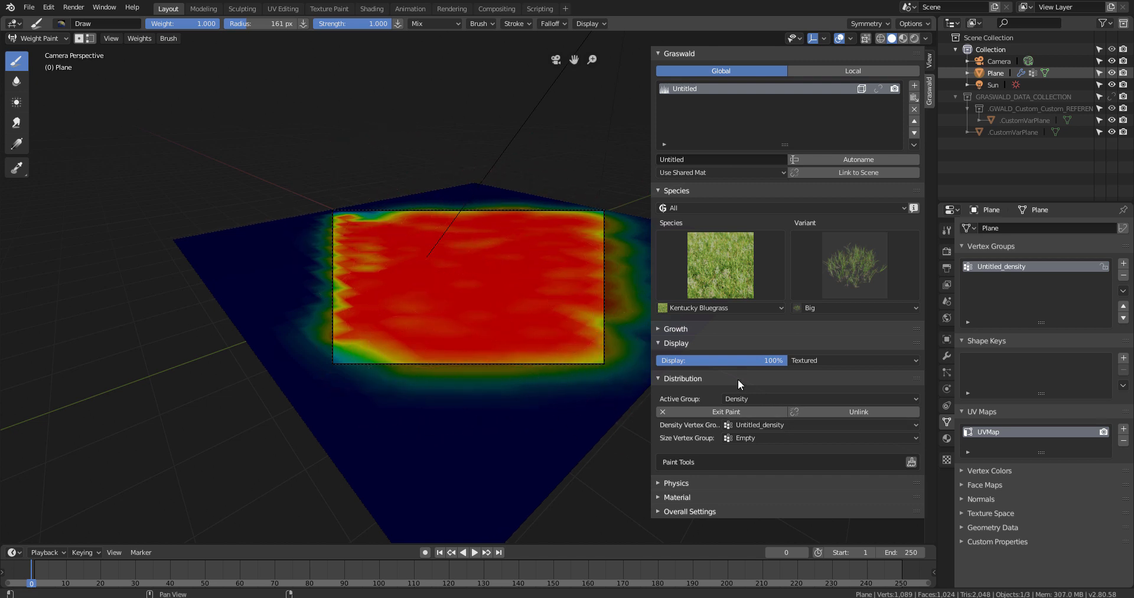
{"action": "mouse_move", "coordinate": [388, 231]}
{"action": "left_mouse_down"}
{"action": "mouse_move", "coordinate": [401, 221]}
{"action": "mouse_move", "coordinate": [451, 264]}
{"action": "mouse_move", "coordinate": [378, 231]}
{"action": "mouse_move", "coordinate": [337, 232]}
{"action": "mouse_move", "coordinate": [329, 269]}
{"action": "mouse_move", "coordinate": [353, 329]}
{"action": "mouse_move", "coordinate": [413, 347]}
{"action": "mouse_move", "coordinate": [382, 357]}
{"action": "mouse_move", "coordinate": [567, 356]}
{"action": "mouse_move", "coordinate": [581, 307]}
{"action": "mouse_move", "coordinate": [567, 279]}
{"action": "left_mouse_up"}
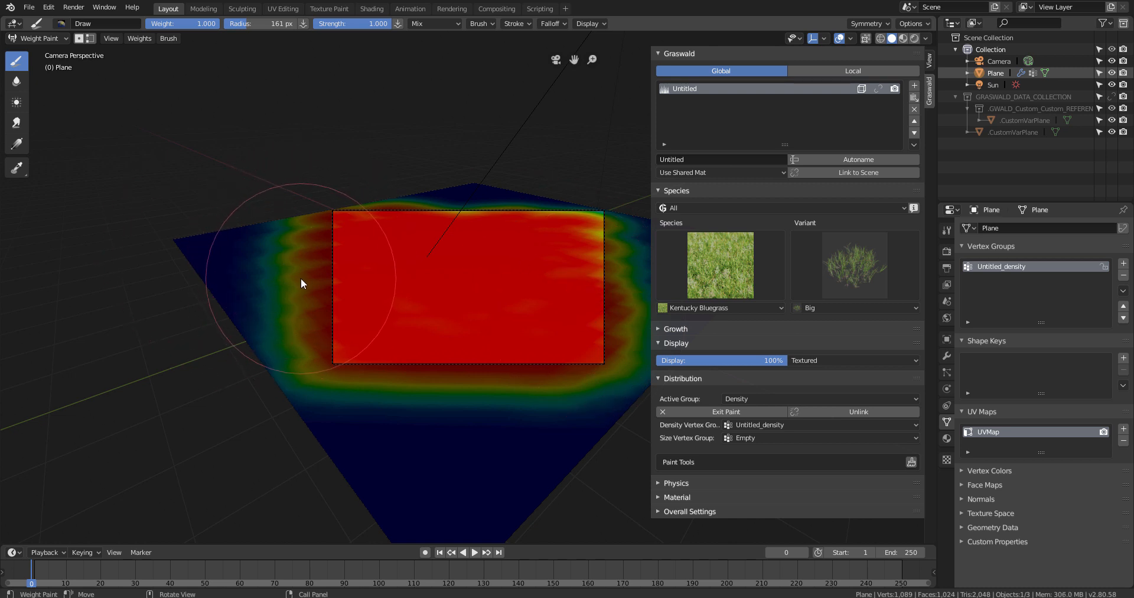
{"action": "mouse_move", "coordinate": [523, 279]}
{"action": "left_mouse_down"}
{"action": "mouse_move", "coordinate": [422, 317]}
{"action": "mouse_move", "coordinate": [580, 315]}
{"action": "mouse_move", "coordinate": [579, 228]}
{"action": "mouse_move", "coordinate": [593, 216]}
{"action": "mouse_move", "coordinate": [360, 215]}
{"action": "mouse_move", "coordinate": [324, 265]}
{"action": "mouse_move", "coordinate": [346, 354]}
{"action": "mouse_move", "coordinate": [569, 359]}
{"action": "mouse_move", "coordinate": [615, 324]}
{"action": "mouse_move", "coordinate": [592, 218]}
{"action": "mouse_move", "coordinate": [596, 267]}
{"action": "left_mouse_up"}
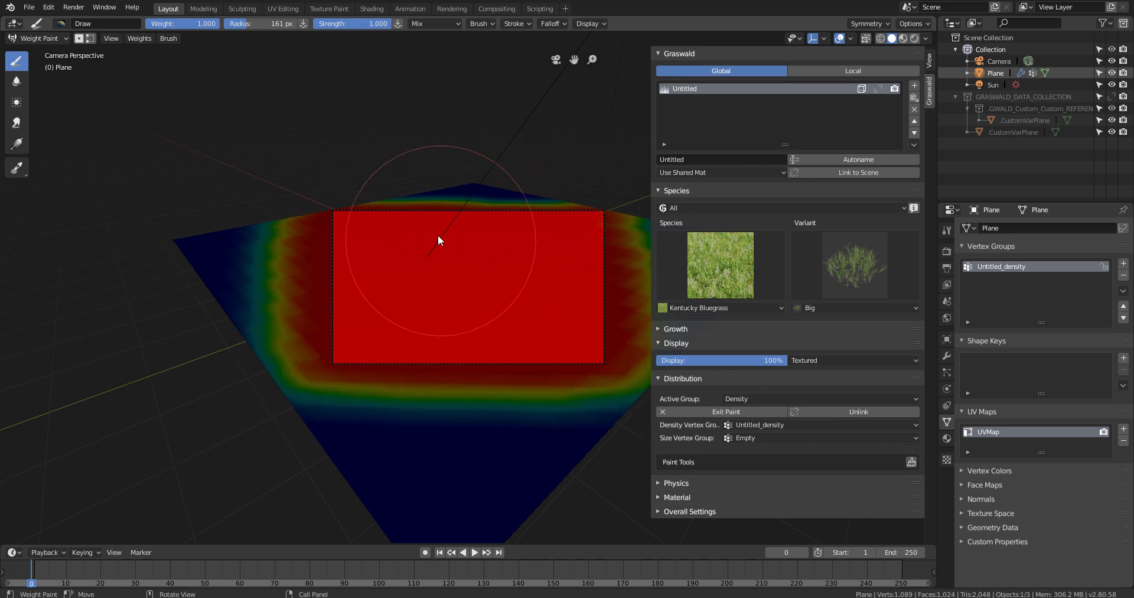
Exit density painting and link the Untitled grass system back to the scene.
{"action": "left_click", "coordinate": [720, 409]}
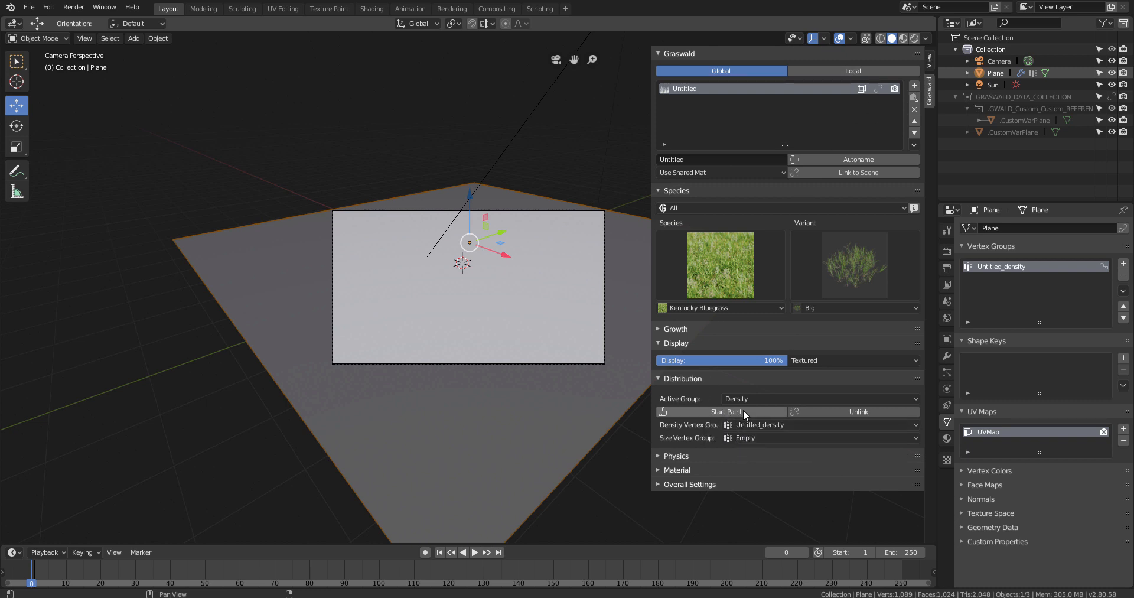
{"action": "left_click", "coordinate": [879, 89]}
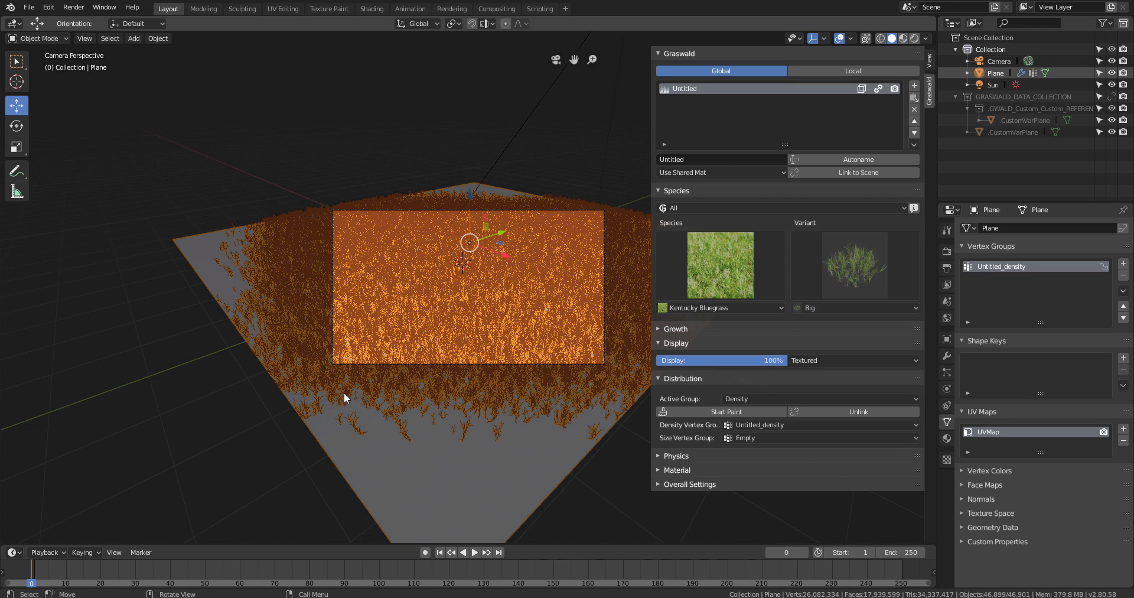
Create a new turbulence in the Physics settings and play the animation to preview the grass movement.
{"action": "left_click", "coordinate": [659, 377]}
{"action": "left_click", "coordinate": [669, 393]}
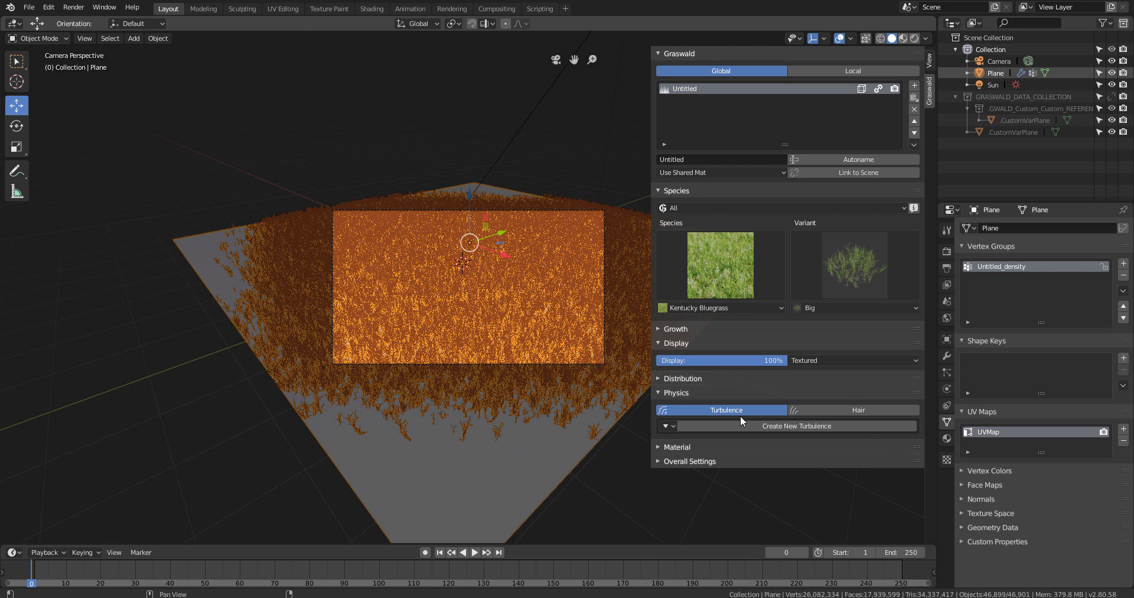
{"action": "left_click", "coordinate": [771, 425]}
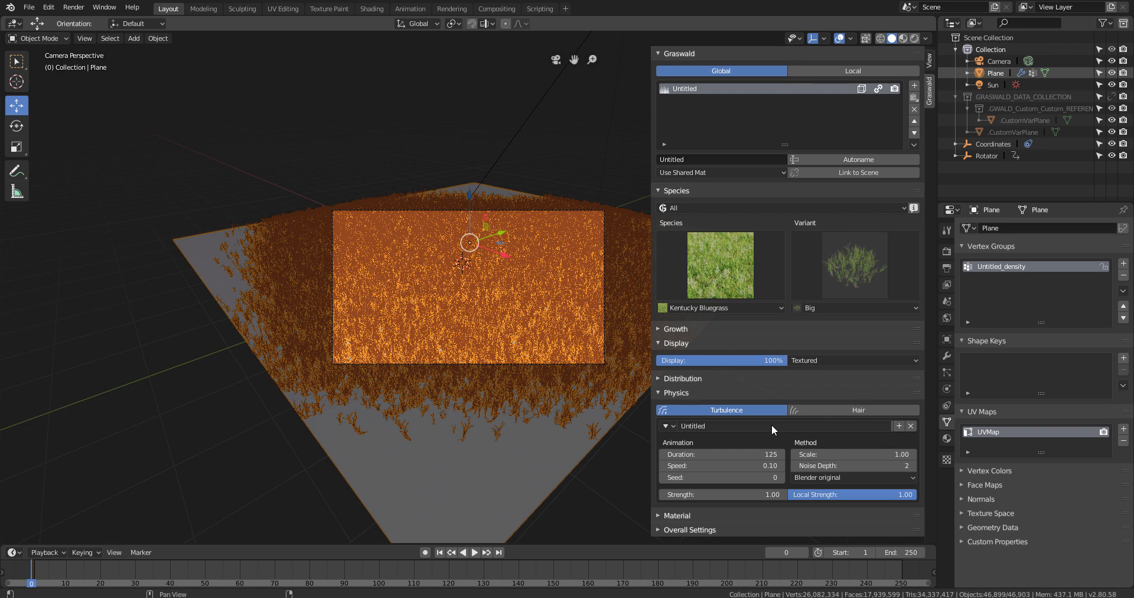
{"action": "left_click", "coordinate": [474, 551]}
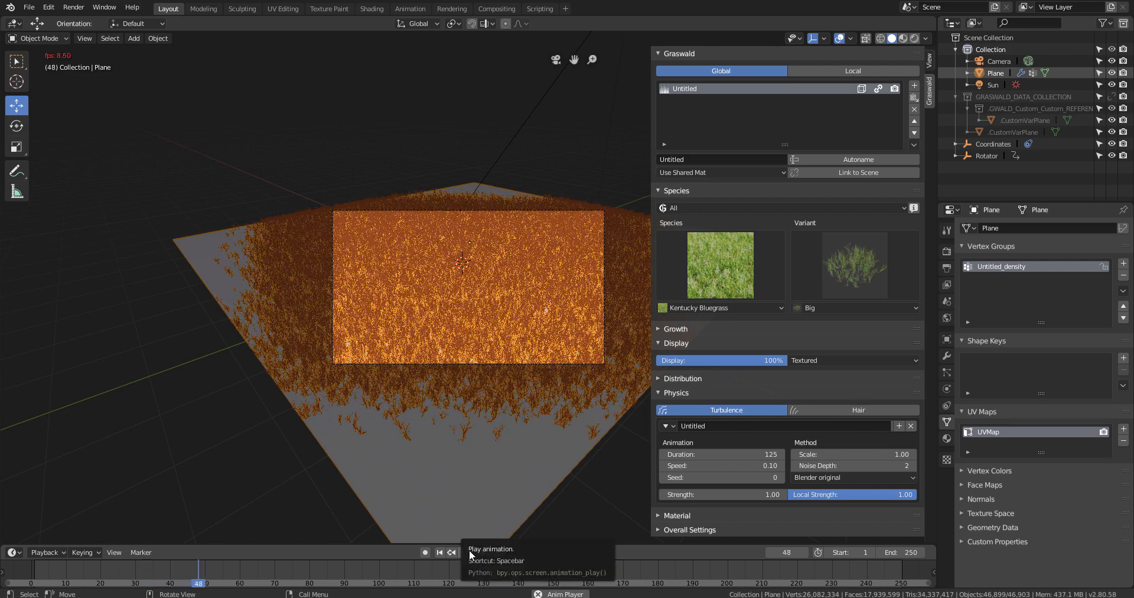
{"action": "left_click", "coordinate": [469, 551]}
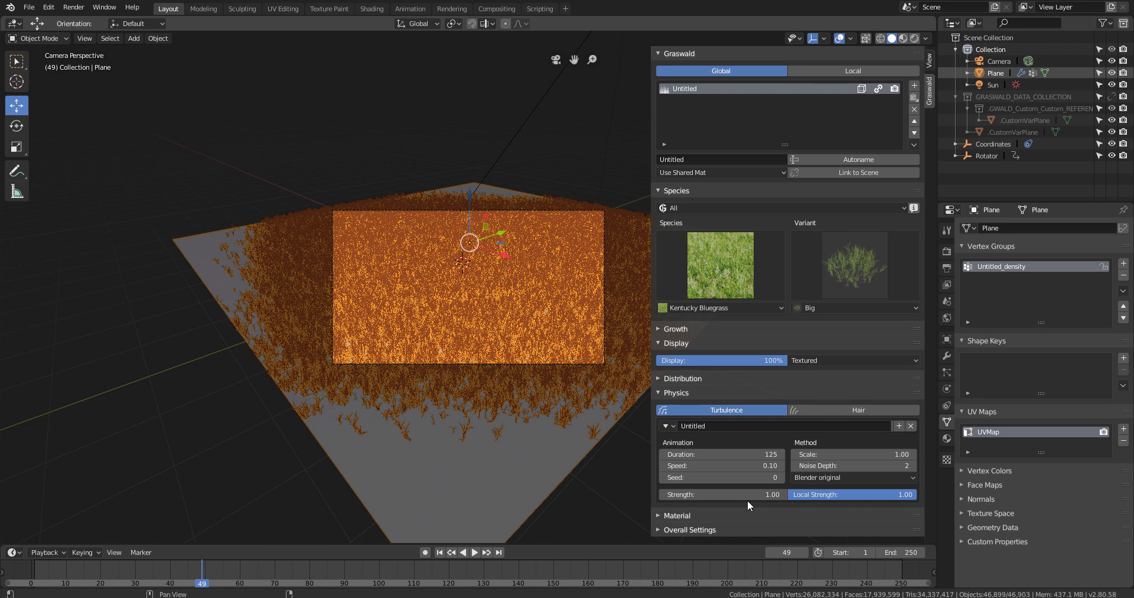
Review the turbulence noise methods and the particle and render properties, and remove the turbulence.
{"action": "left_click", "coordinate": [848, 477]}
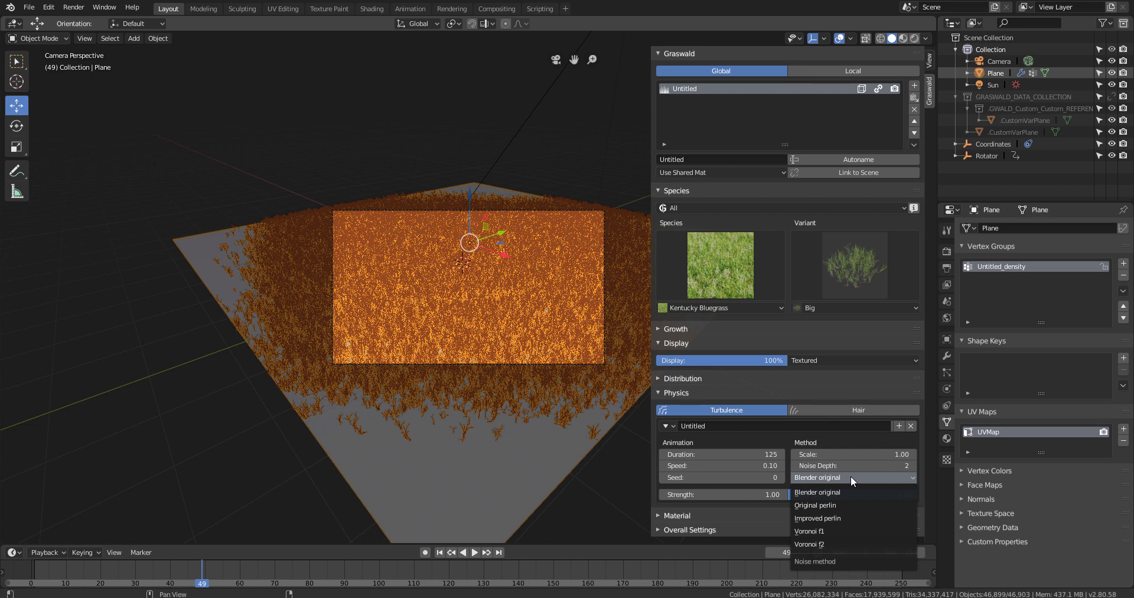
{"action": "left_click", "coordinate": [850, 477]}
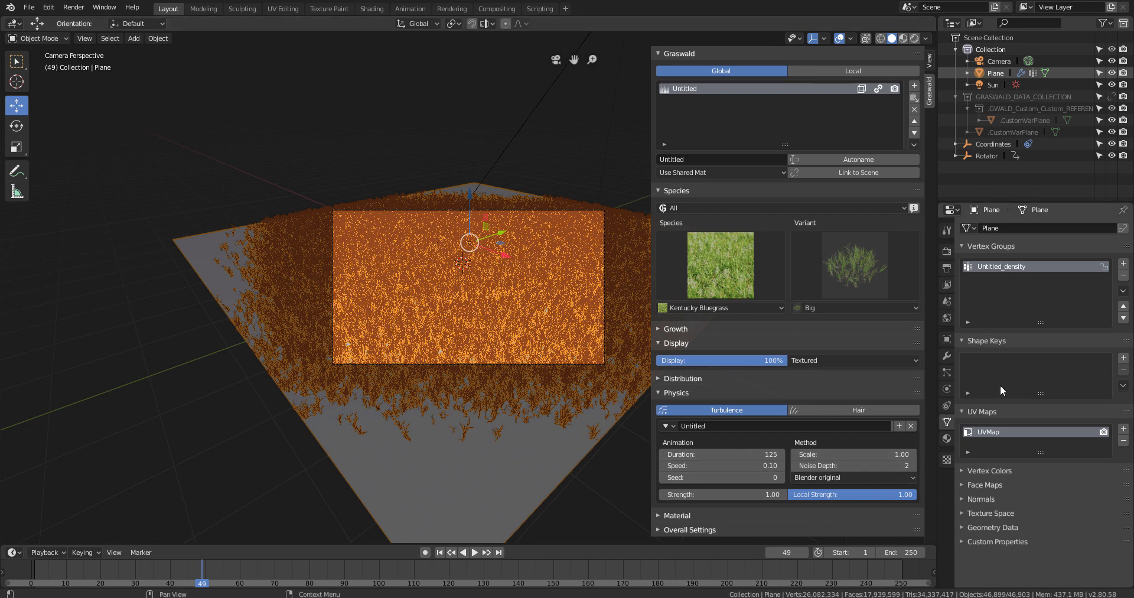
{"action": "left_click", "coordinate": [947, 374]}
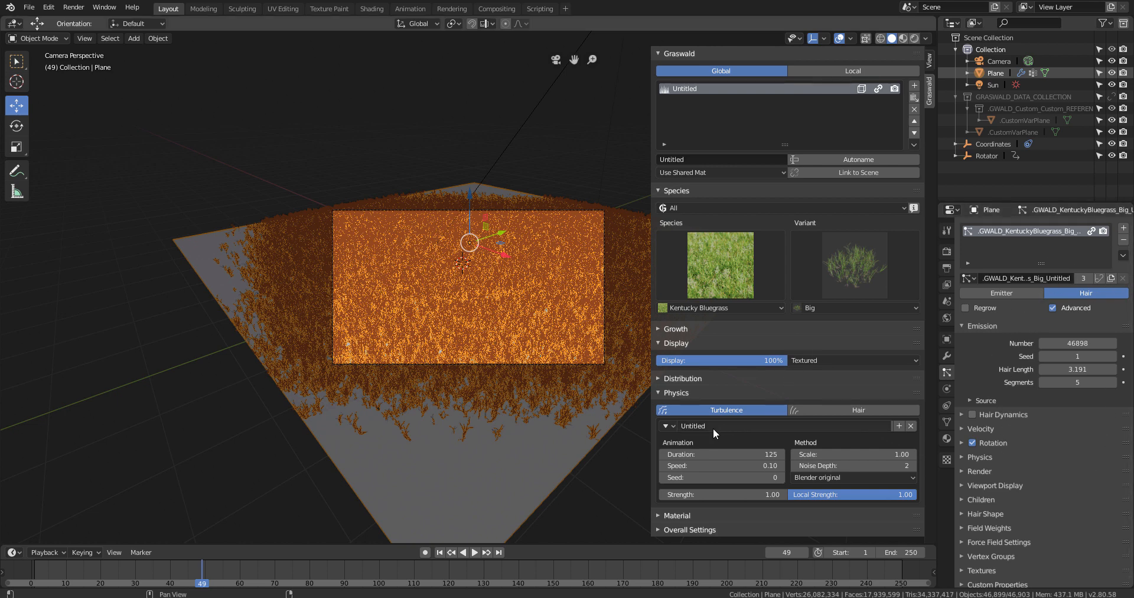
{"action": "left_click", "coordinate": [946, 252]}
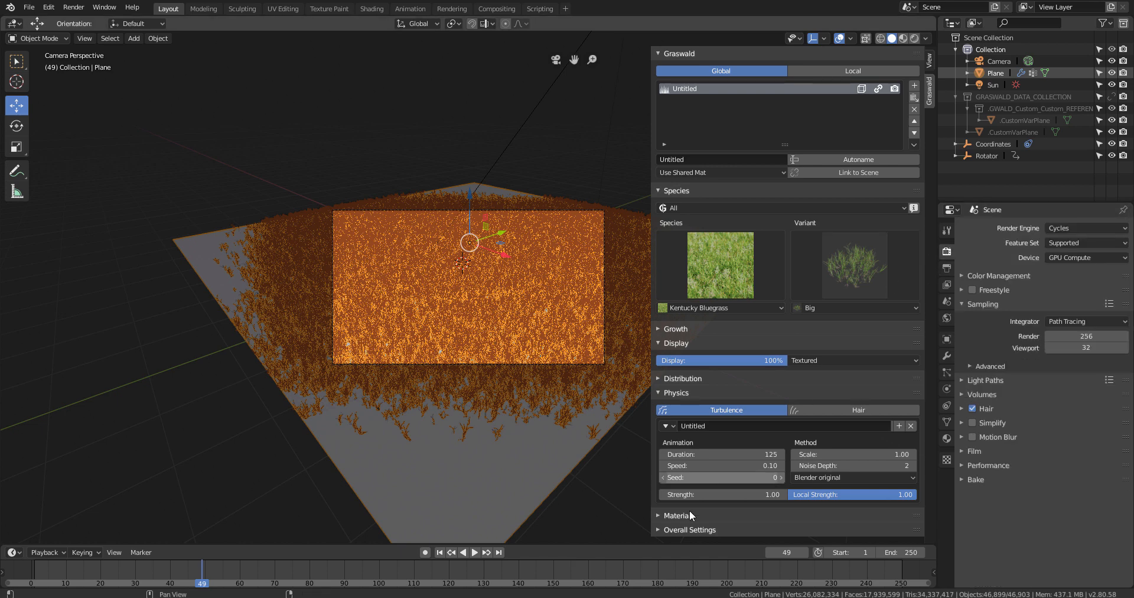
{"action": "left_click", "coordinate": [912, 426]}
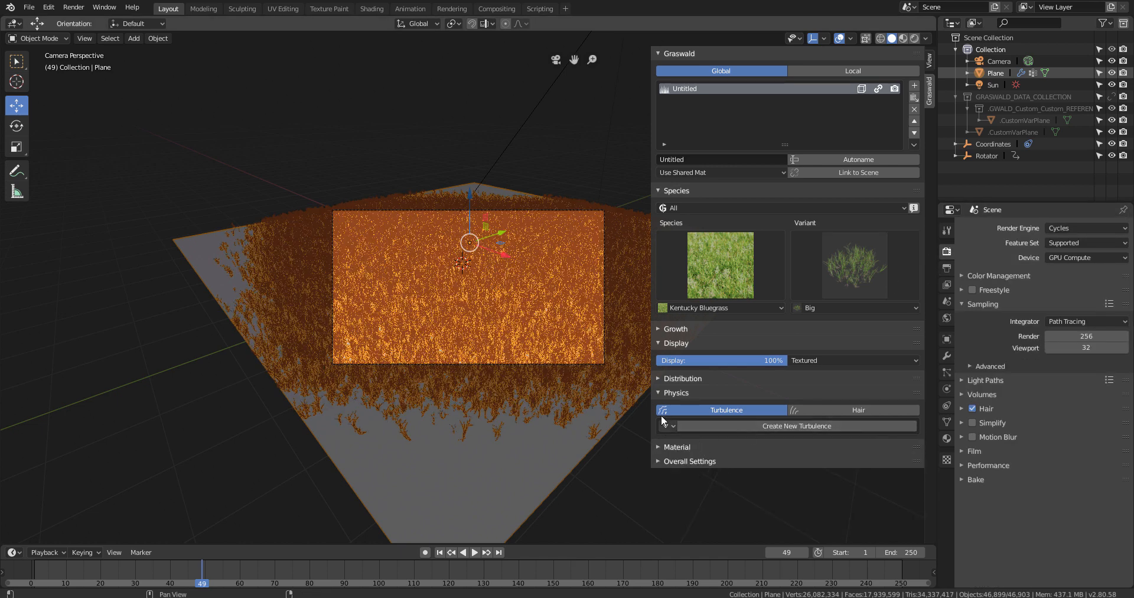
Collapse the Physics settings and look through the grass Material settings.
{"action": "left_click", "coordinate": [656, 393]}
{"action": "left_click", "coordinate": [665, 406]}
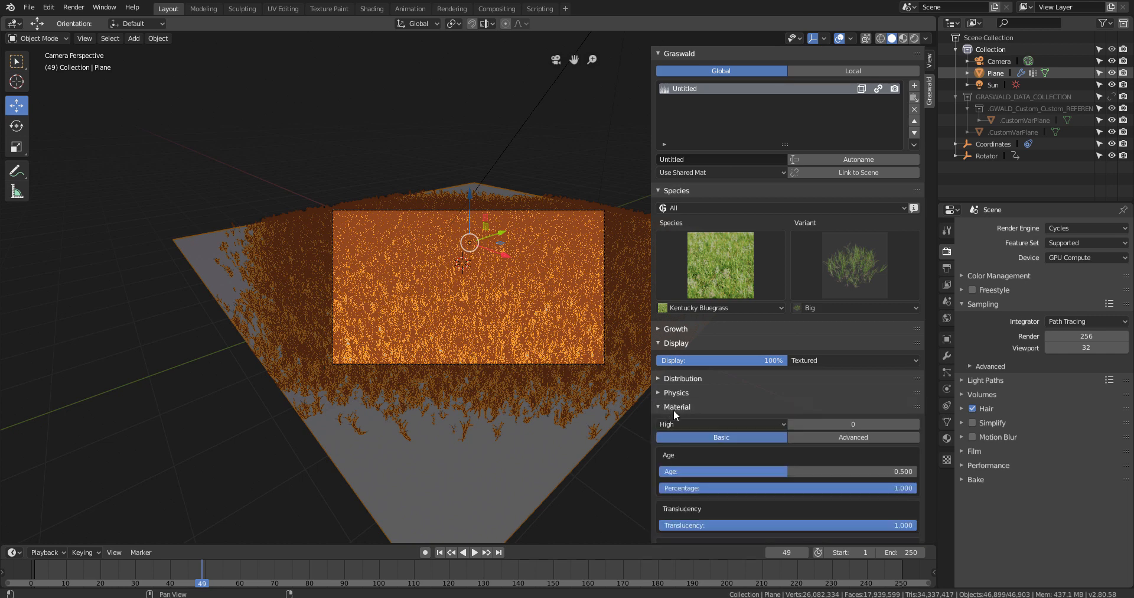
{"action": "scroll", "coordinate": [827, 434], "scroll_direction": "down", "scroll_amount": 3}
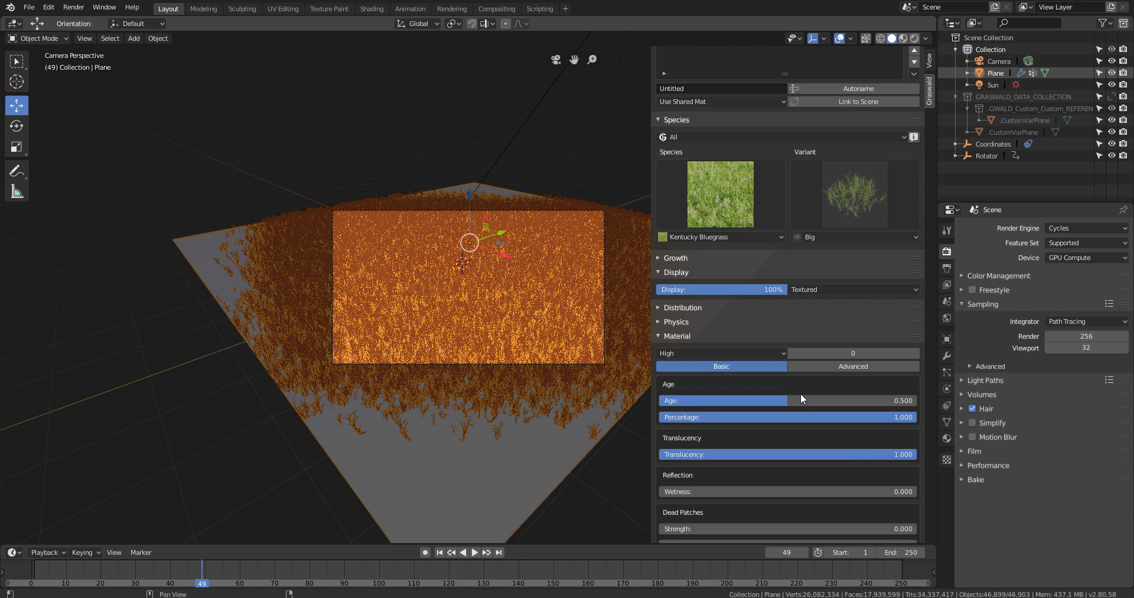
{"action": "scroll", "coordinate": [748, 301], "scroll_direction": "up", "scroll_amount": 3}
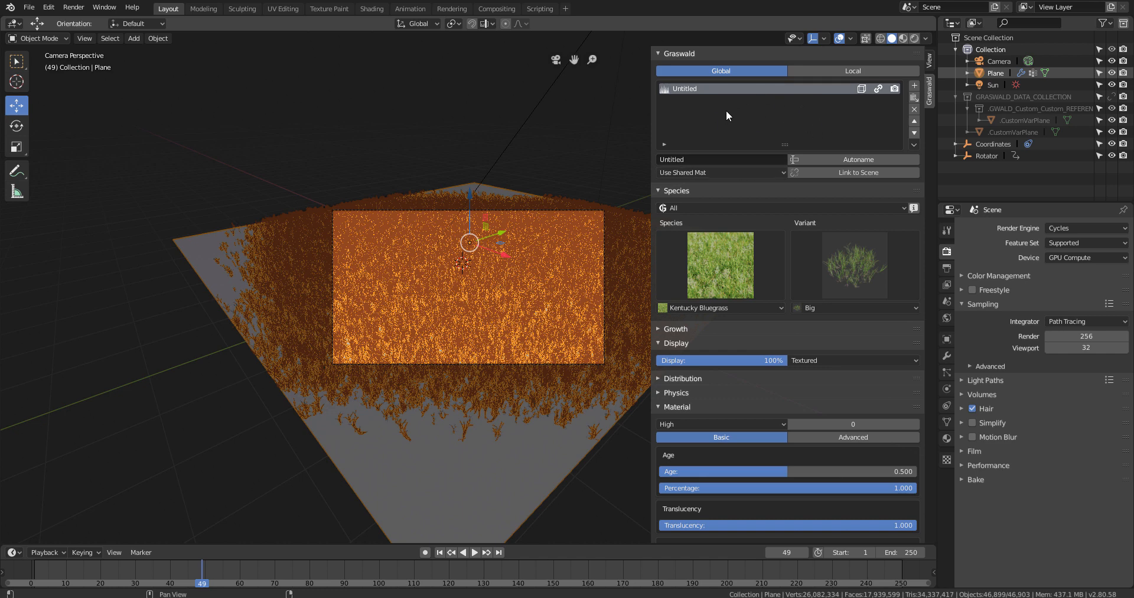
Add a second Graswald system to the plane, using the Dandelion species with the Flower variant.
{"action": "left_click", "coordinate": [914, 88]}
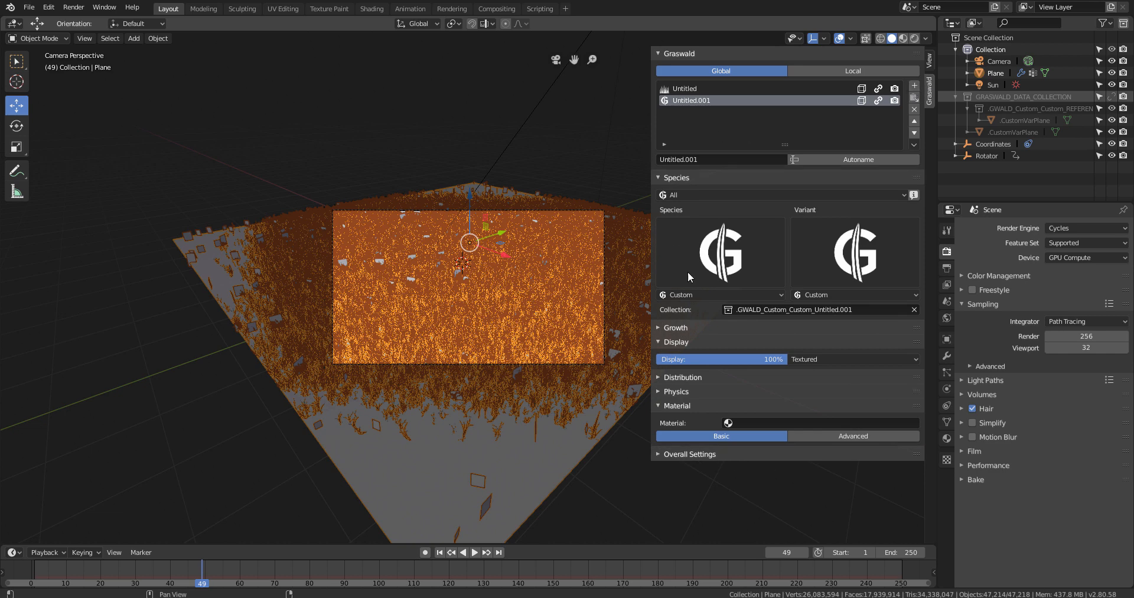
{"action": "left_click", "coordinate": [720, 266]}
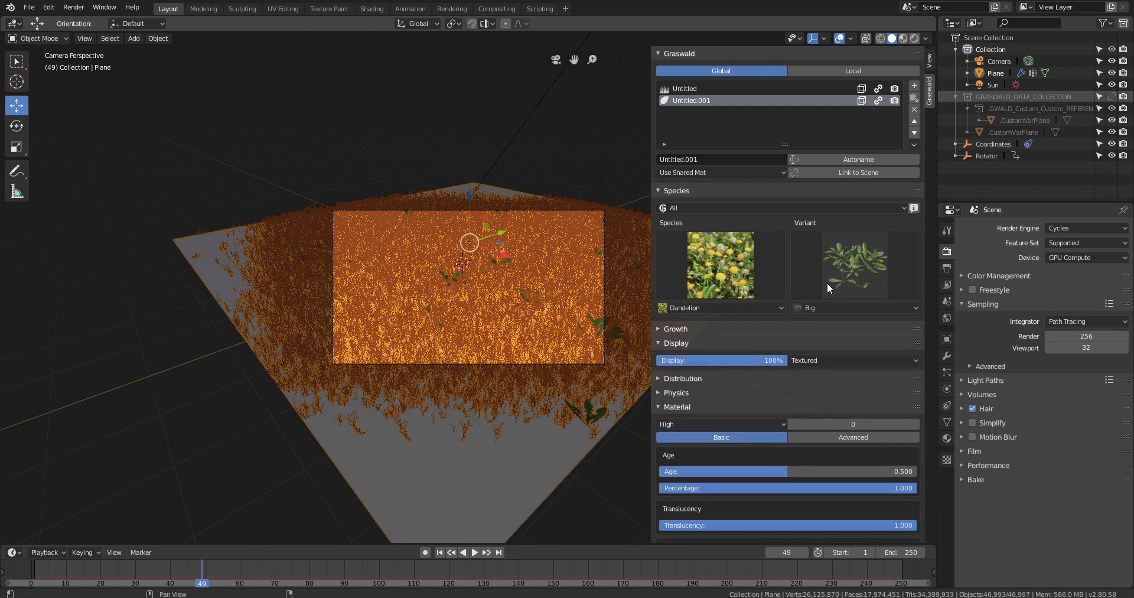
{"action": "left_click", "coordinate": [828, 288]}
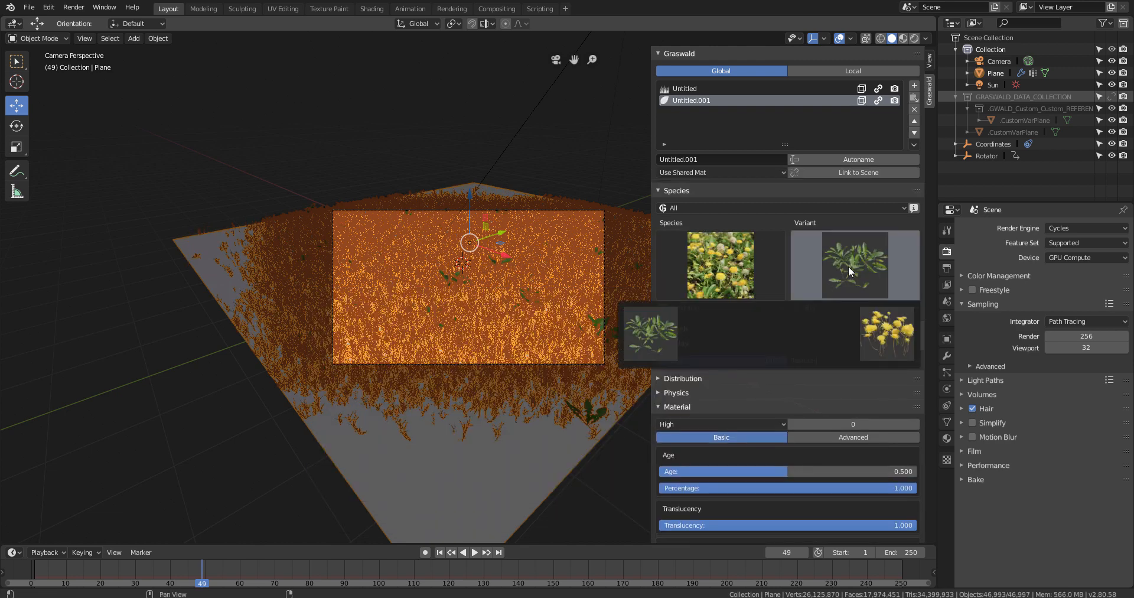
{"action": "left_click", "coordinate": [890, 331]}
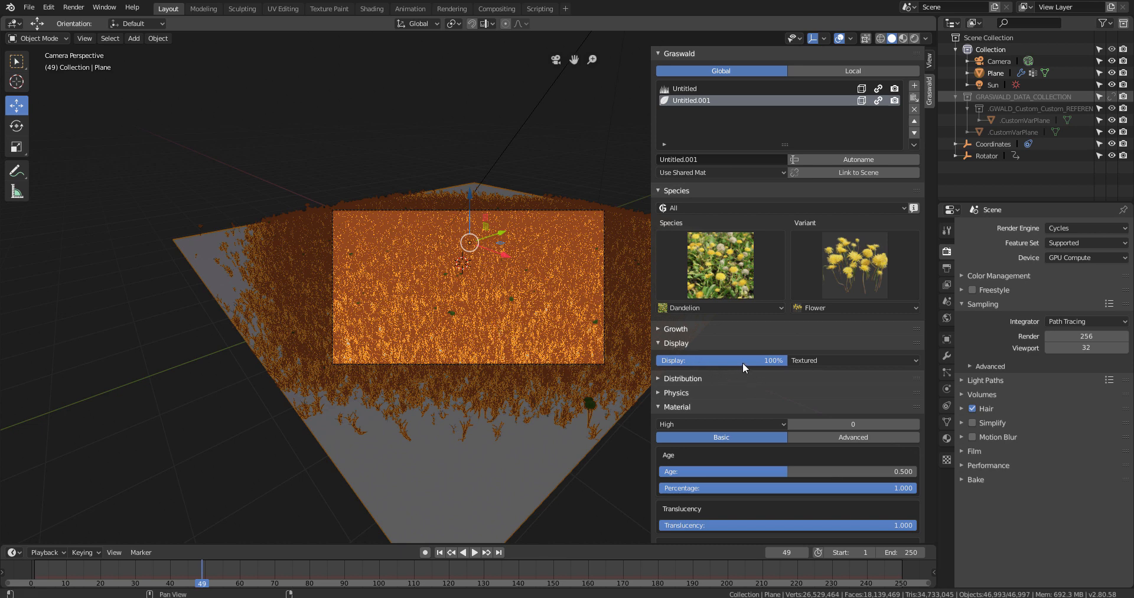
Expand the Growth settings and set the dandelion density to 100.
{"action": "left_click", "coordinate": [684, 329]}
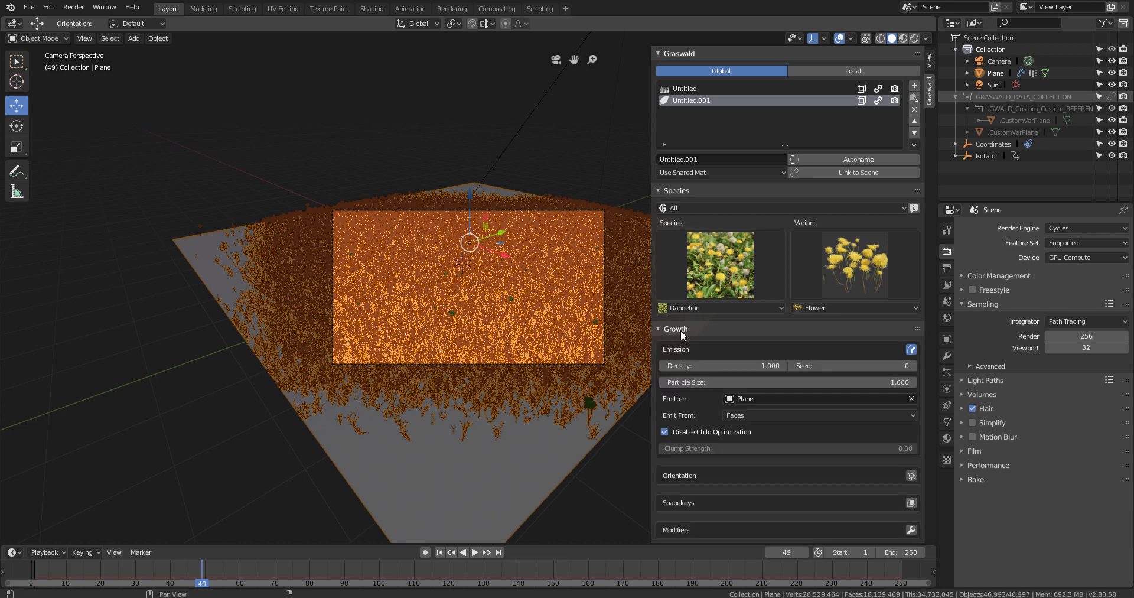
{"action": "left_click", "coordinate": [745, 365]}
{"action": "type", "text": "100"}
{"action": "key", "text": "Return"}
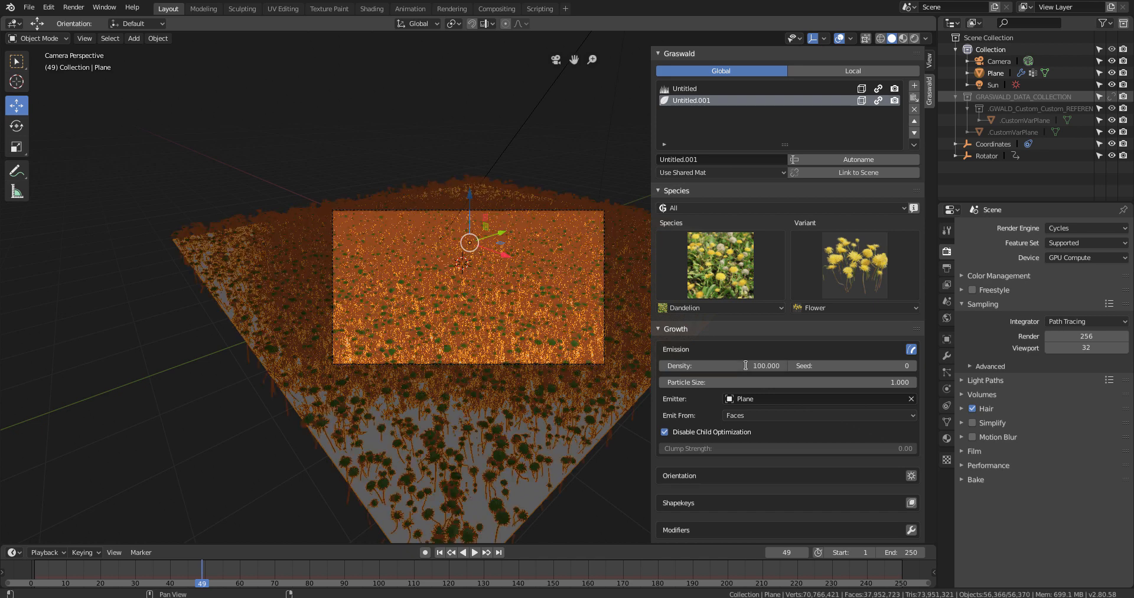
Try a particle size of 10 for the dandelion system.
{"action": "left_click", "coordinate": [844, 382]}
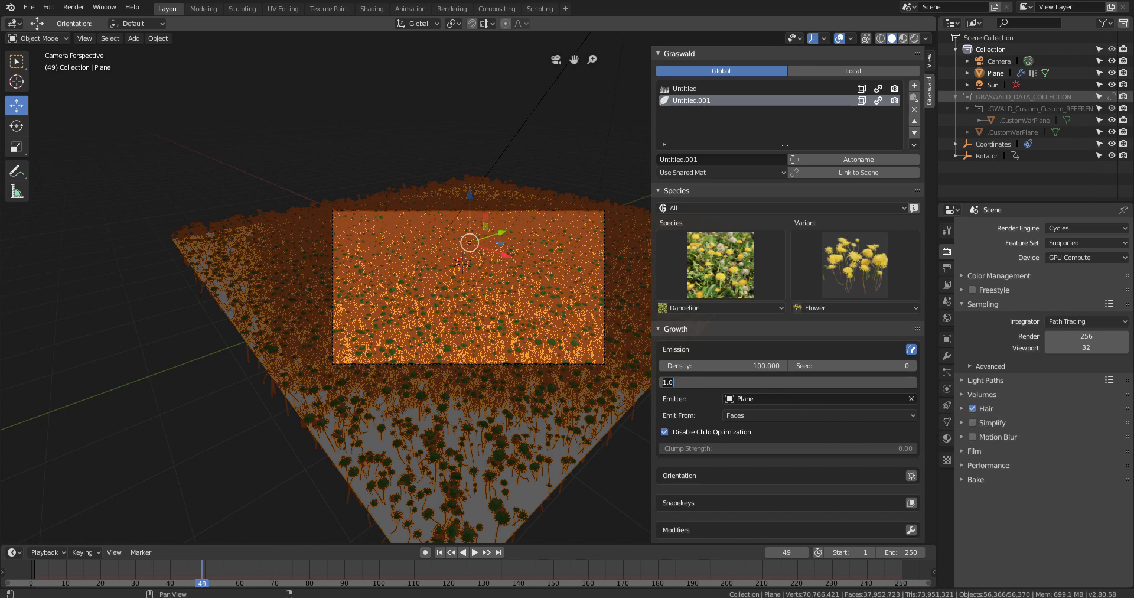
{"action": "type", "text": "10"}
{"action": "key", "text": "Return"}
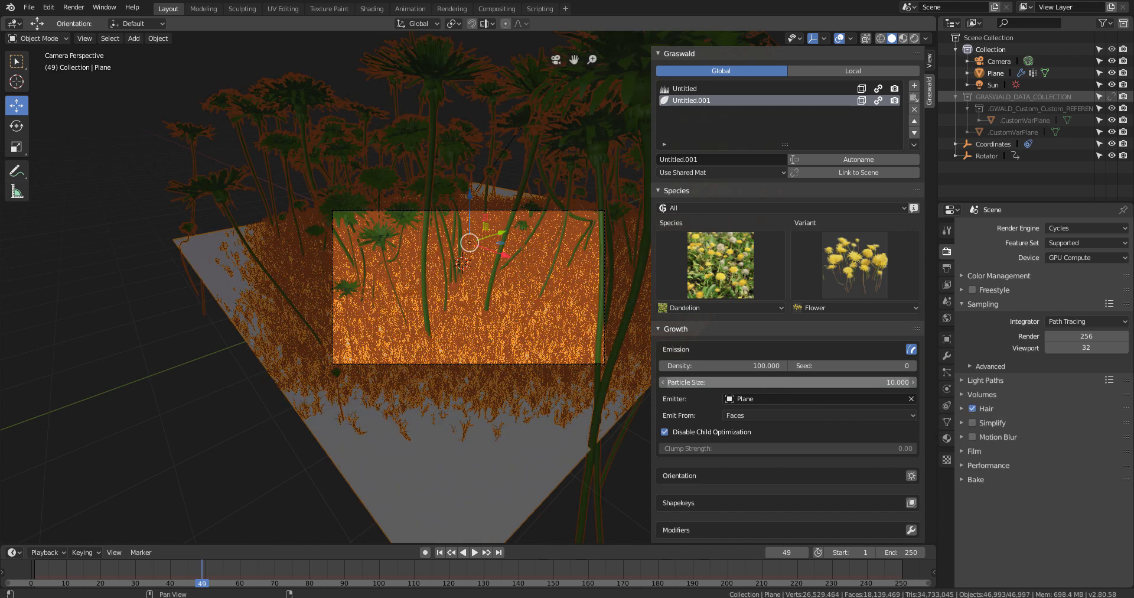
Set the dandelion system's particle size to 2.
{"action": "left_click", "coordinate": [792, 379]}
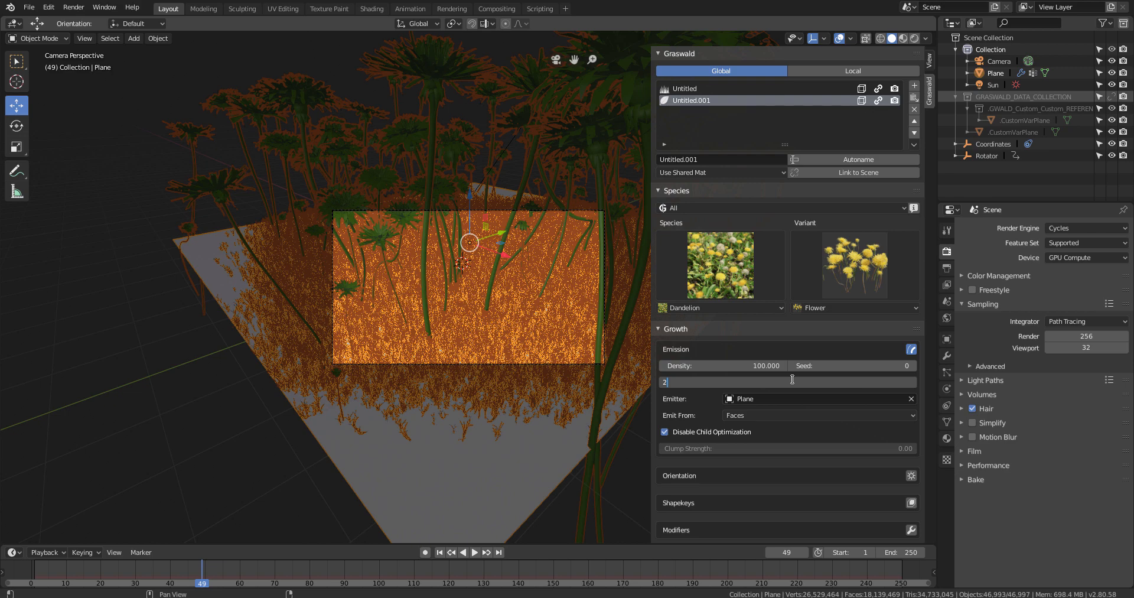
{"action": "key", "text": "Return"}
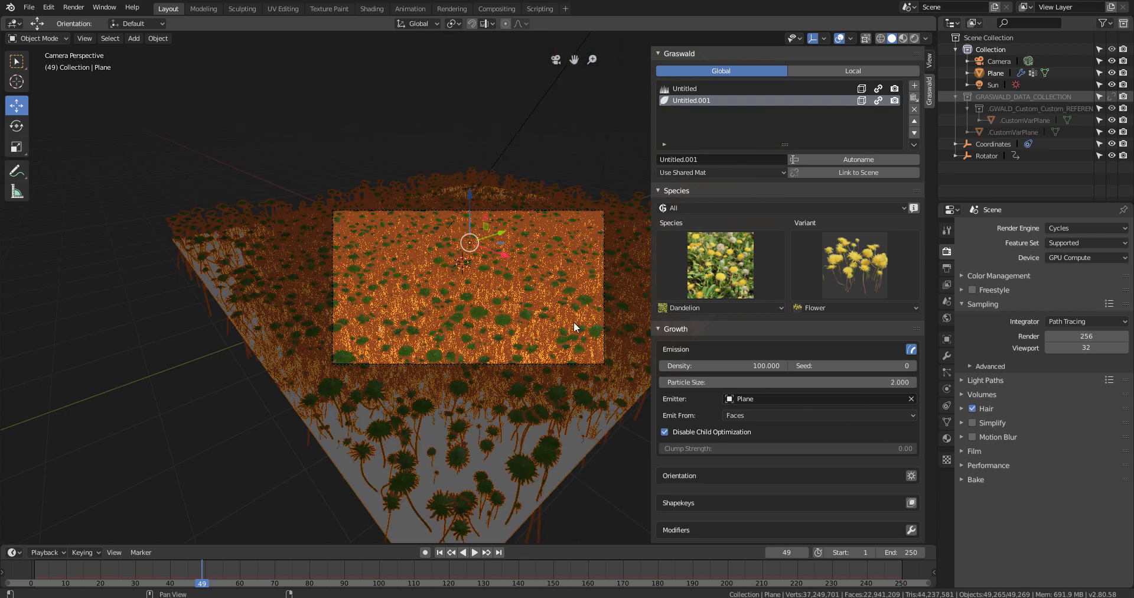
{"action": "scroll", "coordinate": [460, 313], "scroll_direction": "up", "scroll_amount": 4}
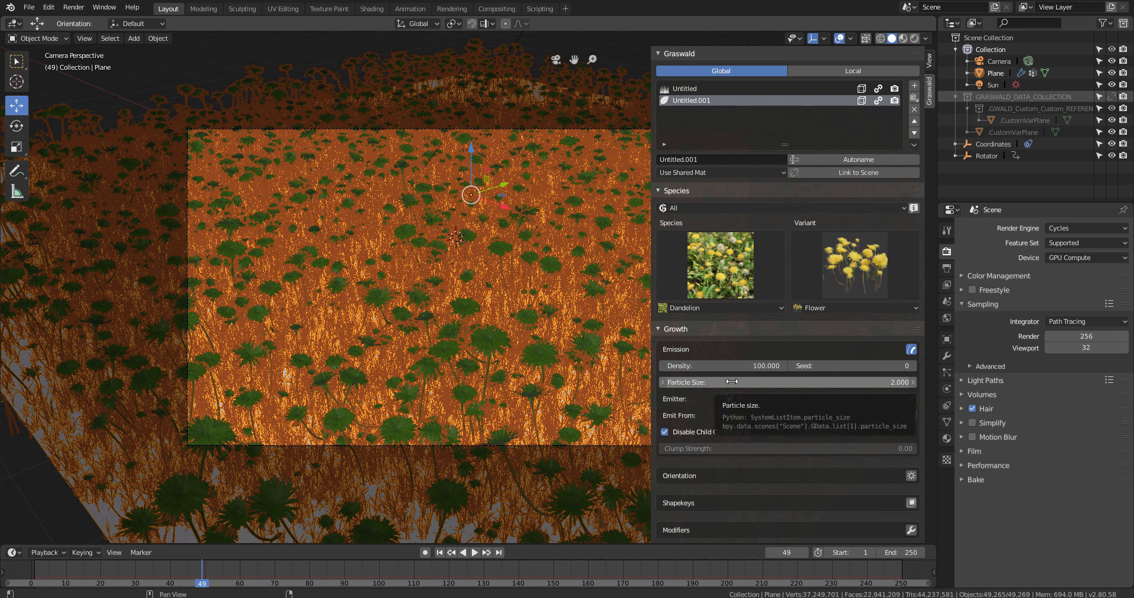
Switch to the Kentucky Bluegrass system and set its particle size to 0.5.
{"action": "left_click", "coordinate": [728, 89]}
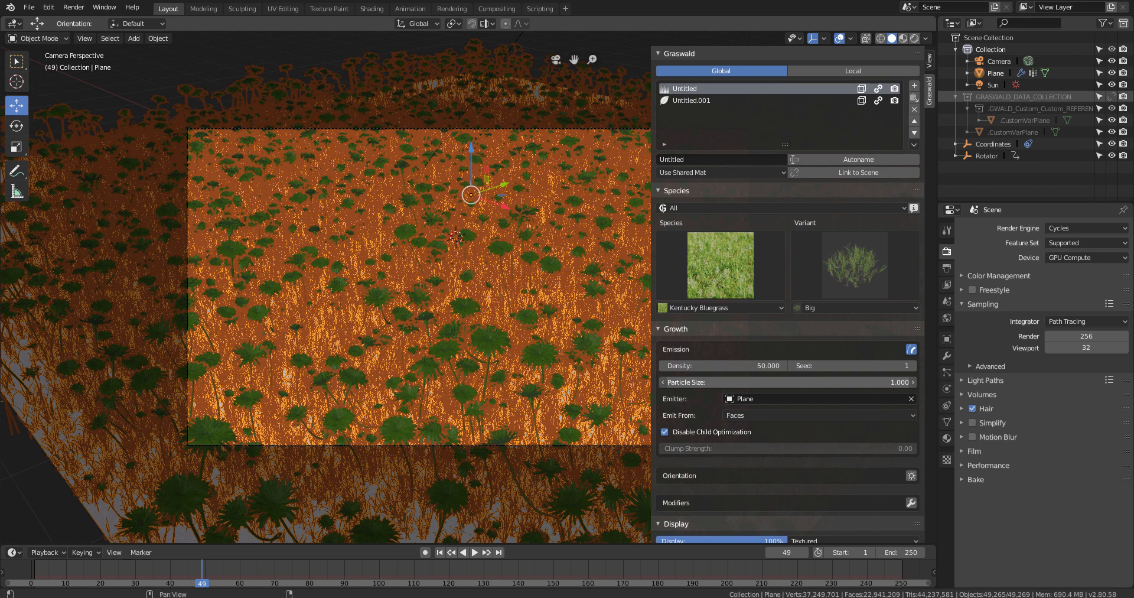
{"action": "left_click", "coordinate": [868, 384]}
{"action": "type", "text": "0.73"}
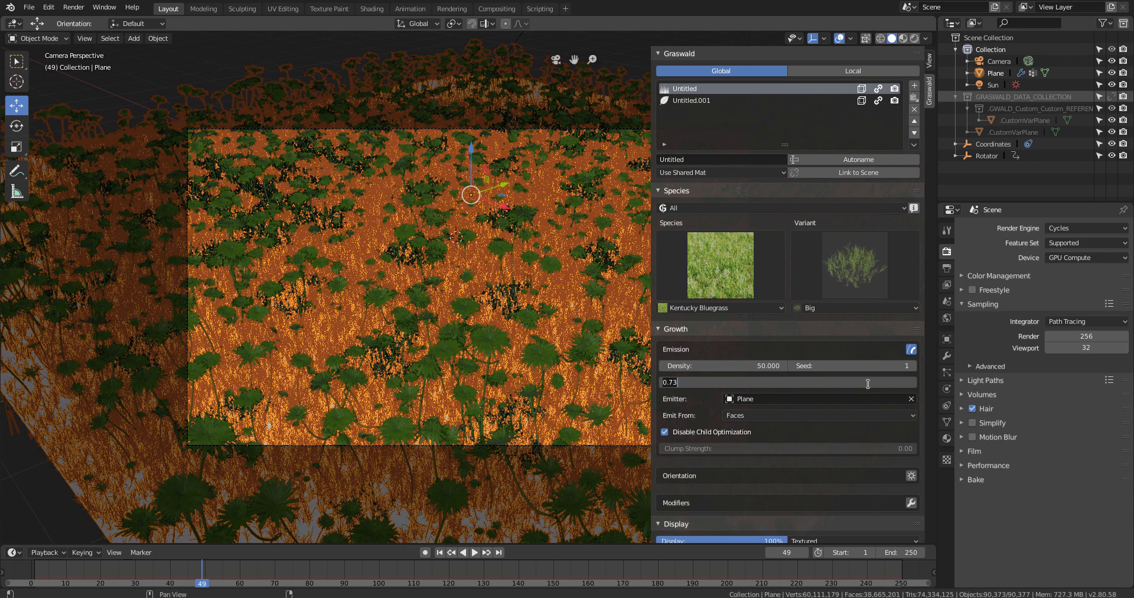
{"action": "type", "text": ".5"}
{"action": "key", "text": "Return"}
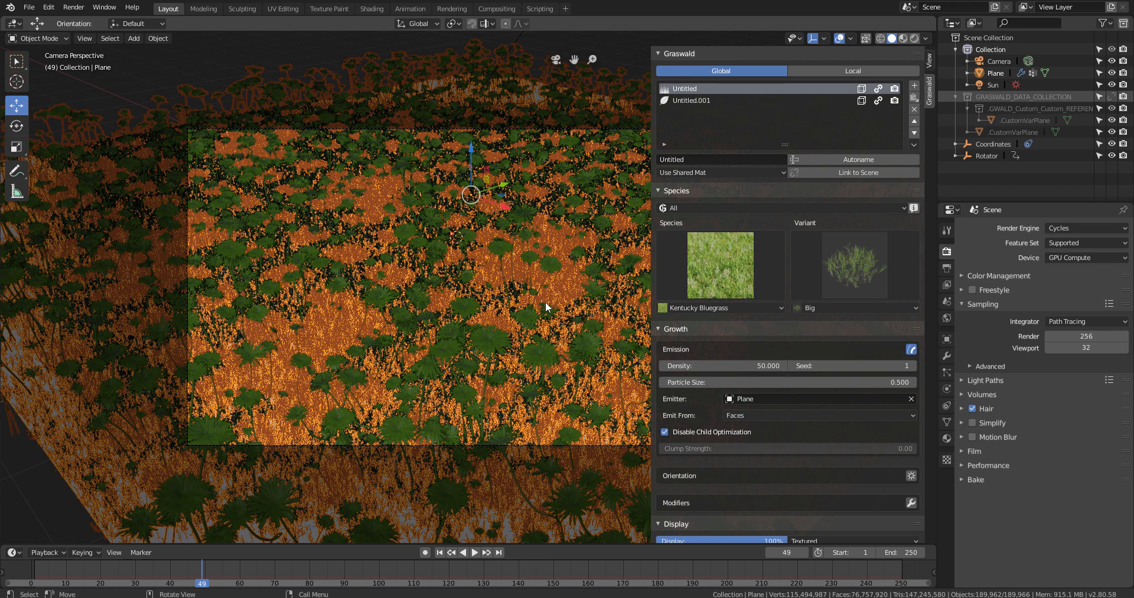
{"action": "scroll", "coordinate": [547, 307], "scroll_direction": "down", "scroll_amount": 2}
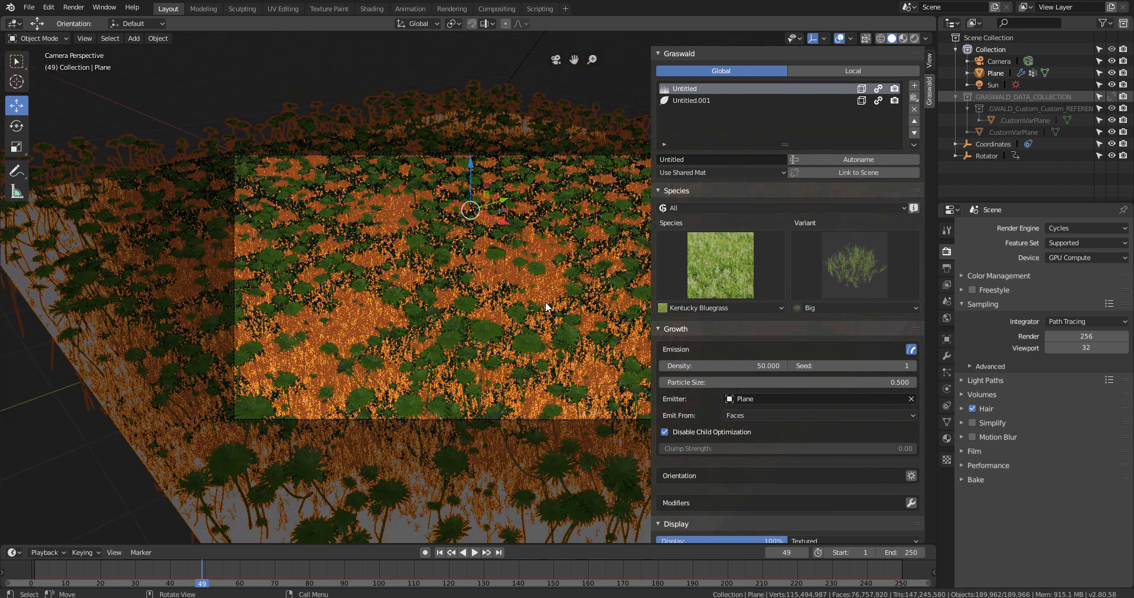
Make the dandelion system active again and collapse its Display and Growth settings.
{"action": "left_click", "coordinate": [703, 101]}
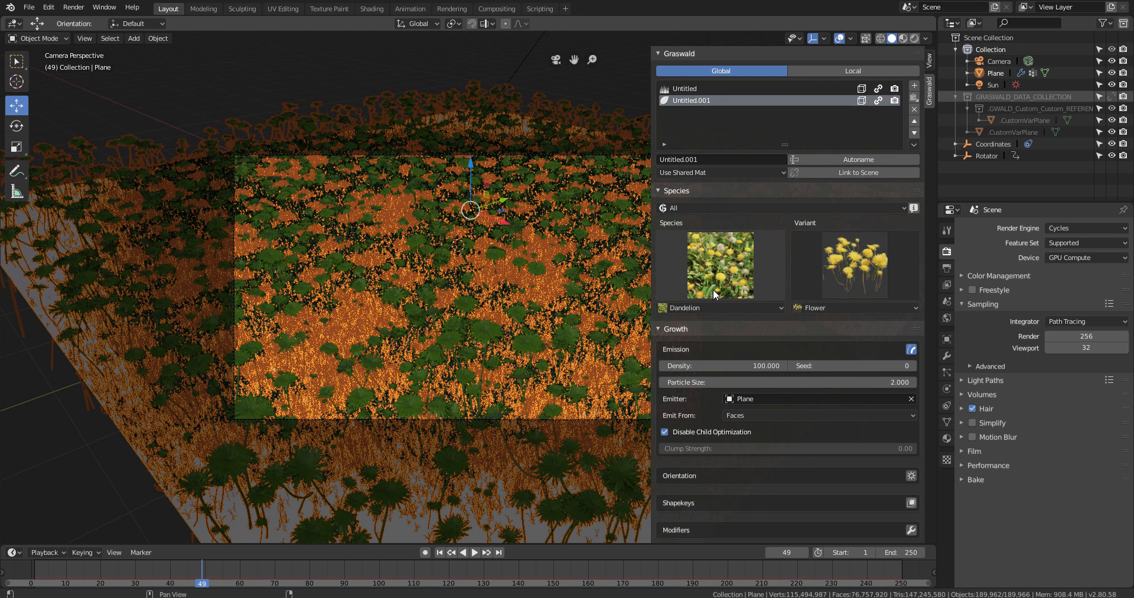
{"action": "left_click", "coordinate": [705, 87]}
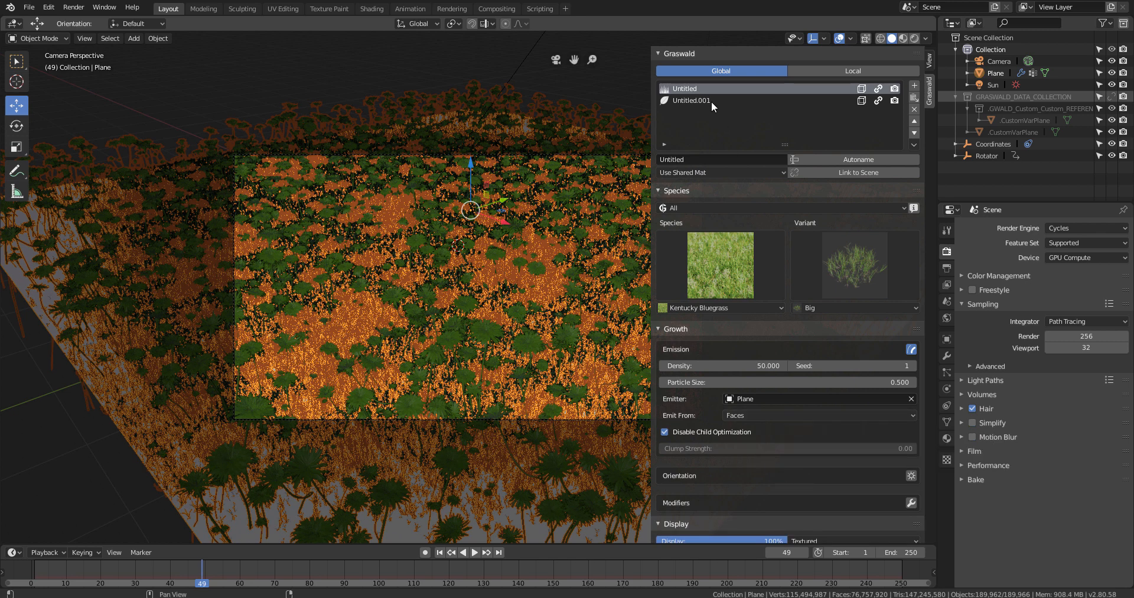
{"action": "key", "text": "ctrl+z"}
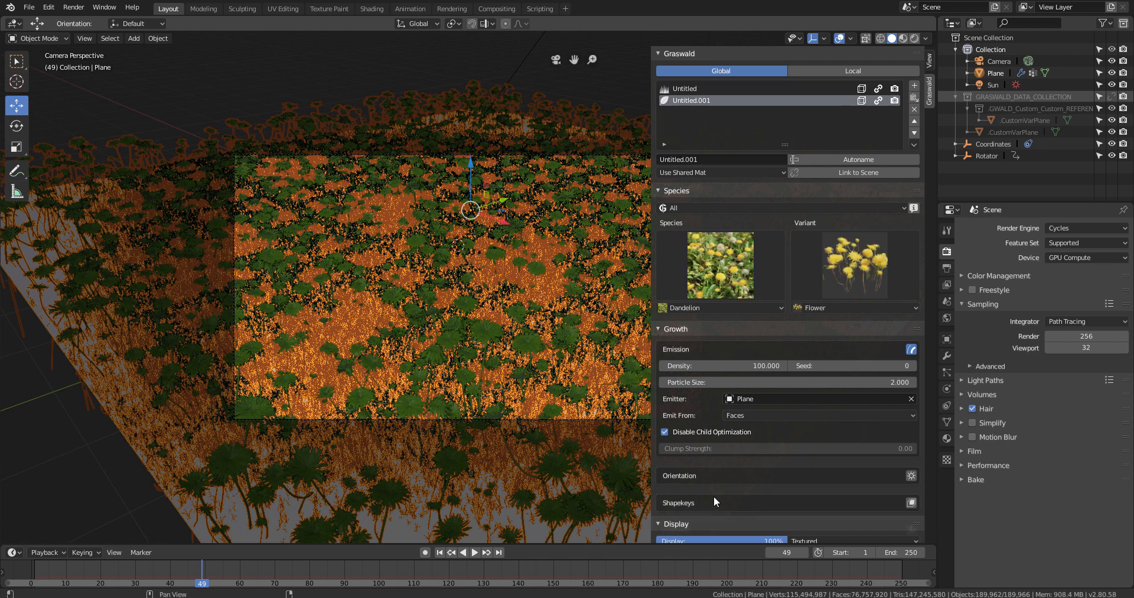
{"action": "scroll", "coordinate": [714, 498], "scroll_direction": "down", "scroll_amount": 2}
{"action": "scroll", "coordinate": [682, 502], "scroll_direction": "down", "scroll_amount": 4}
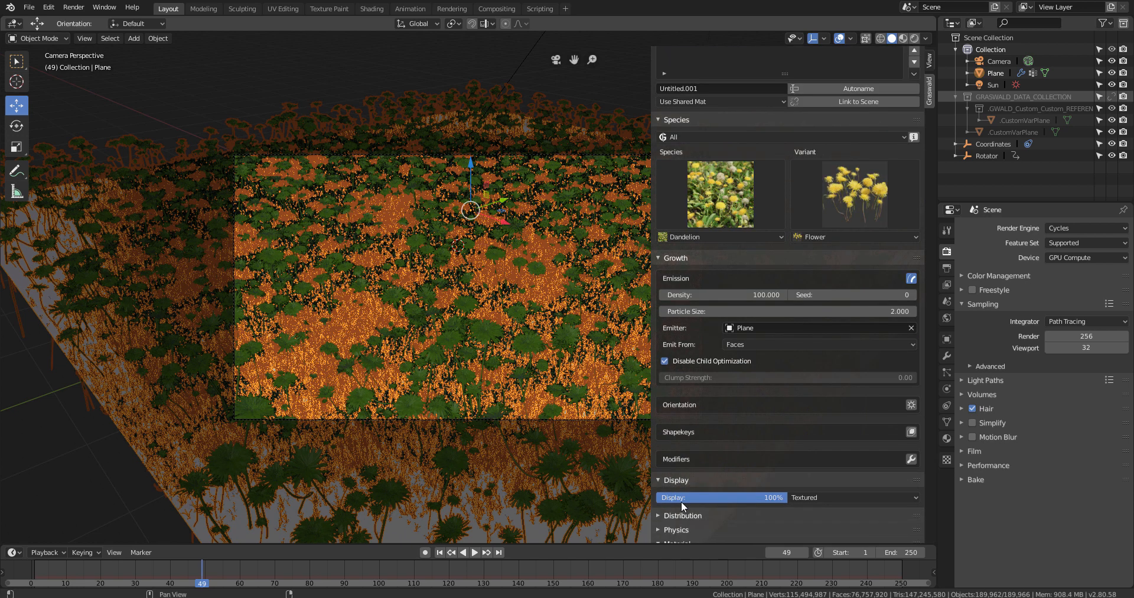
{"action": "scroll", "coordinate": [682, 501], "scroll_direction": "down", "scroll_amount": 4}
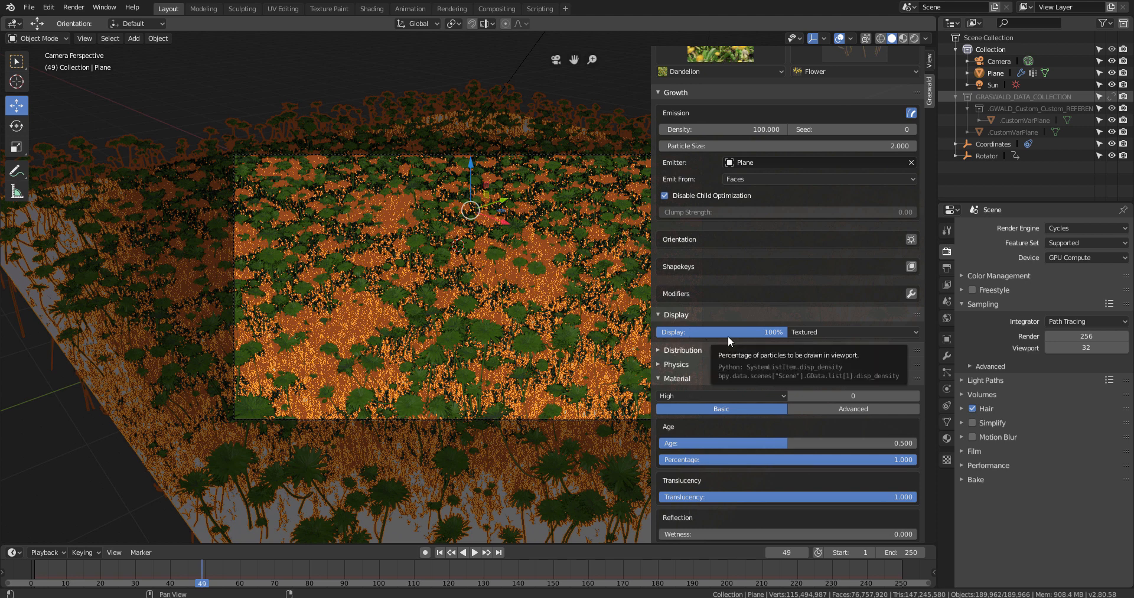
{"action": "left_click", "coordinate": [667, 315]}
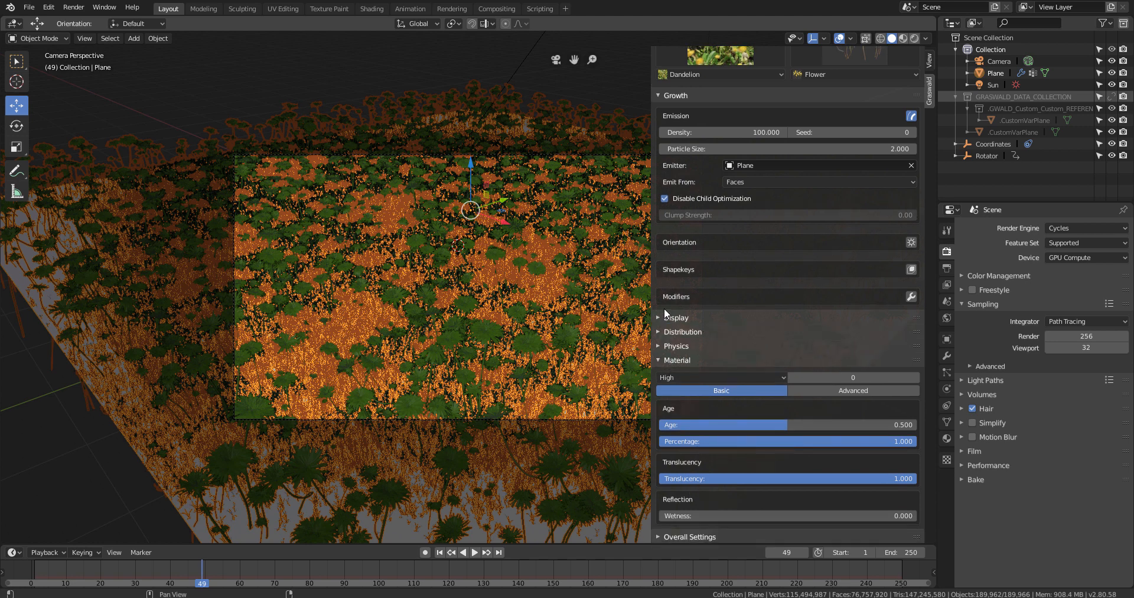
{"action": "left_click", "coordinate": [668, 93]}
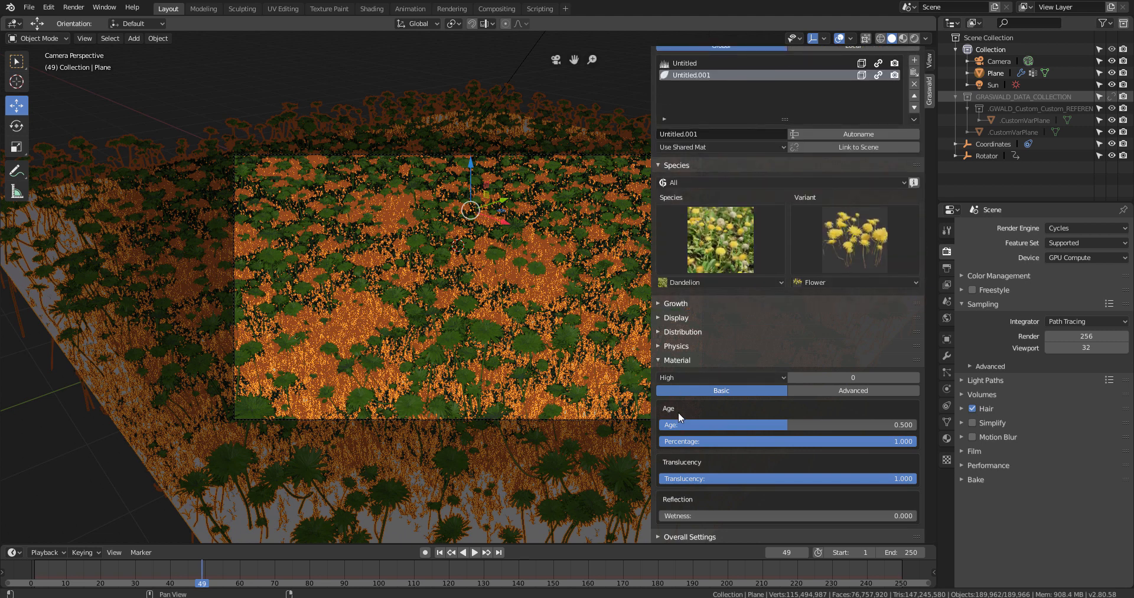
Set the dandelion material quality to Medium and look at its Advanced options before returning to Basic.
{"action": "left_click", "coordinate": [746, 378]}
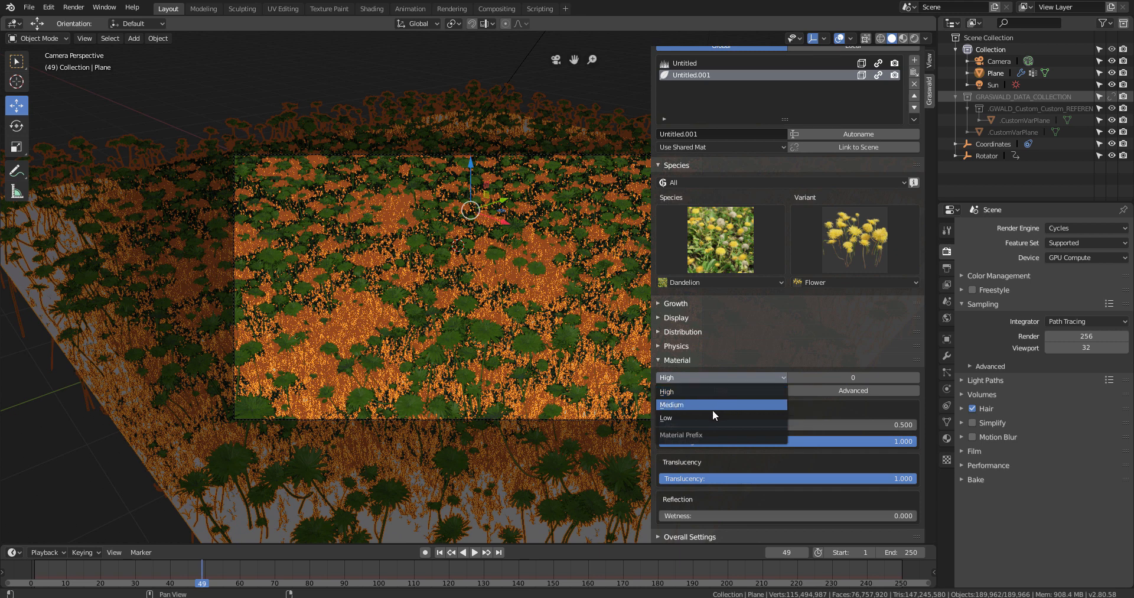
{"action": "left_click", "coordinate": [711, 392]}
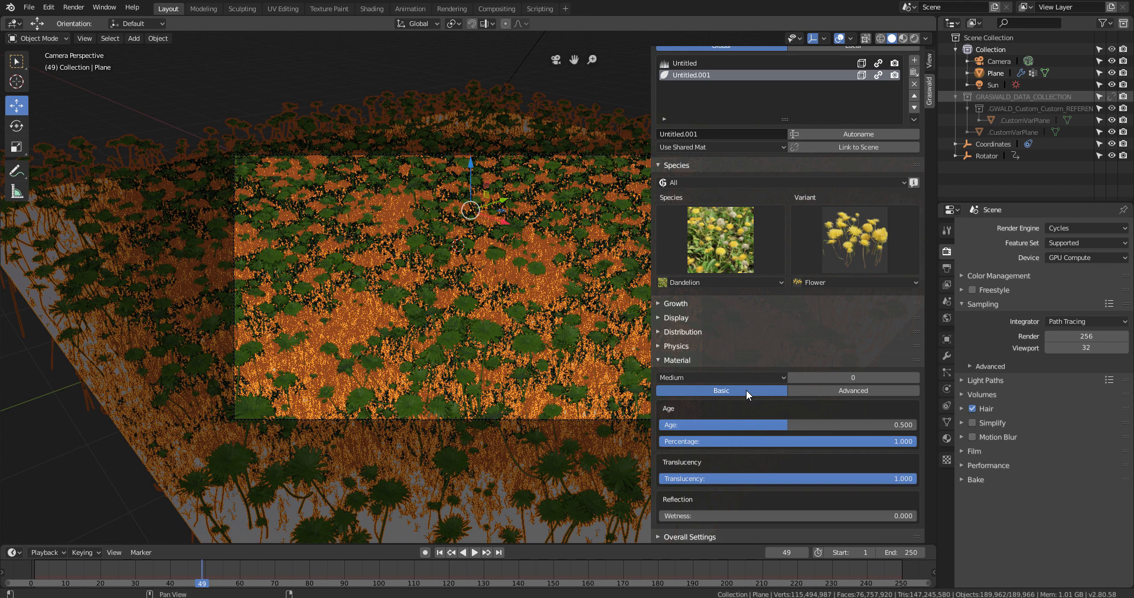
{"action": "left_click", "coordinate": [838, 389]}
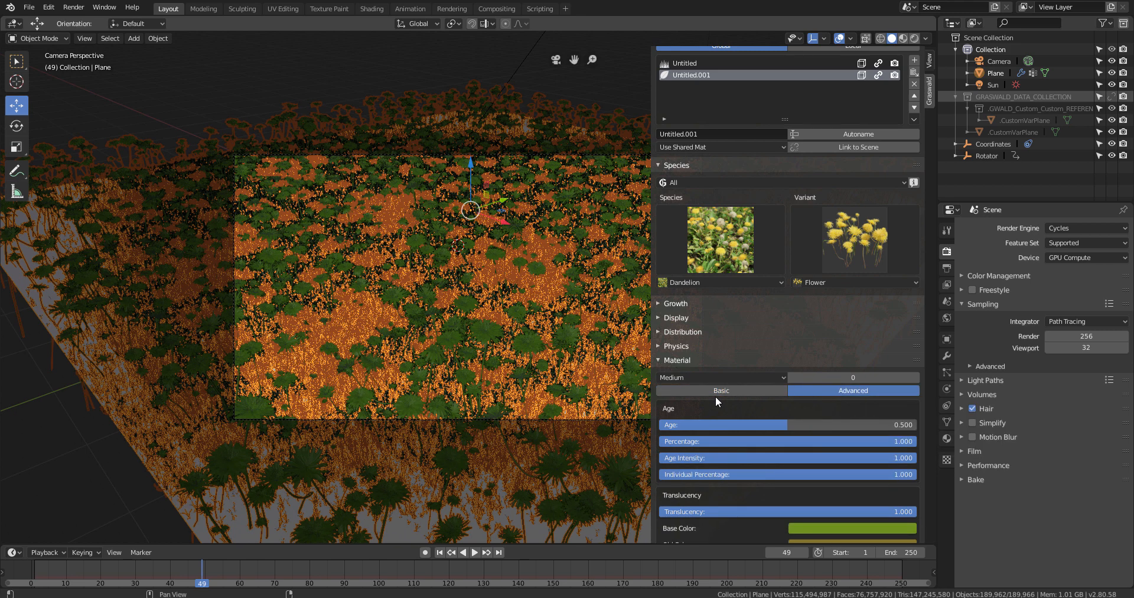
{"action": "left_click", "coordinate": [730, 389]}
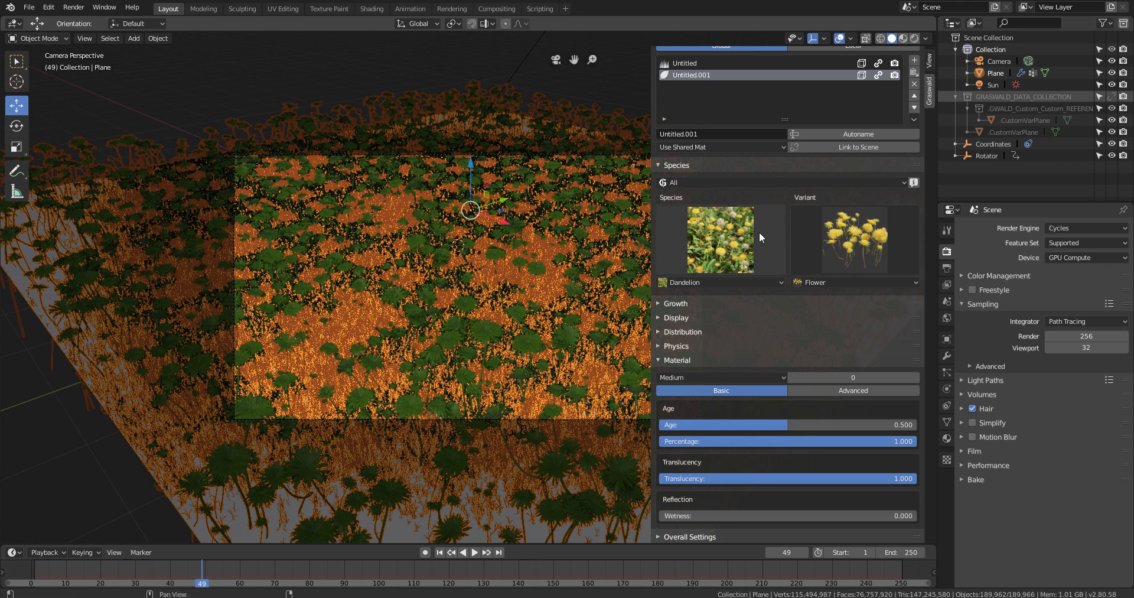
Hide the dandelion system in the viewport, test render the camera view and close the render window.
{"action": "left_click", "coordinate": [879, 75]}
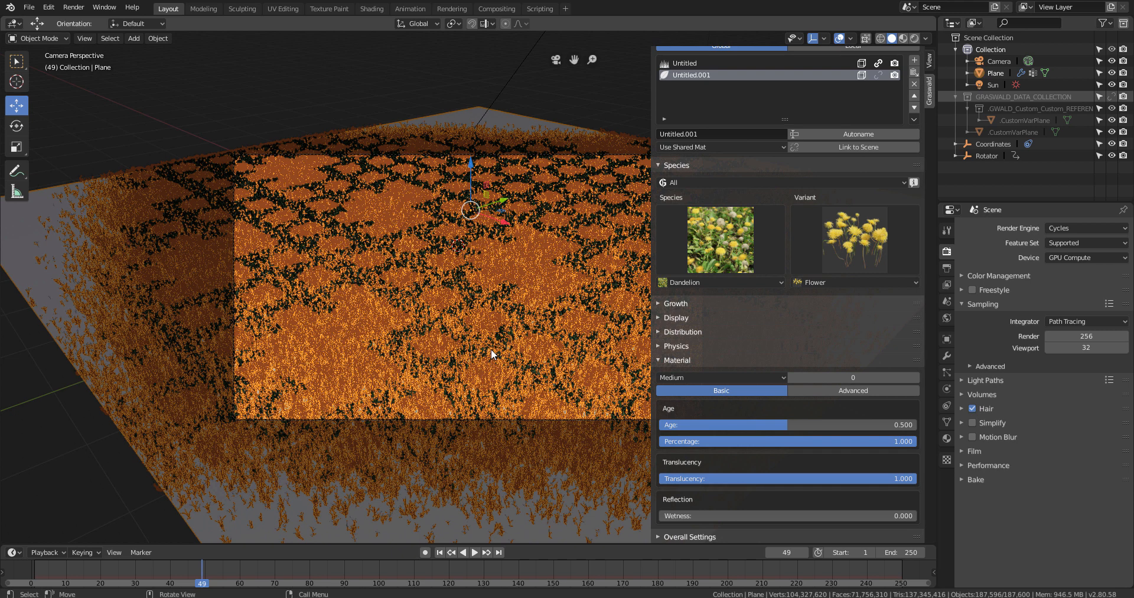
{"action": "scroll", "coordinate": [491, 353], "scroll_direction": "up", "scroll_amount": 1}
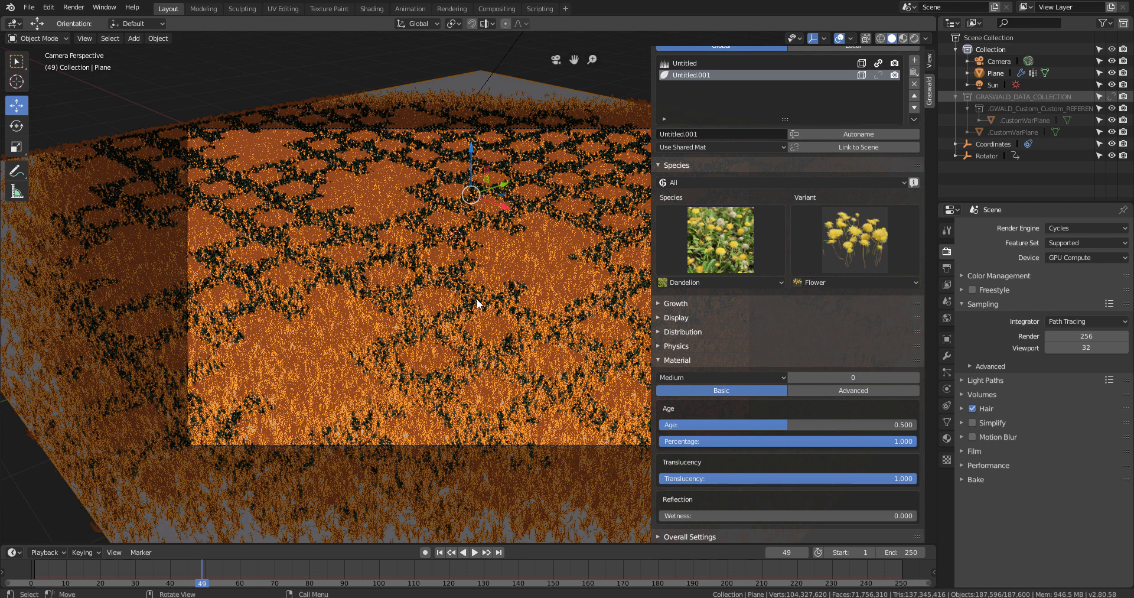
{"action": "key", "text": "F12"}
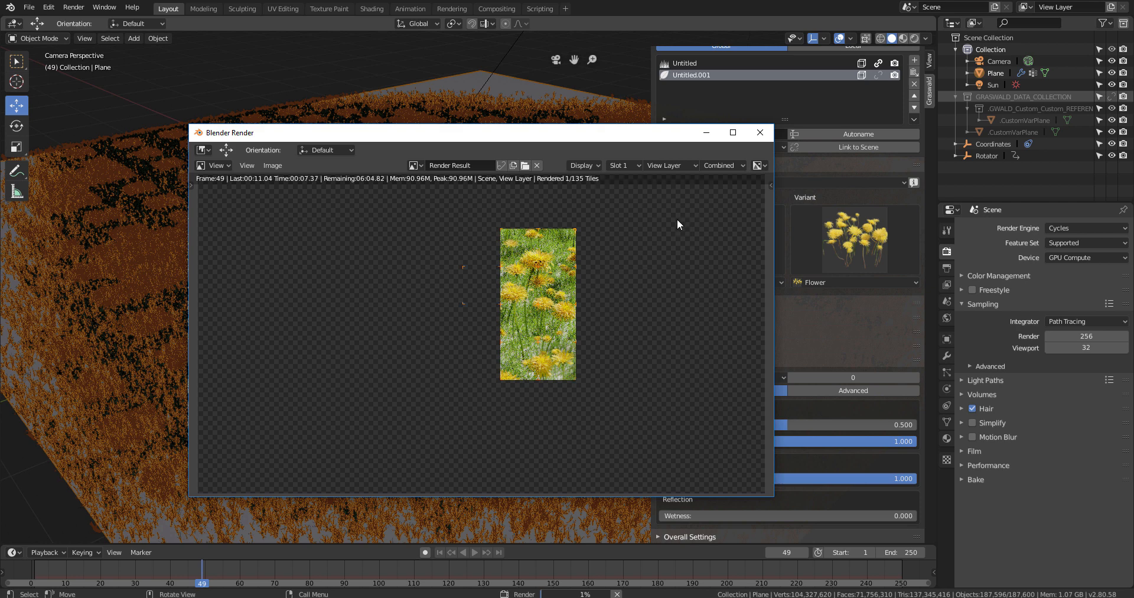
{"action": "left_click", "coordinate": [760, 132]}
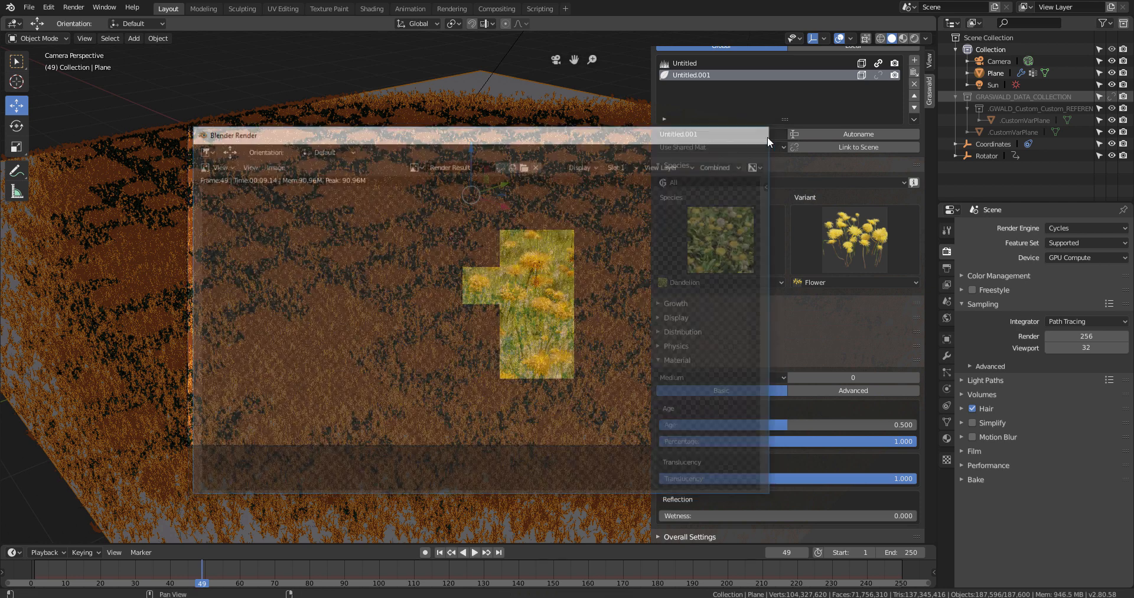
Exclude the dandelion system from rendering, start a test render and close its window.
{"action": "left_click", "coordinate": [895, 76]}
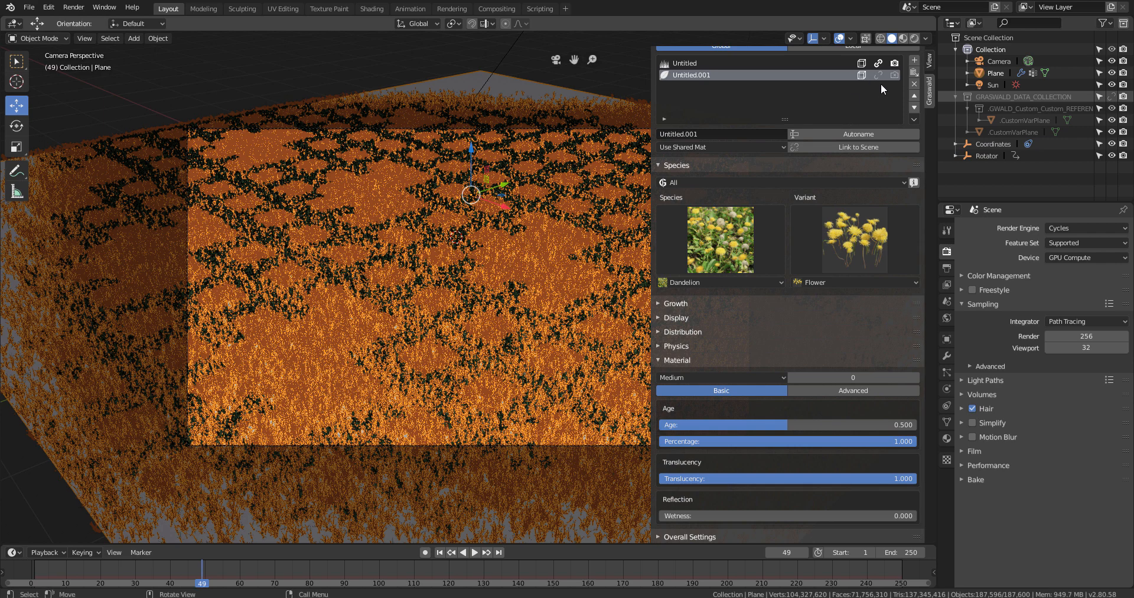
{"action": "key", "text": "F12"}
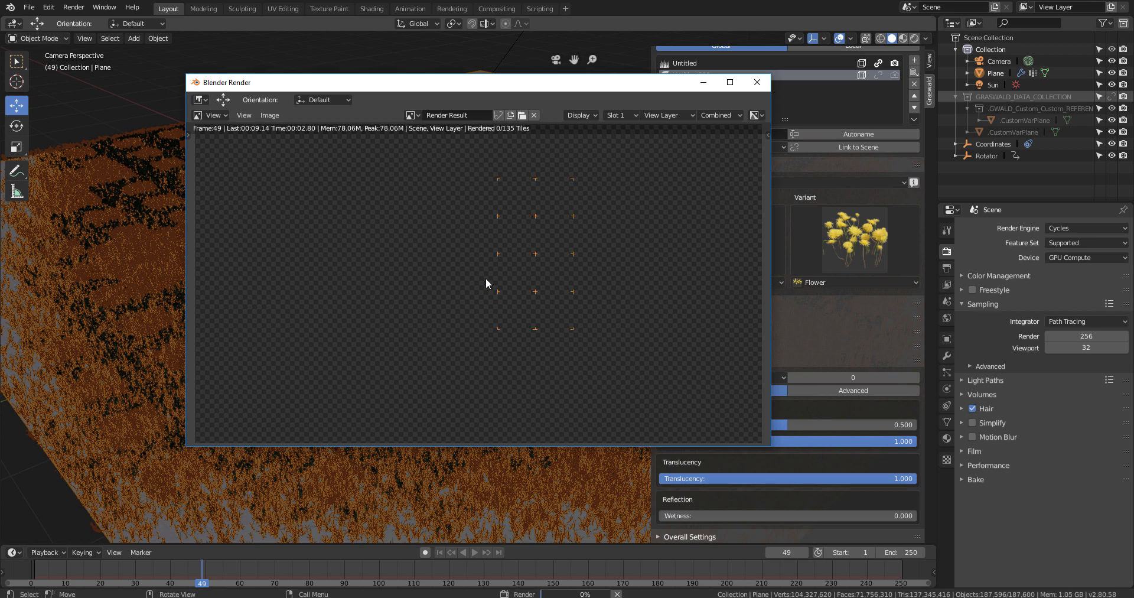
{"action": "left_click", "coordinate": [757, 82]}
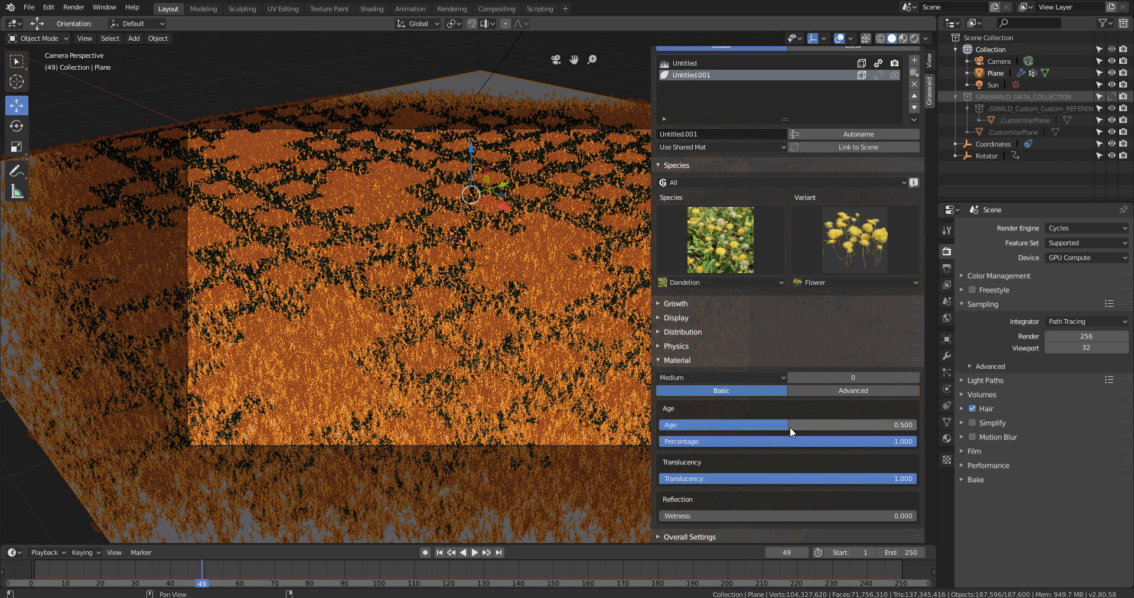
Raise the material Age to 1, test render the camera view and close the render window.
{"action": "left_click_drag", "start_coordinate": [789, 427], "coordinate": [916, 427]}
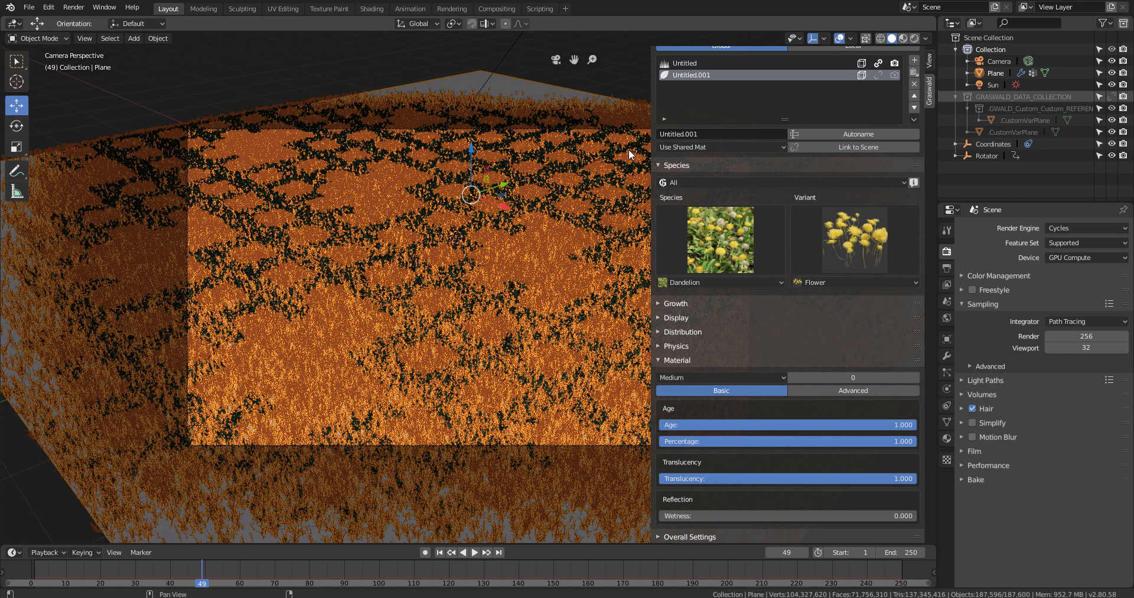
{"action": "key", "text": "F12"}
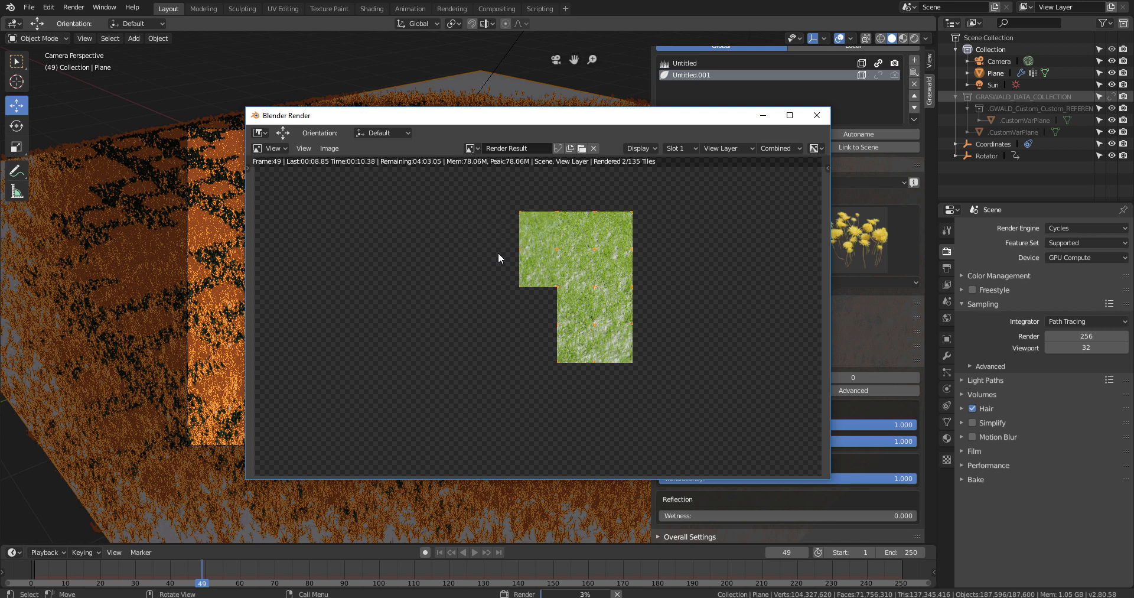
{"action": "left_click_drag", "start_coordinate": [695, 119], "coordinate": [502, 89]}
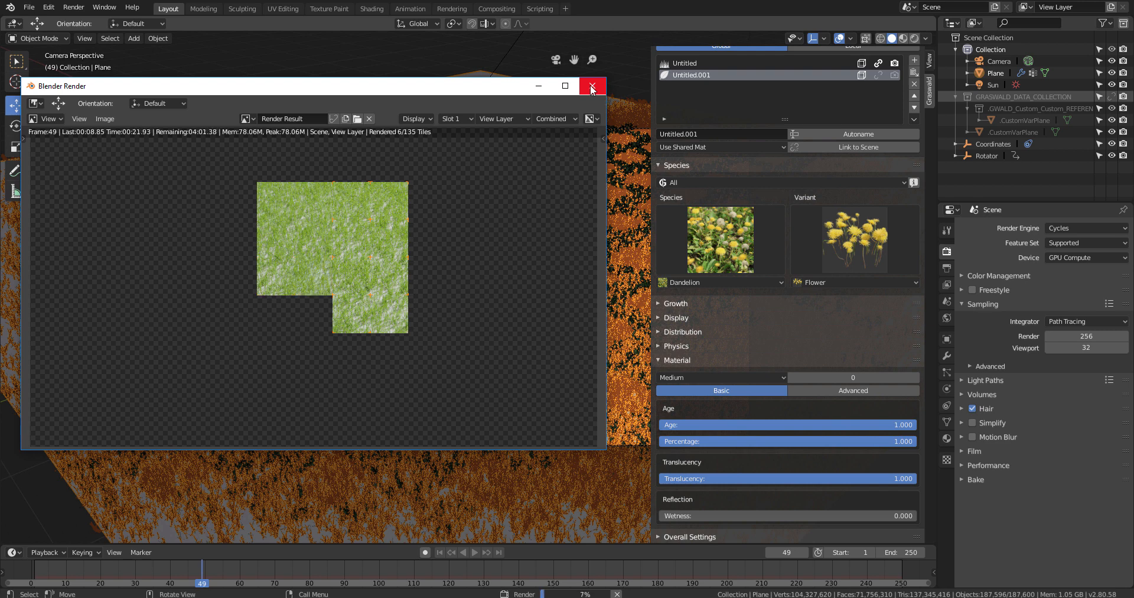
{"action": "left_click", "coordinate": [592, 87]}
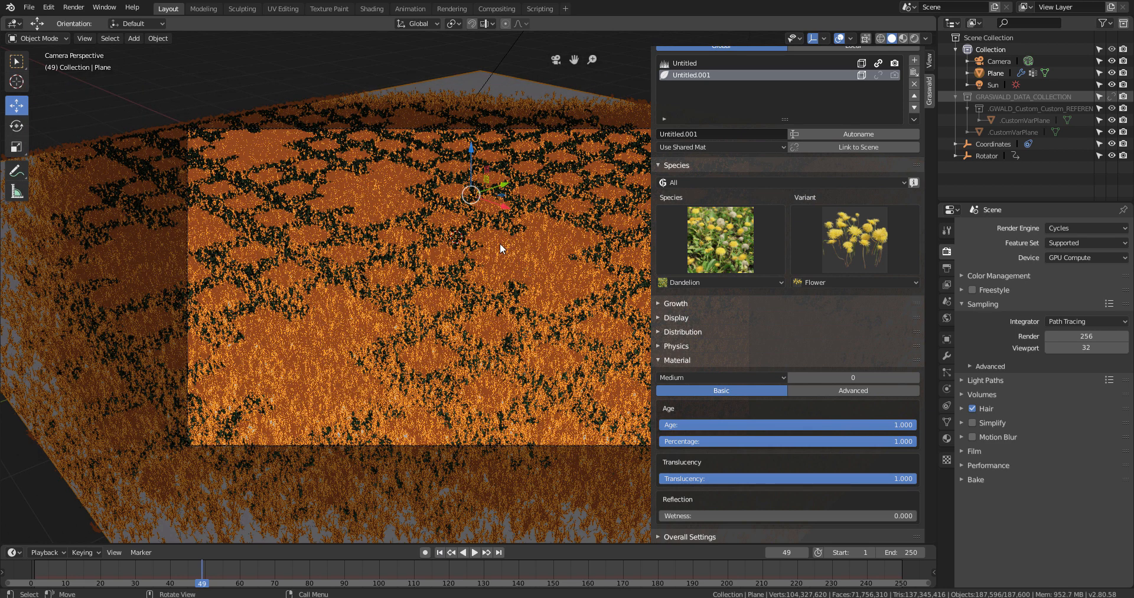
Set both the material Age and its Percentage to 0.5.
{"action": "double_click", "coordinate": [788, 424]}
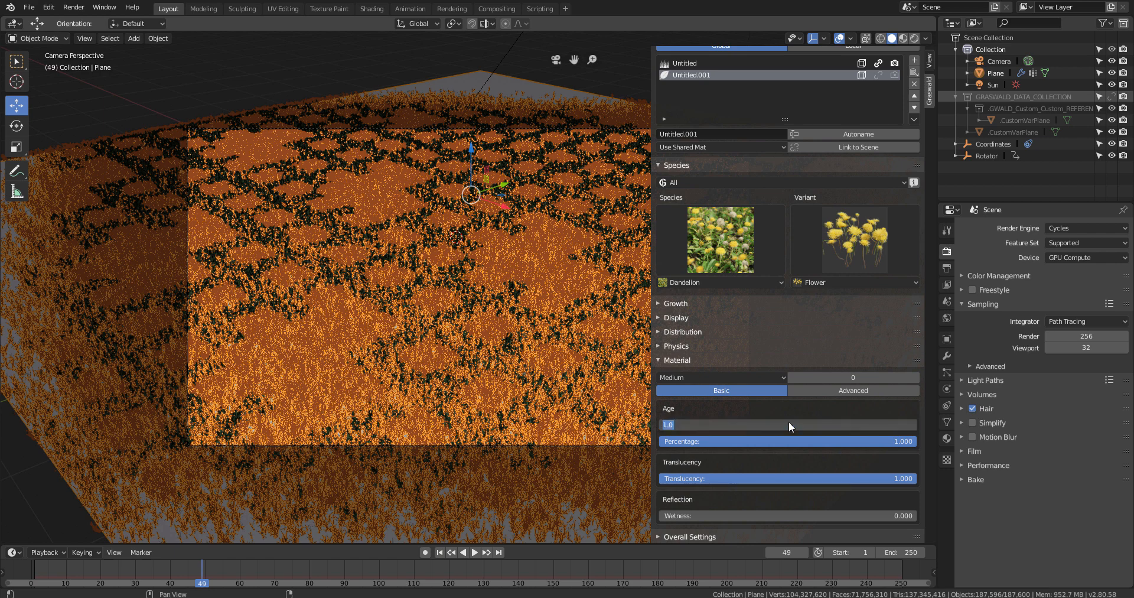
{"action": "type", "text": "0.5"}
{"action": "key", "text": "Return"}
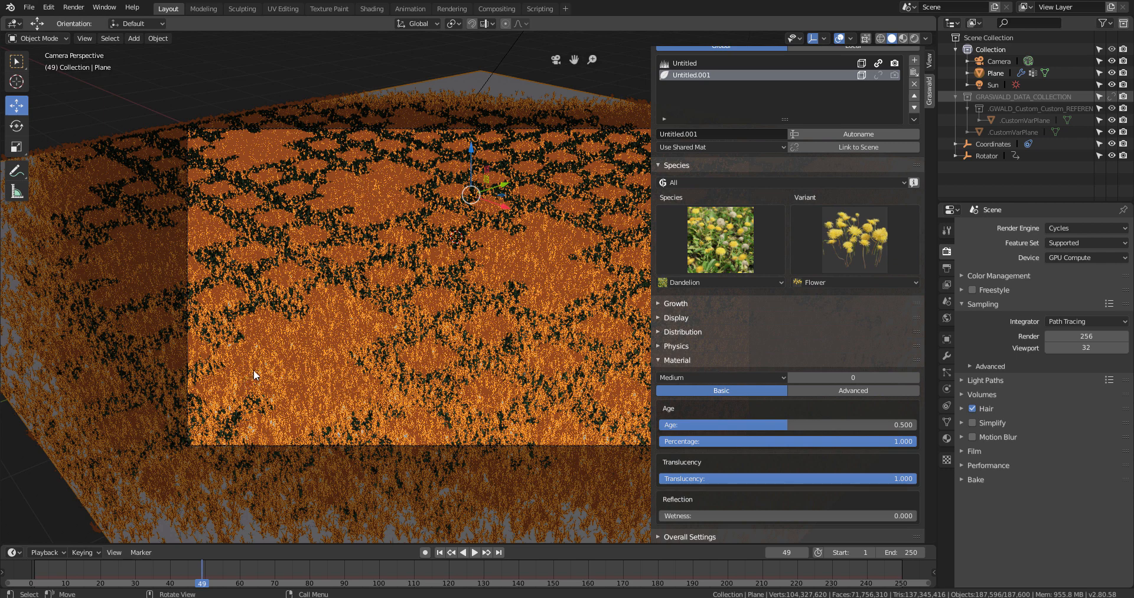
{"action": "left_click", "coordinate": [788, 440]}
{"action": "type", "text": "0.5"}
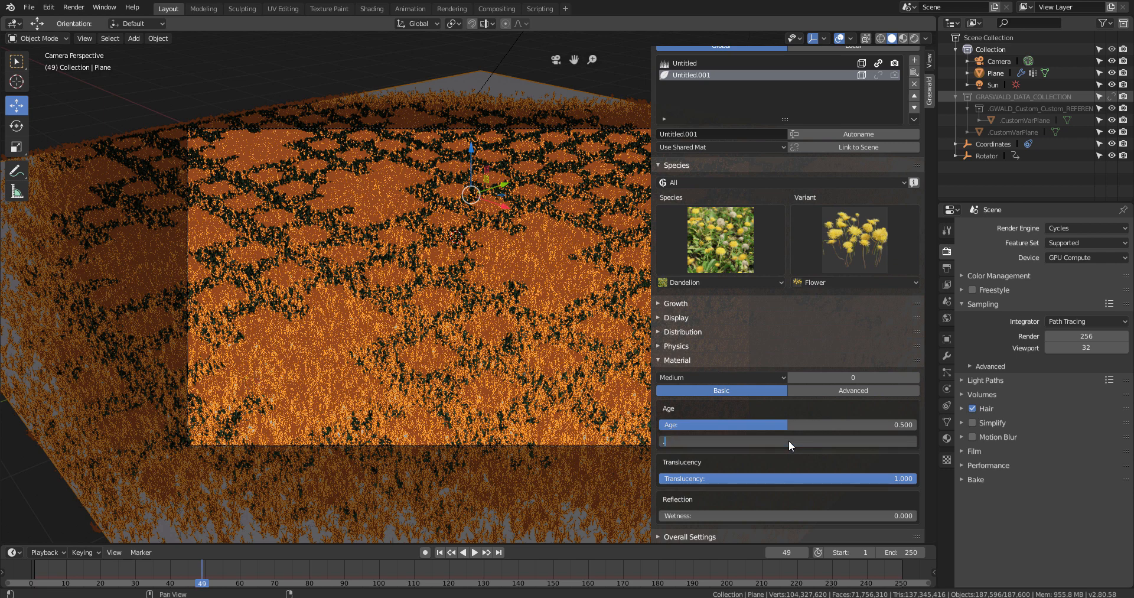
{"action": "key", "text": "Return"}
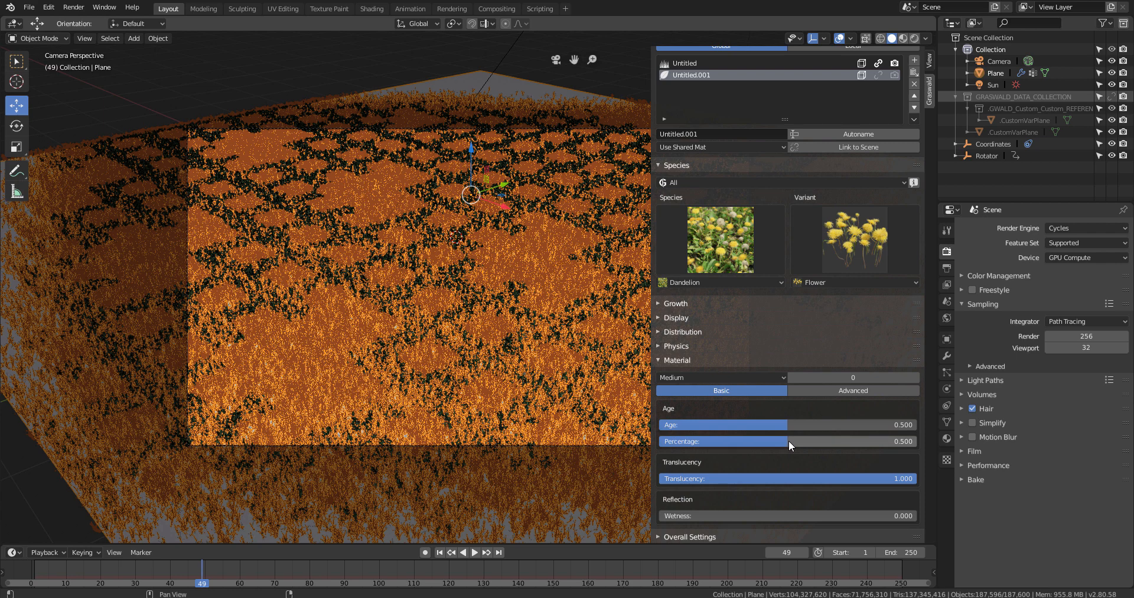
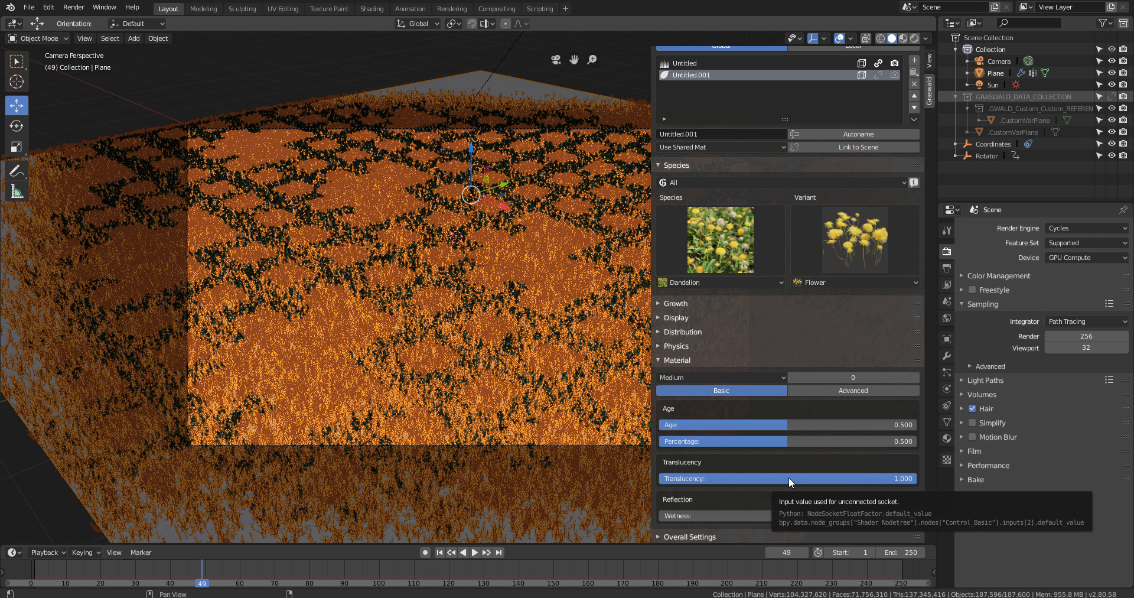
Try a material Wetness of about 0.833, then reset it to 0, keeping Translucency at 1.
{"action": "left_click", "coordinate": [789, 476]}
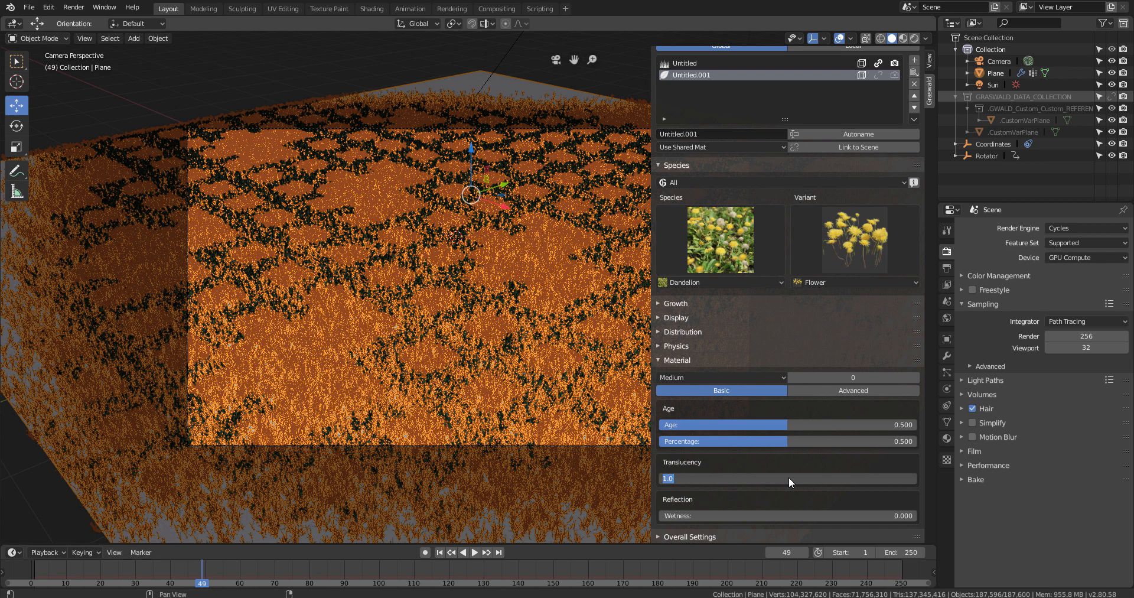
{"action": "key", "text": "Return"}
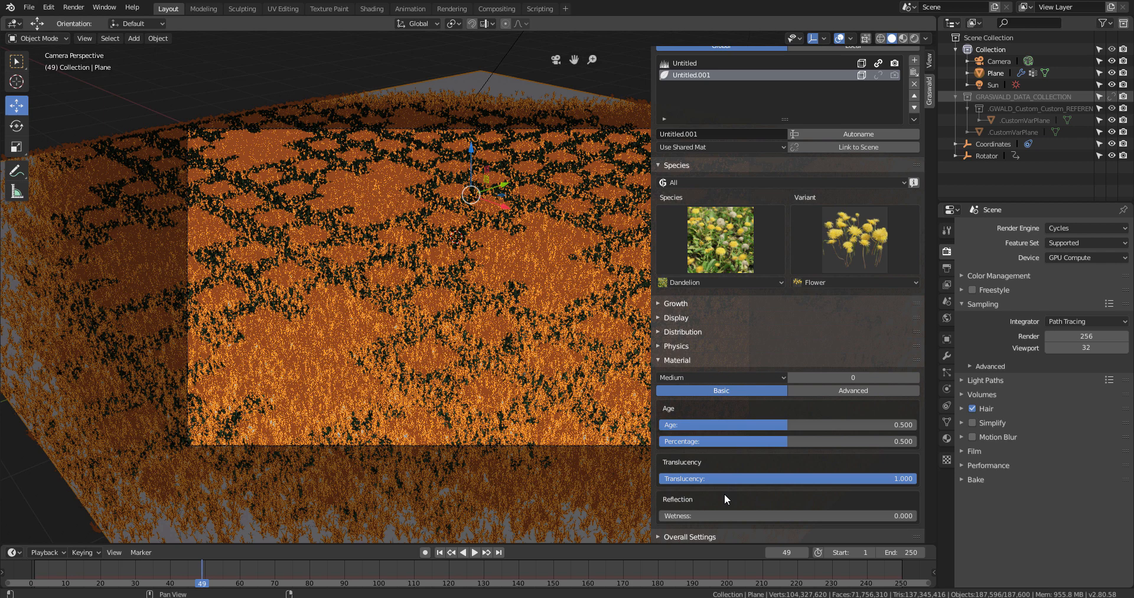
{"action": "left_click_drag", "start_coordinate": [675, 514], "coordinate": [890, 518]}
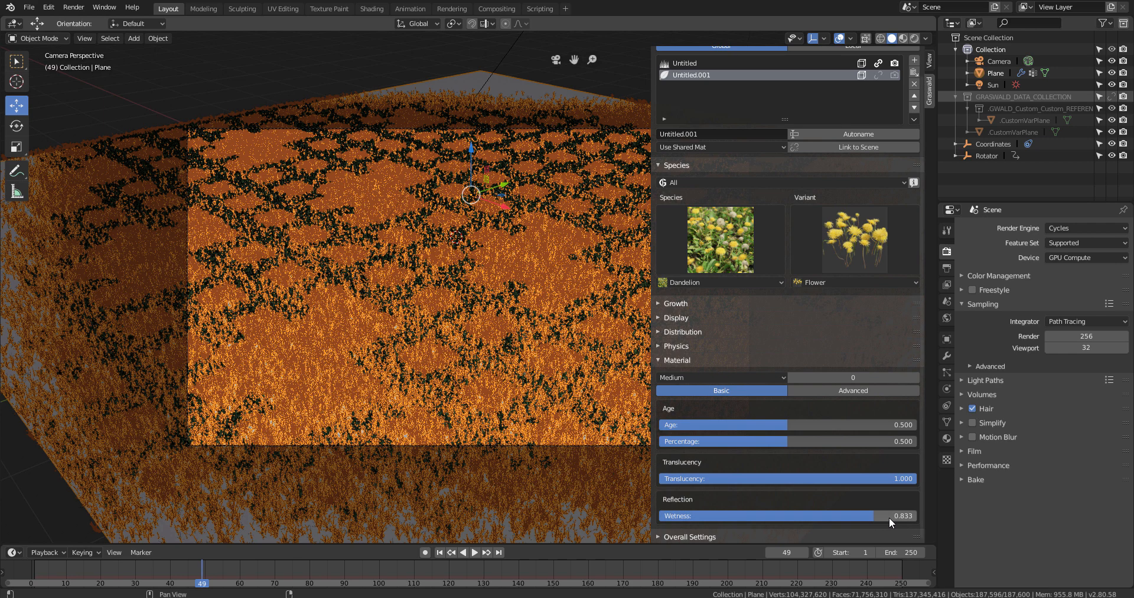
{"action": "double_click", "coordinate": [914, 515]}
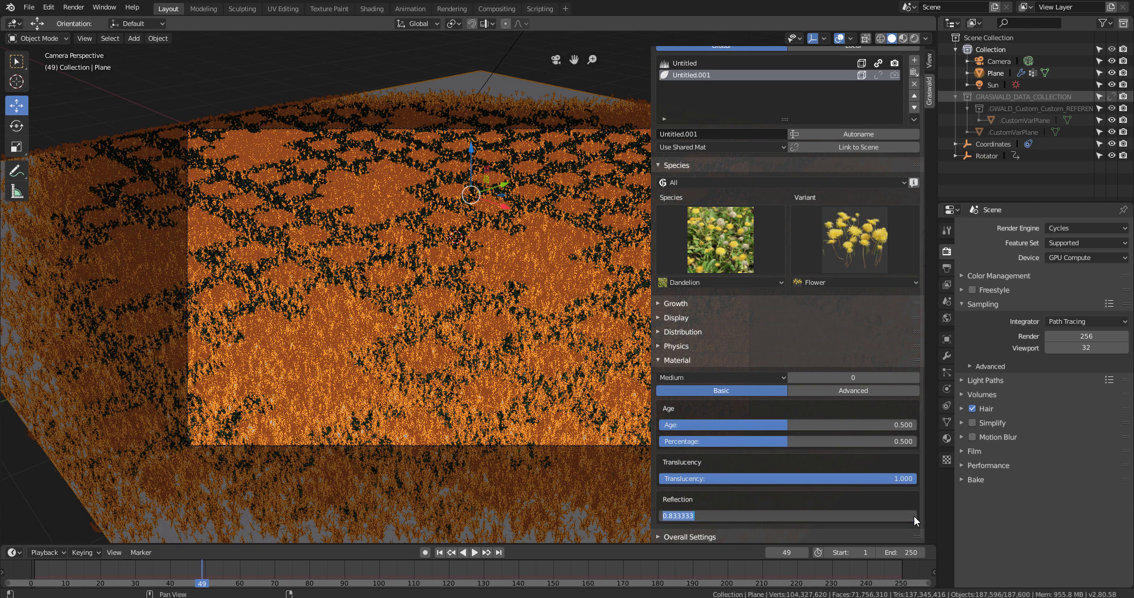
{"action": "type", "text": "0"}
{"action": "key", "text": "Return"}
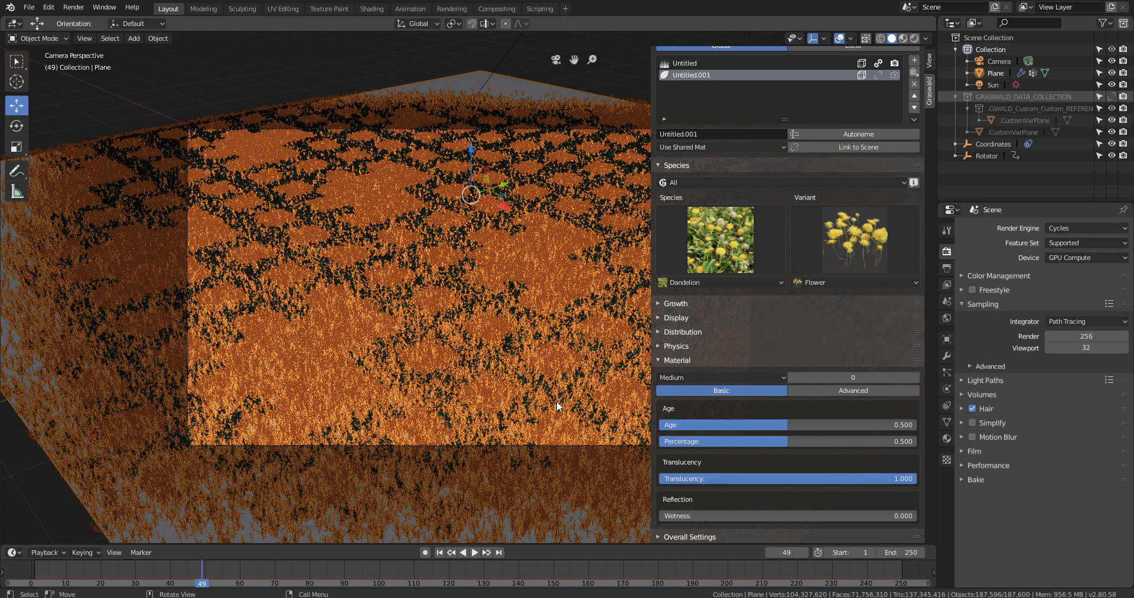
Open the Overall Settings, try Graswald Scale values of 6.07 and 1.69, and return the scale to 1.
{"action": "left_click", "coordinate": [674, 361]}
{"action": "left_click", "coordinate": [689, 400]}
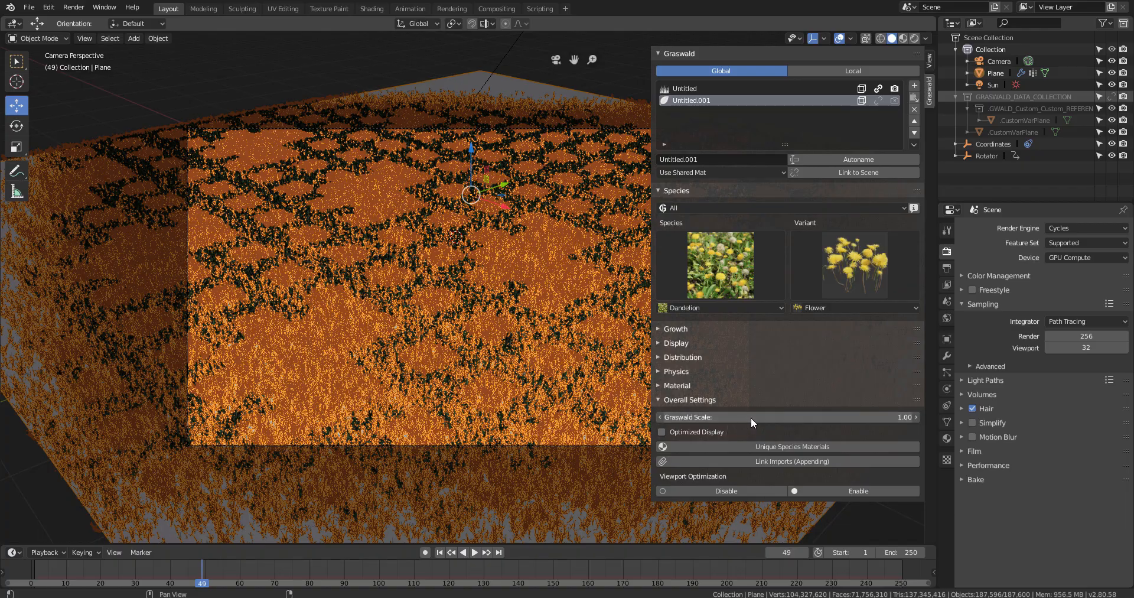
{"action": "left_click_drag", "start_coordinate": [817, 420], "coordinate": [835, 417]}
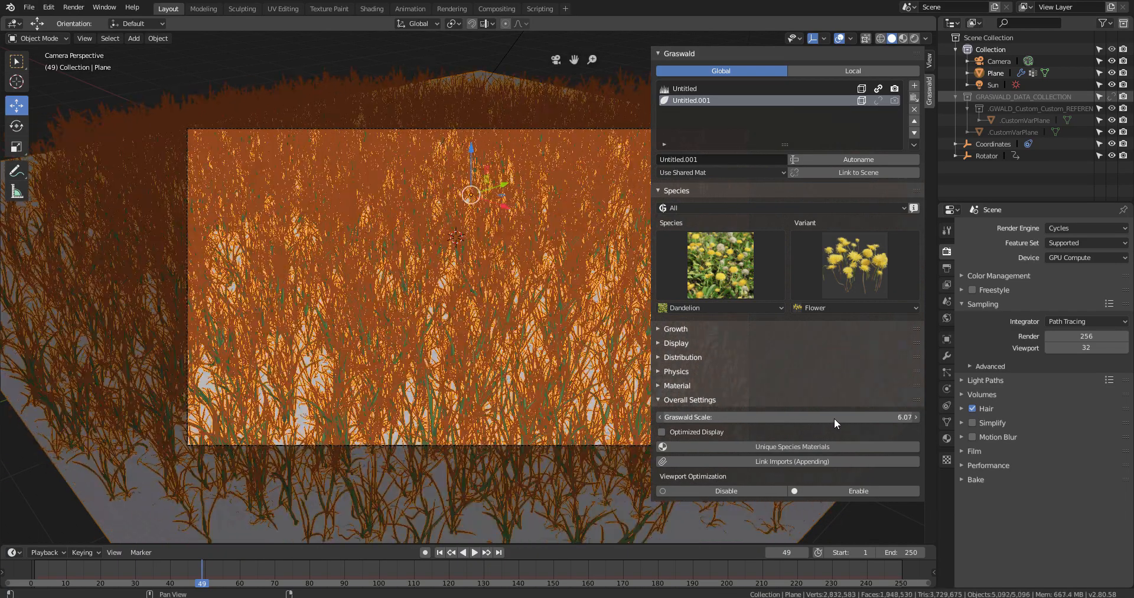
{"action": "left_click_drag", "start_coordinate": [745, 421], "coordinate": [717, 423]}
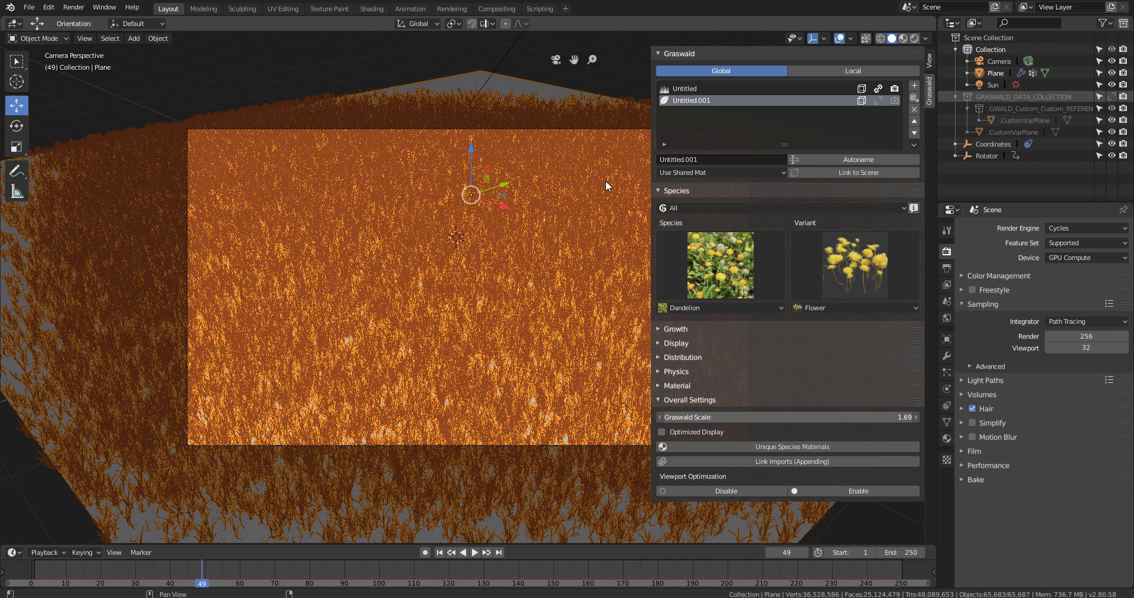
{"action": "left_click_drag", "start_coordinate": [776, 420], "coordinate": [730, 424]}
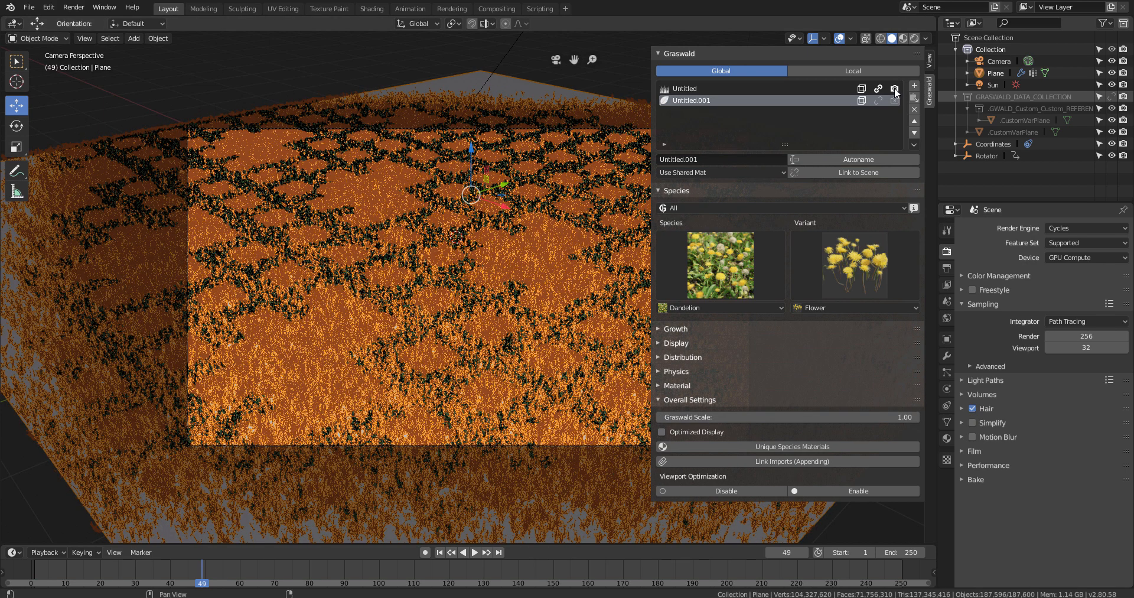
Show the dandelion system in the viewport while keeping it excluded from rendering.
{"action": "left_click", "coordinate": [895, 99]}
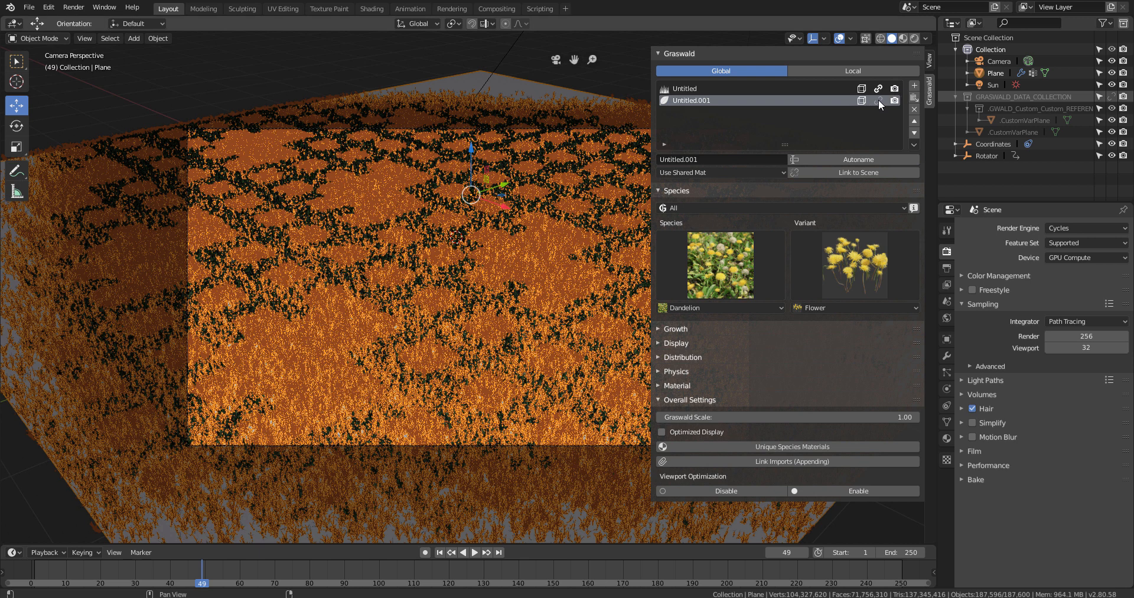
{"action": "left_click", "coordinate": [878, 100]}
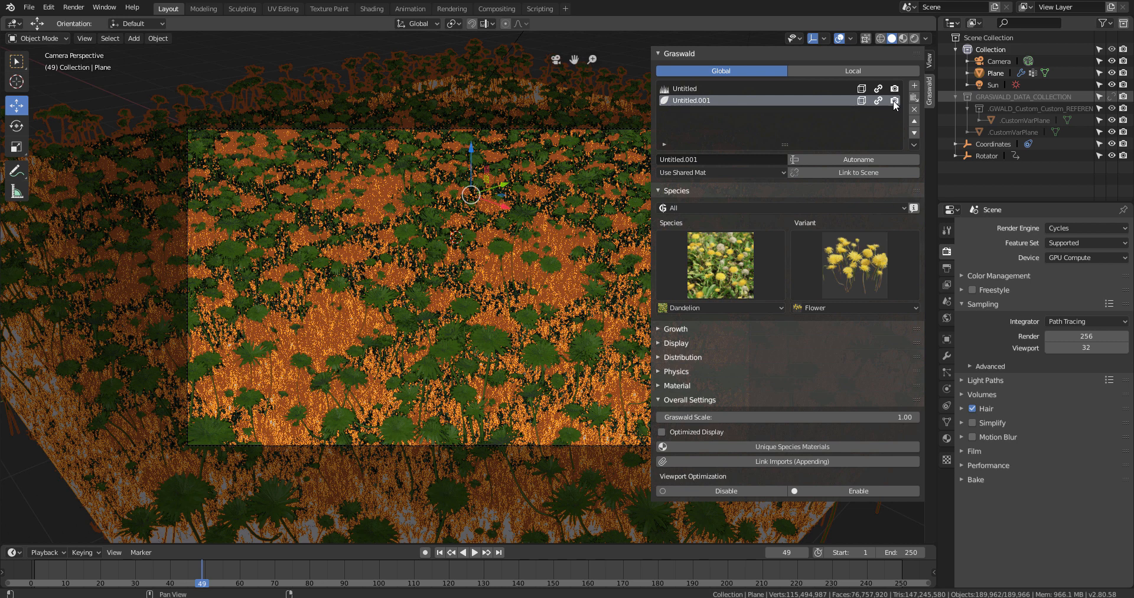
{"action": "left_click", "coordinate": [894, 101]}
View the whole plane from farther away and try Graswald Scale values of 2.92 and 0.40.
{"action": "middle_click_drag", "start_coordinate": [403, 325], "coordinate": [441, 338]}
{"action": "scroll", "coordinate": [440, 339], "scroll_direction": "down", "scroll_amount": 7}
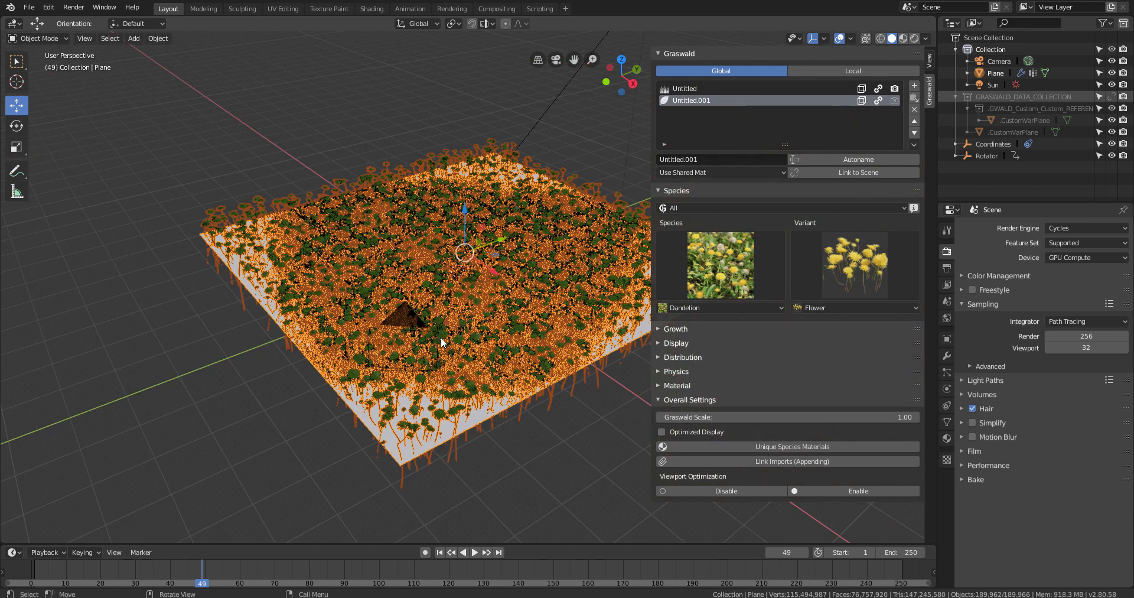
{"action": "scroll", "coordinate": [473, 355], "scroll_direction": "down", "scroll_amount": 4}
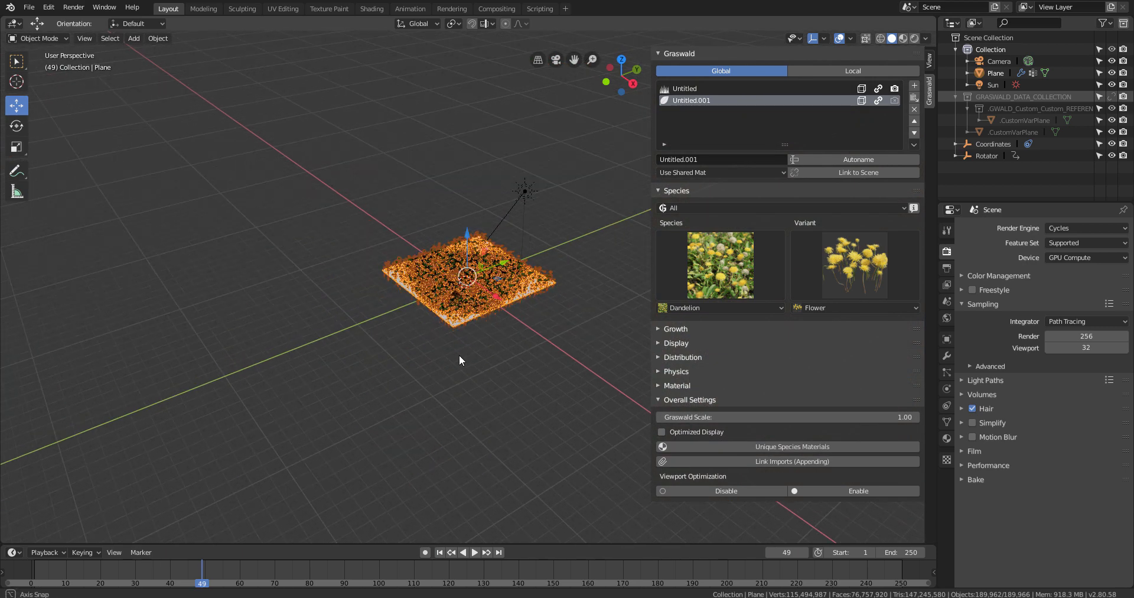
{"action": "middle_click_drag", "start_coordinate": [459, 354], "coordinate": [784, 449]}
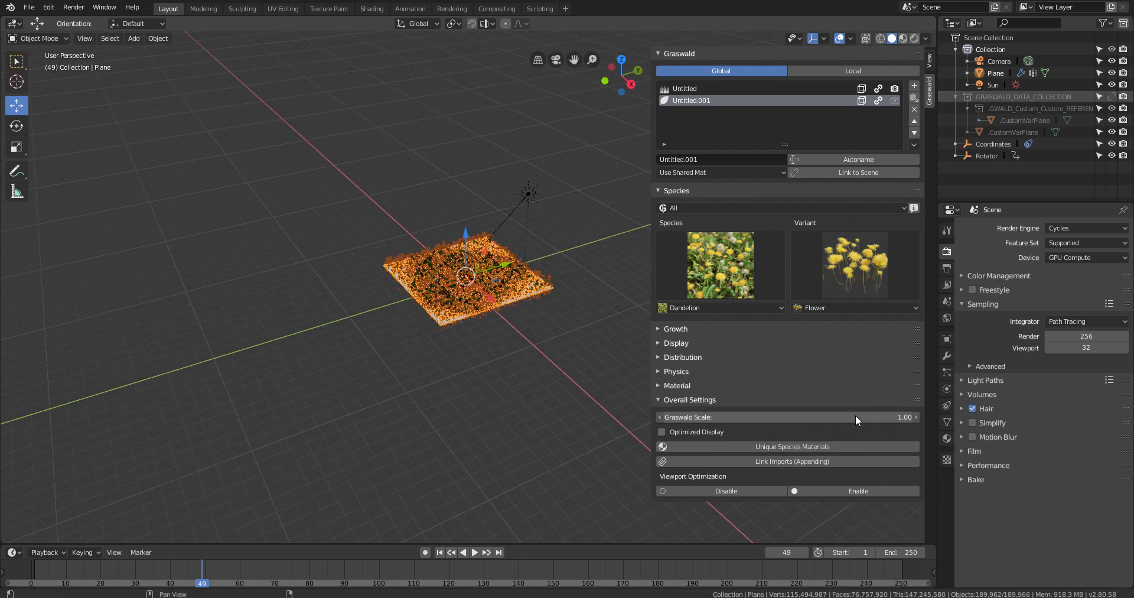
{"action": "left_click_drag", "start_coordinate": [913, 413], "coordinate": [918, 413]}
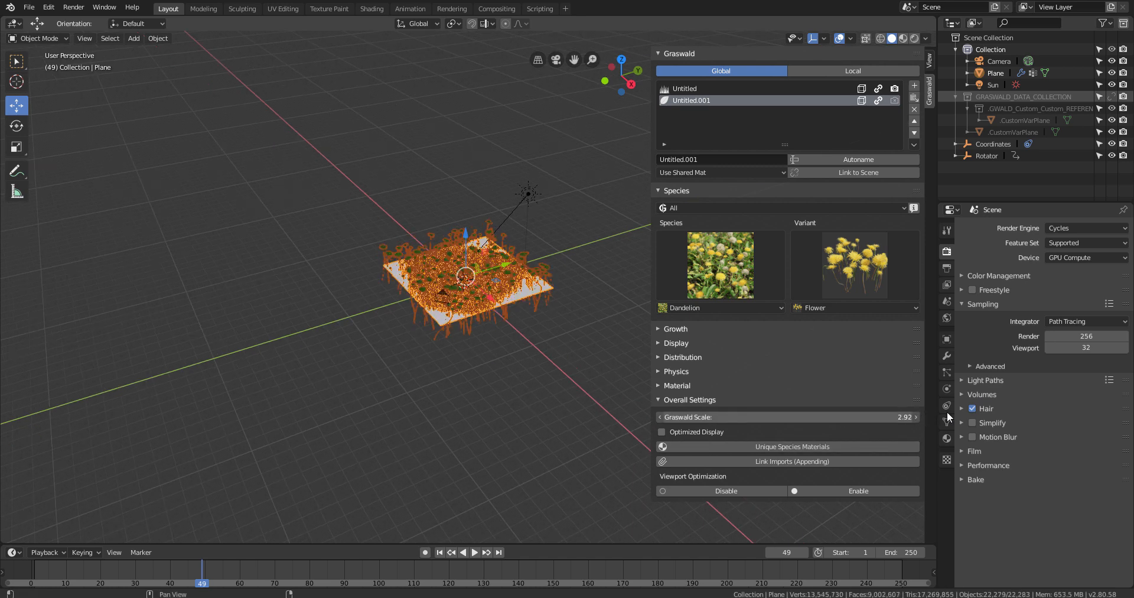
{"action": "left_click_drag", "start_coordinate": [1109, 404], "coordinate": [842, 381]}
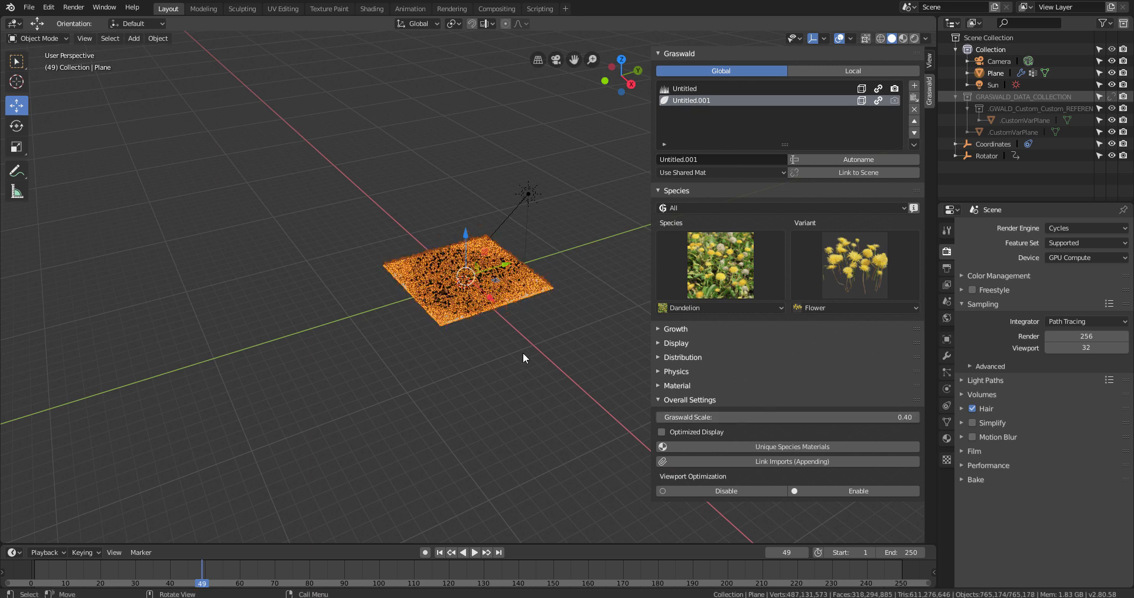
Set the Graswald Scale to 0.001.
{"action": "scroll", "coordinate": [523, 352], "scroll_direction": "up", "scroll_amount": 2}
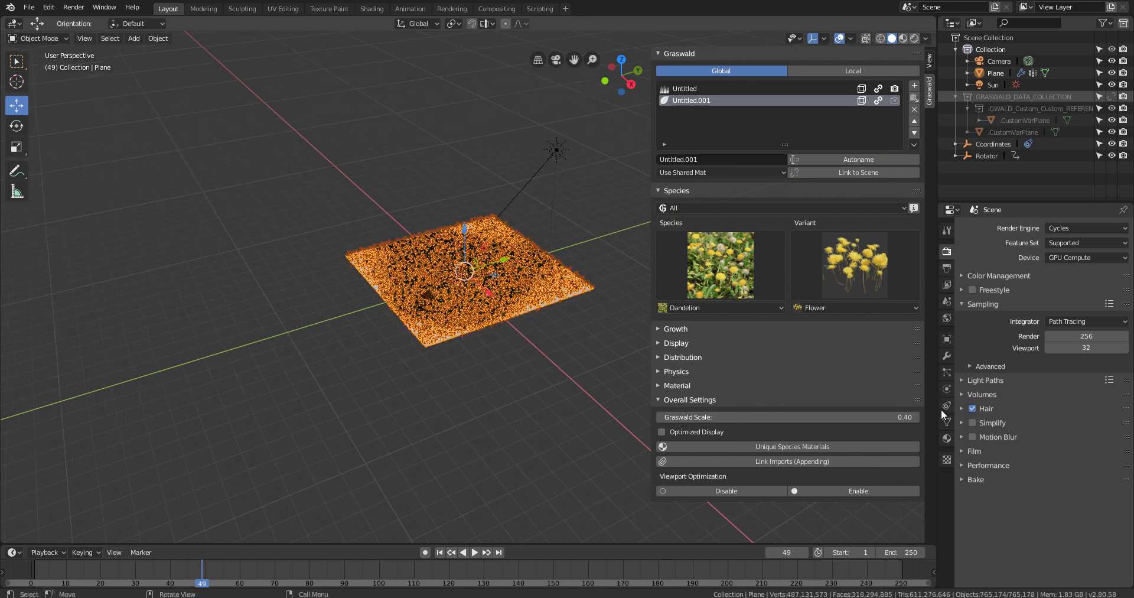
{"action": "left_click", "coordinate": [886, 422]}
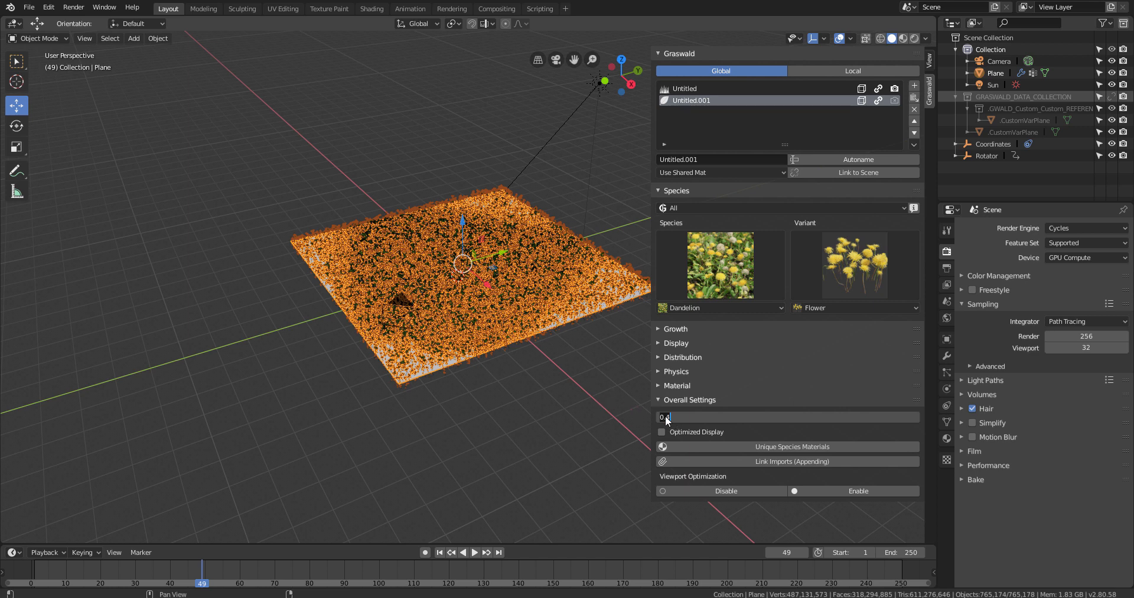
{"action": "key", "text": "Return"}
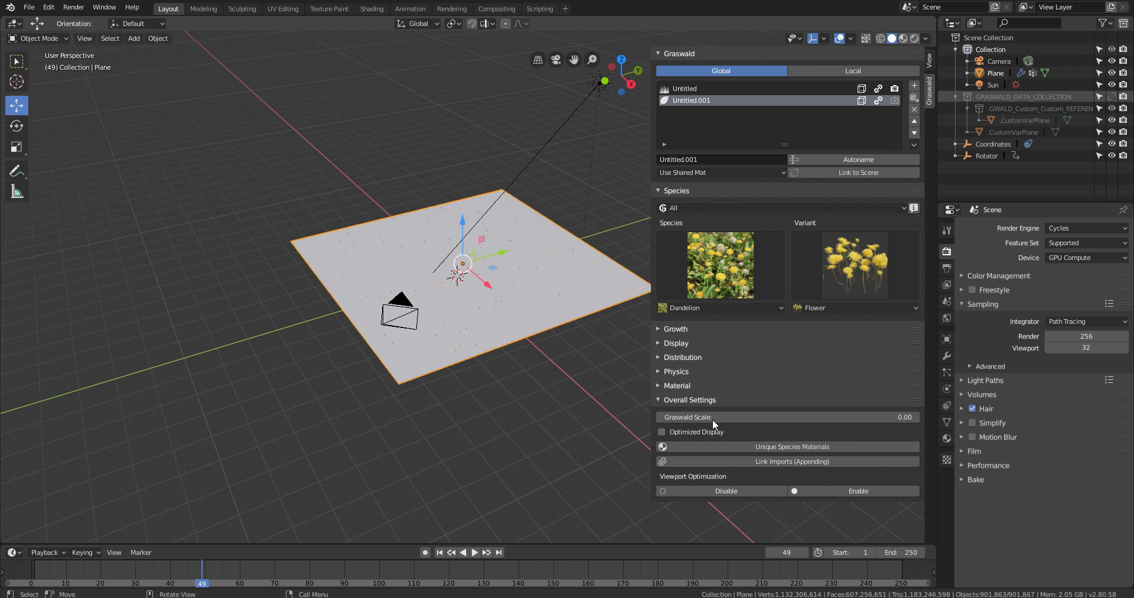
Examine the shrunken plants on the plane from the front and from above, and check the exact Graswald Scale value.
{"action": "left_click", "coordinate": [858, 359]}
{"action": "key", "text": "KP_5"}
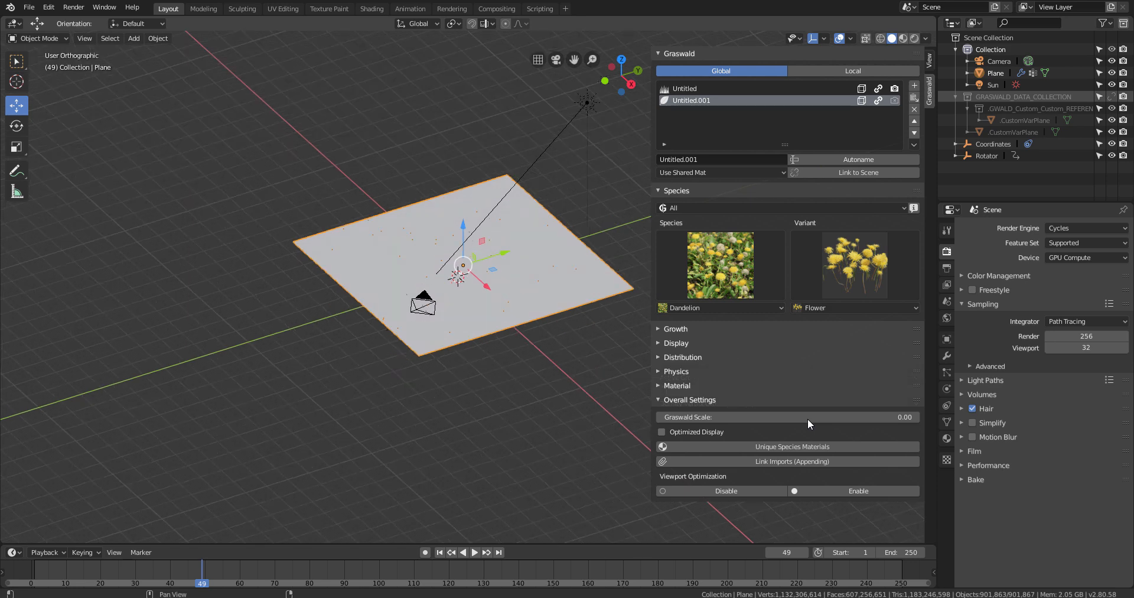
{"action": "key", "text": "KP_1"}
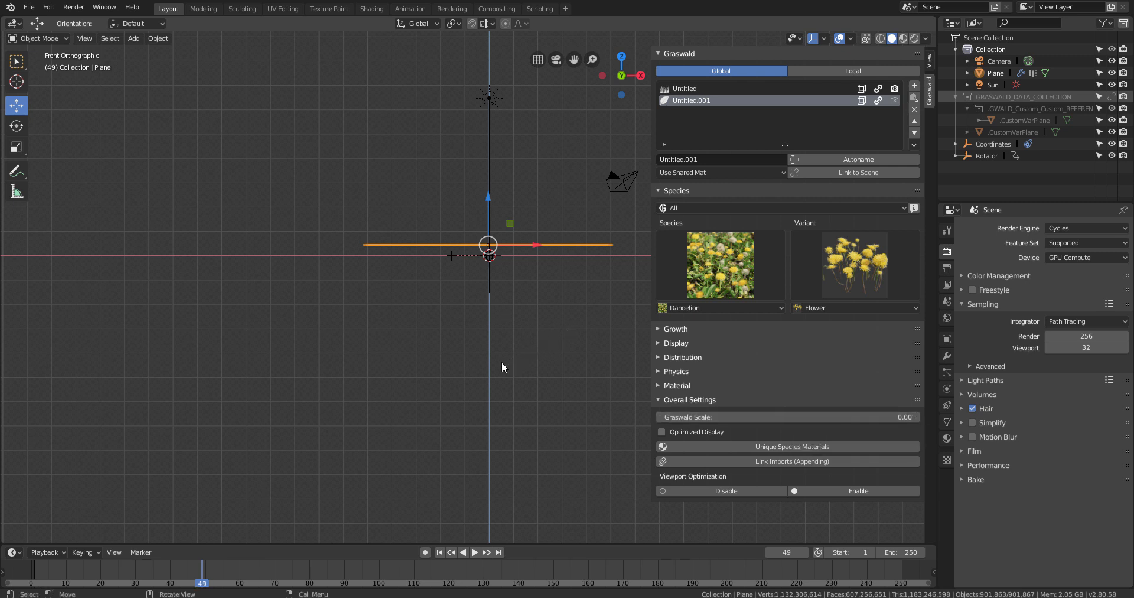
{"action": "middle_click_drag", "start_coordinate": [502, 362], "coordinate": [502, 362]}
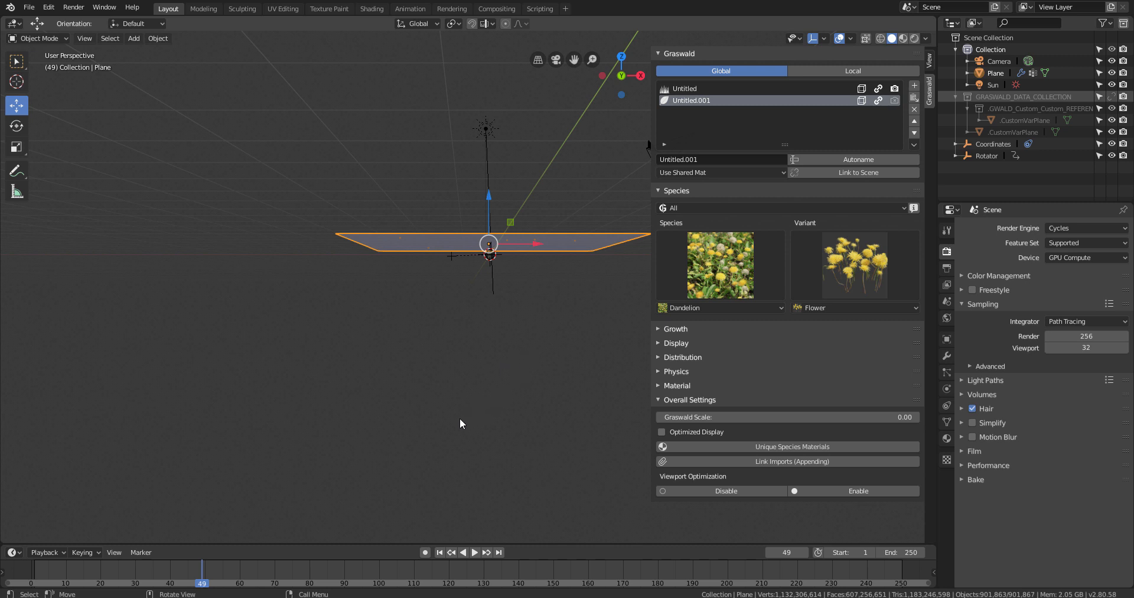
{"action": "key", "text": "KP_0"}
{"action": "middle_click_drag", "start_coordinate": [459, 417], "coordinate": [813, 417]}
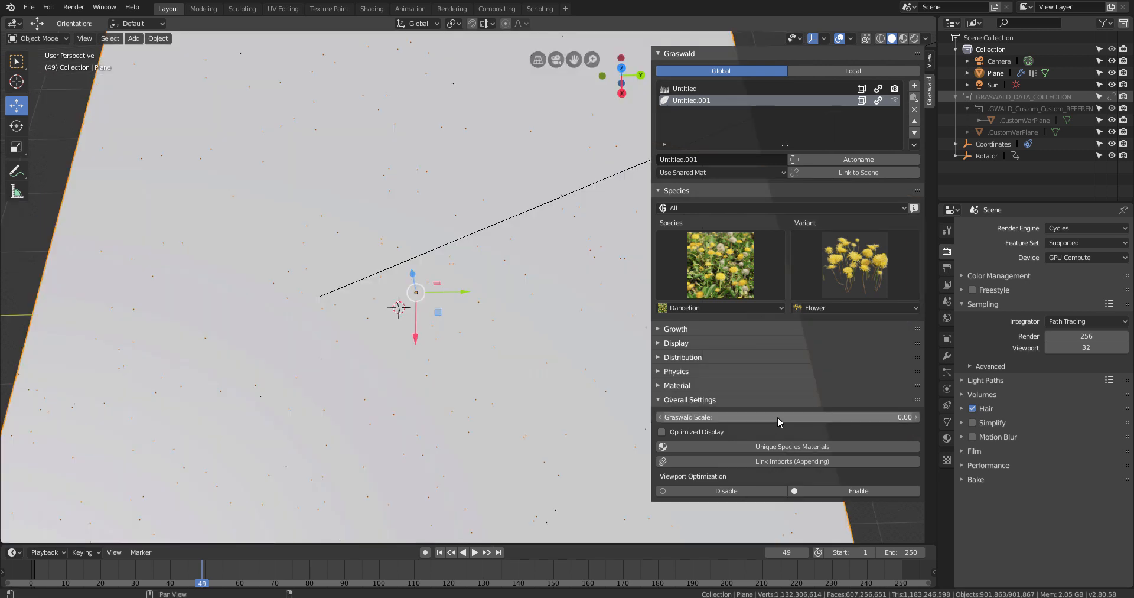
{"action": "left_click", "coordinate": [778, 416]}
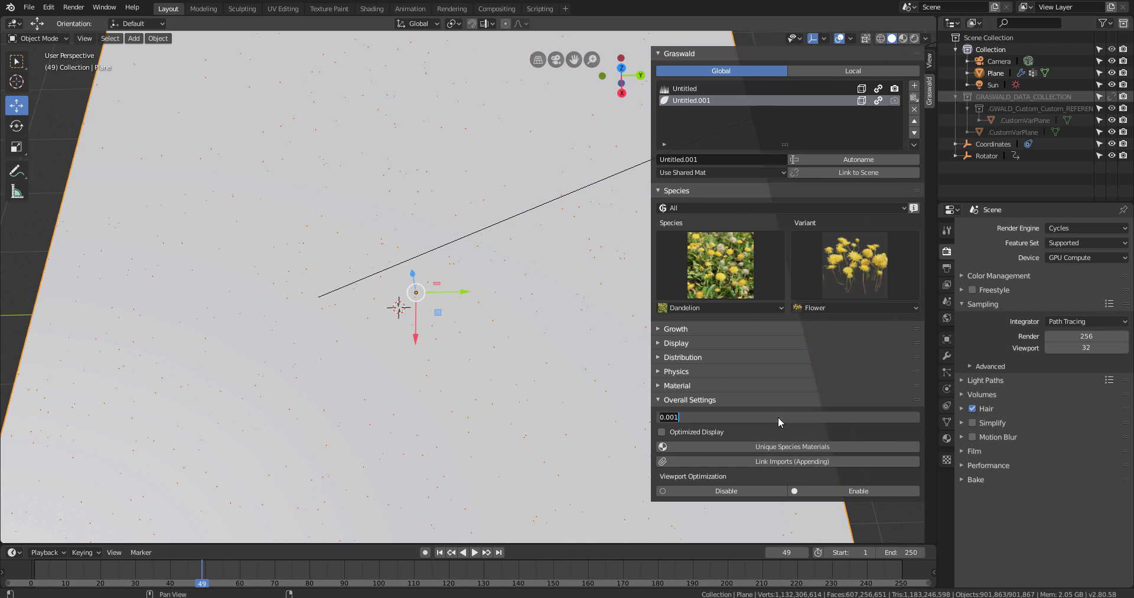
{"action": "left_click", "coordinate": [778, 417]}
{"action": "key", "text": "Return"}
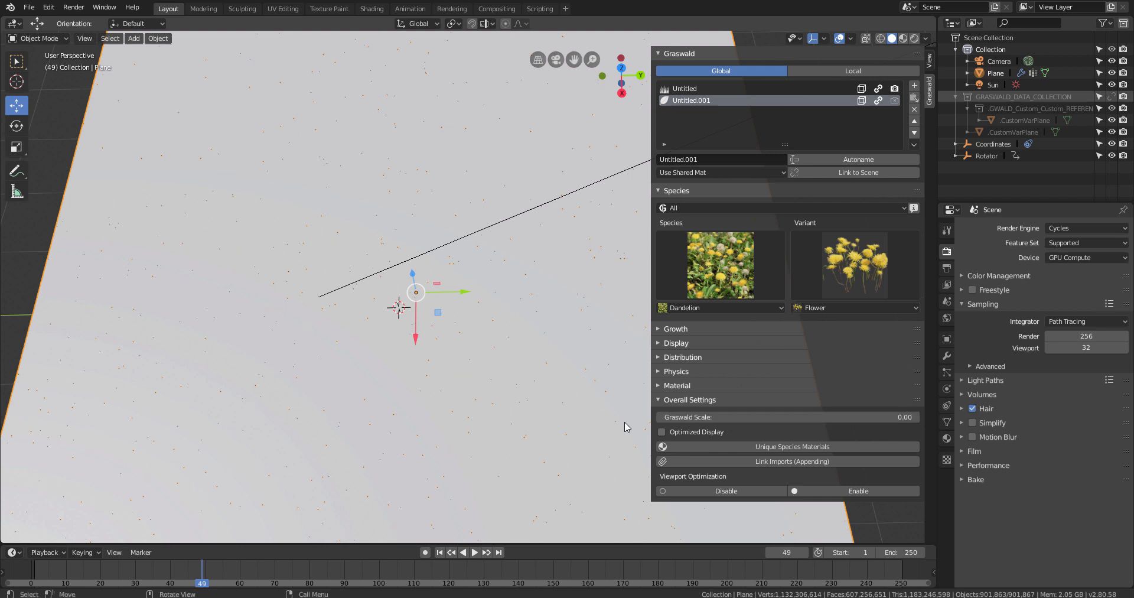
Restore the Graswald Scale to 1.
{"action": "left_click", "coordinate": [730, 419]}
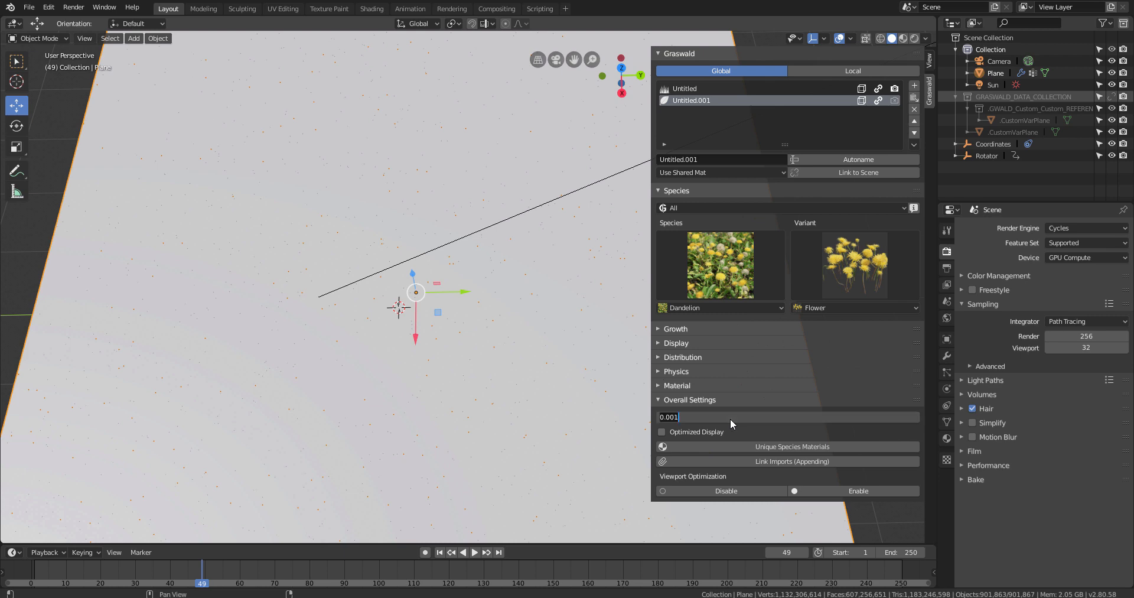
{"action": "type", "text": "1"}
{"action": "key", "text": "Return"}
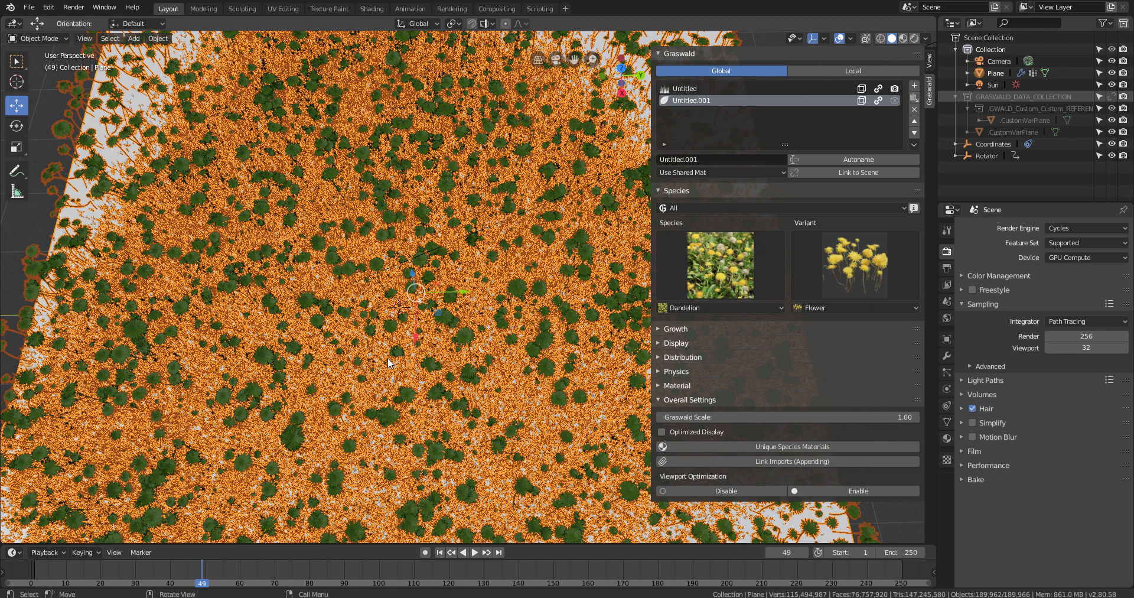
Examine the plants on the plane and review the dandelion system's Growth settings.
{"action": "middle_click_drag", "start_coordinate": [395, 354], "coordinate": [416, 343]}
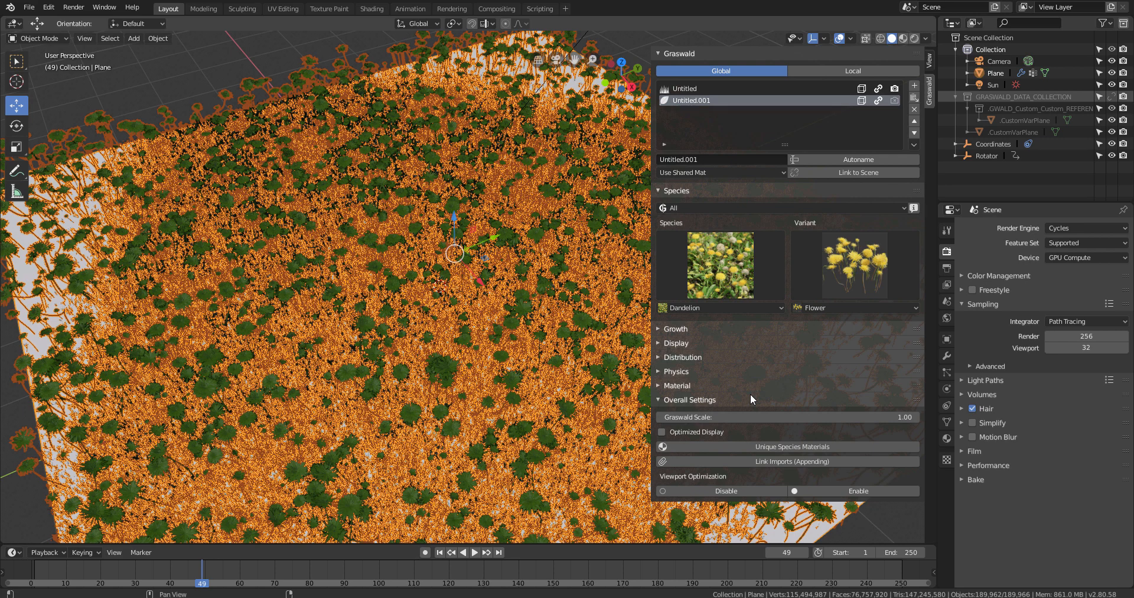
{"action": "middle_click_drag", "start_coordinate": [400, 374], "coordinate": [437, 357]}
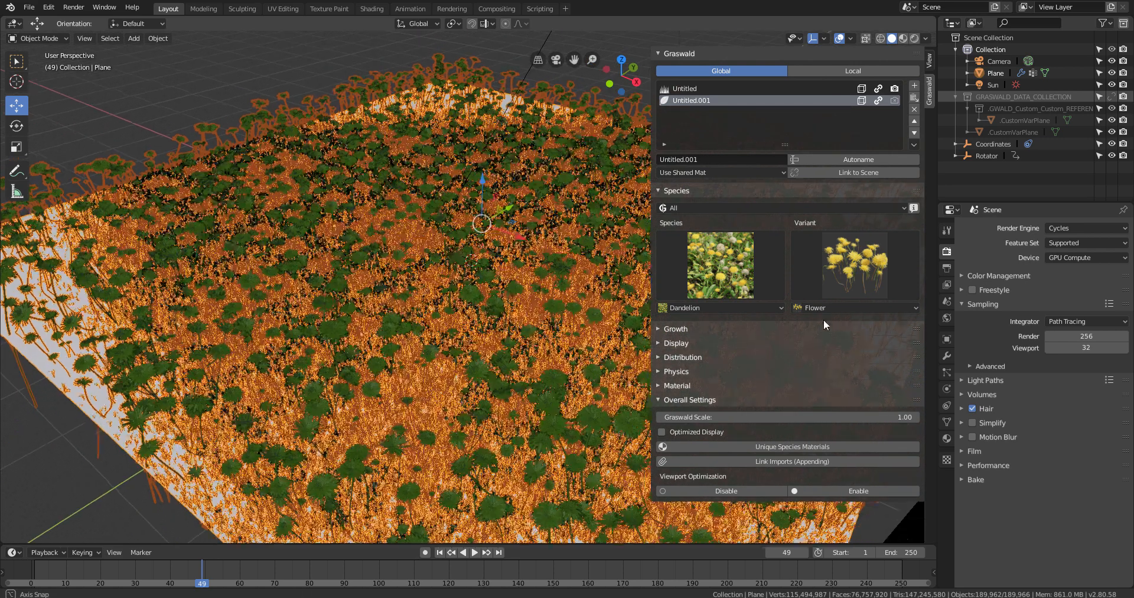
{"action": "left_click", "coordinate": [697, 329]}
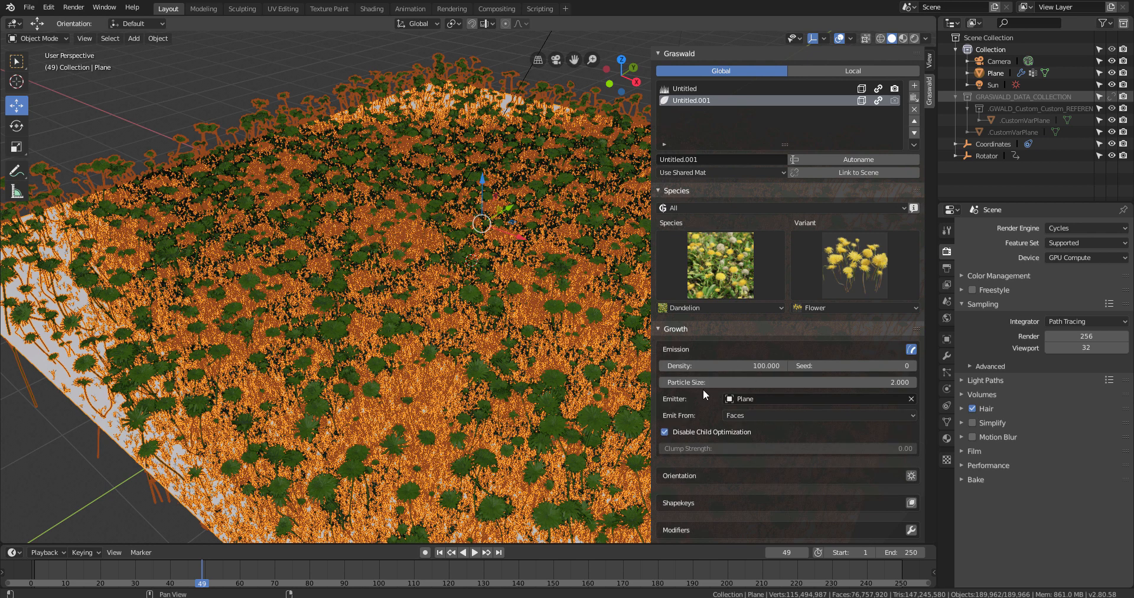
{"action": "left_click", "coordinate": [678, 328]}
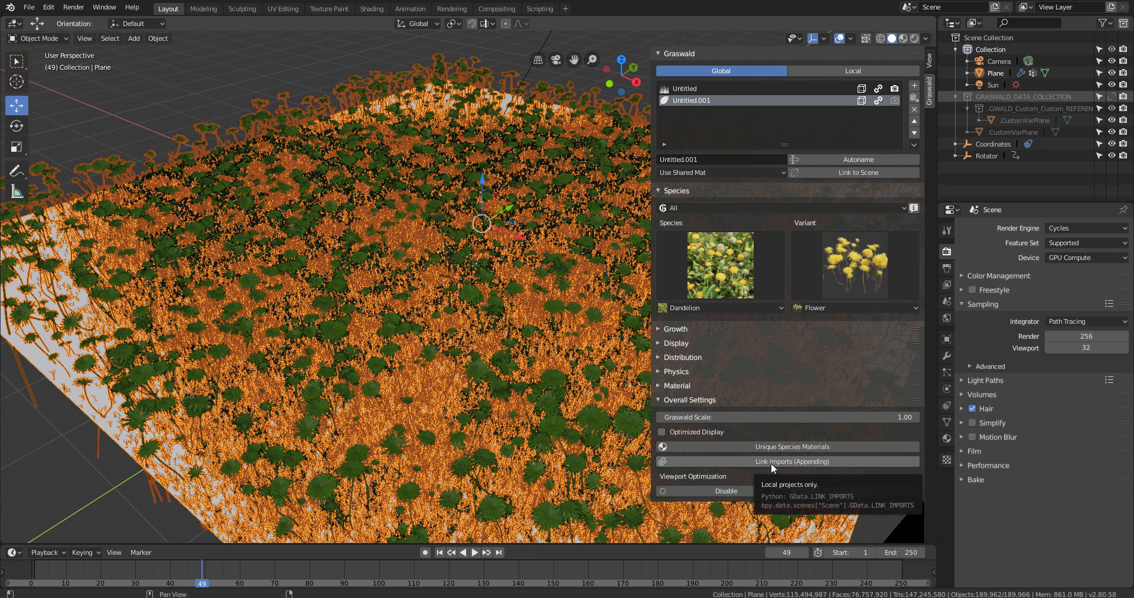
Try linked imports, switch back to appending, and enable Unique Species Materials.
{"action": "left_click", "coordinate": [771, 462]}
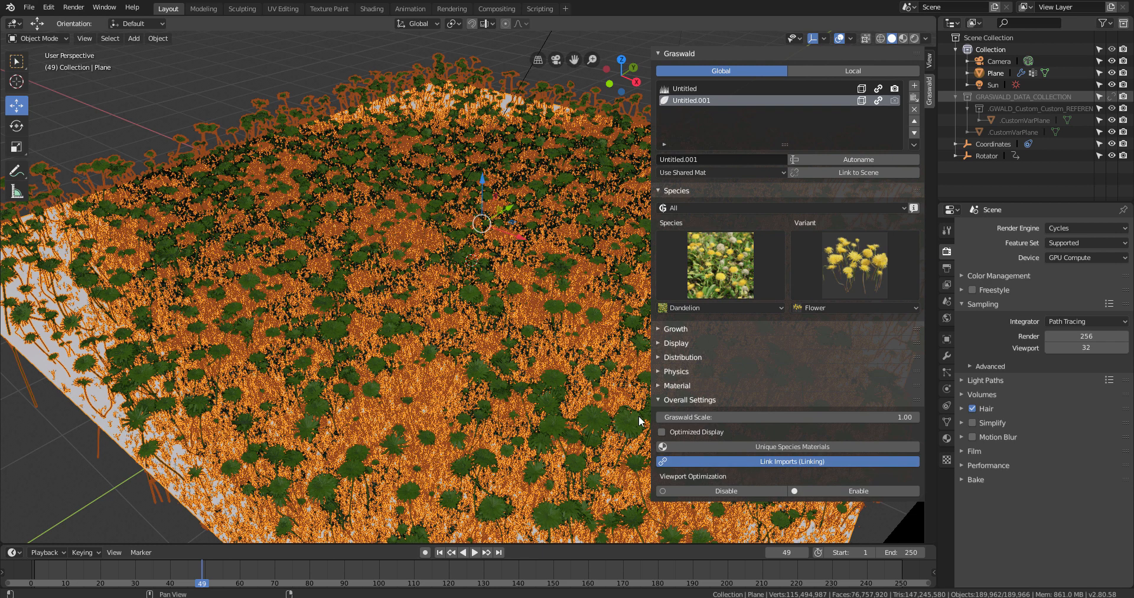
{"action": "left_click", "coordinate": [682, 462]}
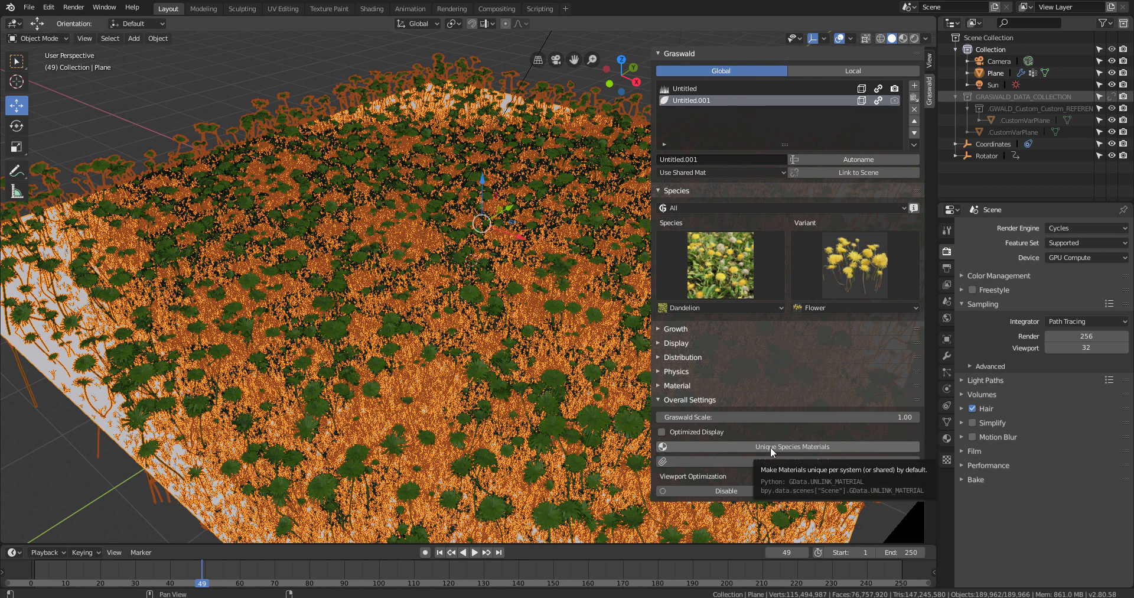
{"action": "left_click", "coordinate": [771, 446]}
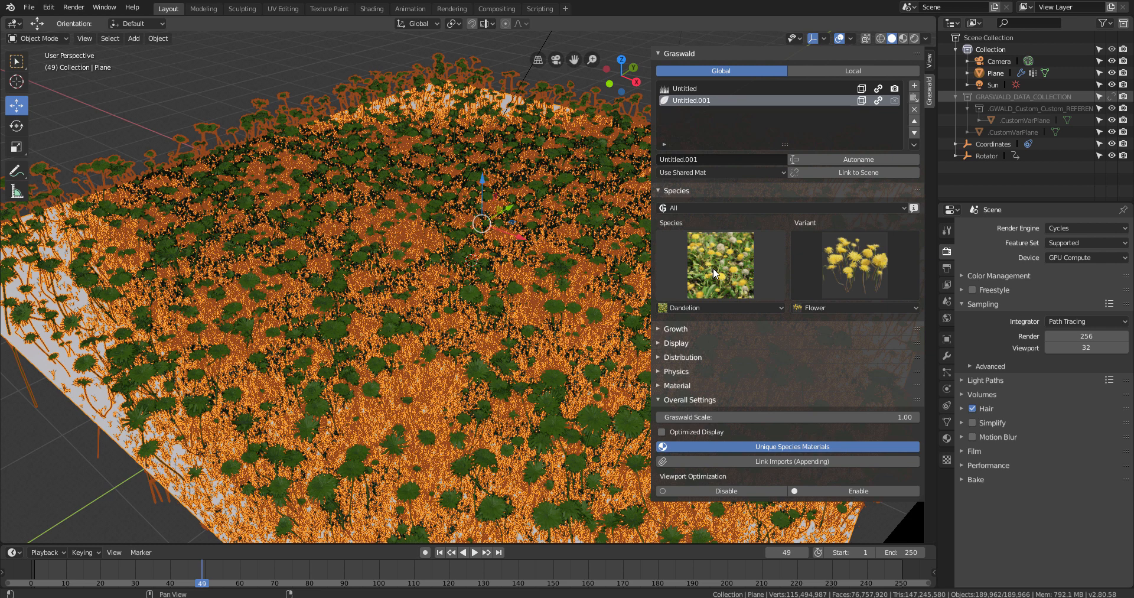
Disable Unique Species Materials and switch the dandelion's Material settings to Advanced.
{"action": "left_click", "coordinate": [778, 447]}
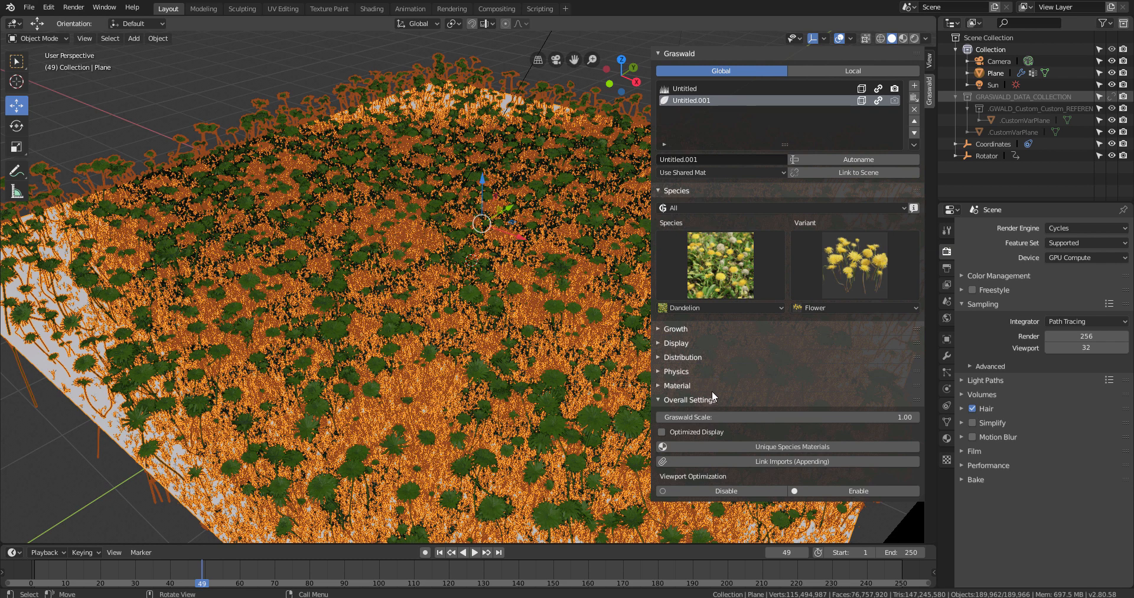
{"action": "left_click", "coordinate": [671, 399]}
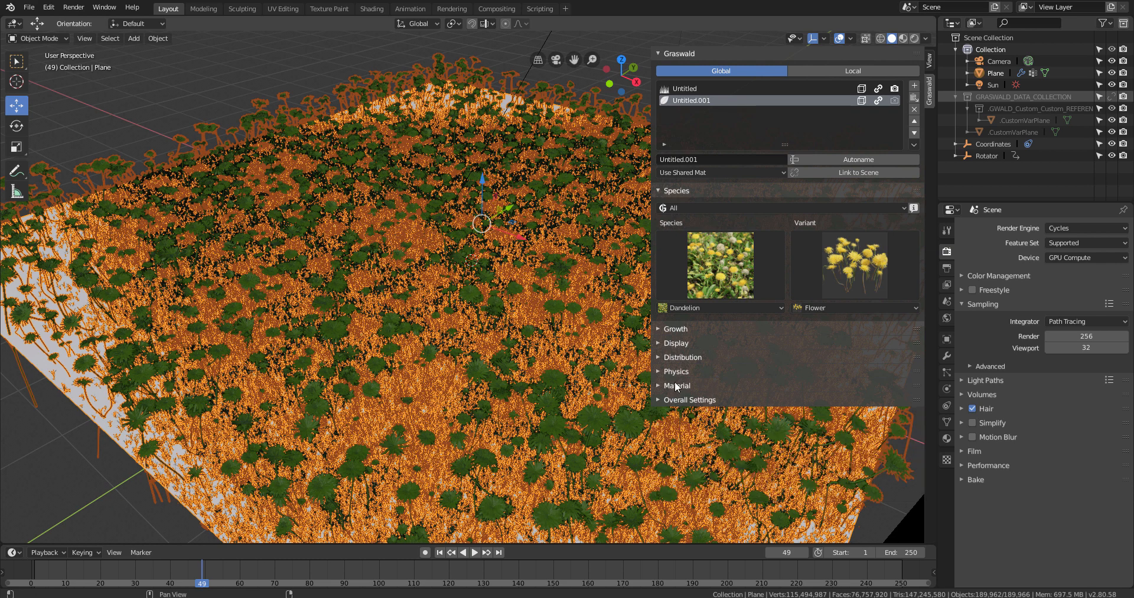
{"action": "left_click", "coordinate": [677, 385]}
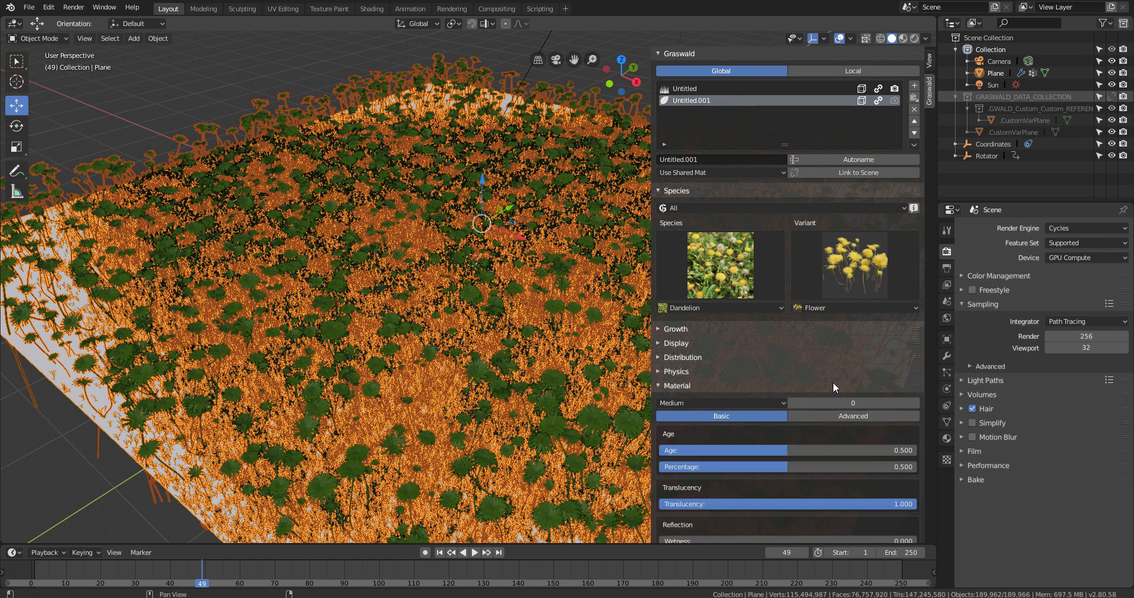
{"action": "left_click", "coordinate": [859, 417]}
Review the dandelion's advanced material settings from Age through Translucency, Reflection and Color to Bump Intensity.
{"action": "scroll", "coordinate": [757, 341], "scroll_direction": "down", "scroll_amount": 2}
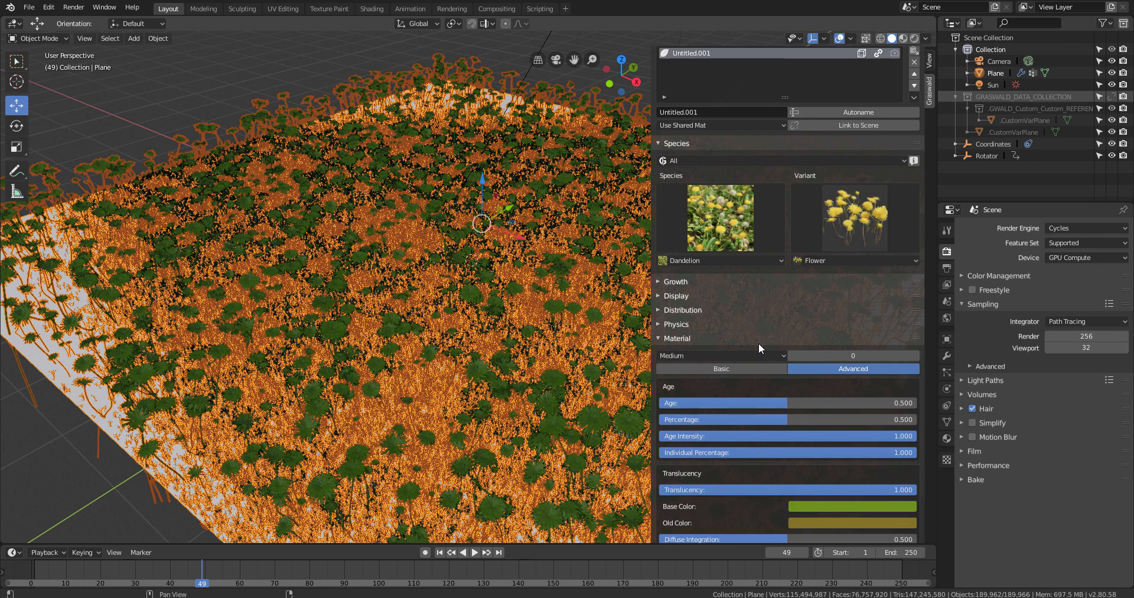
{"action": "scroll", "coordinate": [759, 342], "scroll_direction": "down", "scroll_amount": 3}
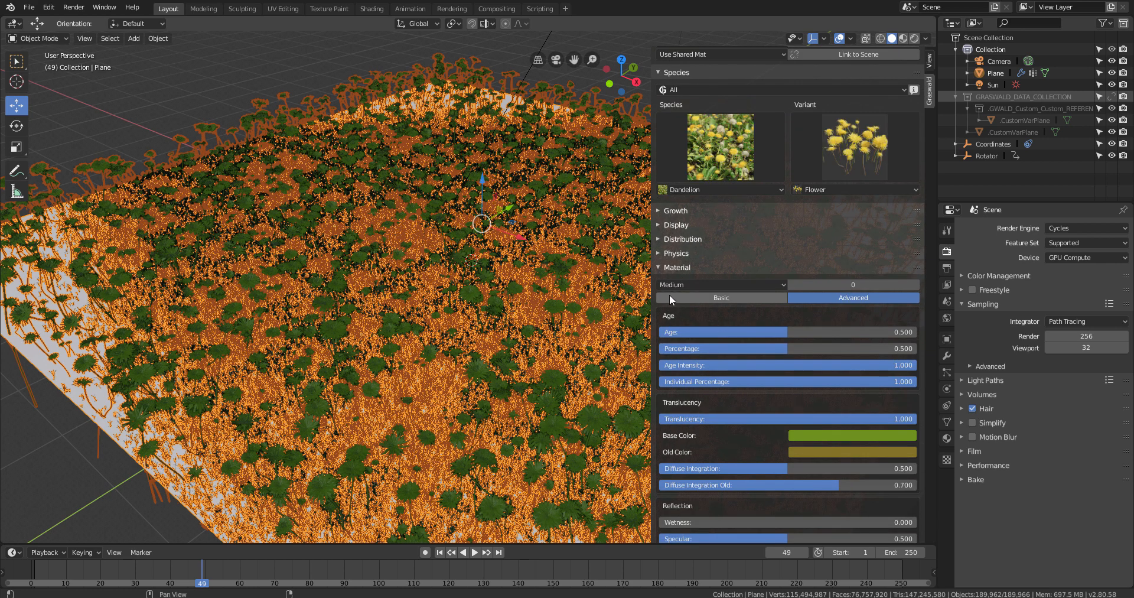
{"action": "scroll", "coordinate": [743, 421], "scroll_direction": "down", "scroll_amount": 2}
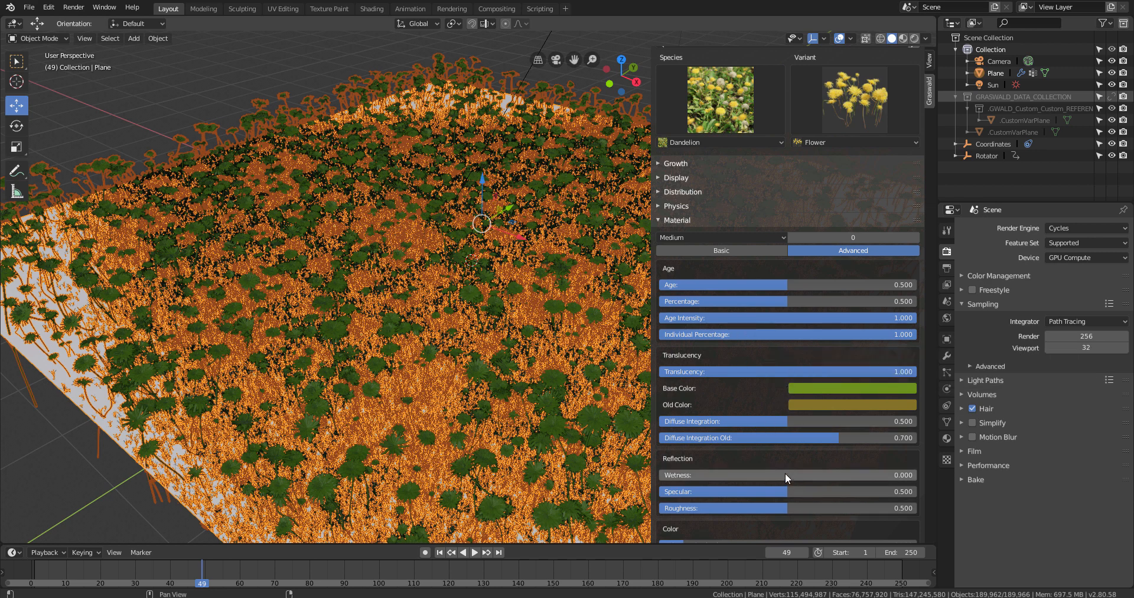
{"action": "scroll", "coordinate": [784, 464], "scroll_direction": "down", "scroll_amount": 3}
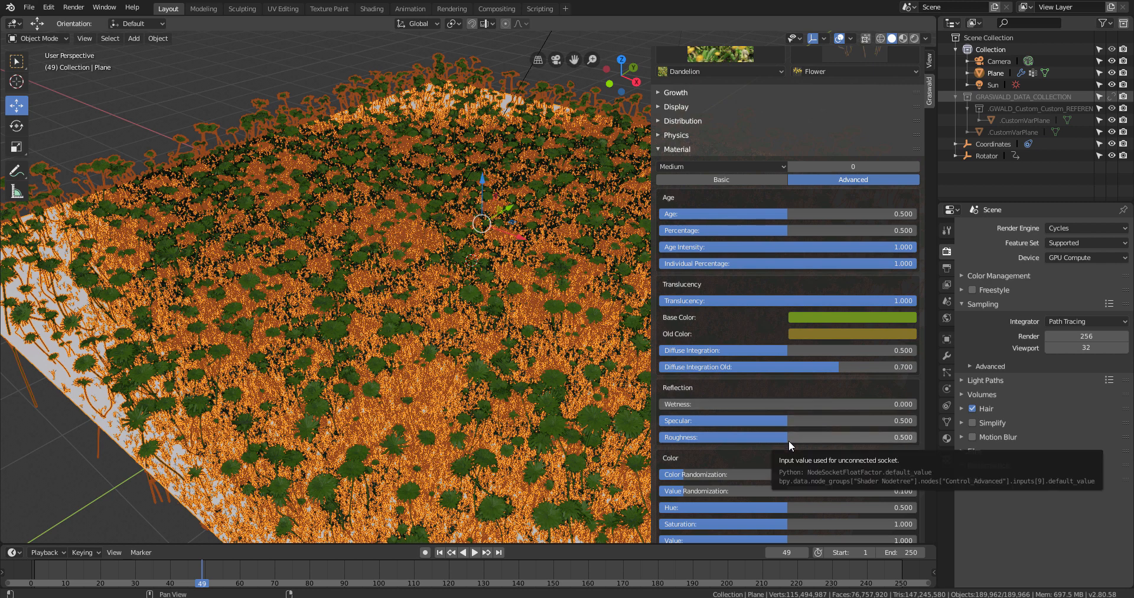
{"action": "scroll", "coordinate": [792, 449], "scroll_direction": "down", "scroll_amount": 3}
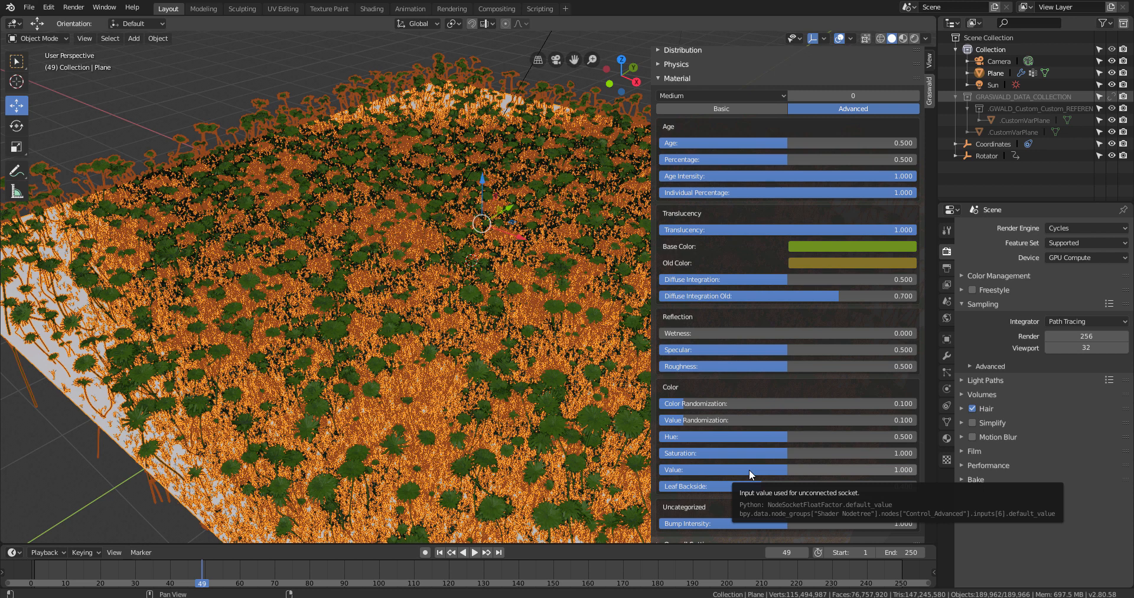
{"action": "scroll", "coordinate": [774, 416], "scroll_direction": "down", "scroll_amount": 1}
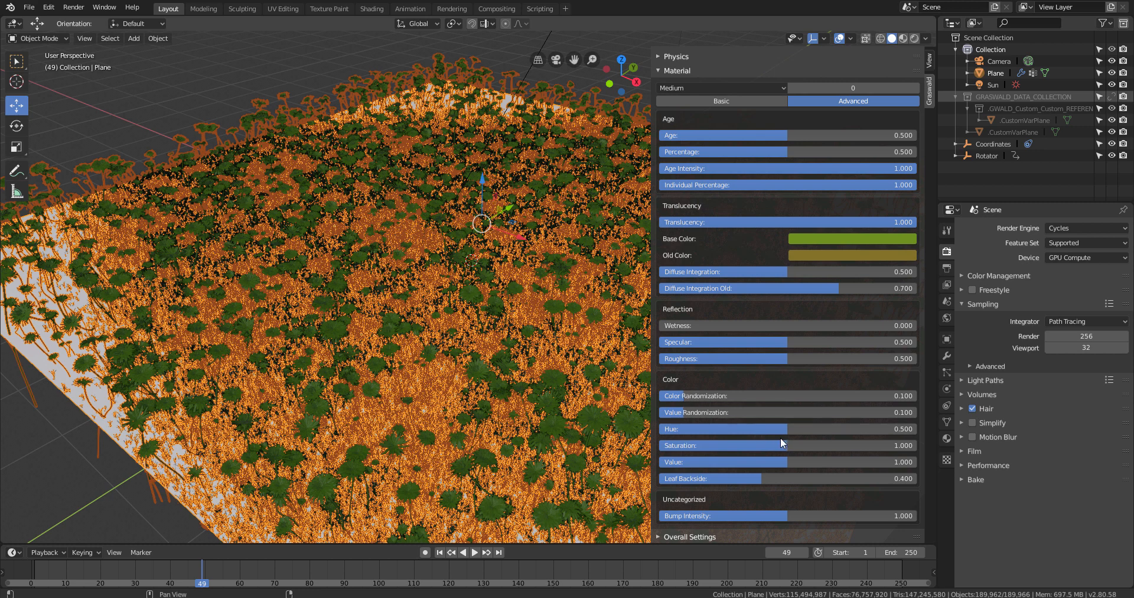
Try shifting the dandelion material's Hue to about 0.922, and undo the hue change.
{"action": "left_click_drag", "start_coordinate": [840, 430], "coordinate": [903, 431]}
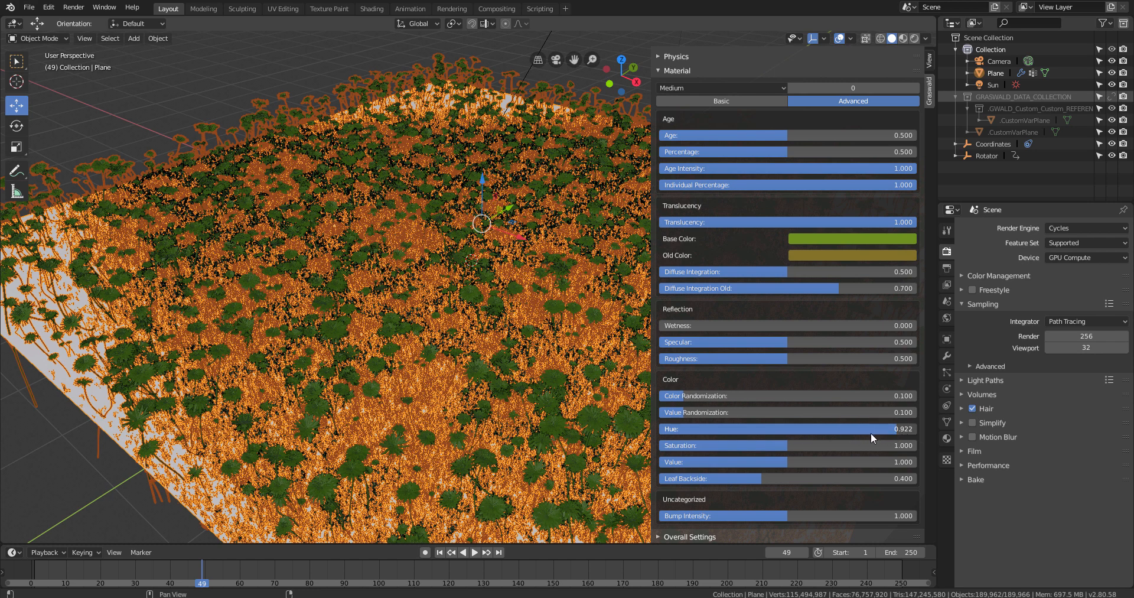
{"action": "left_click_drag", "start_coordinate": [826, 437], "coordinate": [816, 426]}
{"action": "key", "text": "ctrl+z"}
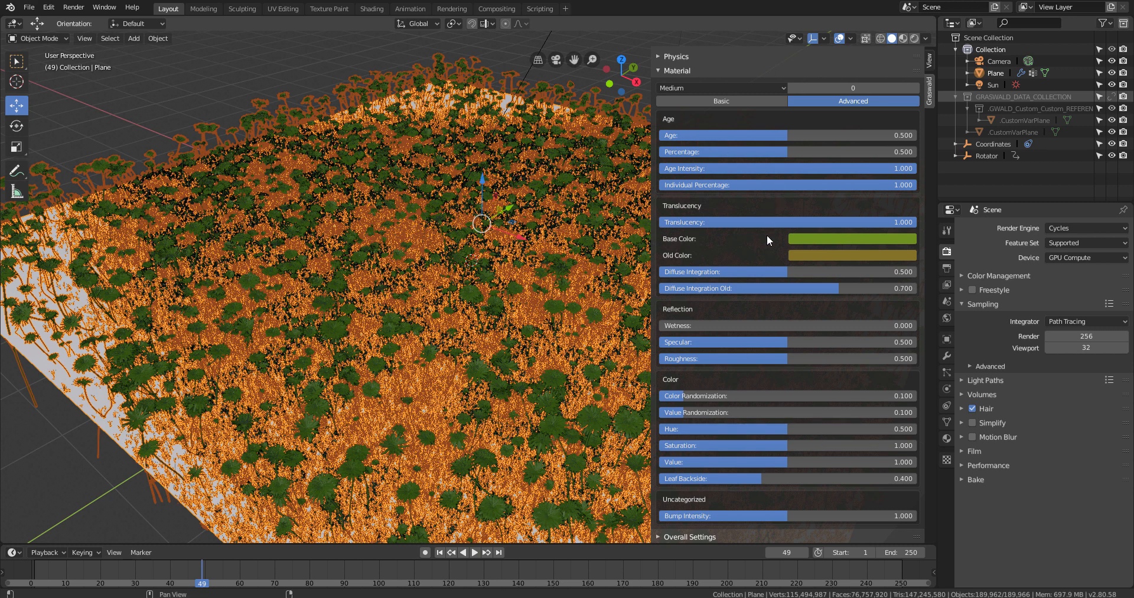
Try a dark blue Base Color for the dandelion material's translucency, and undo the colour change.
{"action": "scroll", "coordinate": [766, 235], "scroll_direction": "up", "scroll_amount": 3}
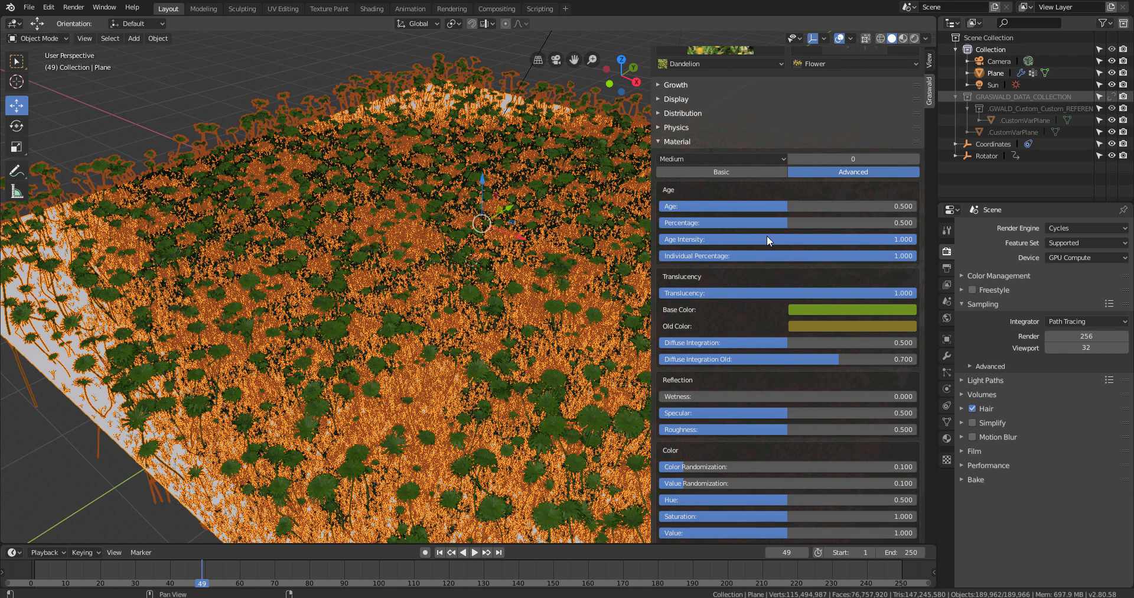
{"action": "scroll", "coordinate": [767, 235], "scroll_direction": "up", "scroll_amount": 7}
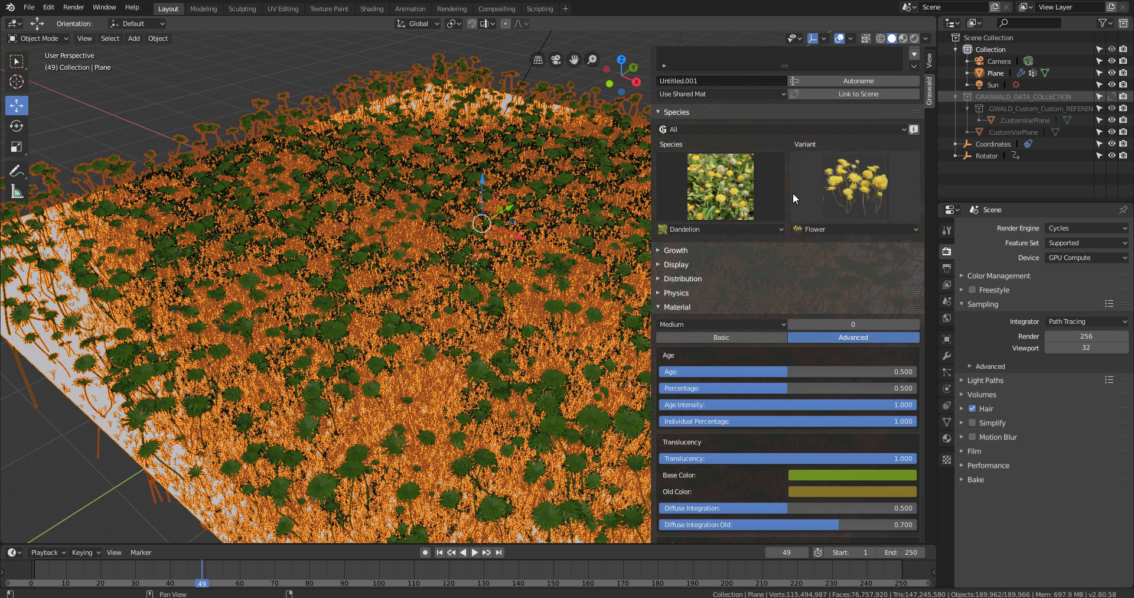
{"action": "scroll", "coordinate": [786, 313], "scroll_direction": "down", "scroll_amount": 10}
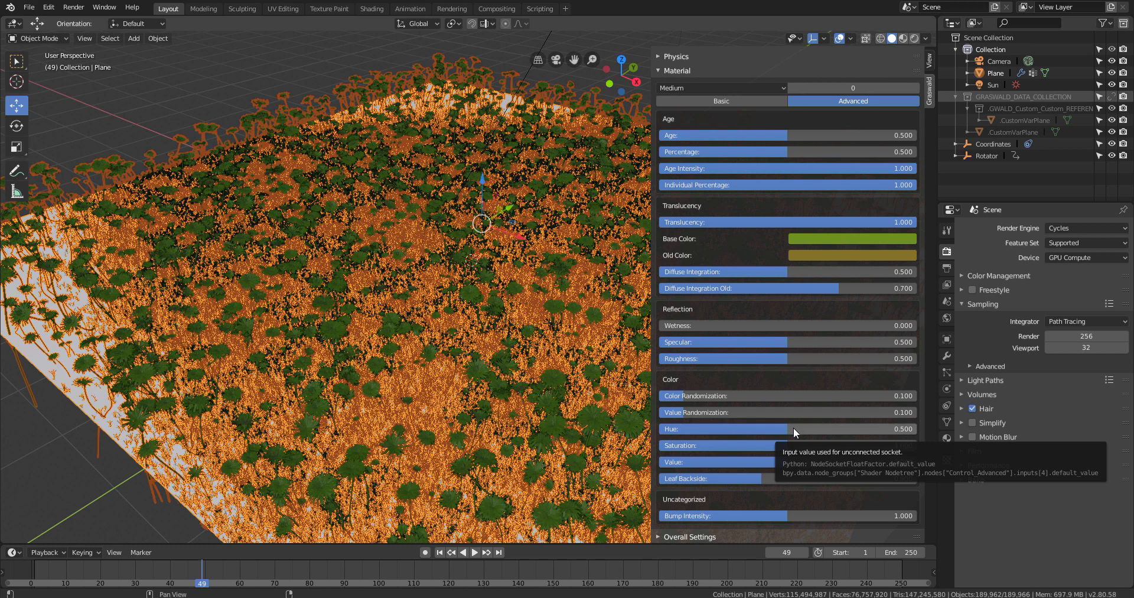
{"action": "left_click", "coordinate": [833, 238]}
{"action": "left_click_drag", "start_coordinate": [872, 89], "coordinate": [870, 87]}
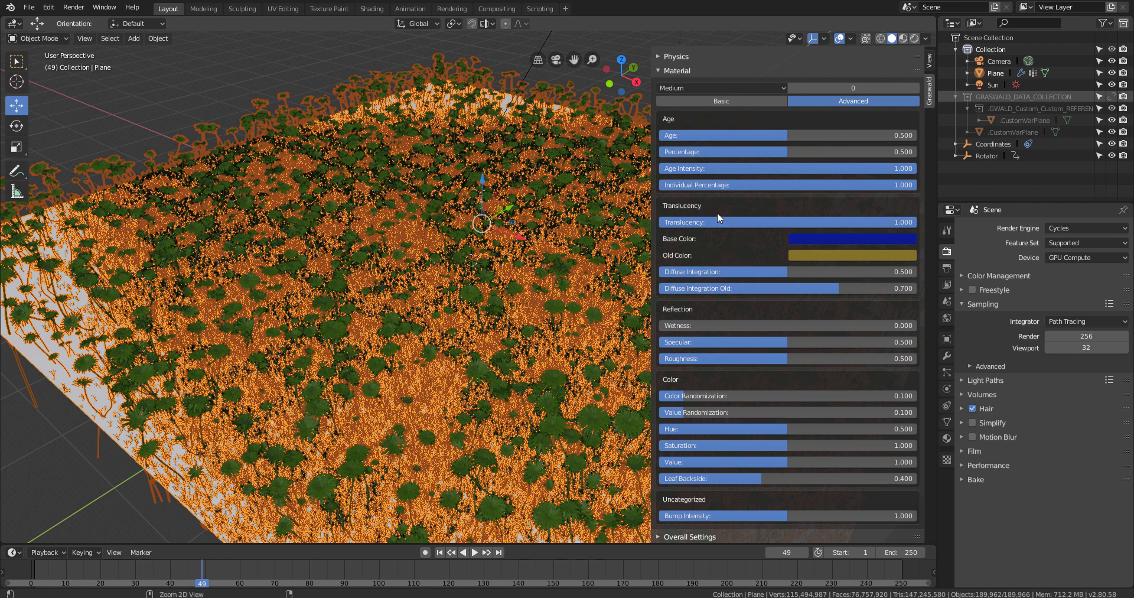
{"action": "key", "text": "ctrl+z"}
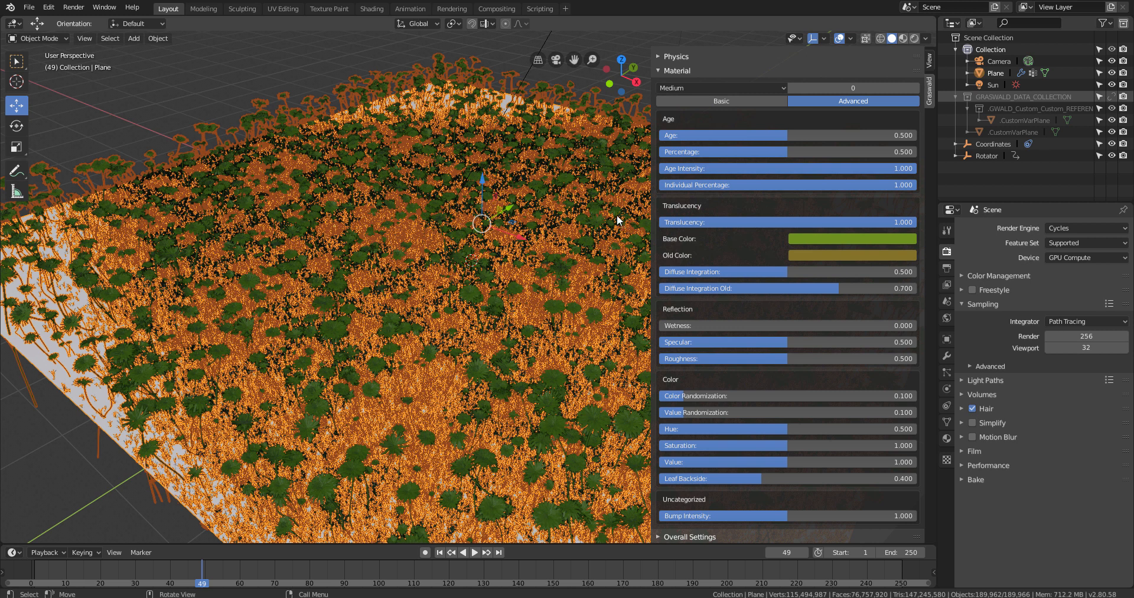
Remove both Graswald plant systems from the plane and delete the plane.
{"action": "scroll", "coordinate": [767, 224], "scroll_direction": "up", "scroll_amount": 8}
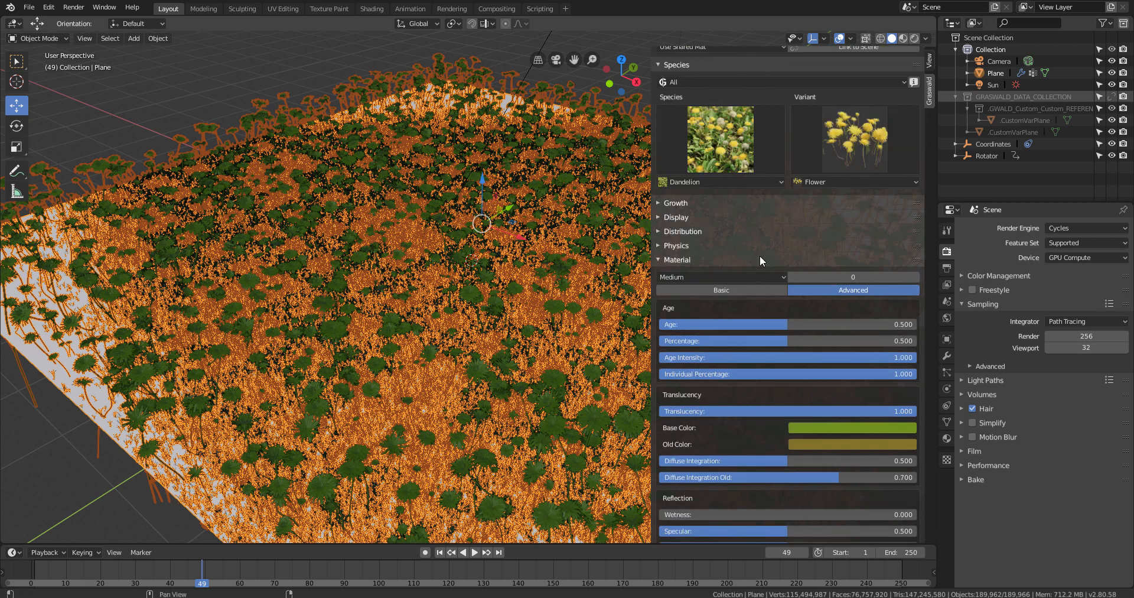
{"action": "scroll", "coordinate": [760, 261], "scroll_direction": "up", "scroll_amount": 4}
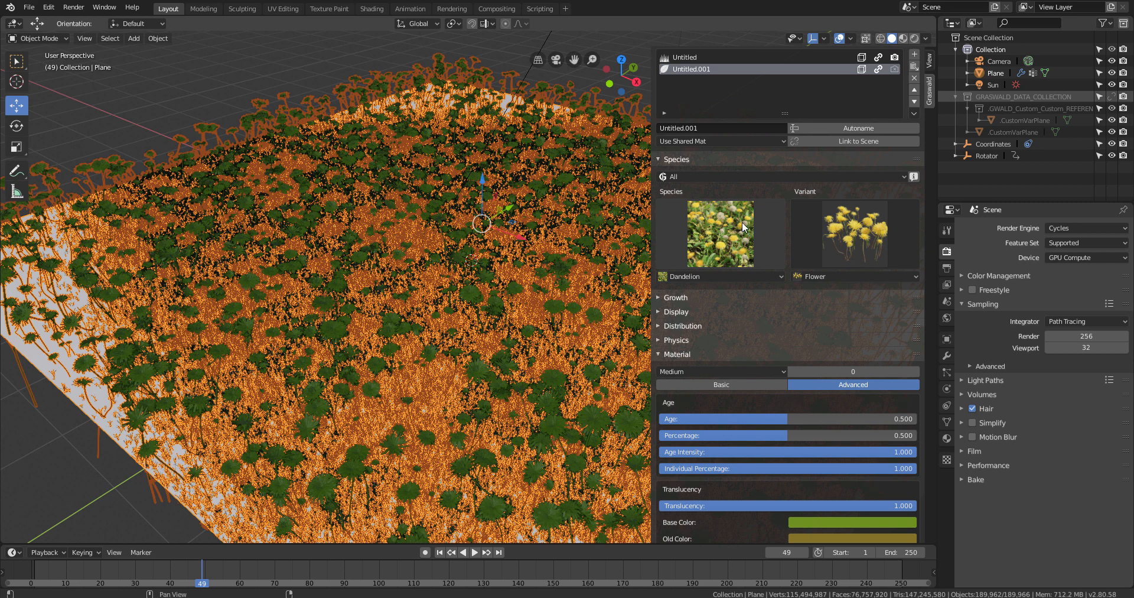
{"action": "left_click", "coordinate": [914, 78]}
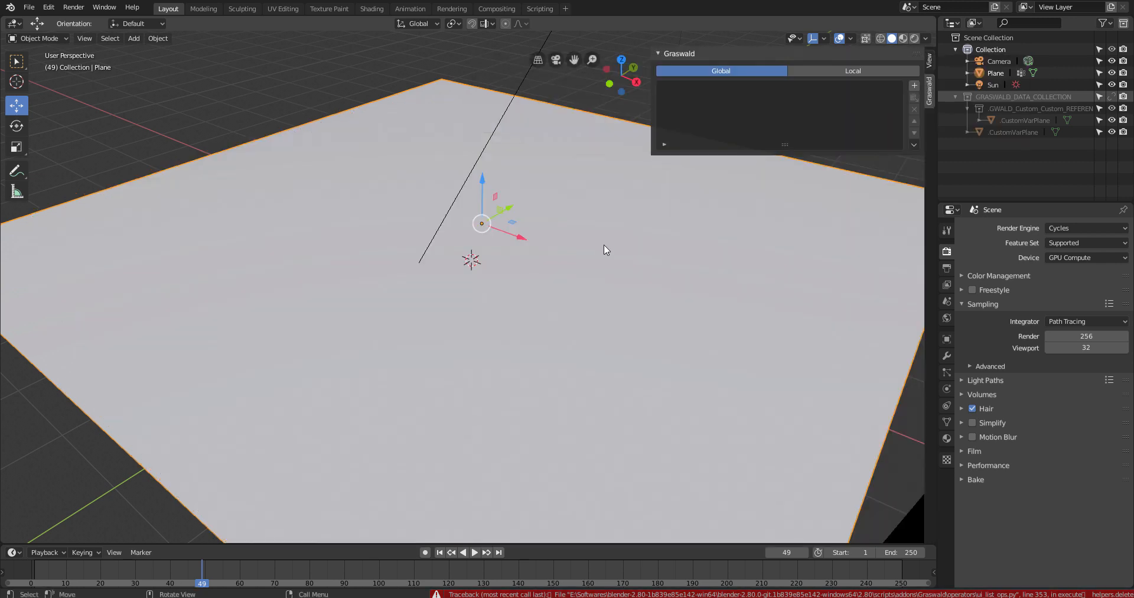
{"action": "key", "text": "Delete"}
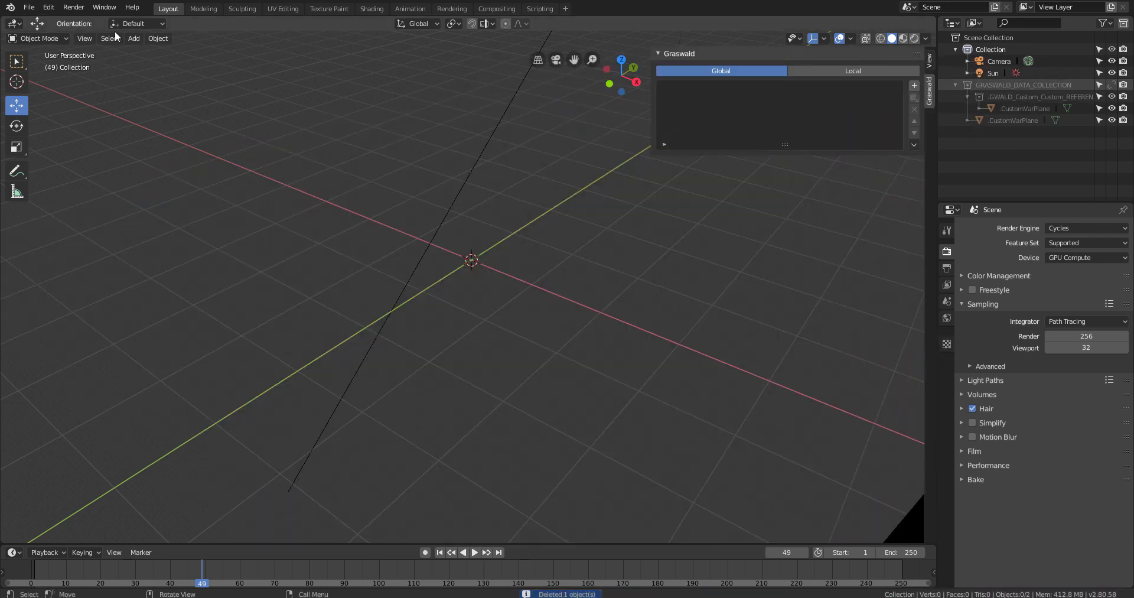
Add a Monkey mesh to the emptied scene.
{"action": "left_click", "coordinate": [133, 39]}
{"action": "mouse_move", "coordinate": [153, 52]}
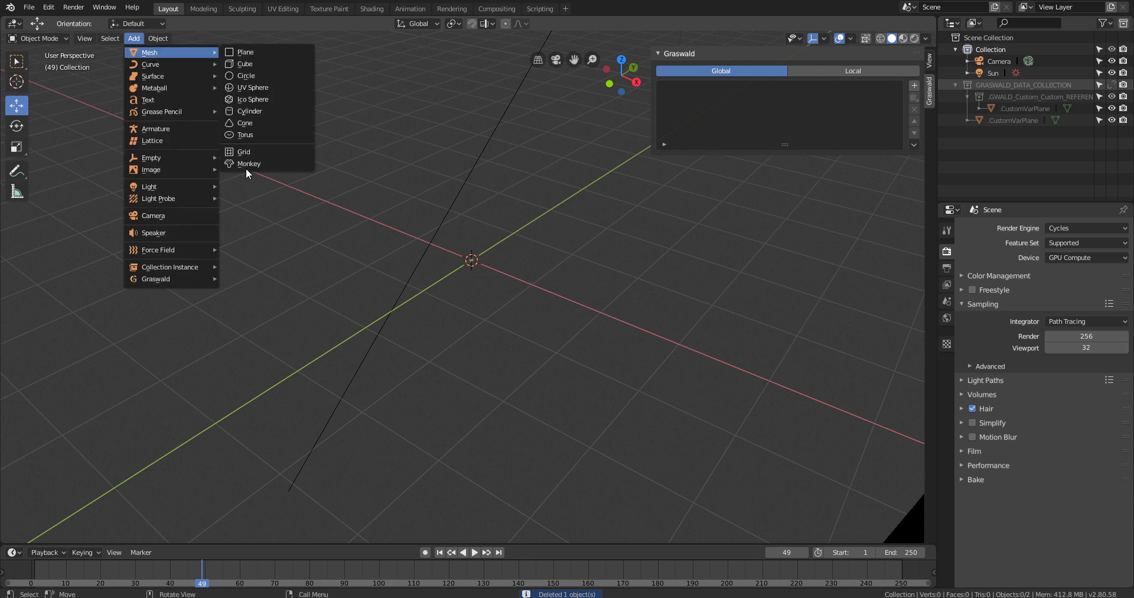
{"action": "left_click", "coordinate": [255, 165]}
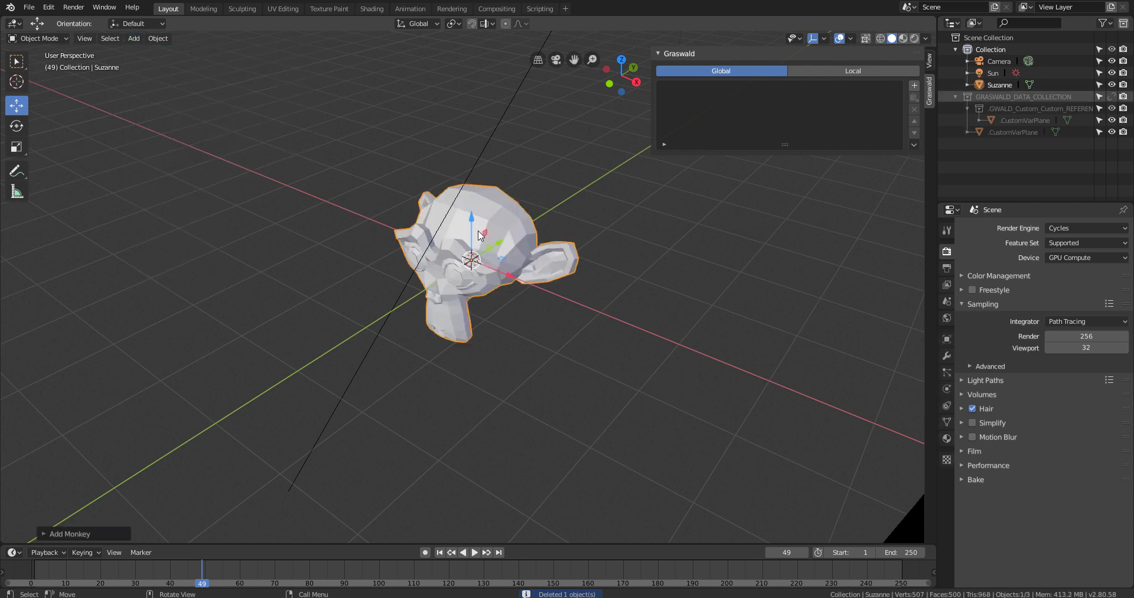
{"action": "middle_click_drag", "start_coordinate": [413, 300], "coordinate": [465, 313]}
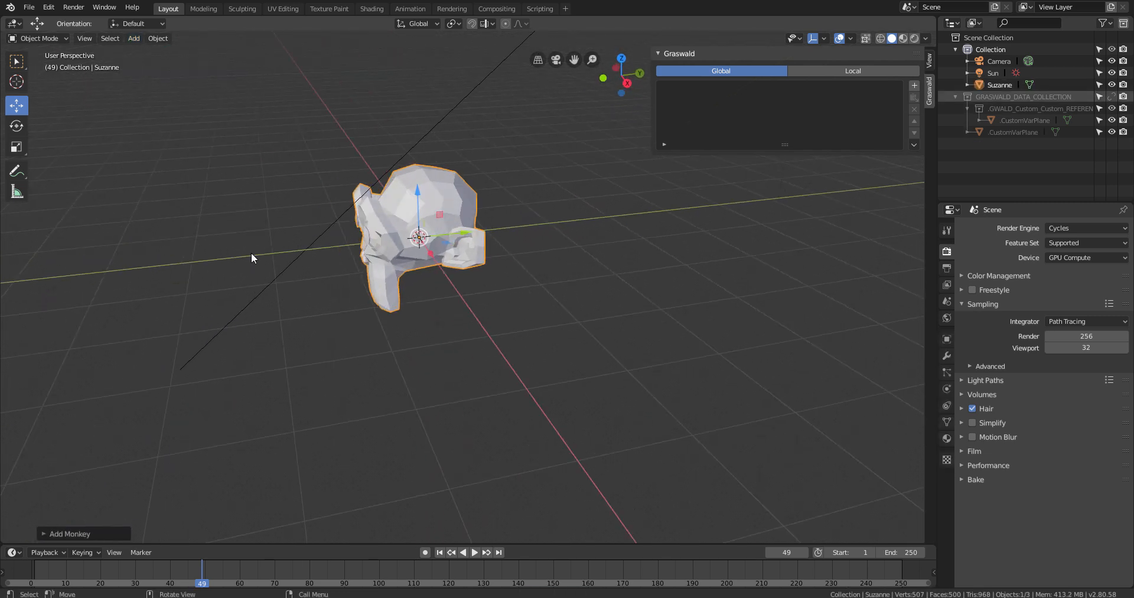
Rotate the monkey about 43 degrees so its face tilts upward.
{"action": "key", "text": "r"}
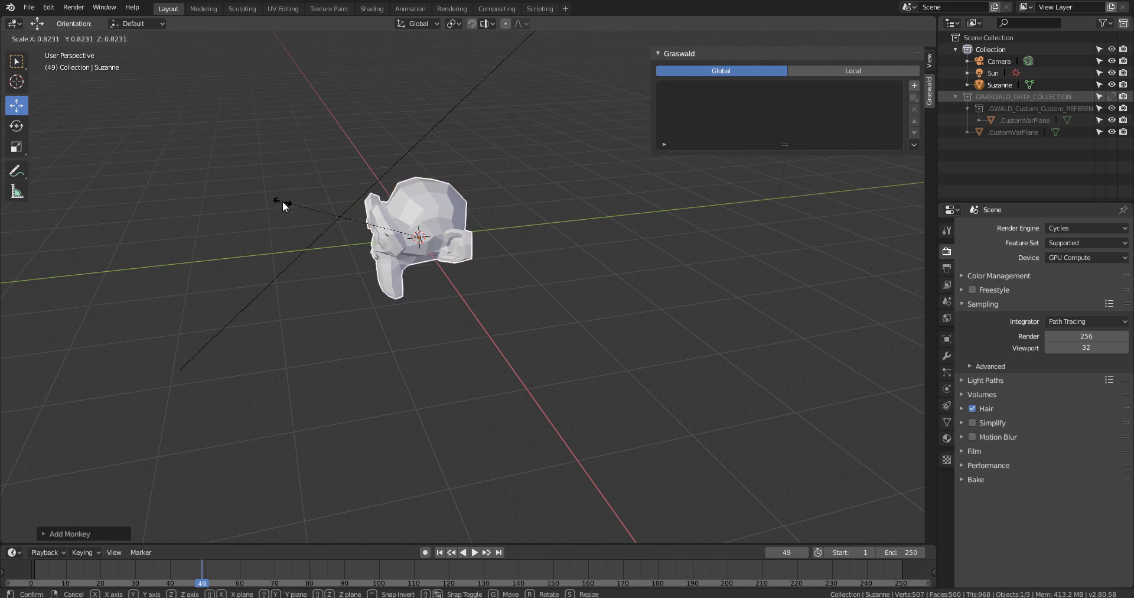
{"action": "key", "text": "Escape"}
{"action": "key", "text": "r"}
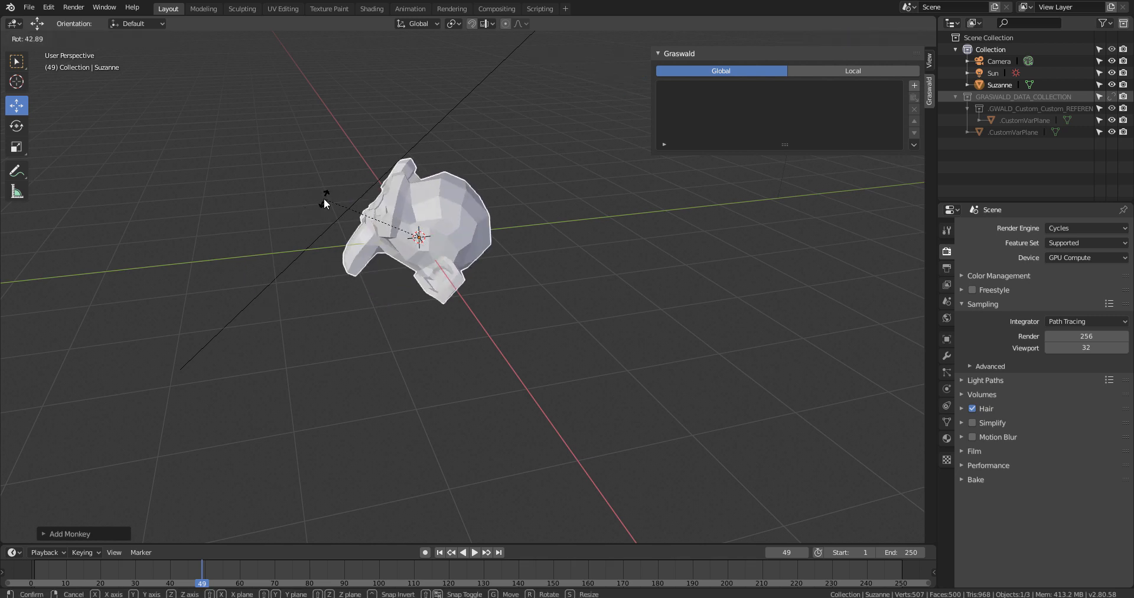
{"action": "left_click", "coordinate": [324, 204]}
{"action": "middle_click_drag", "start_coordinate": [299, 314], "coordinate": [686, 240]}
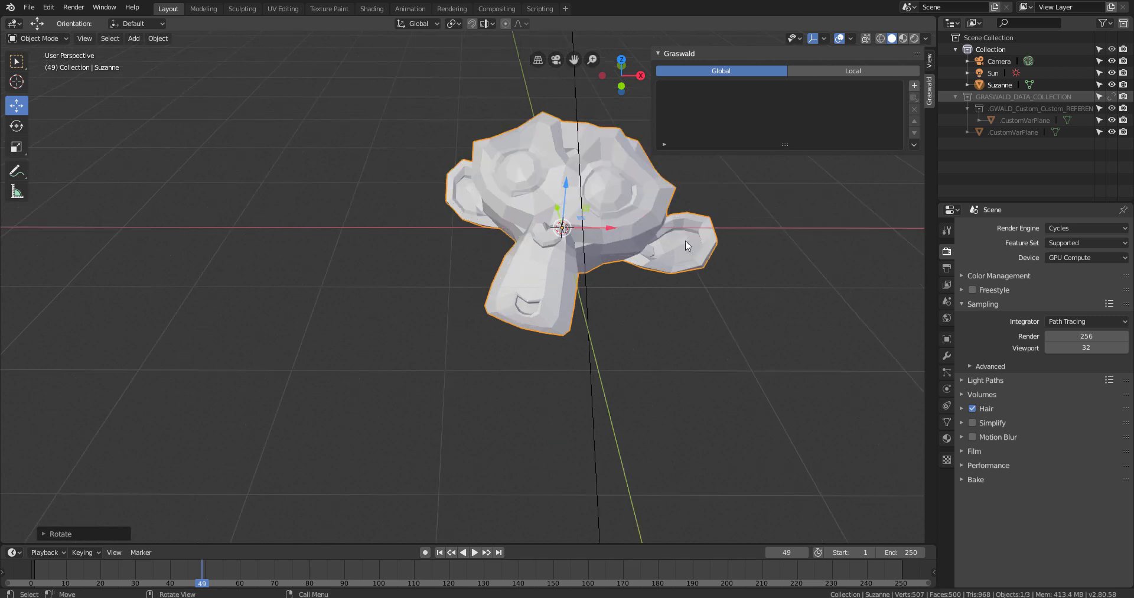
{"action": "middle_click_drag", "start_coordinate": [856, 100], "coordinate": [919, 83]}
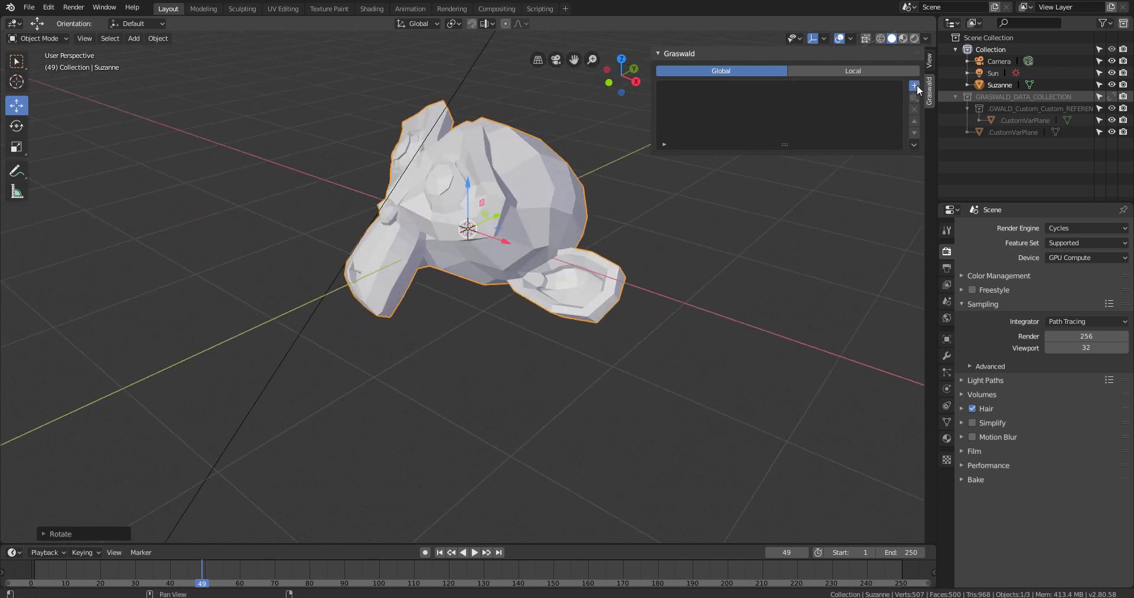
Add a Graswald system to the monkey with the Moss 2 species in the Green variant.
{"action": "left_click", "coordinate": [915, 84]}
{"action": "left_click", "coordinate": [721, 245]}
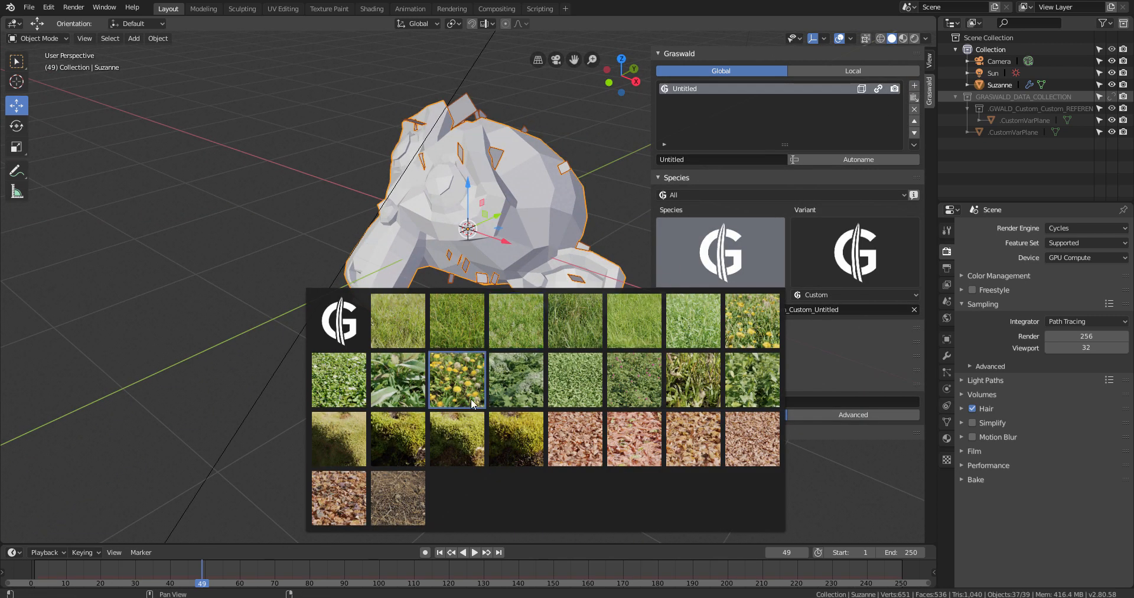
{"action": "left_click", "coordinate": [390, 440]}
{"action": "left_click", "coordinate": [822, 257]}
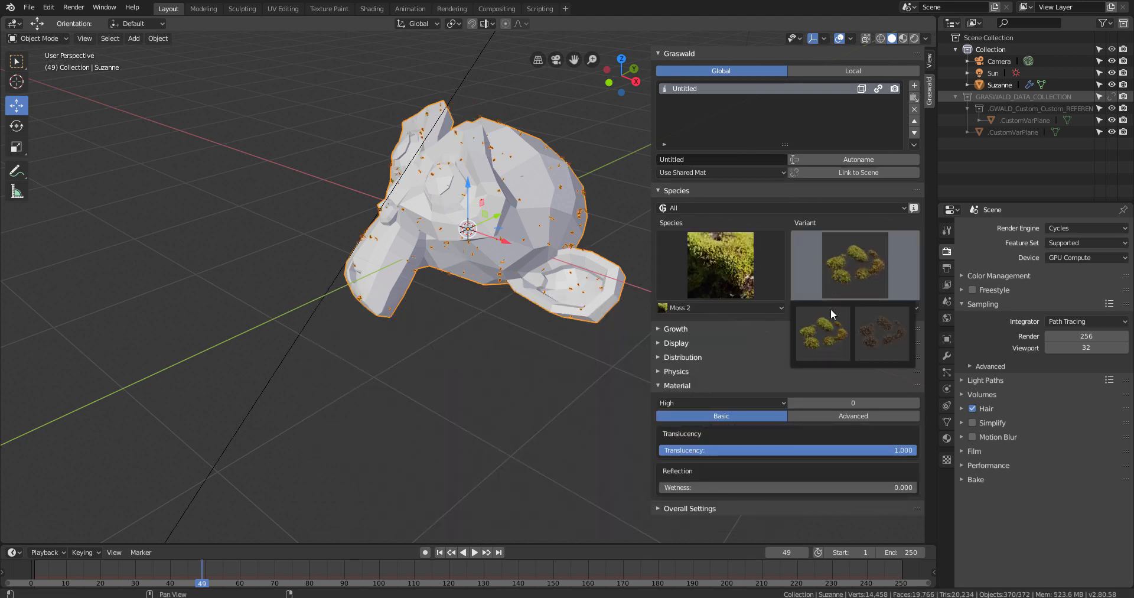
Set the moss system's growth density on the monkey to 100.
{"action": "left_click", "coordinate": [677, 329]}
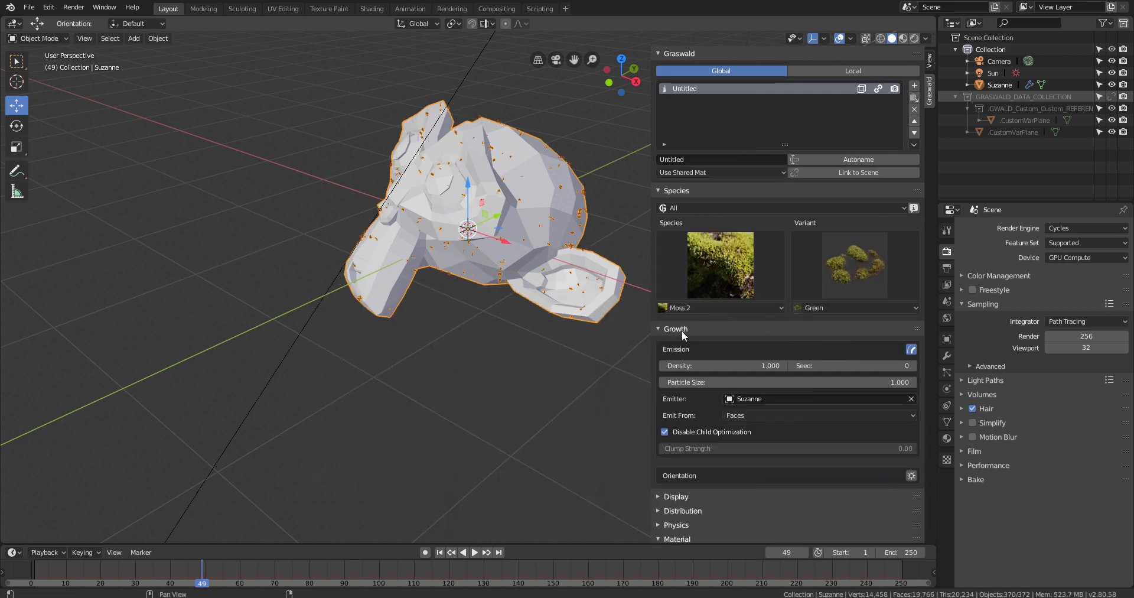
{"action": "left_click", "coordinate": [720, 367]}
{"action": "type", "text": "0"}
{"action": "key", "text": "Return"}
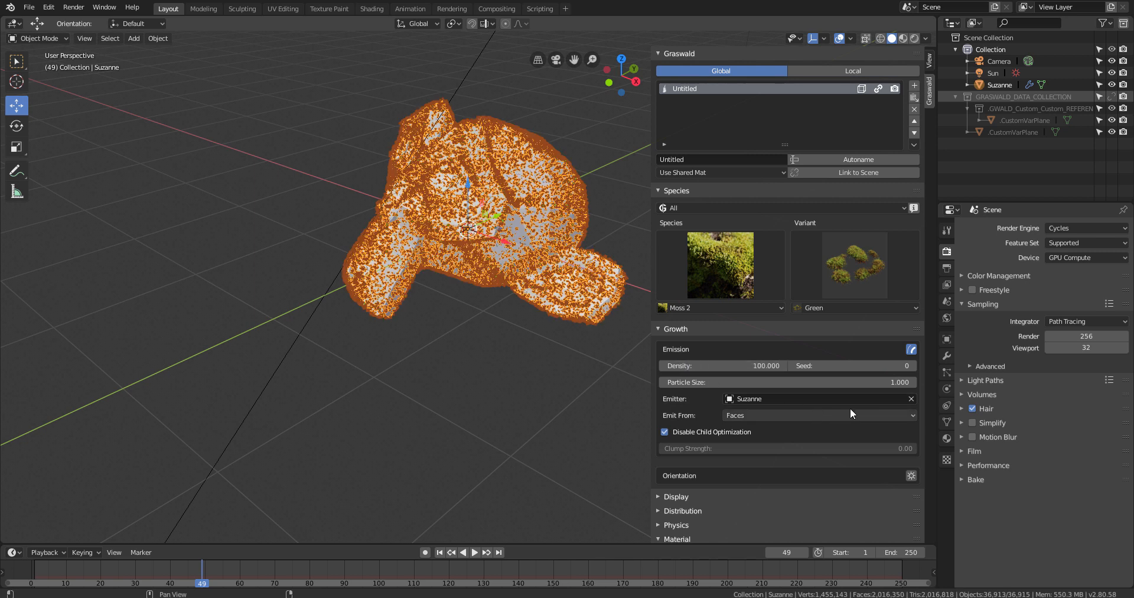
Raise the moss density to 500 and check the coverage on the monkey.
{"action": "left_click", "coordinate": [757, 366]}
{"action": "type", "text": "500"}
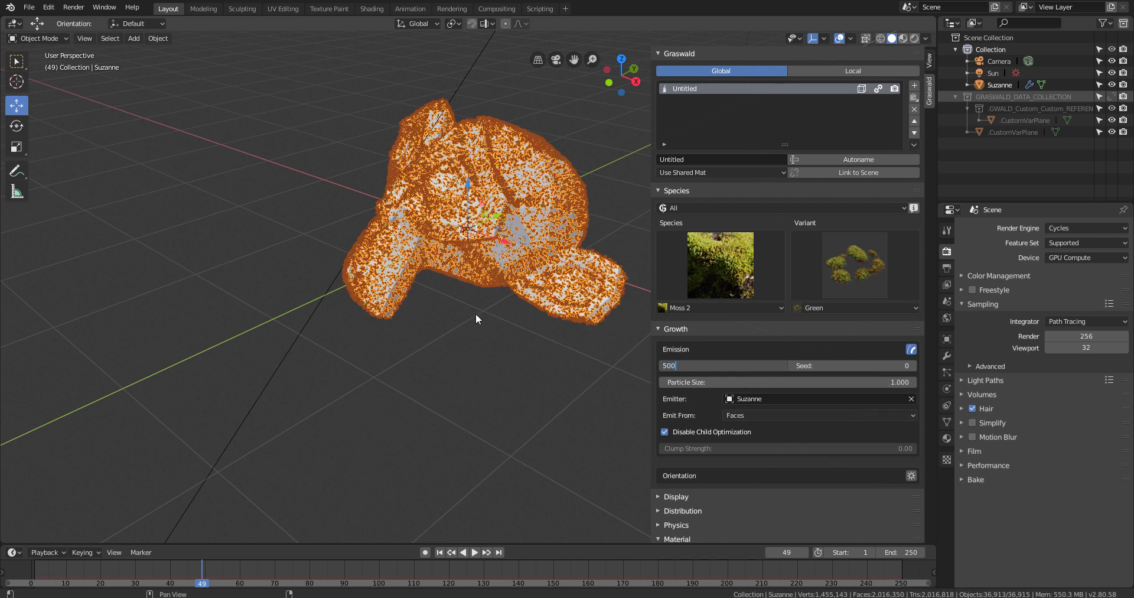
{"action": "key", "text": "Return"}
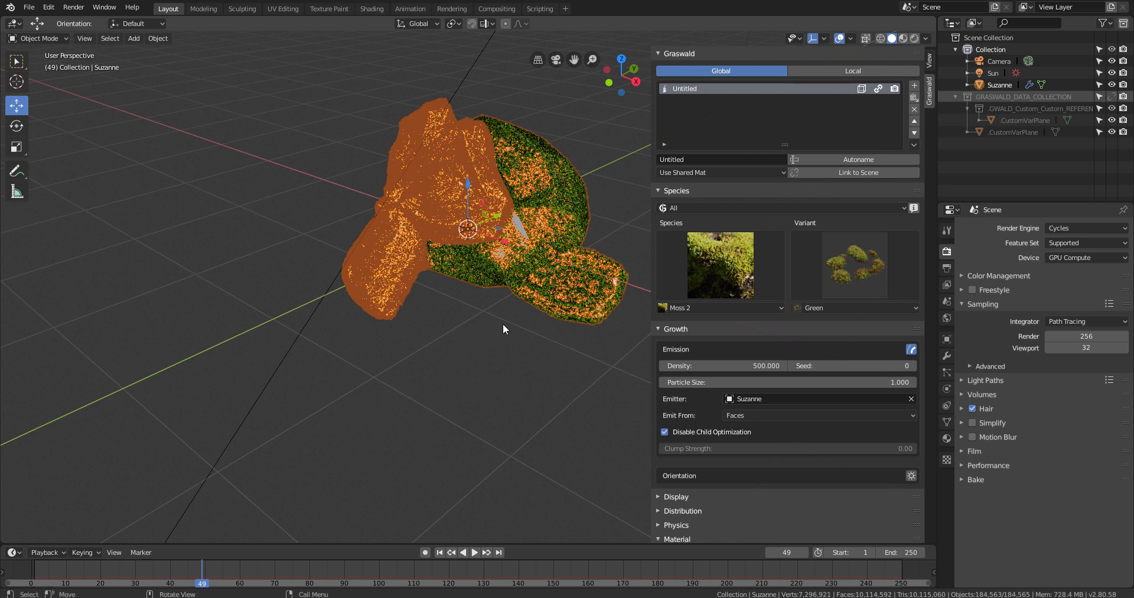
{"action": "middle_click_drag", "start_coordinate": [503, 324], "coordinate": [671, 365]}
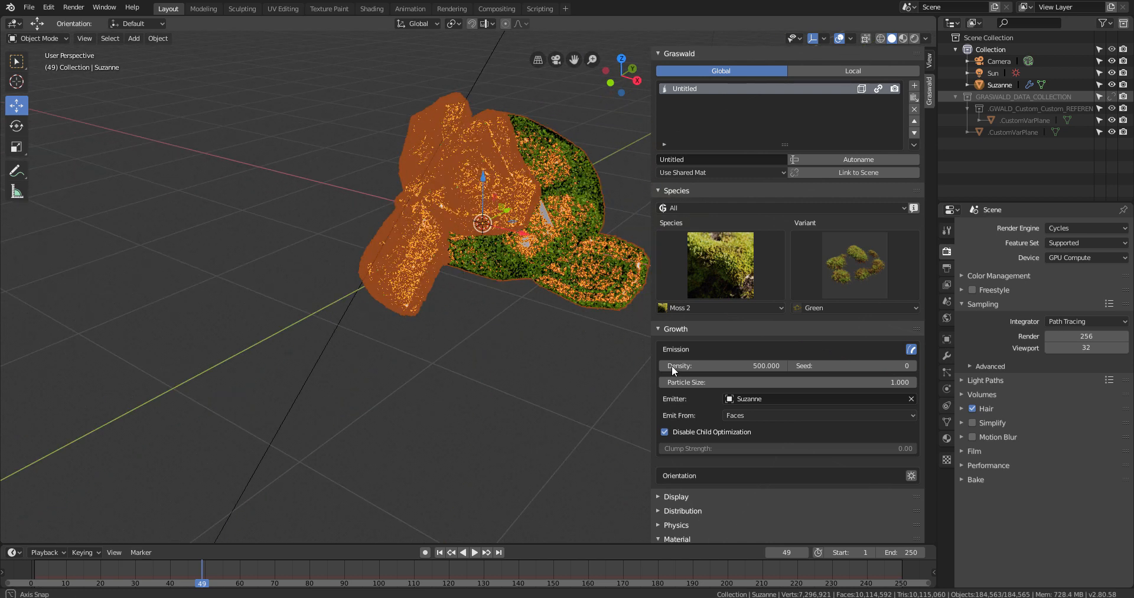
Reduce the moss system's growth density on the monkey to 300.
{"action": "left_click", "coordinate": [771, 352]}
{"action": "type", "text": "300"}
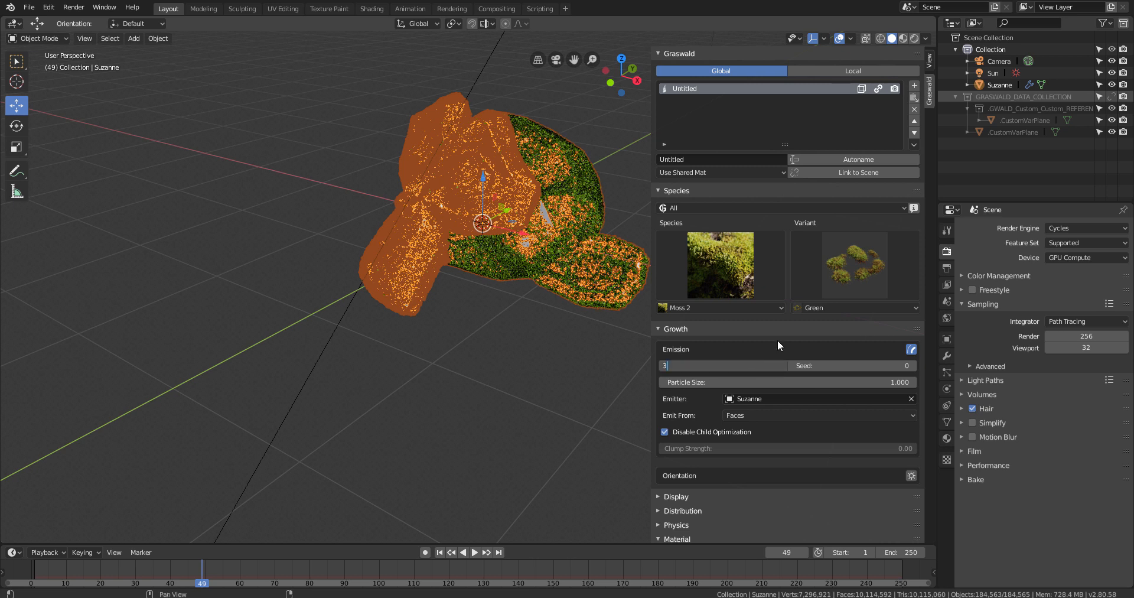
{"action": "key", "text": "Return"}
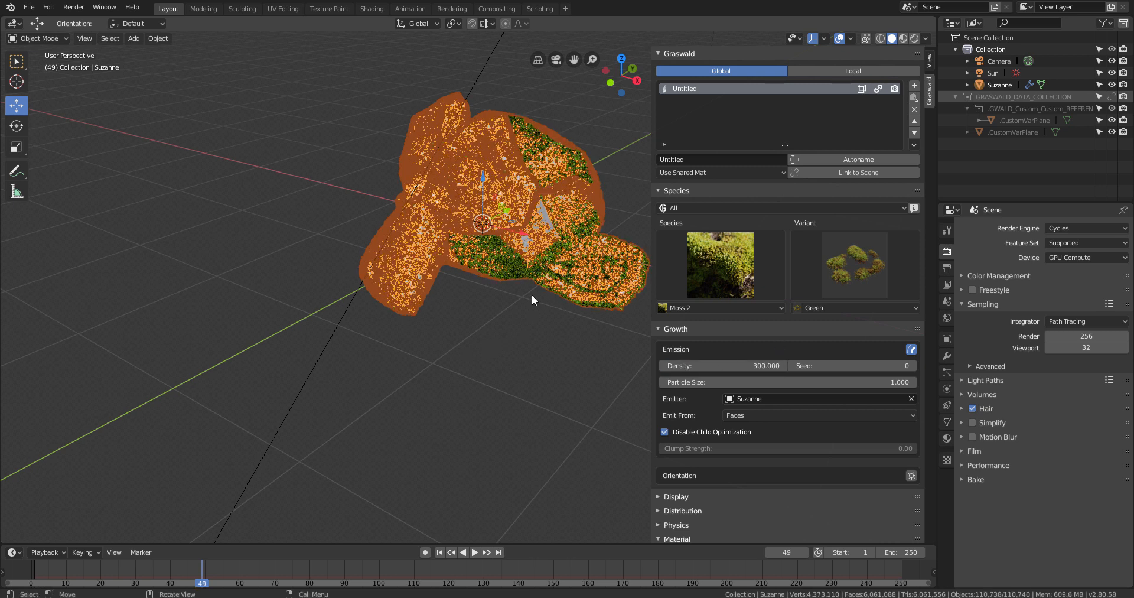
Switch to the camera view and render a test image of the moss-covered monkey, closing the render once finished.
{"action": "key", "text": "KP_0"}
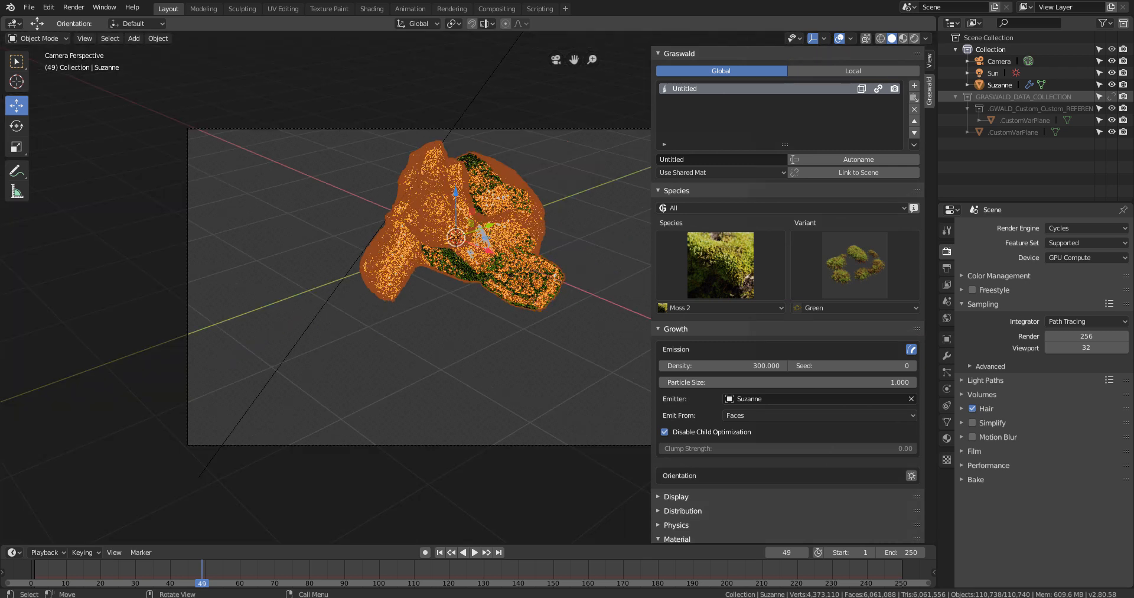
{"action": "key", "text": "F12"}
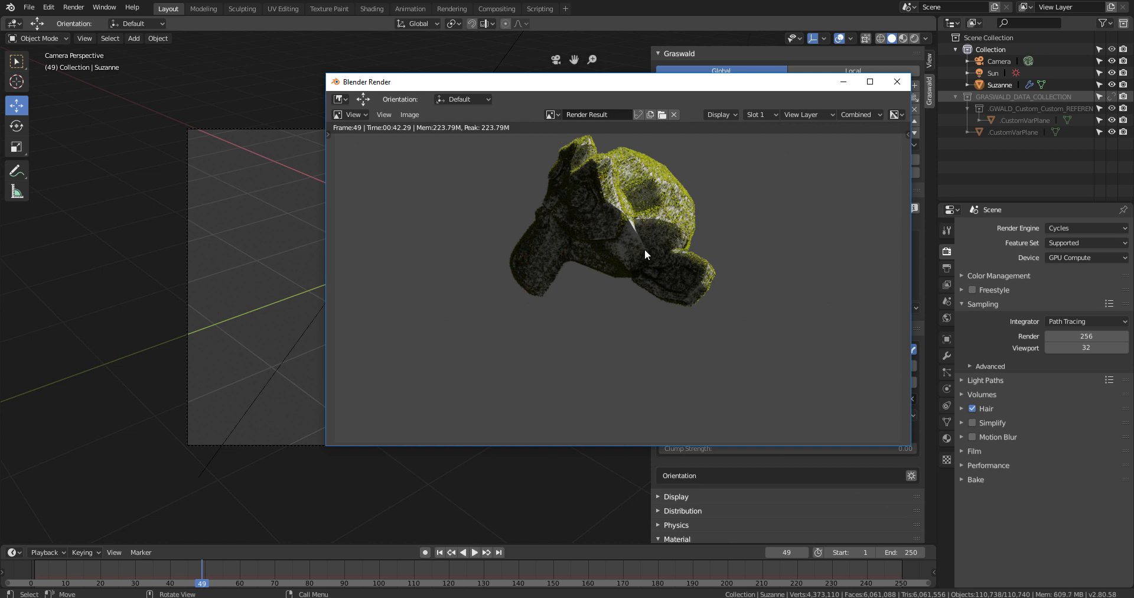
{"action": "left_click", "coordinate": [897, 82]}
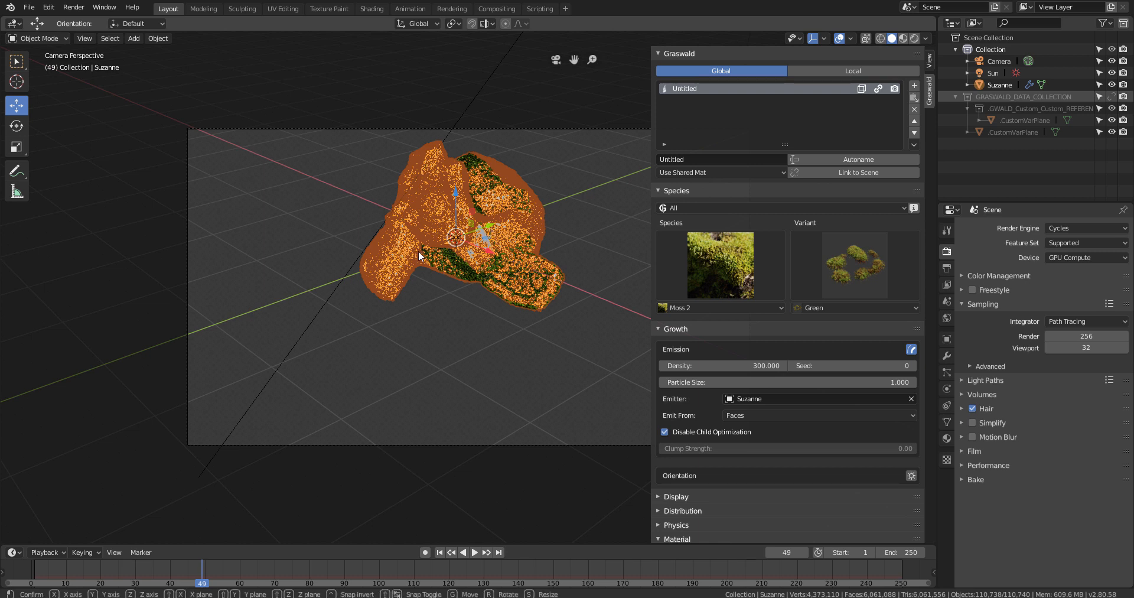
Move the monkey lower and near the middle of the camera frame, and rotate it around the global Z axis.
{"action": "key", "text": "g"}
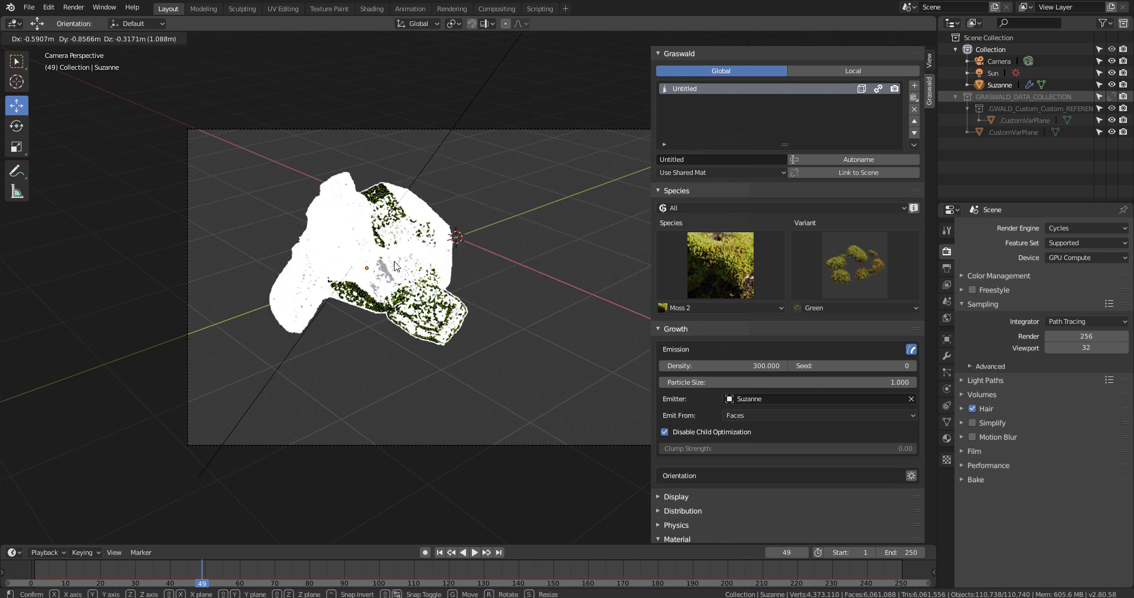
{"action": "left_click", "coordinate": [388, 289]}
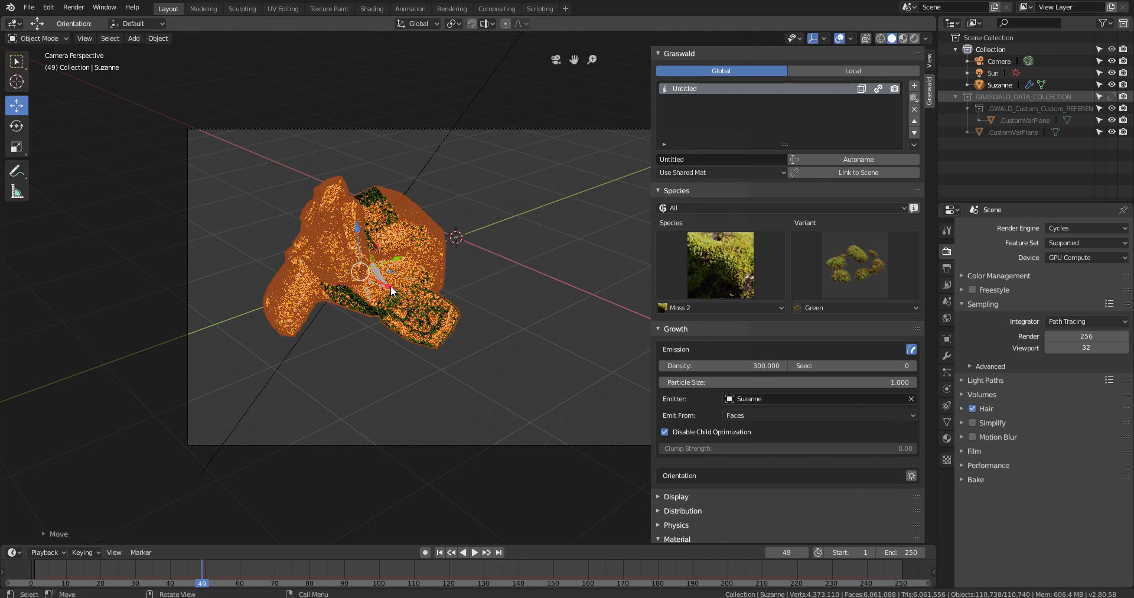
{"action": "key", "text": "g"}
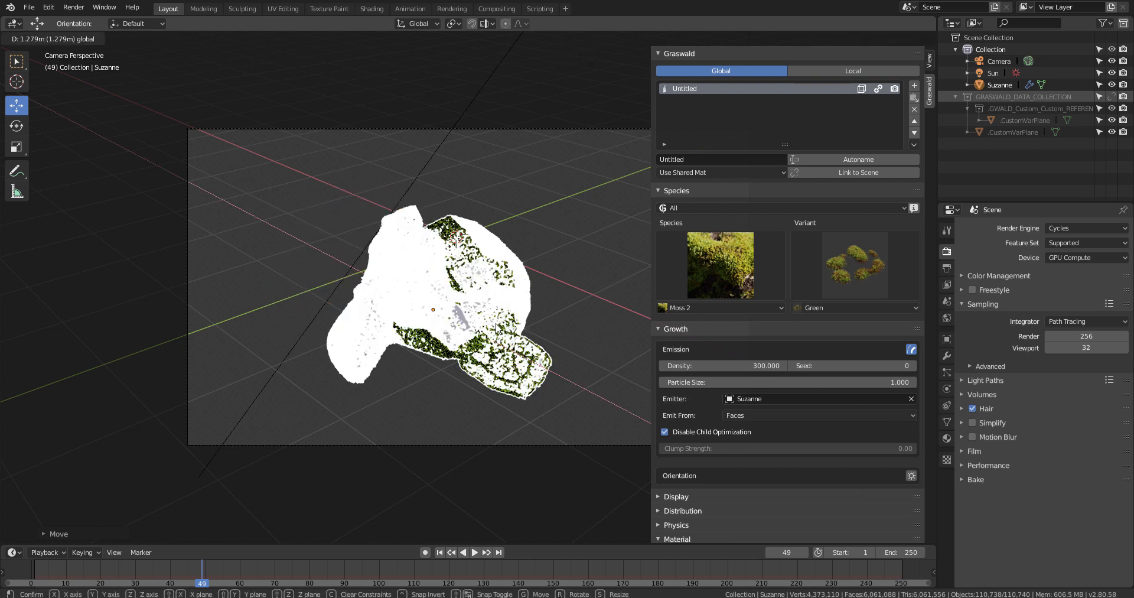
{"action": "left_click", "coordinate": [428, 278]}
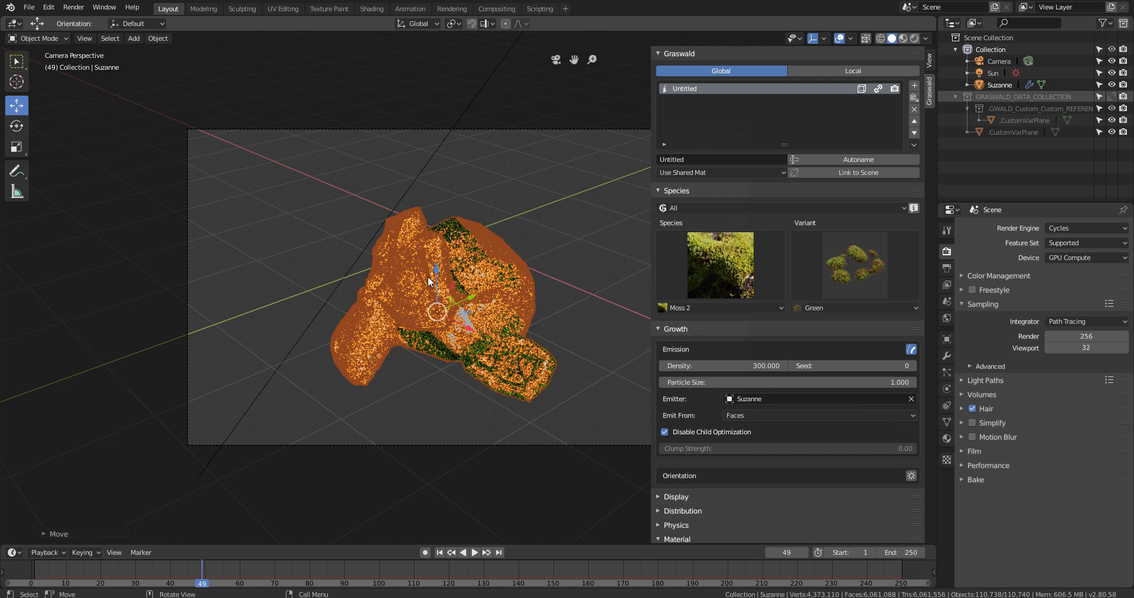
{"action": "key", "text": "r"}
{"action": "key", "text": "z"}
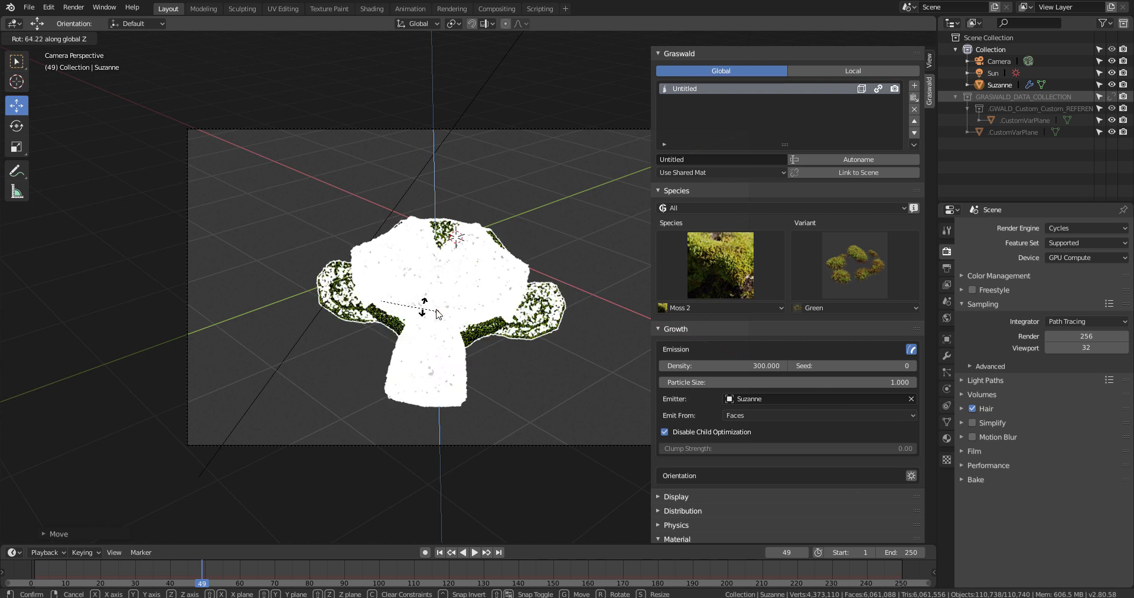
{"action": "left_click", "coordinate": [477, 316]}
Set the moss system's growth density to 150.
{"action": "left_click", "coordinate": [767, 365]}
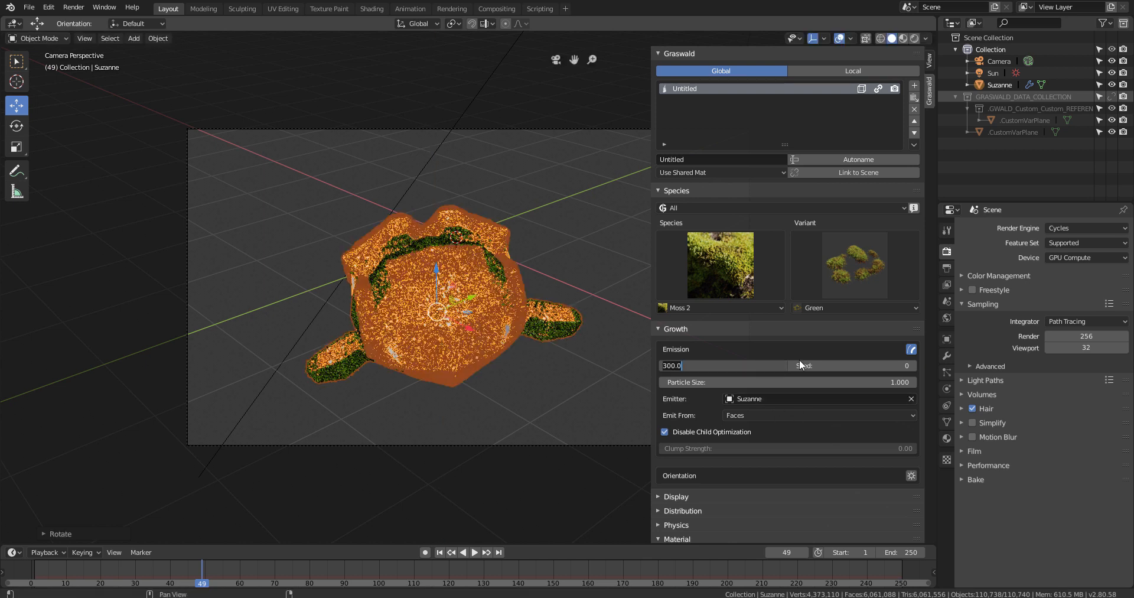
{"action": "type", "text": "150"}
{"action": "key", "text": "Return"}
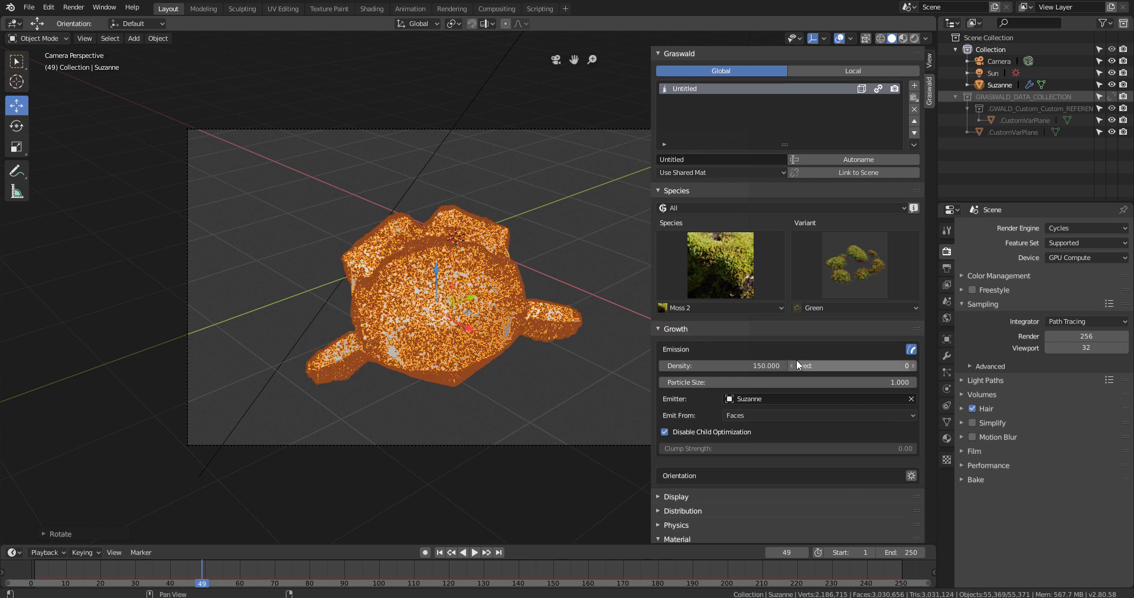
Rotate the monkey again around the global Z axis and start another test render from the camera.
{"action": "key", "text": "r"}
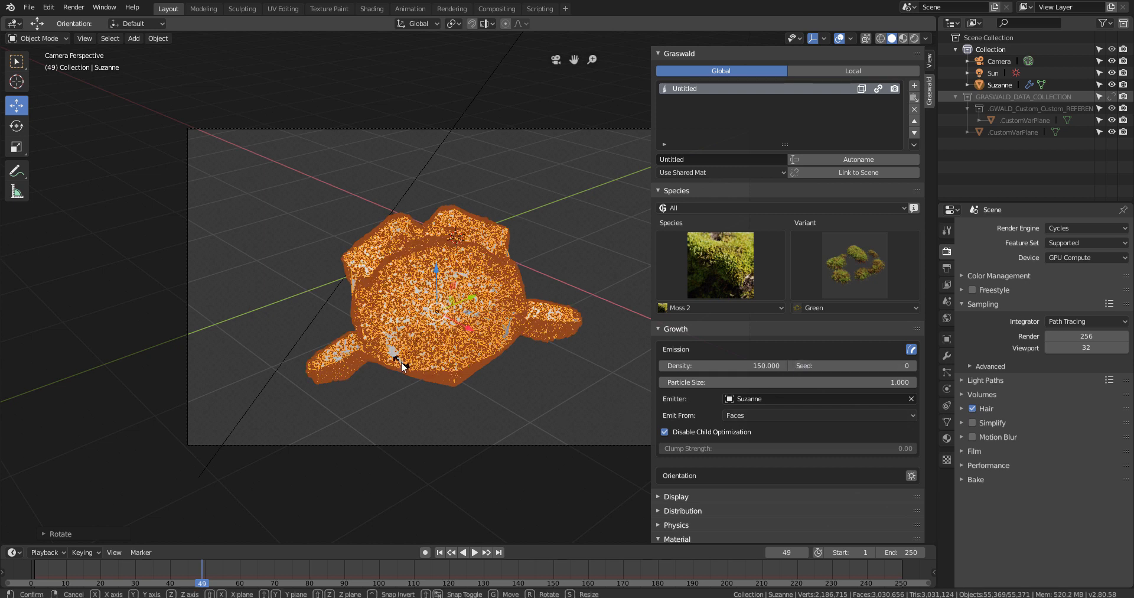
{"action": "key", "text": "z"}
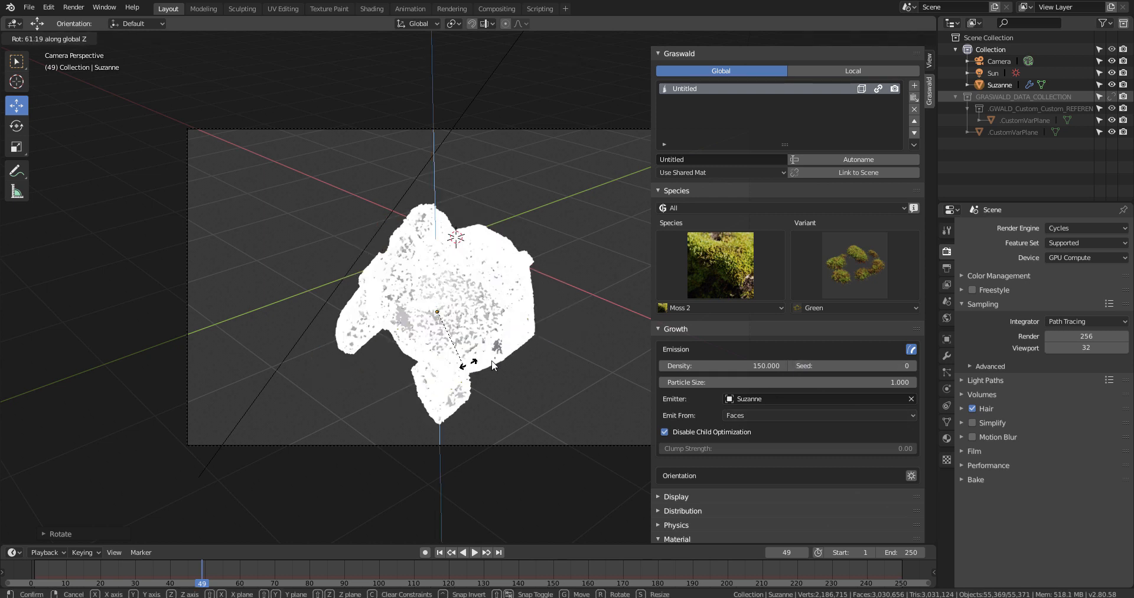
{"action": "left_click", "coordinate": [492, 360]}
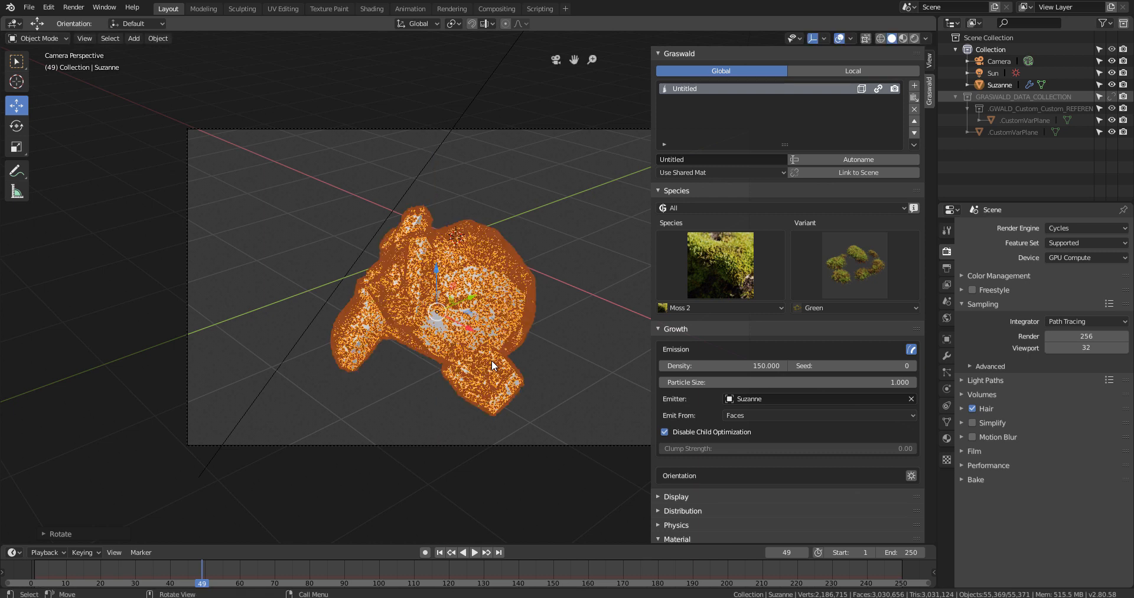
{"action": "key", "text": "F12"}
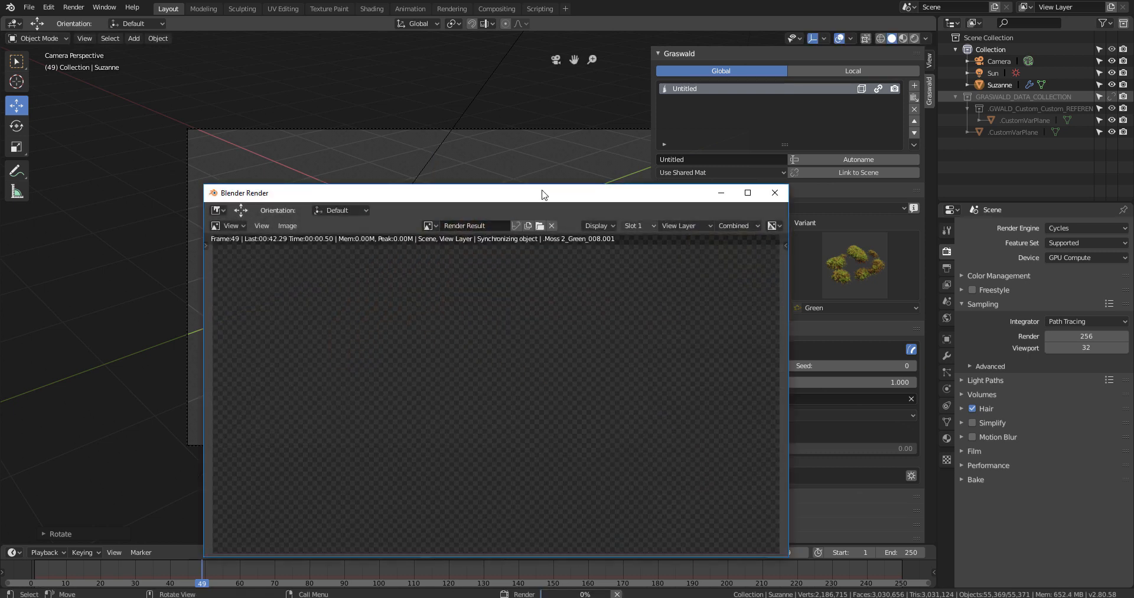